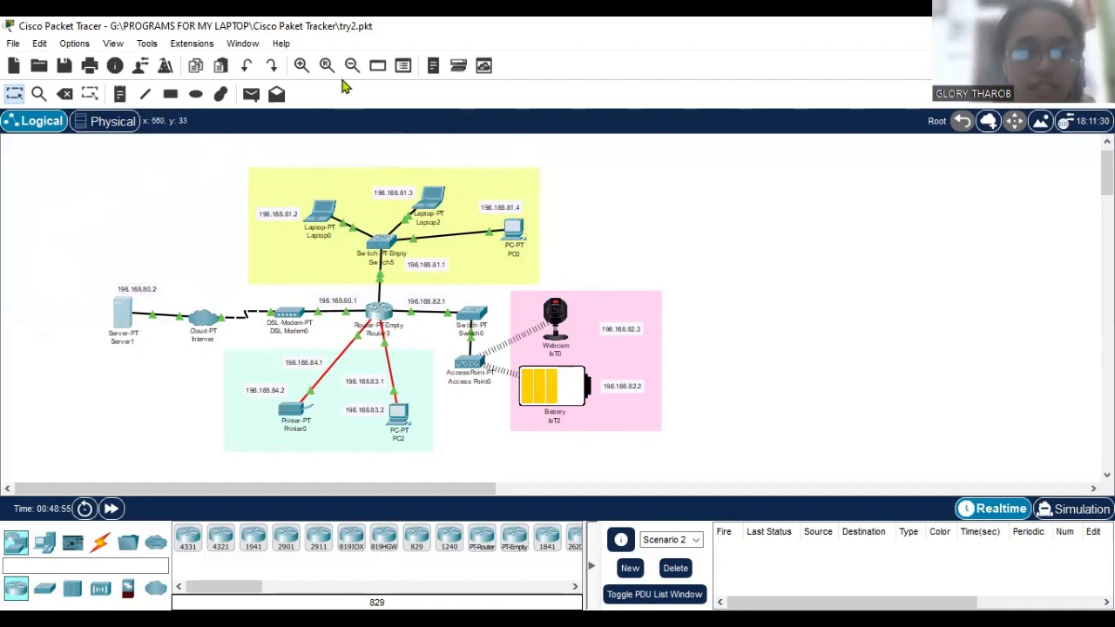
Examine the logical topology, covering the server, router, the three coloured device areas and their IP address labels.
click(304, 66)
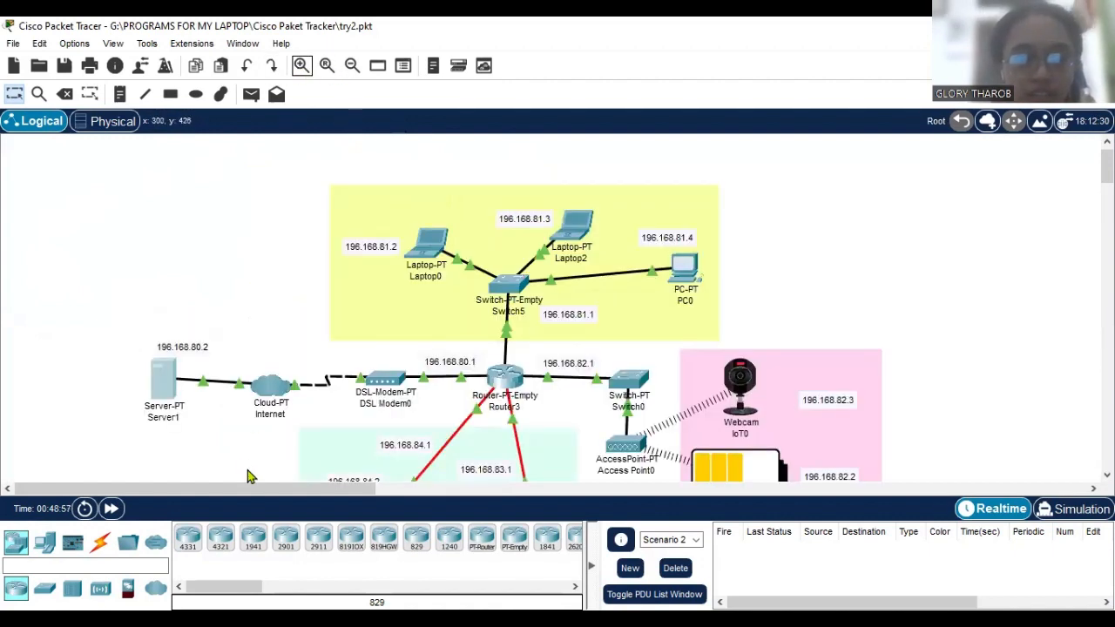
drag(252, 489, 263, 488)
scroll(224, 440, down, 1)
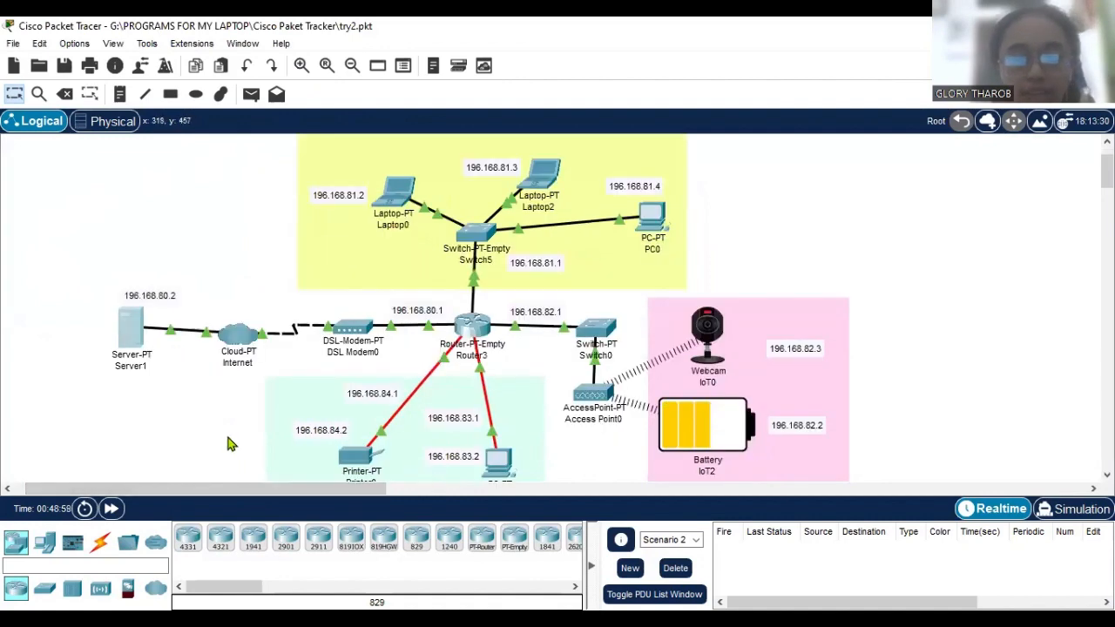
scroll(228, 444, up, 1)
scroll(228, 444, down, 1)
drag(277, 491, 310, 498)
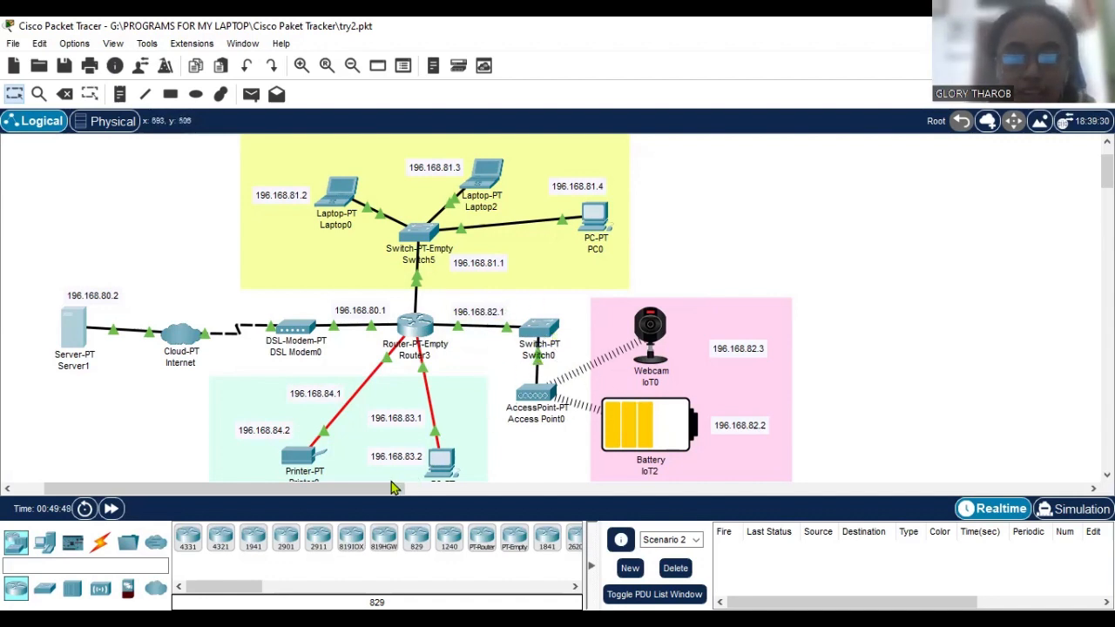
drag(389, 492, 398, 492)
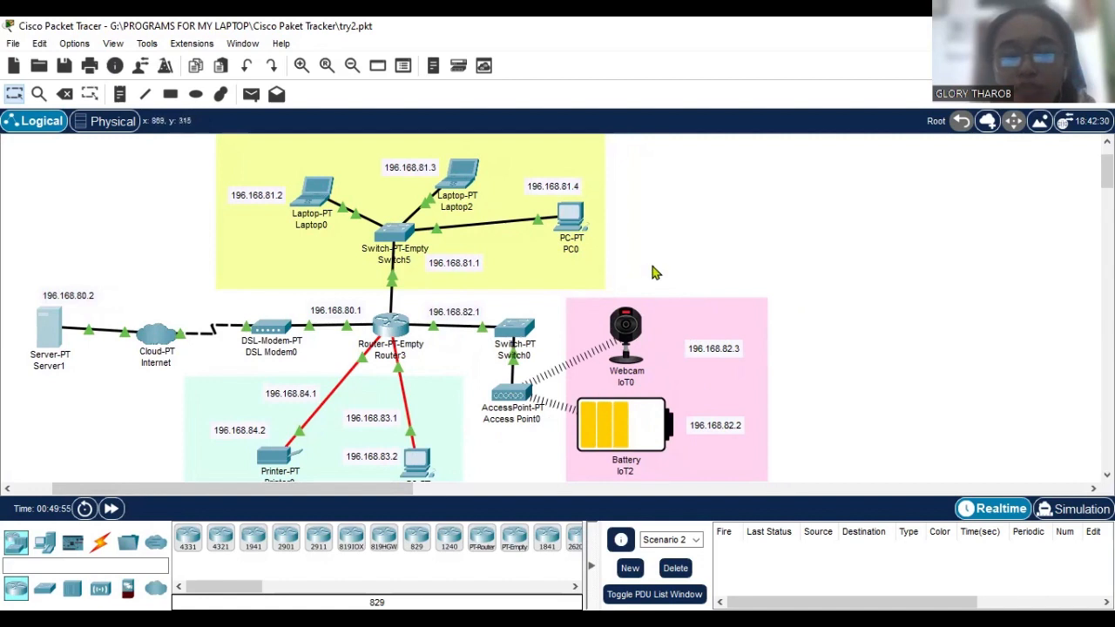
scroll(730, 374, down, 1)
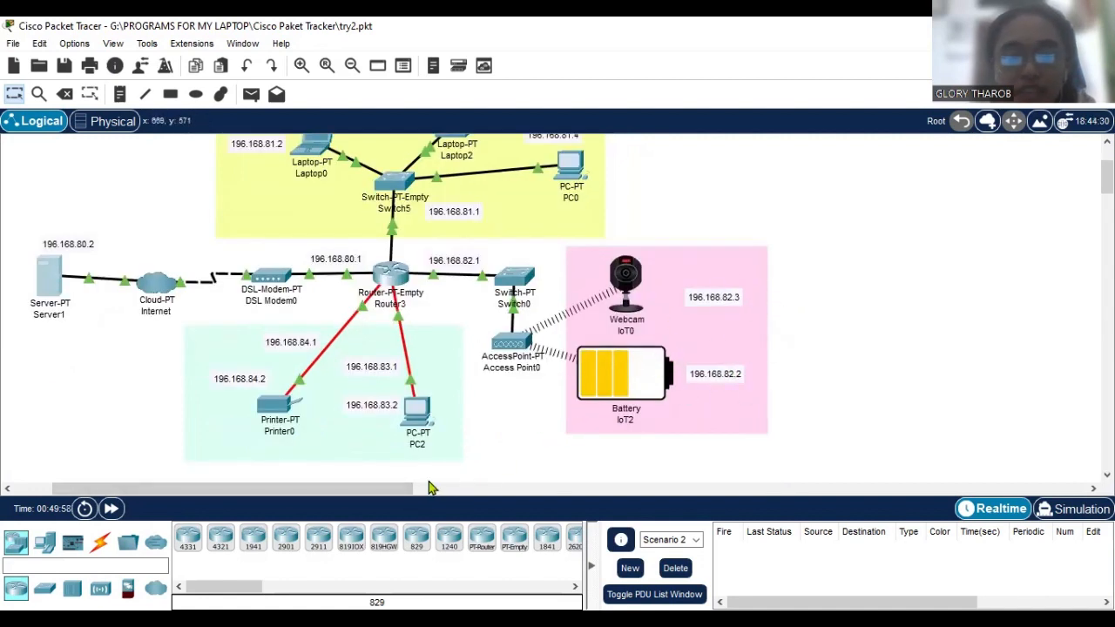
drag(418, 487, 411, 488)
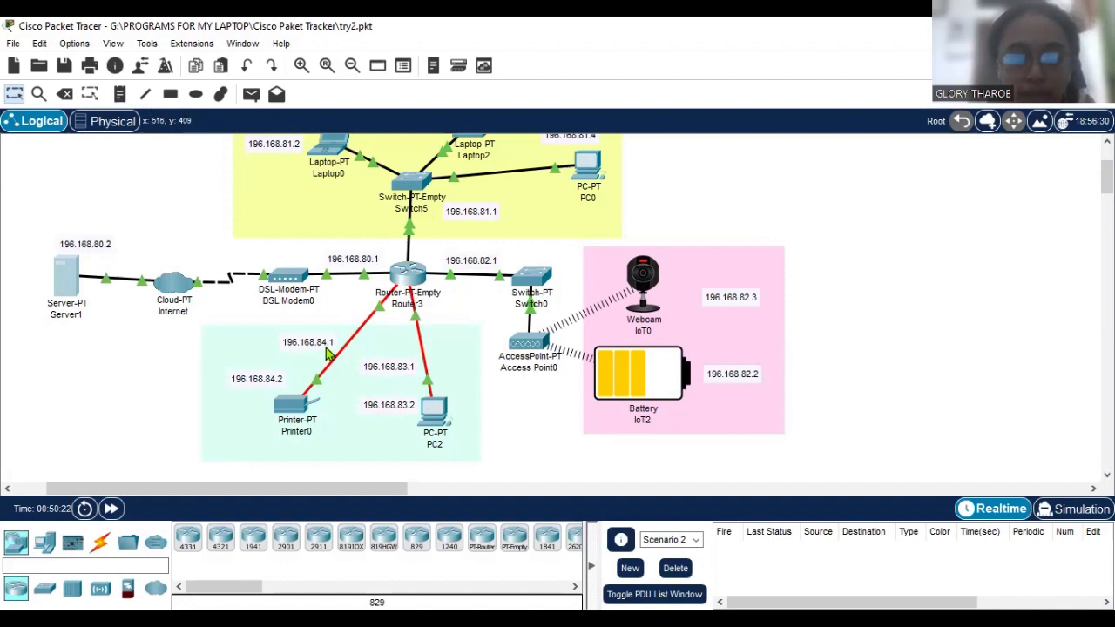
scroll(445, 365, up, 1)
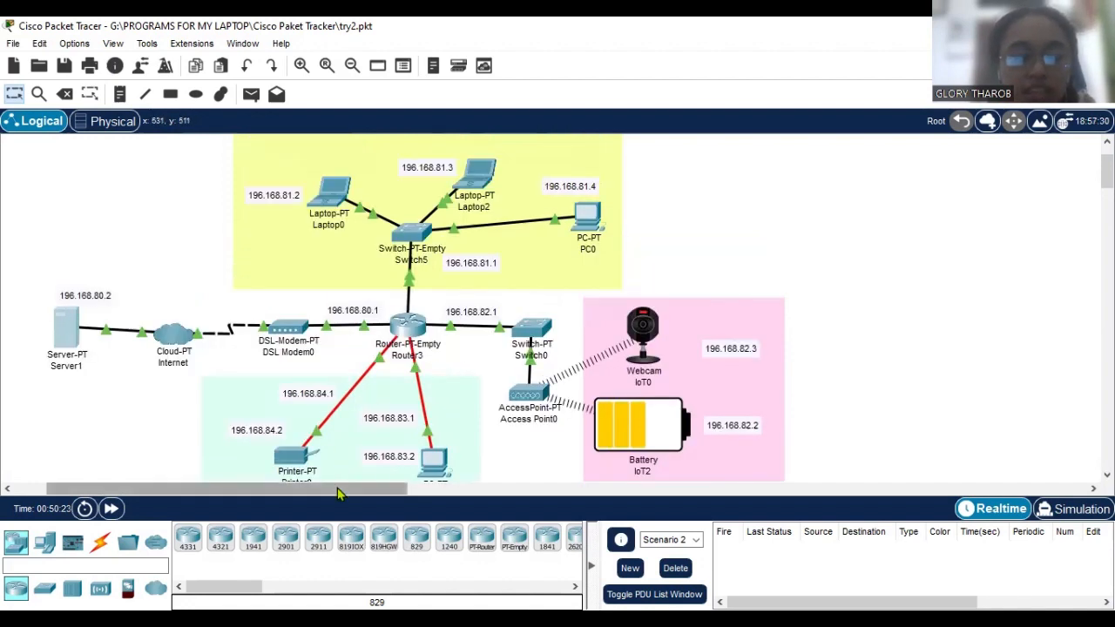
drag(336, 488, 326, 488)
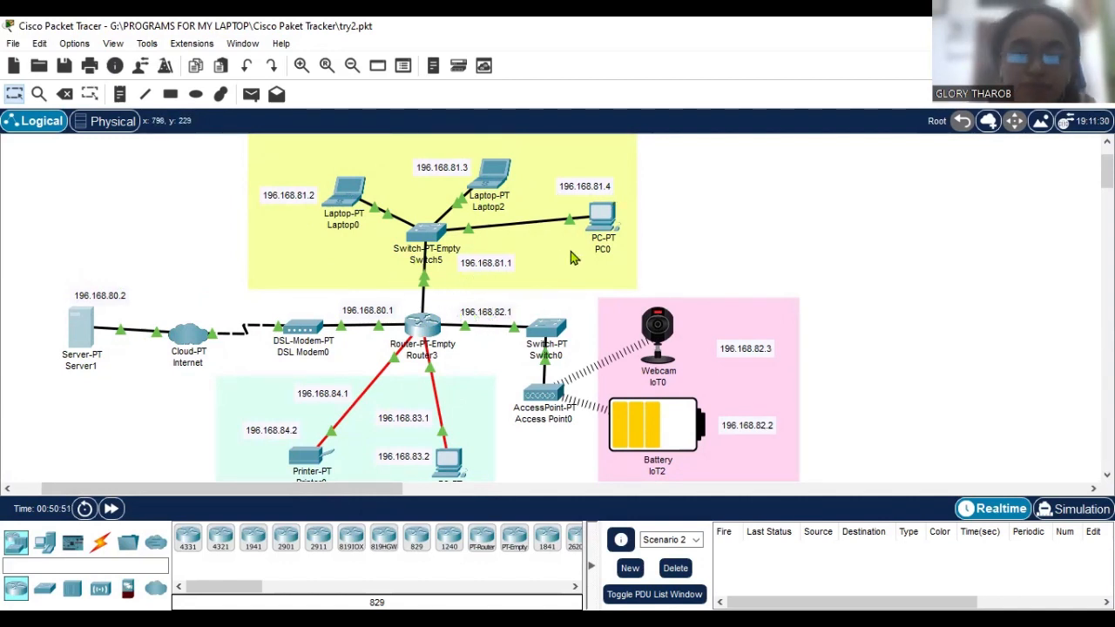
scroll(809, 260, down, 1)
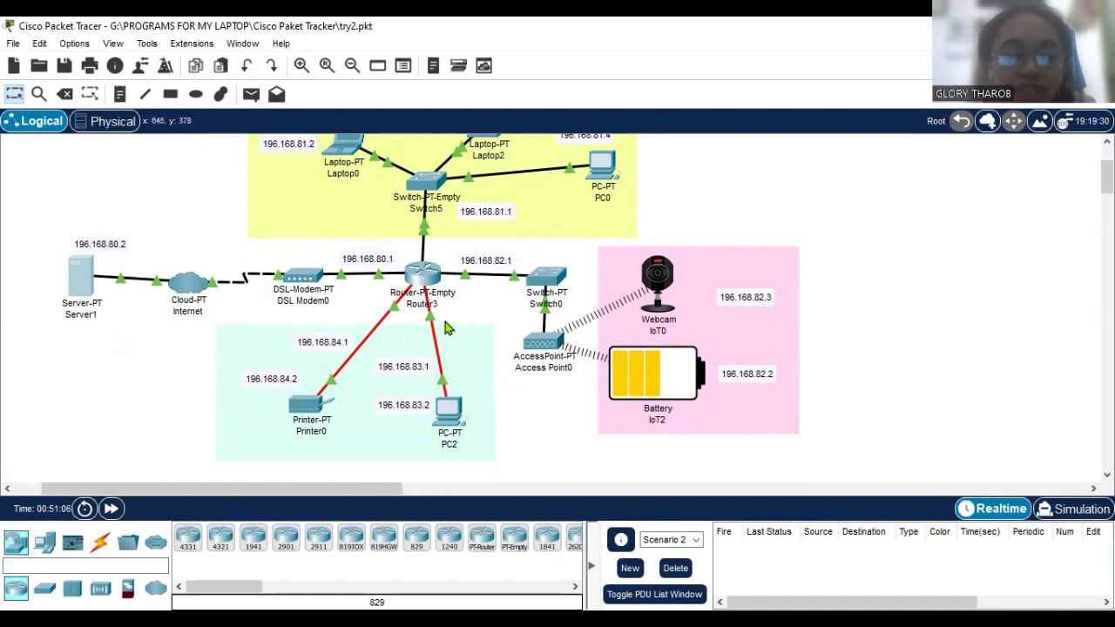
scroll(259, 368, up, 2)
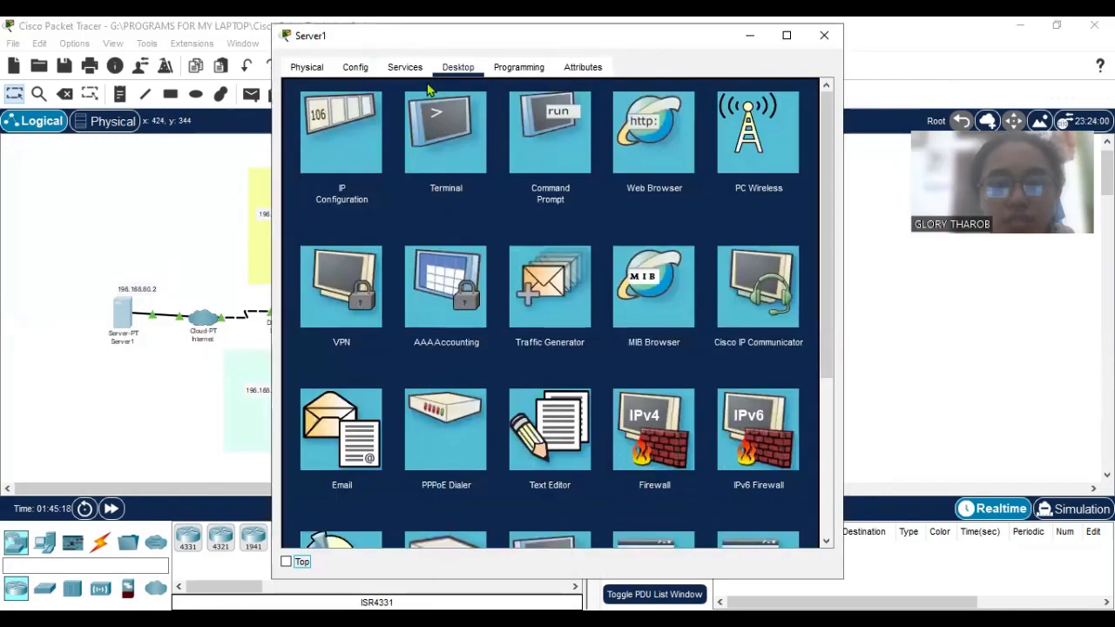
Review Server1's static IP configuration, checking its subnet mask, default gateway and DNS server.
click(365, 171)
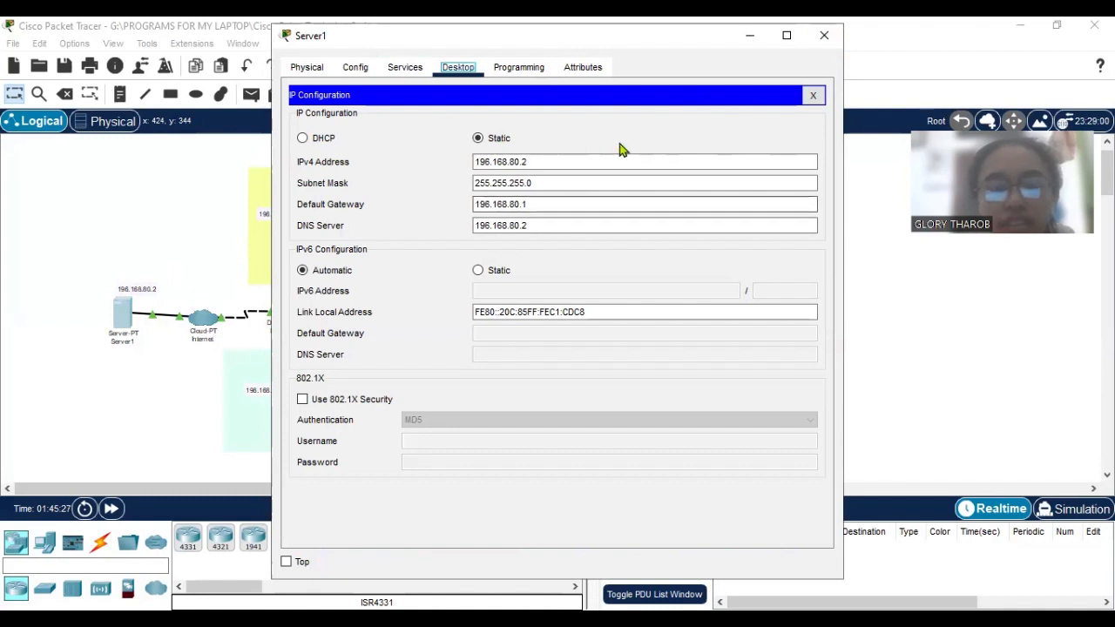
click(487, 182)
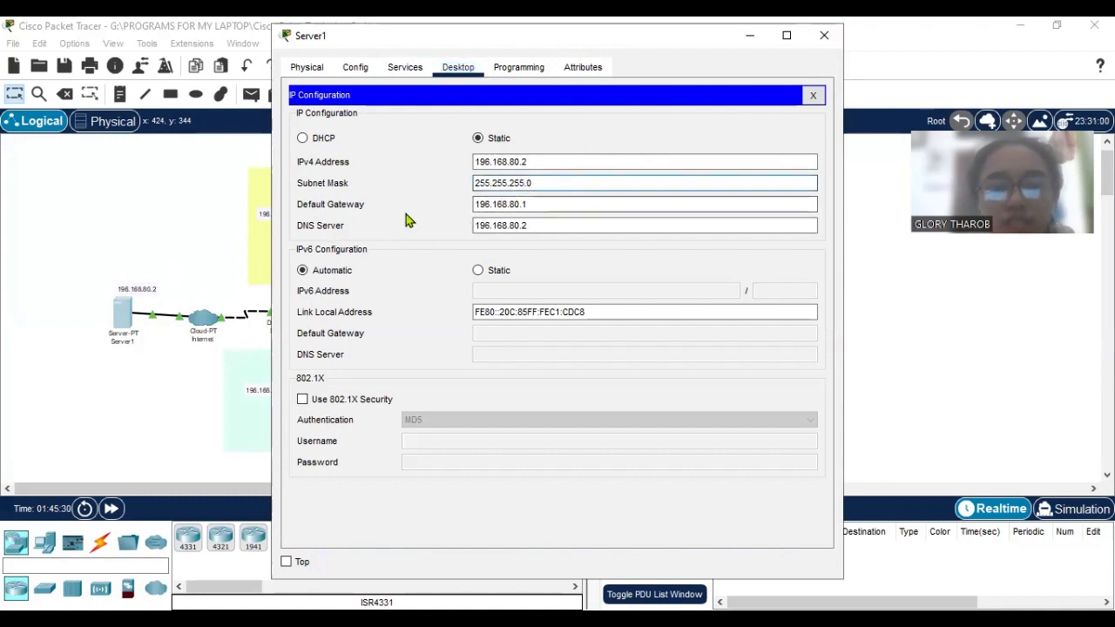
click(822, 86)
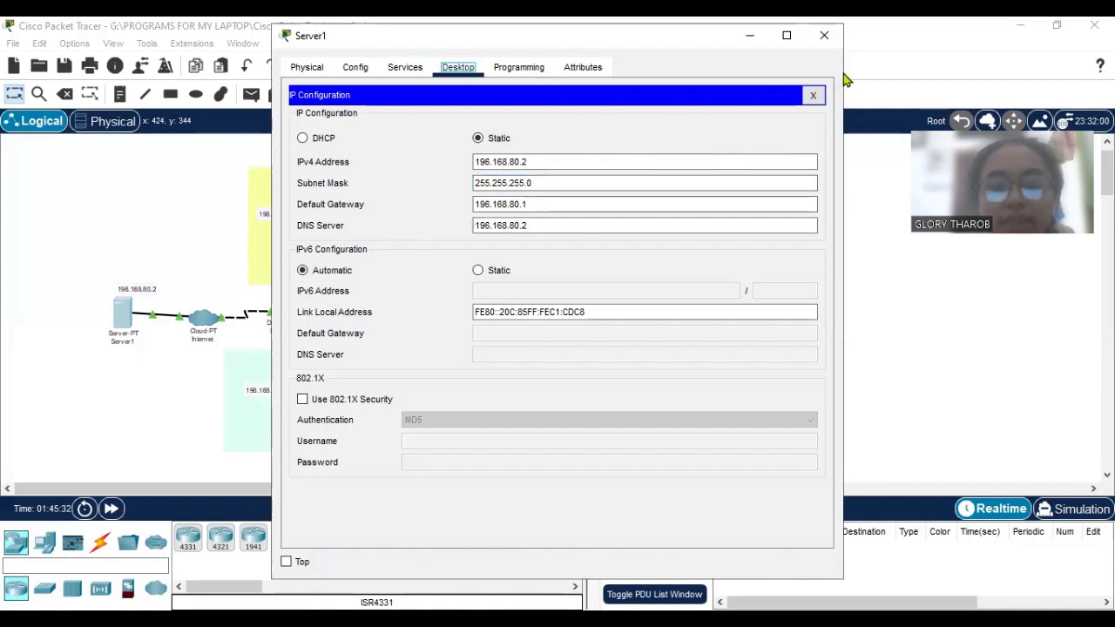
click(512, 207)
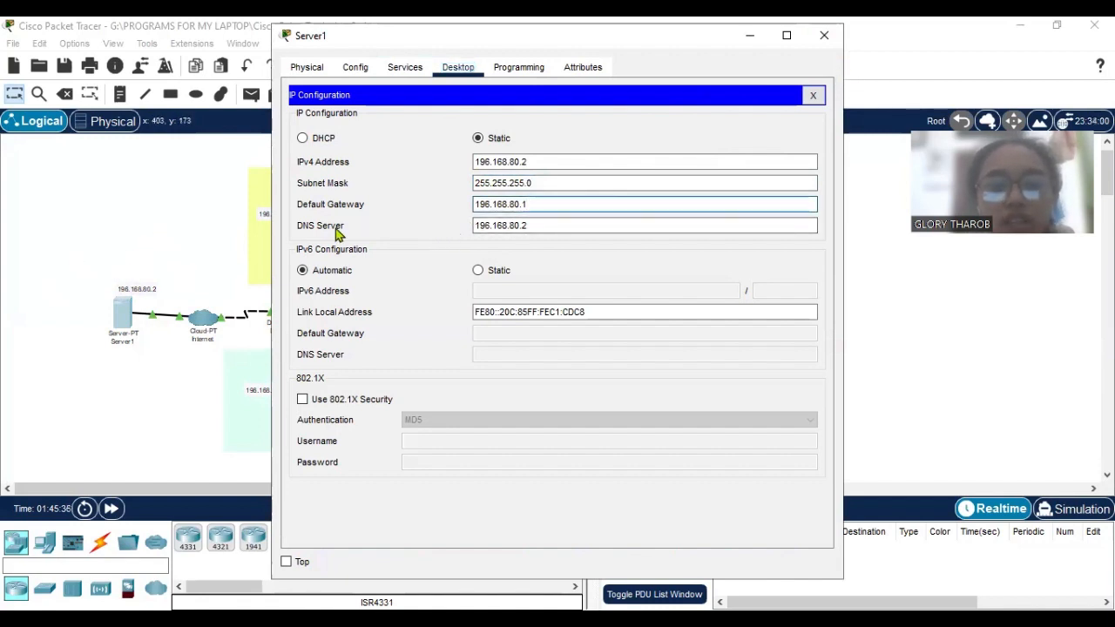
click(537, 225)
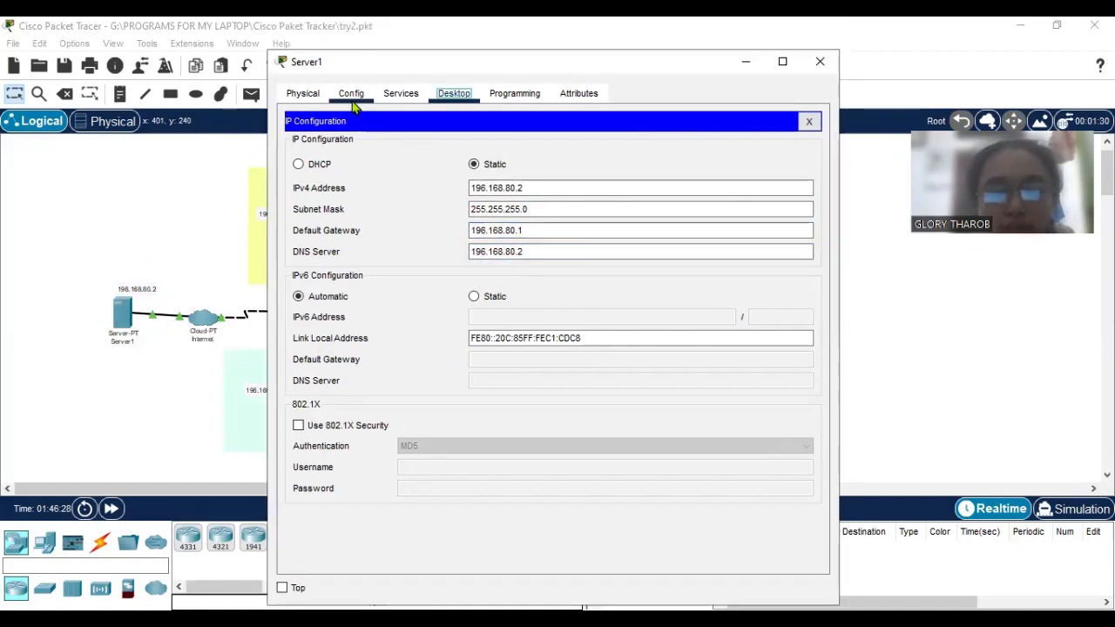
Check Server1's global gateway and DNS settings and its FastEthernet0 interface configuration.
click(352, 94)
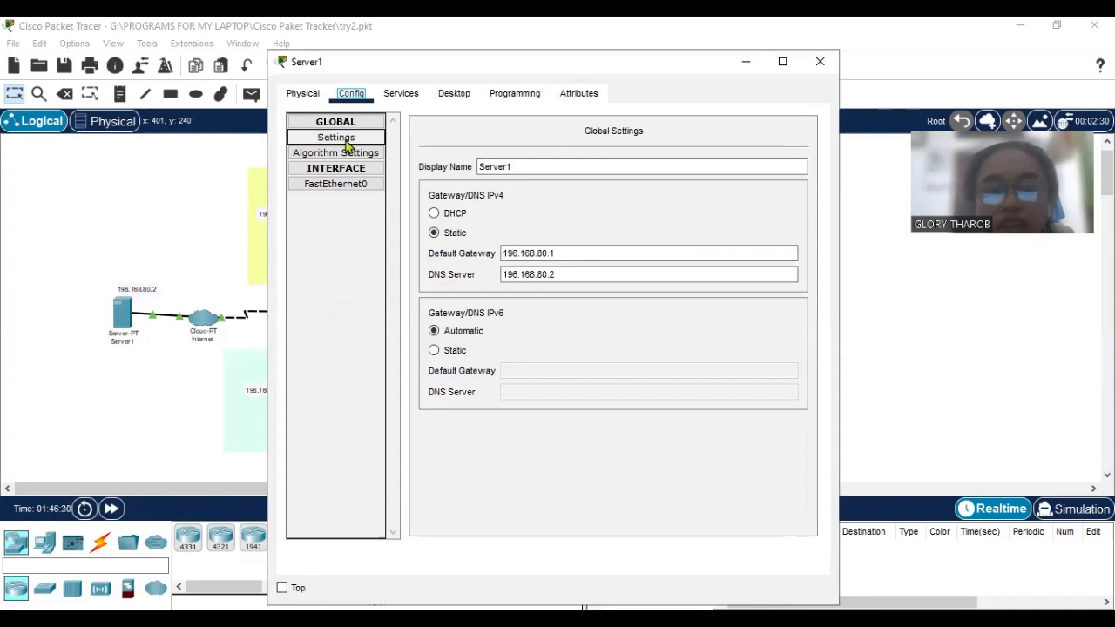
click(346, 142)
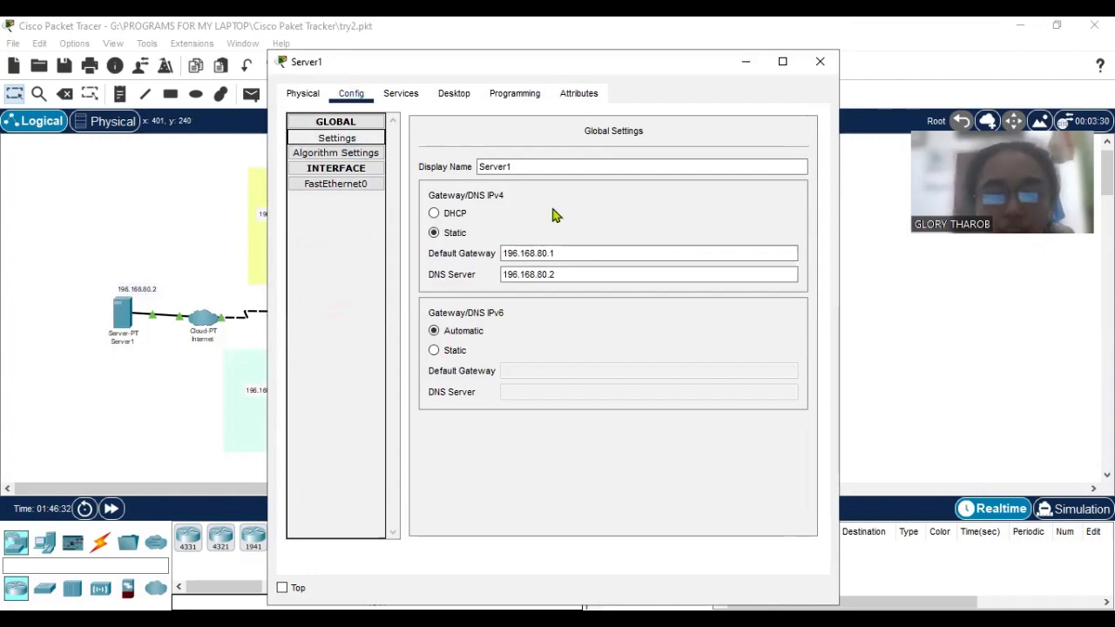
click(579, 248)
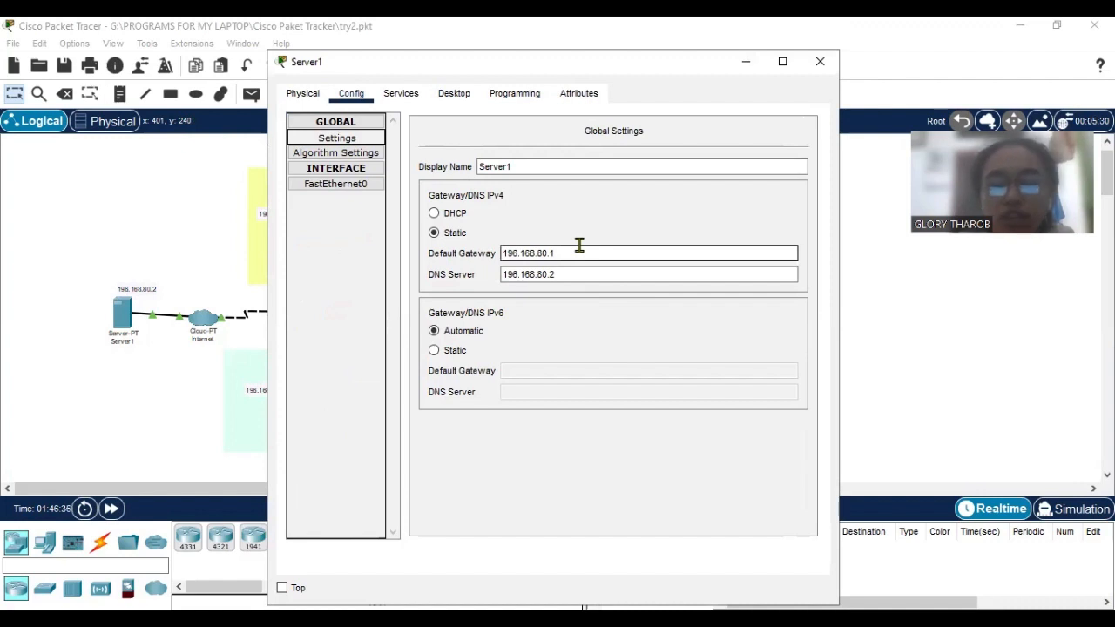
click(370, 185)
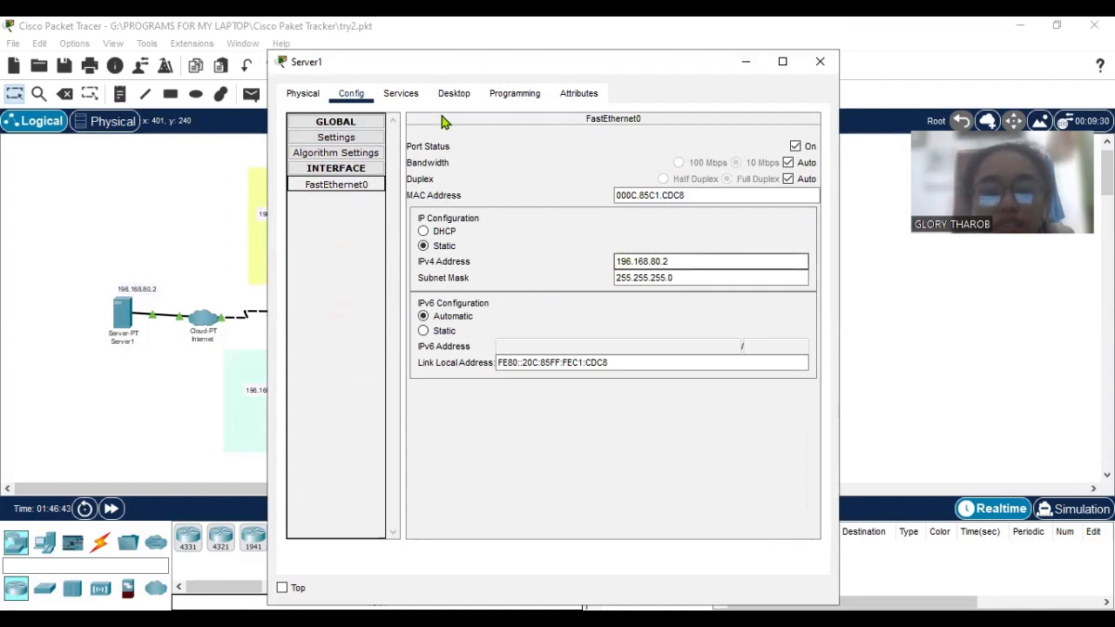
Inspect Server1's HTTP service and view the contents of its index.html page.
click(404, 94)
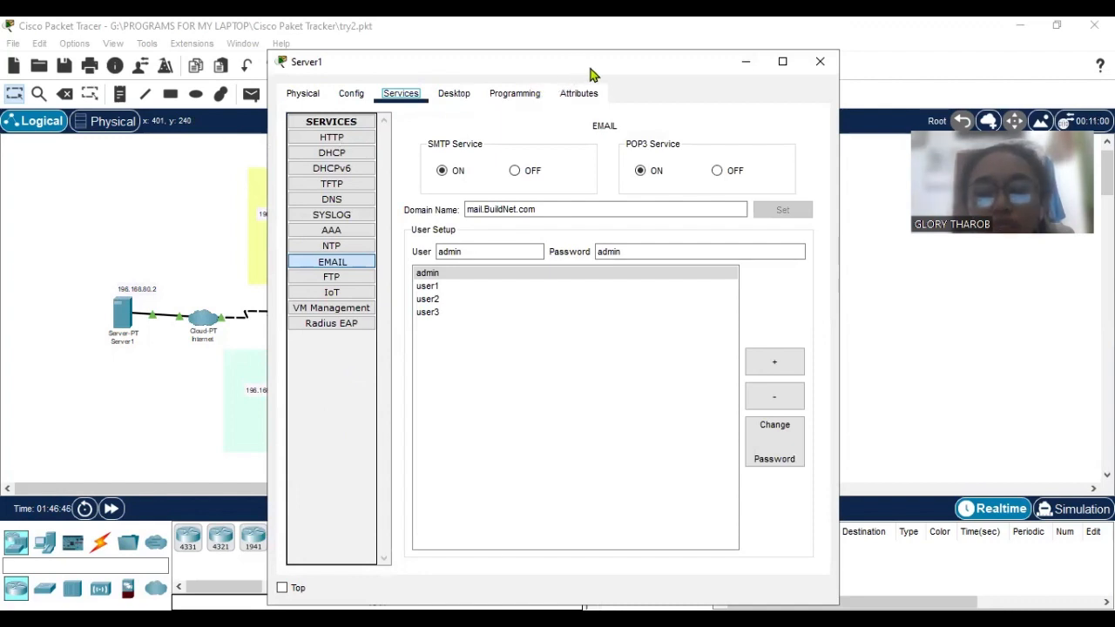
drag(589, 74, 592, 73)
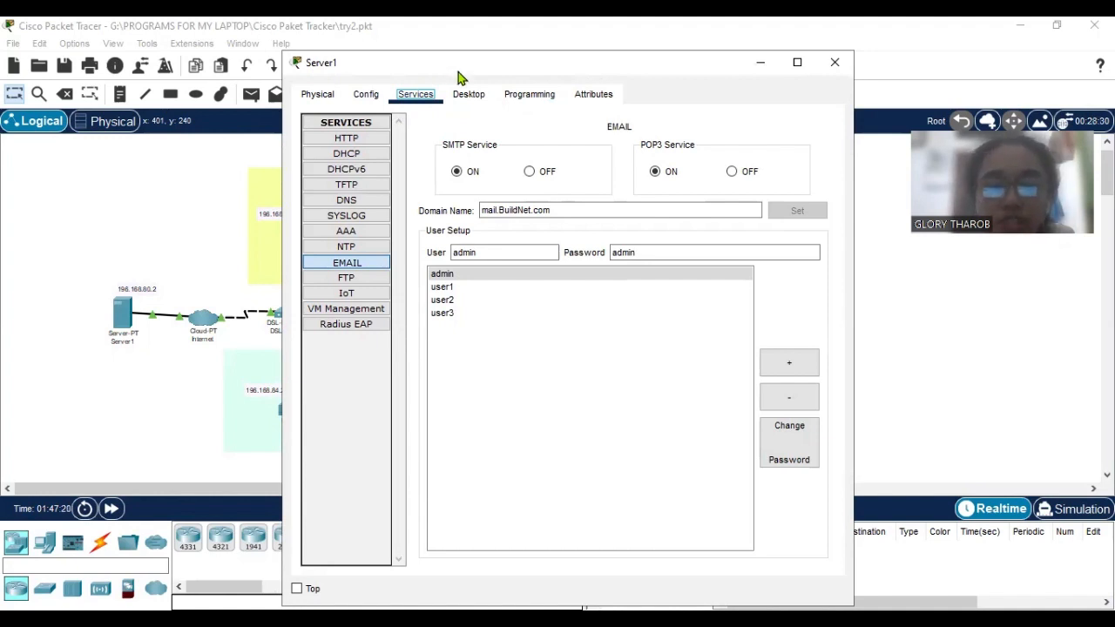
click(351, 140)
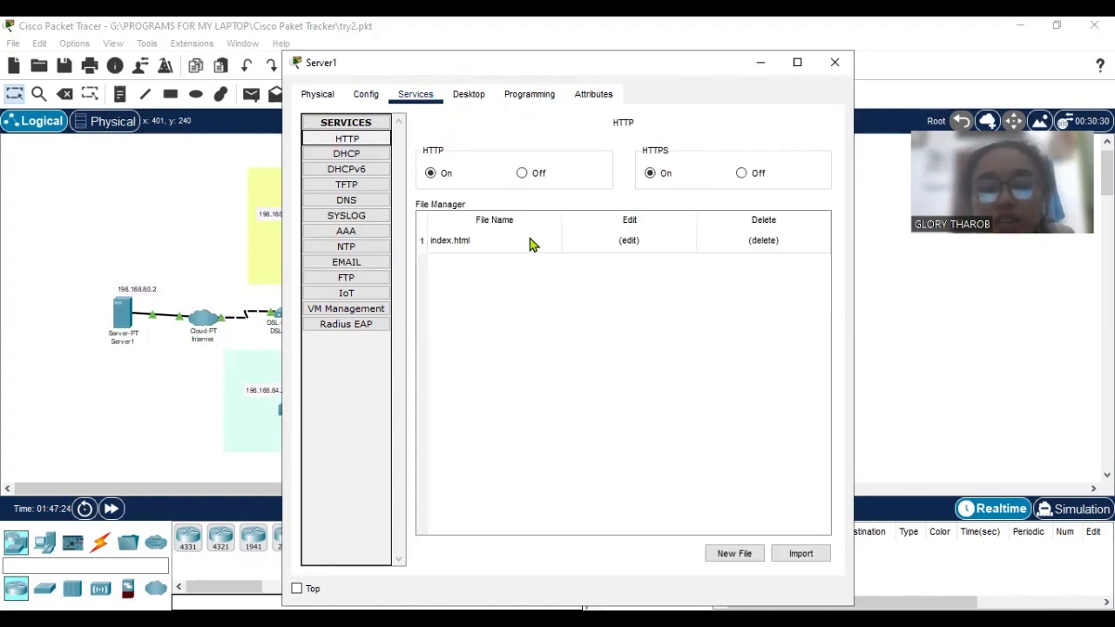
click(533, 245)
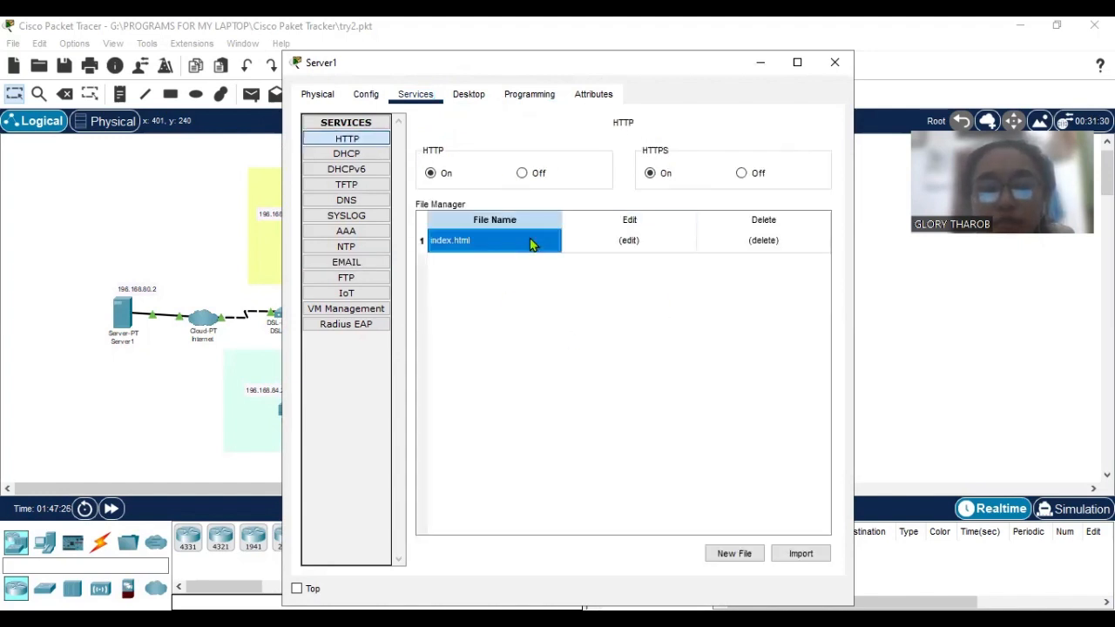
click(587, 245)
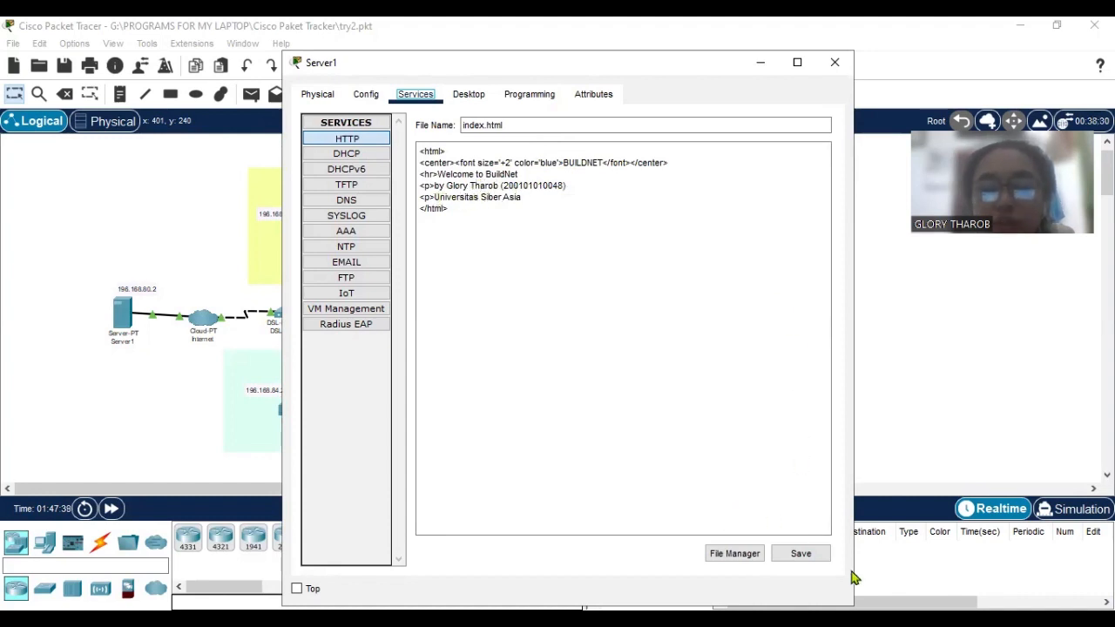
Review the BuildNet pool in Server1's DHCP service, including its DNS server, start IP address and maximum number of users.
click(365, 157)
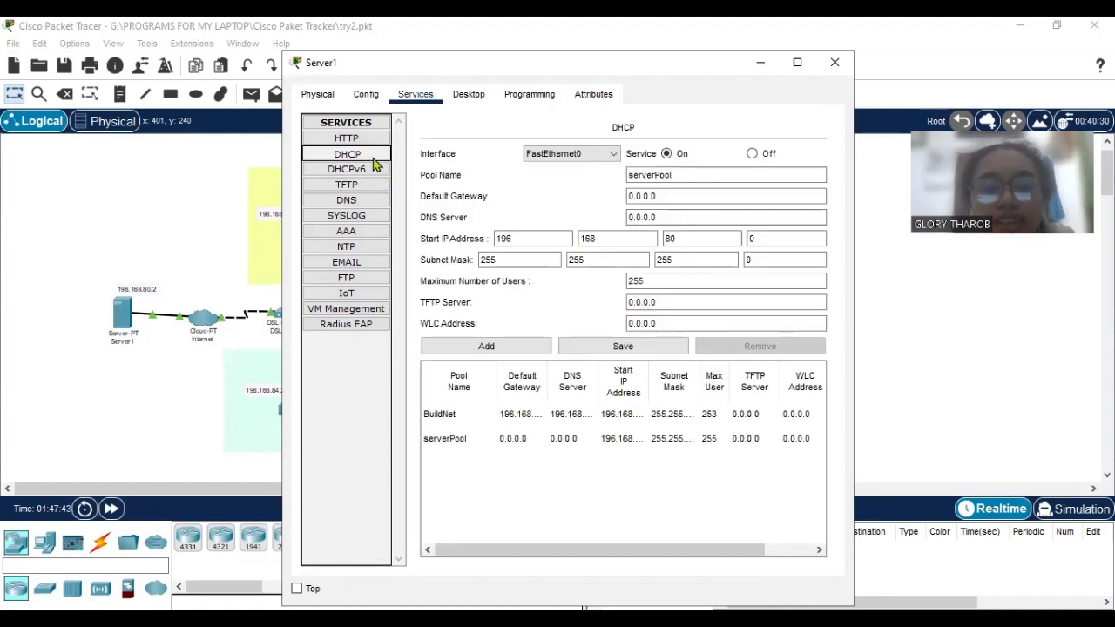
click(481, 416)
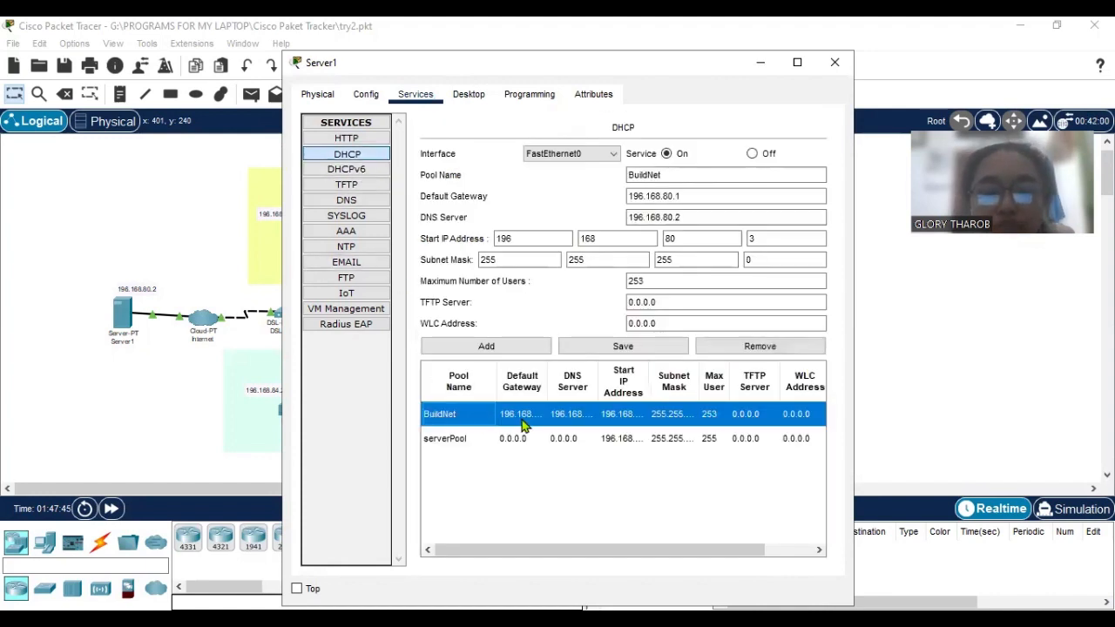
click(677, 217)
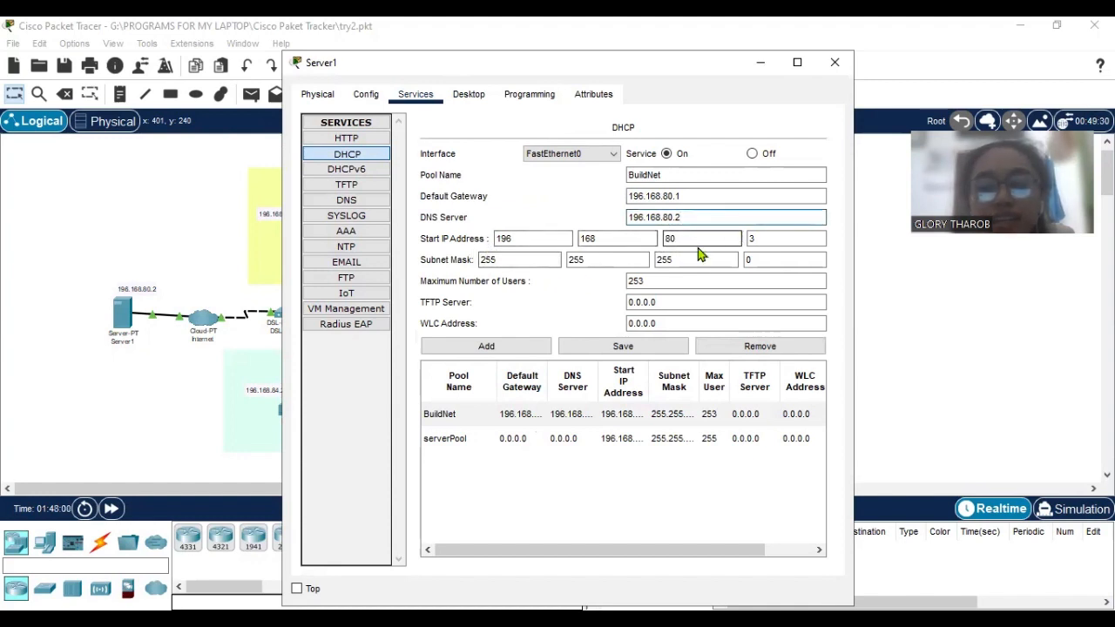
click(770, 242)
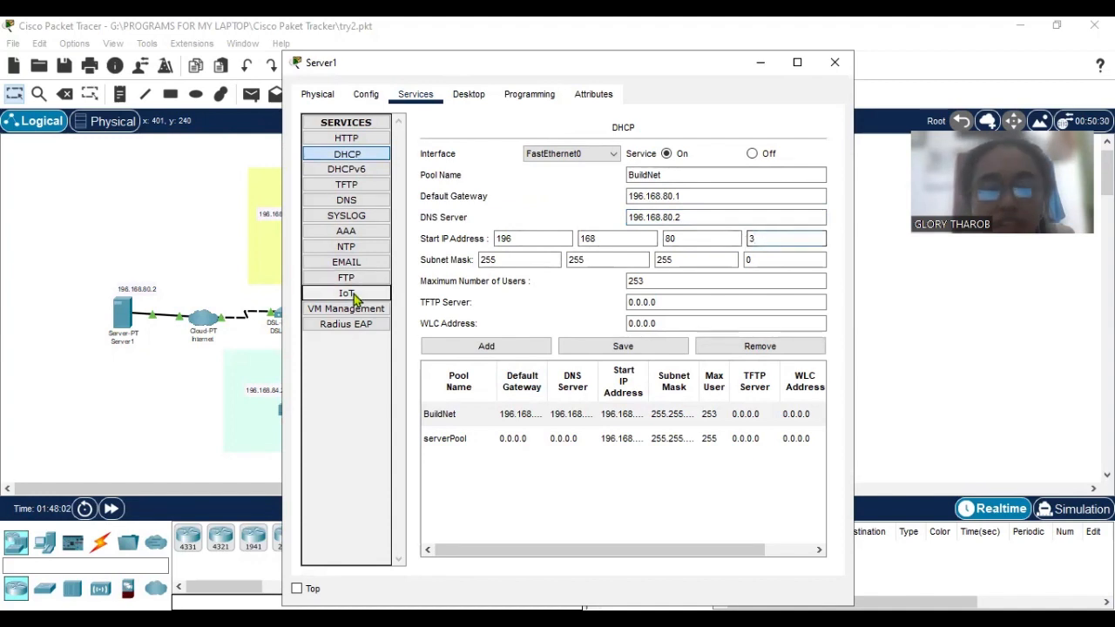
click(654, 280)
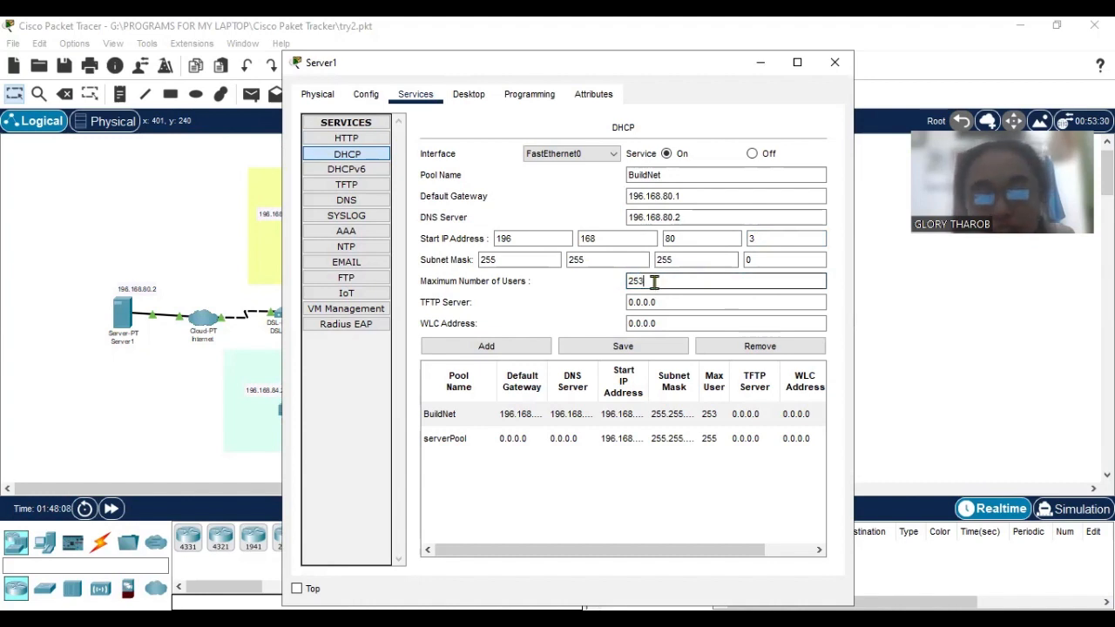
Inspect the A records in Server1's DNS service for BuildNet.com and its ftp, mail and www subdomains.
click(382, 177)
click(379, 184)
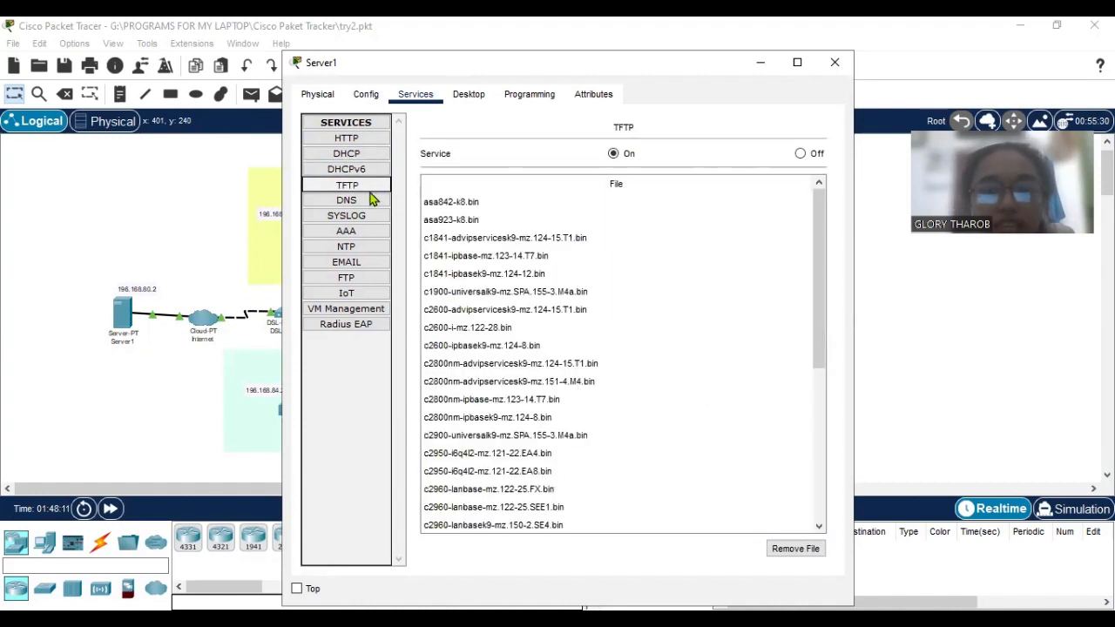
click(373, 200)
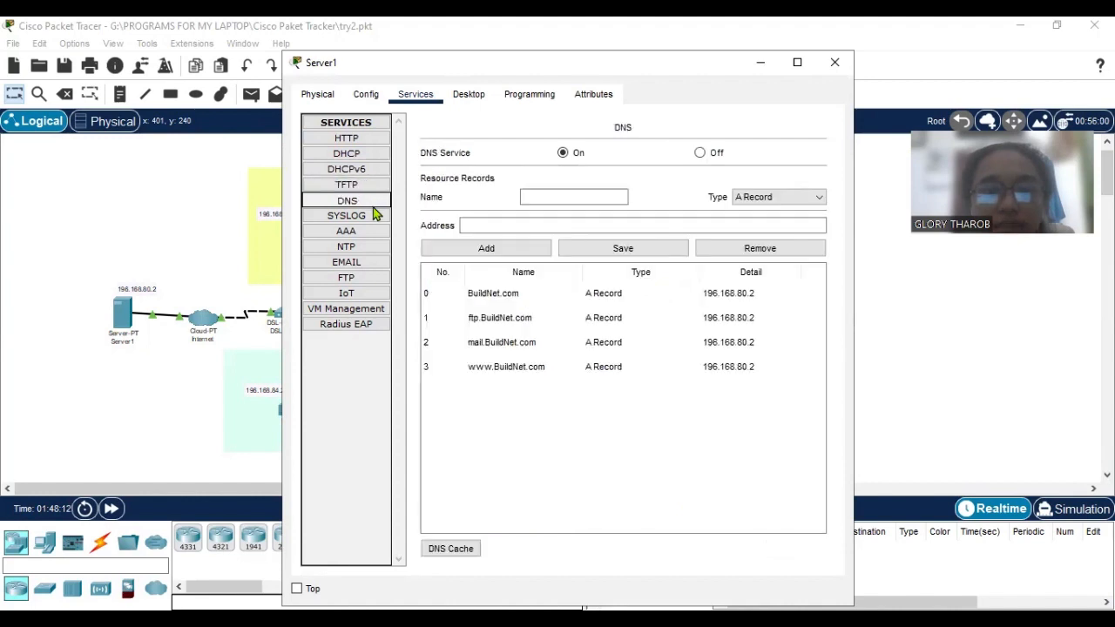
click(649, 366)
click(654, 344)
click(660, 319)
click(666, 293)
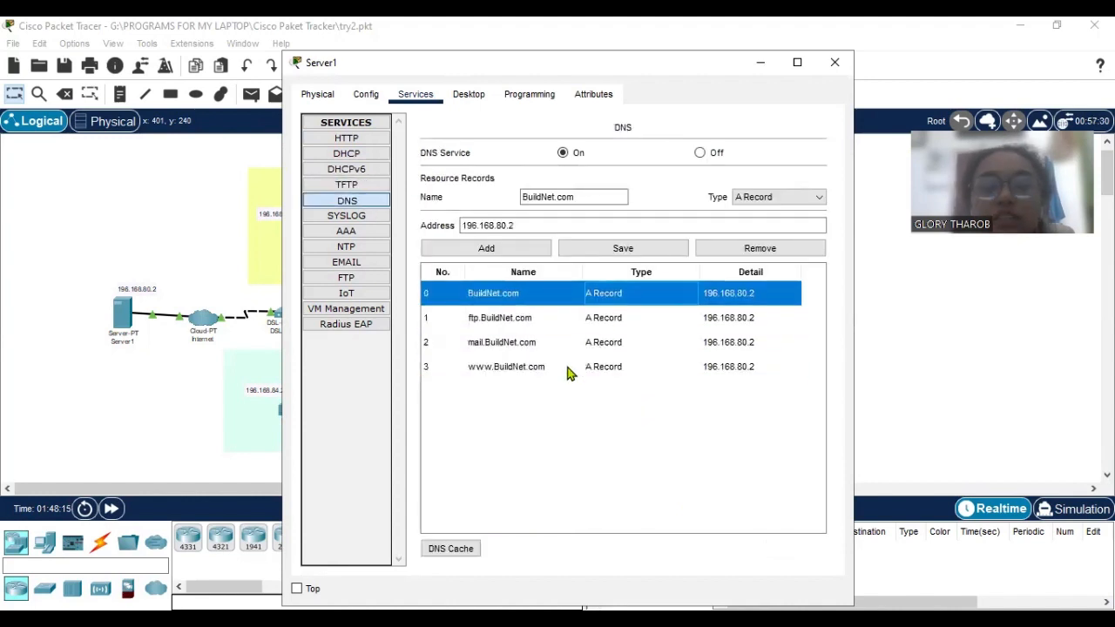
click(564, 368)
click(554, 342)
click(559, 317)
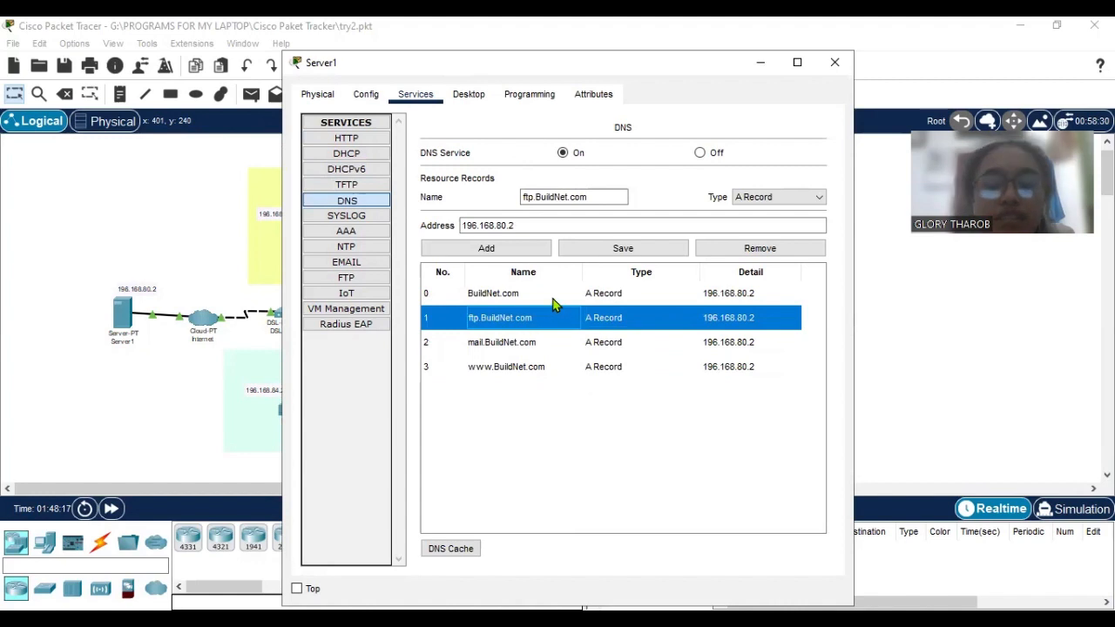
click(554, 296)
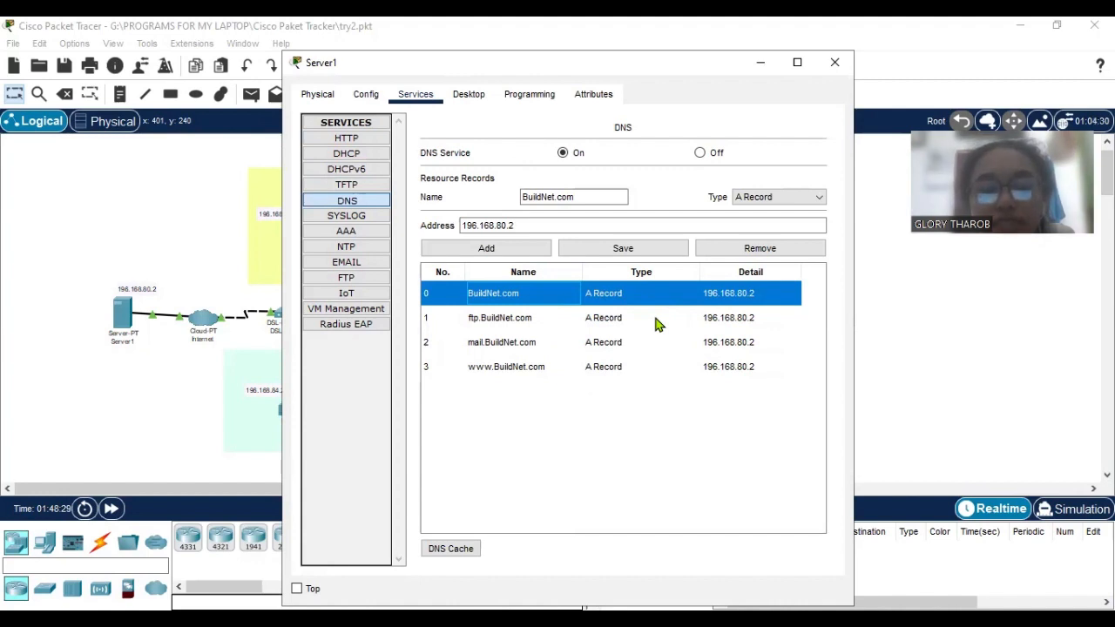
click(782, 318)
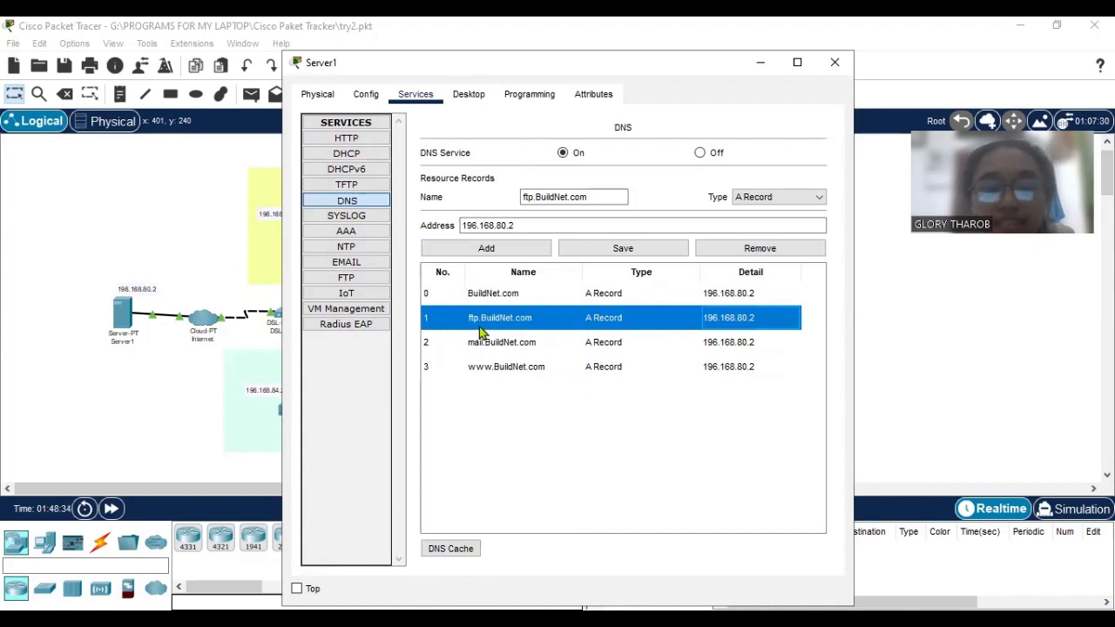
Check the BuildNet.com DNS record and review Server1's EMAIL service, including the credentials of its admin, user1, user2 and user3 accounts.
click(561, 302)
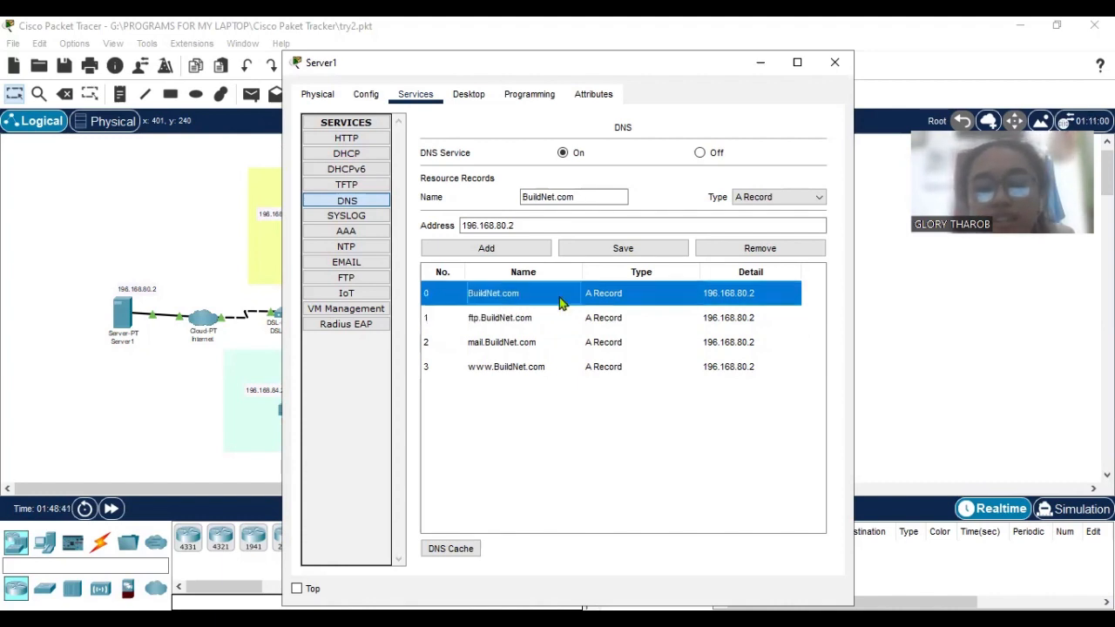
click(361, 247)
click(364, 263)
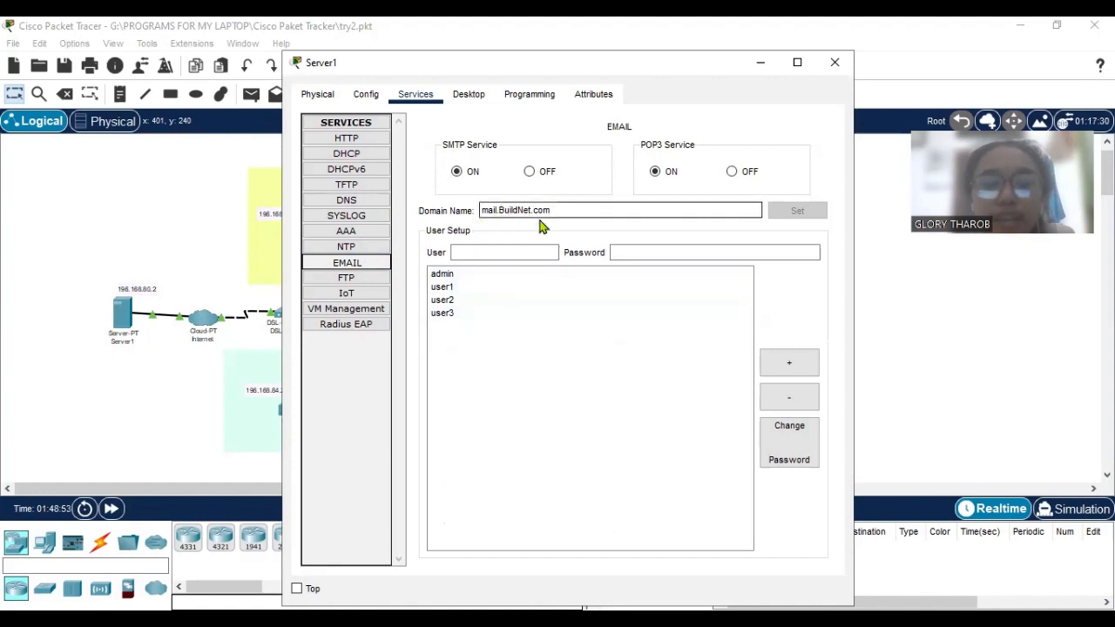
click(494, 275)
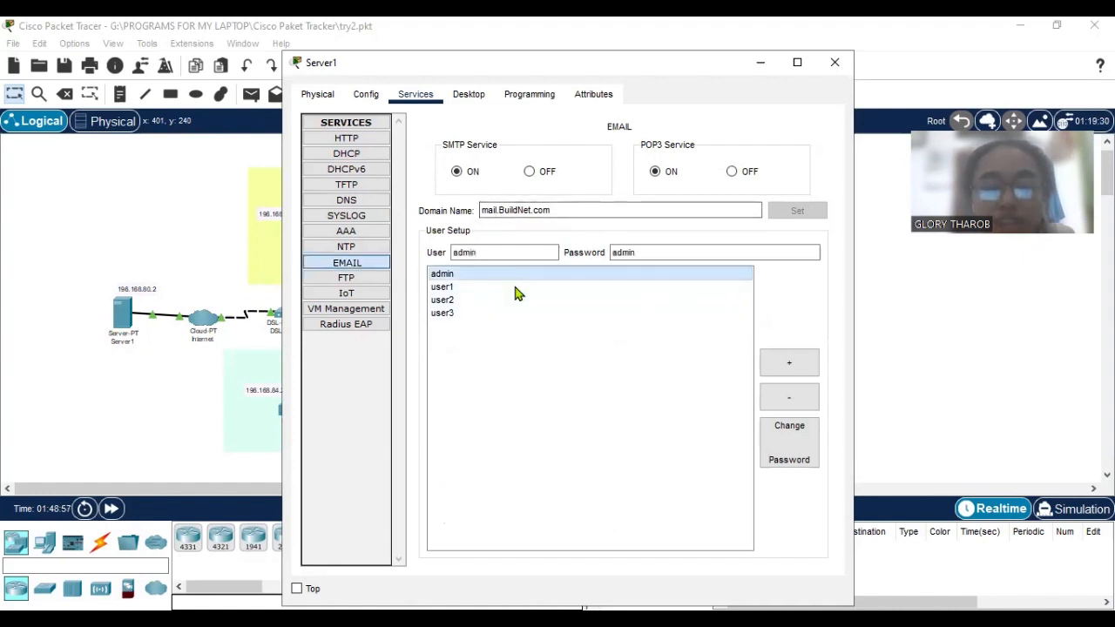
click(525, 252)
click(637, 255)
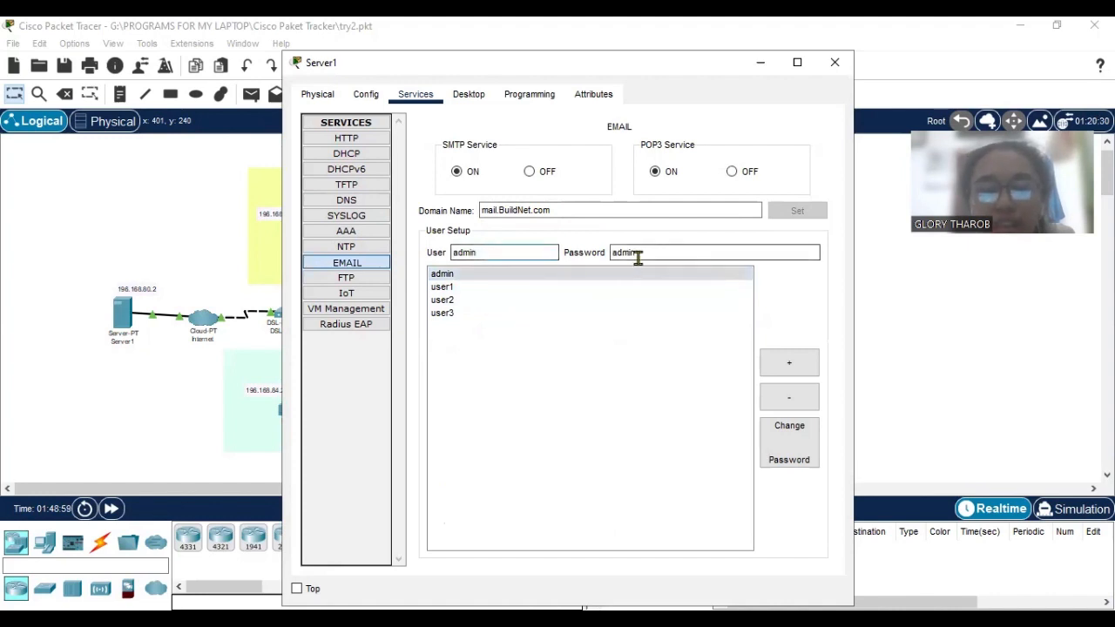
click(518, 288)
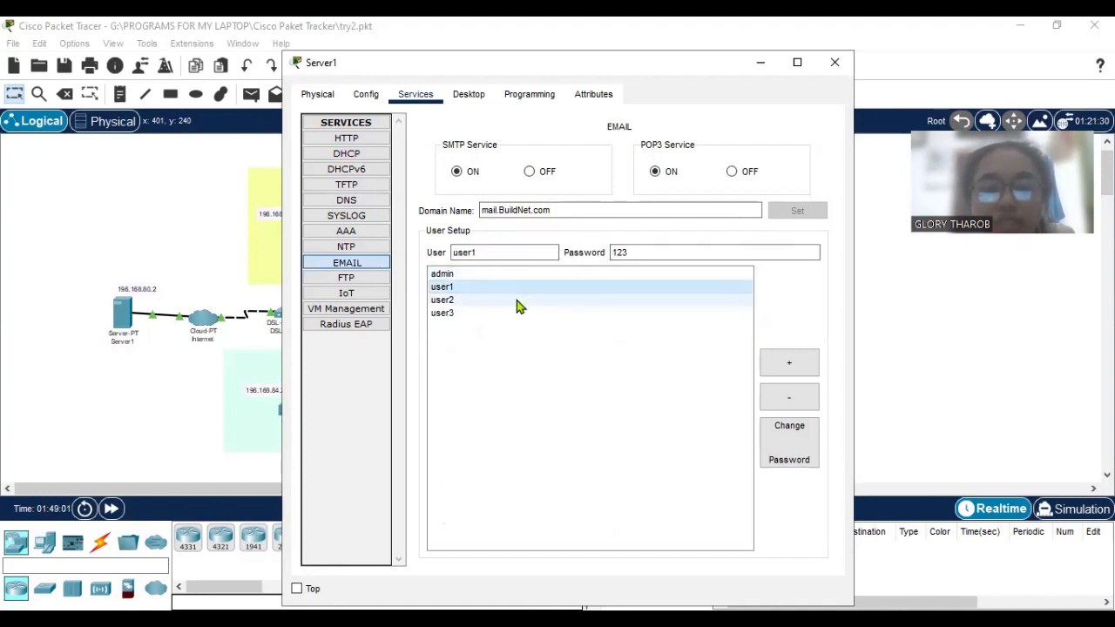
click(517, 302)
click(523, 311)
click(523, 304)
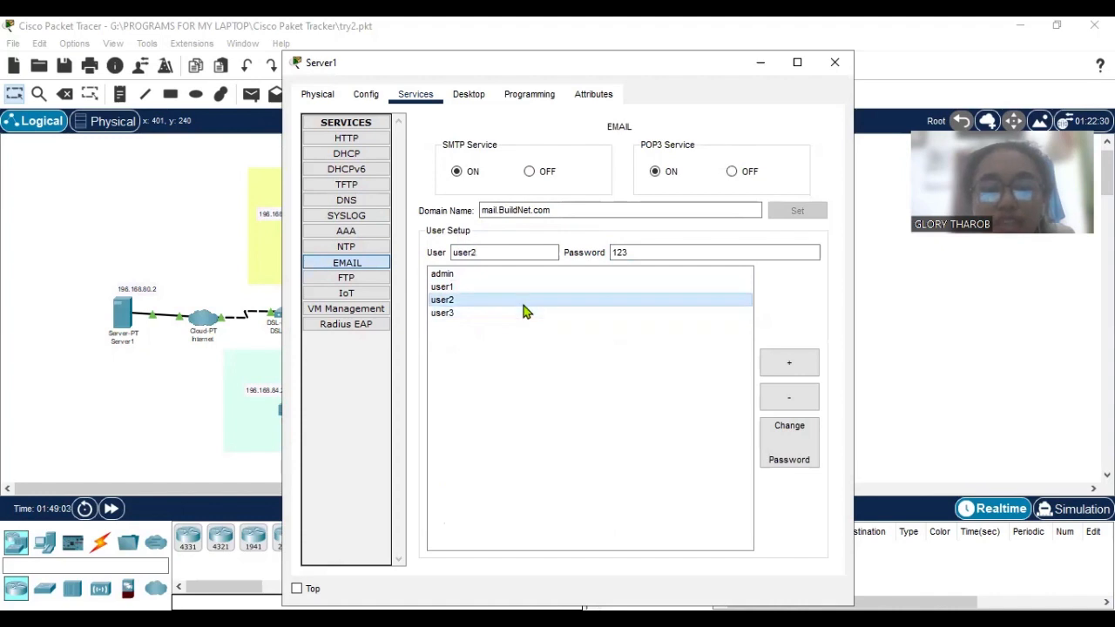
Inspect the BuildNet account in Server1's FTP service, including its username, password and permissions.
click(348, 279)
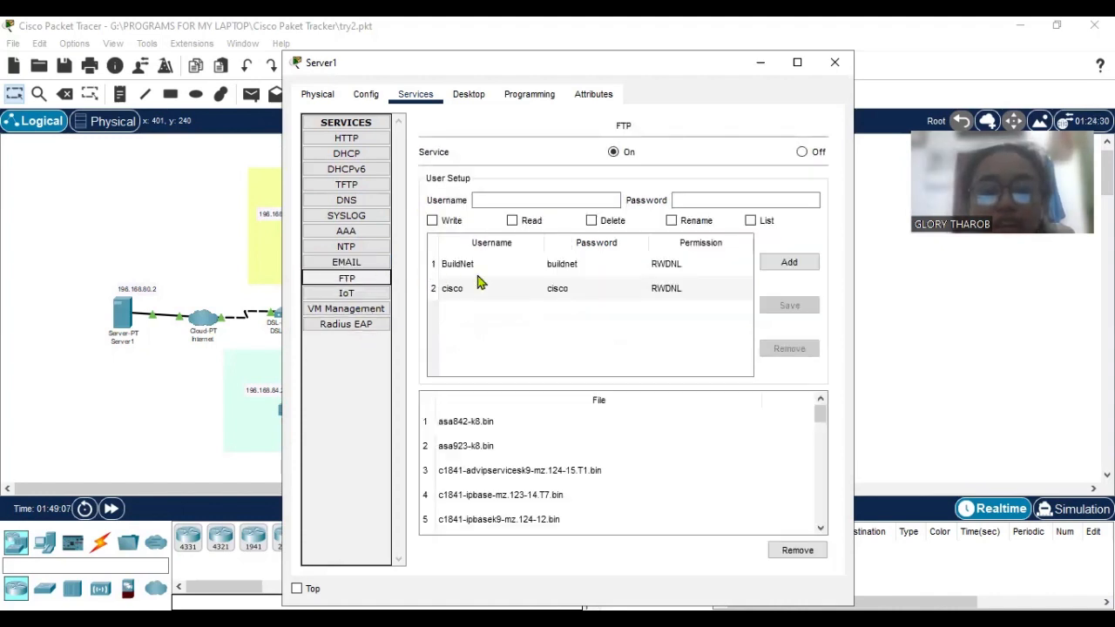
click(519, 266)
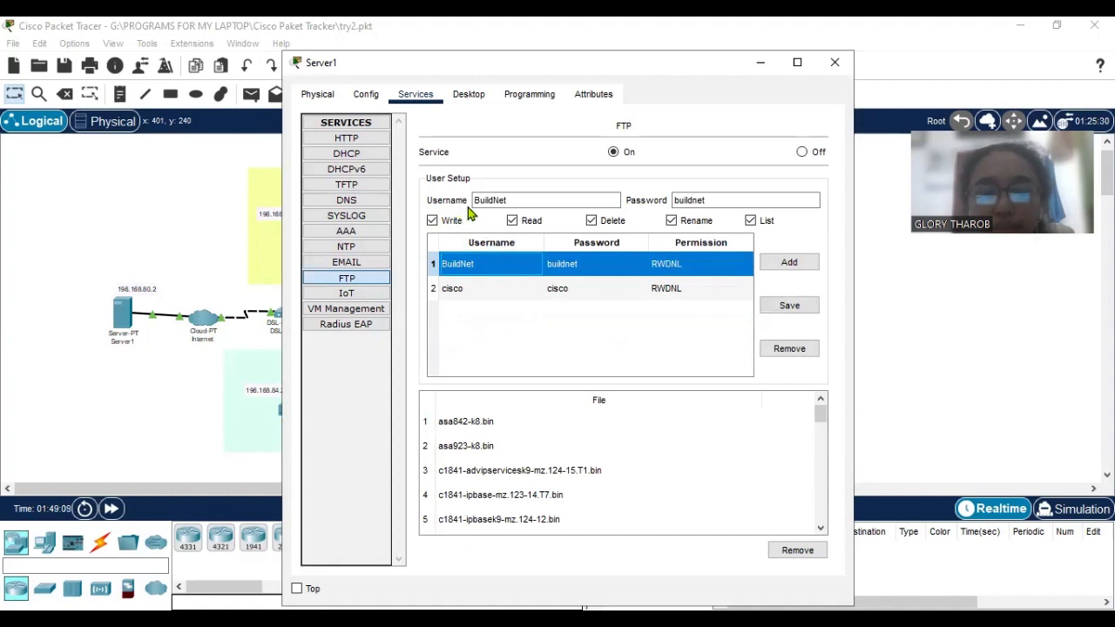
click(527, 200)
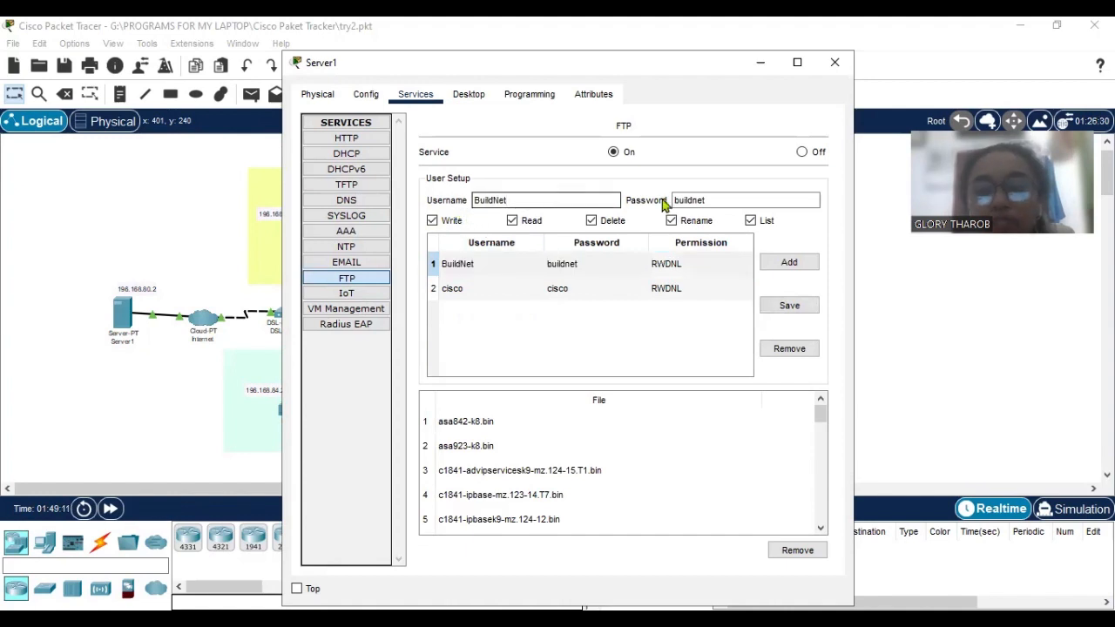
click(714, 200)
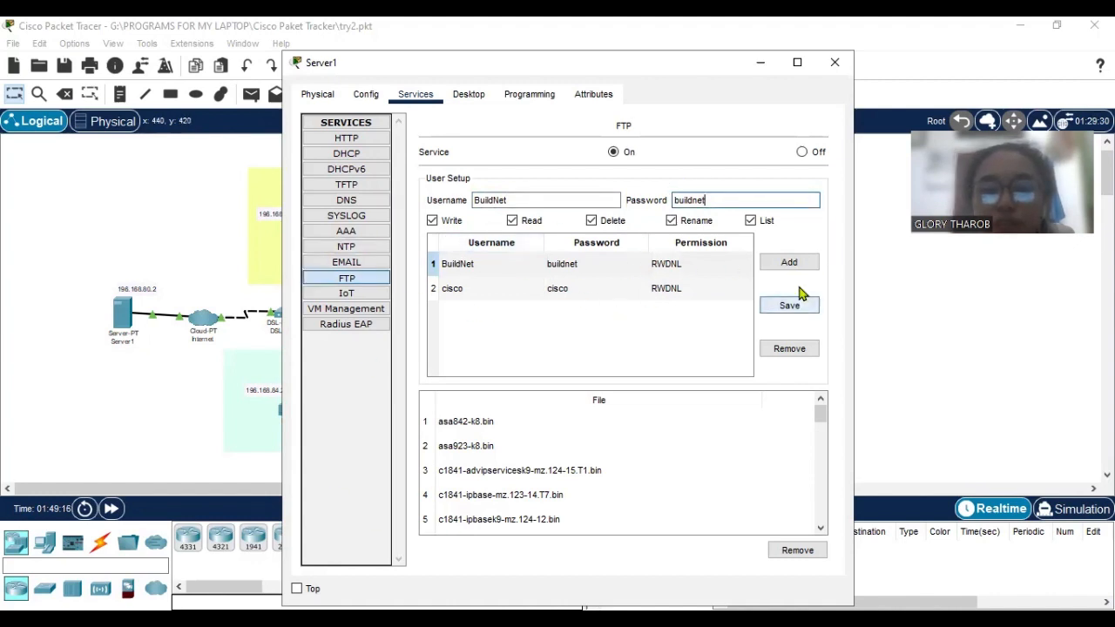
Review Server1's IoT registration service against the topology's IoT devices and close the server's configuration.
click(362, 297)
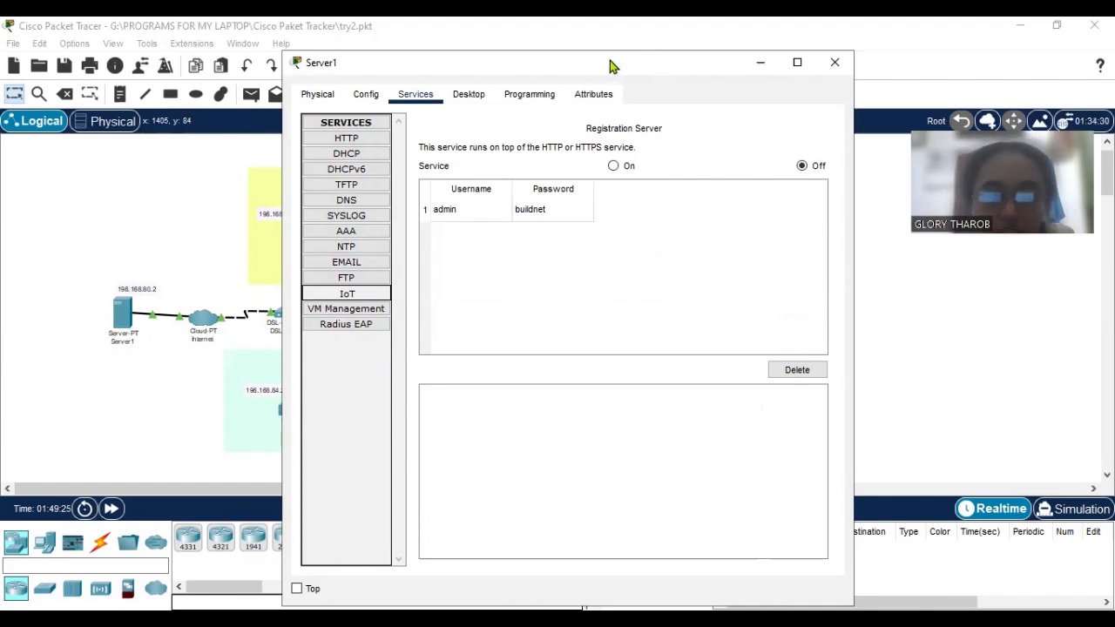
drag(609, 65, 601, 63)
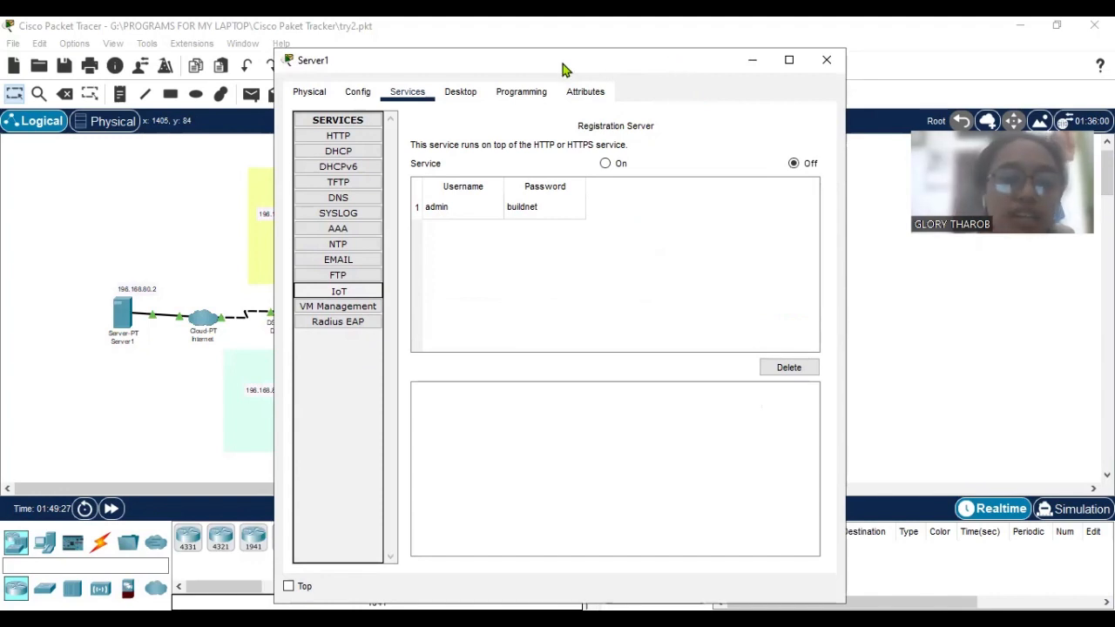
drag(562, 68, 889, 60)
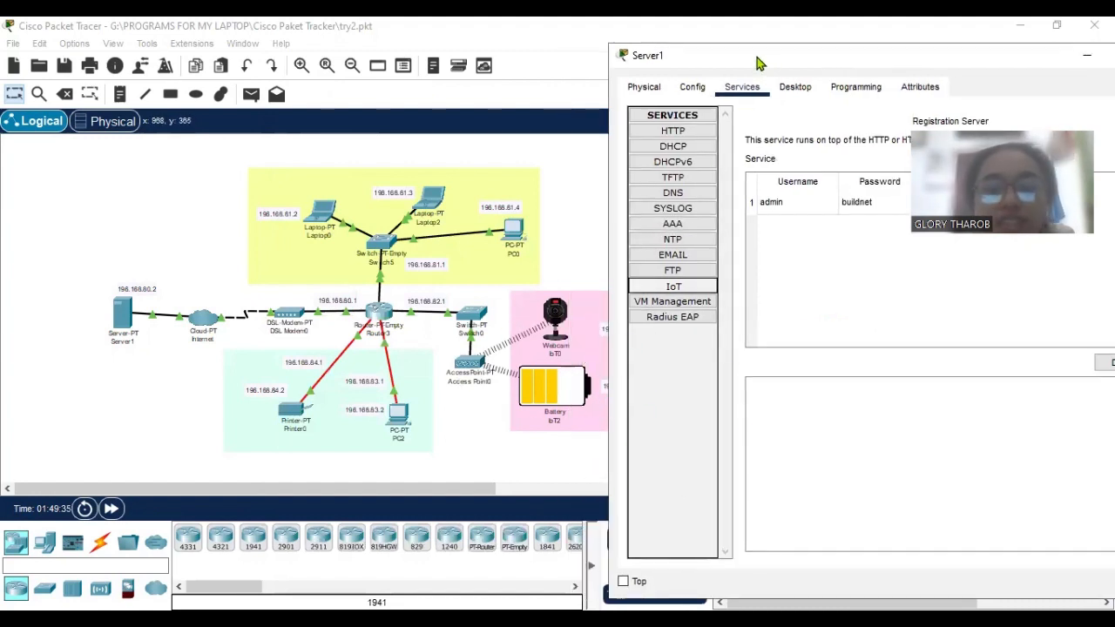
drag(758, 63, 472, 46)
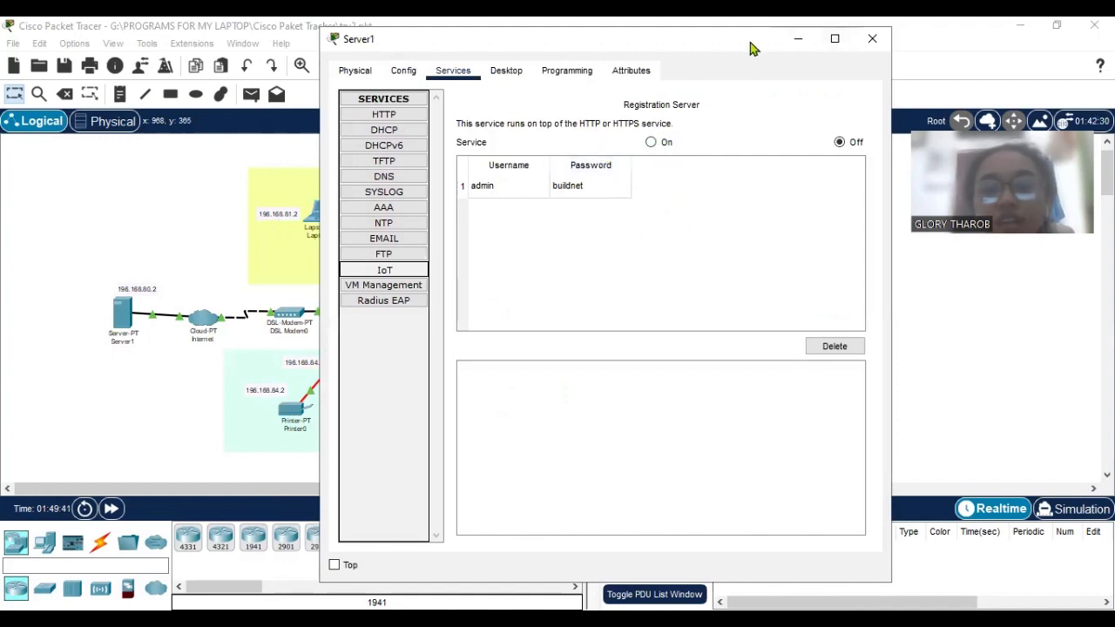
drag(742, 44, 748, 49)
click(867, 45)
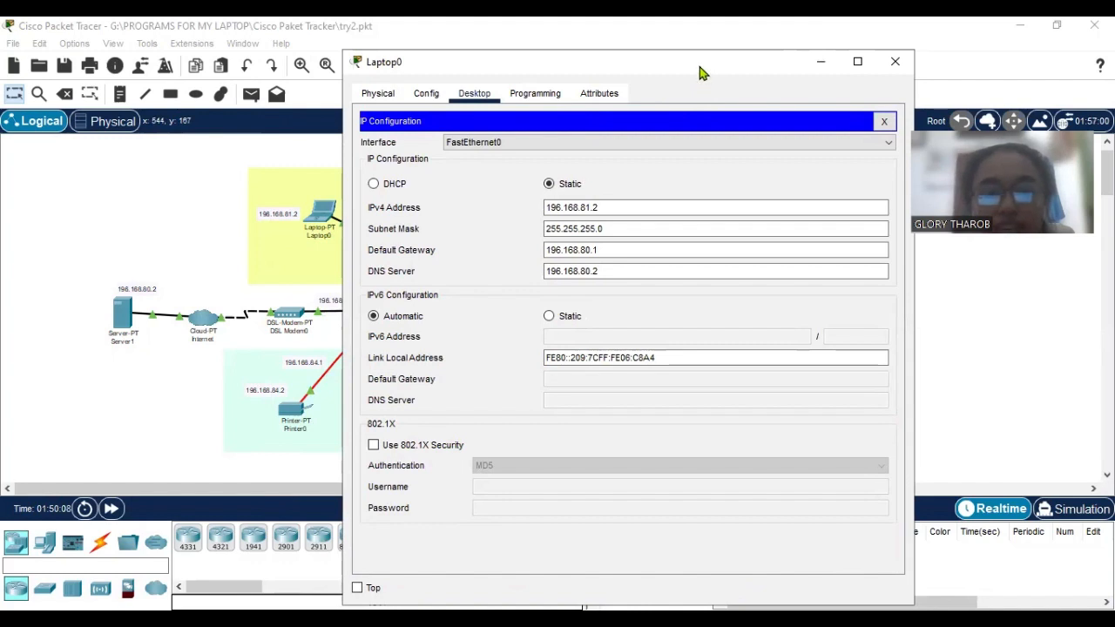
Review Laptop0's static IP configuration, including its subnet mask, default gateway and DNS server.
drag(702, 73, 692, 68)
click(640, 218)
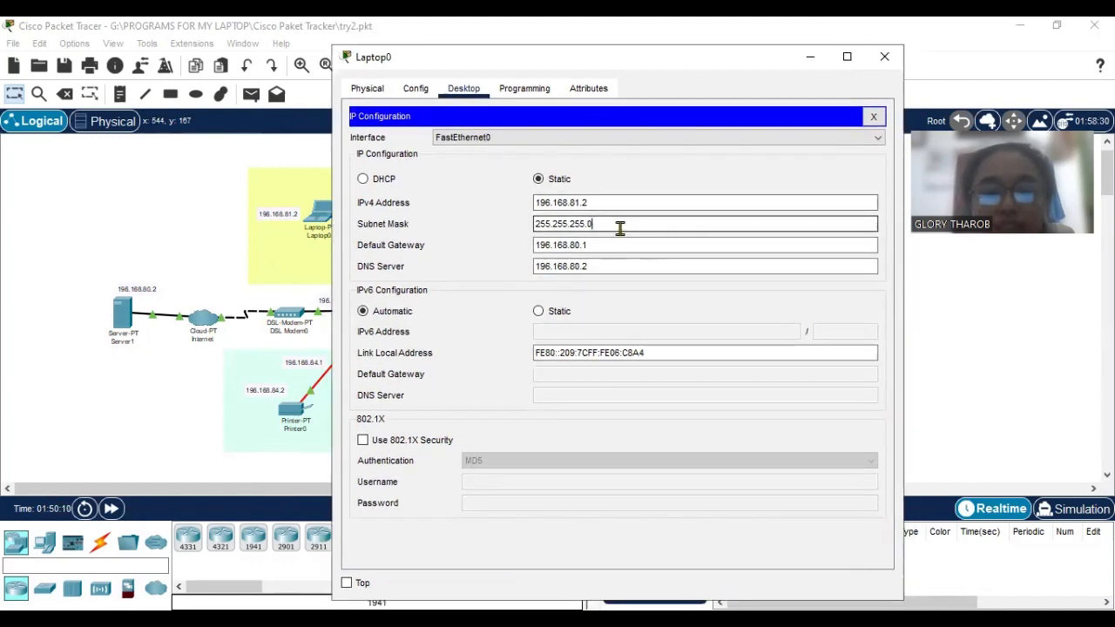
click(616, 248)
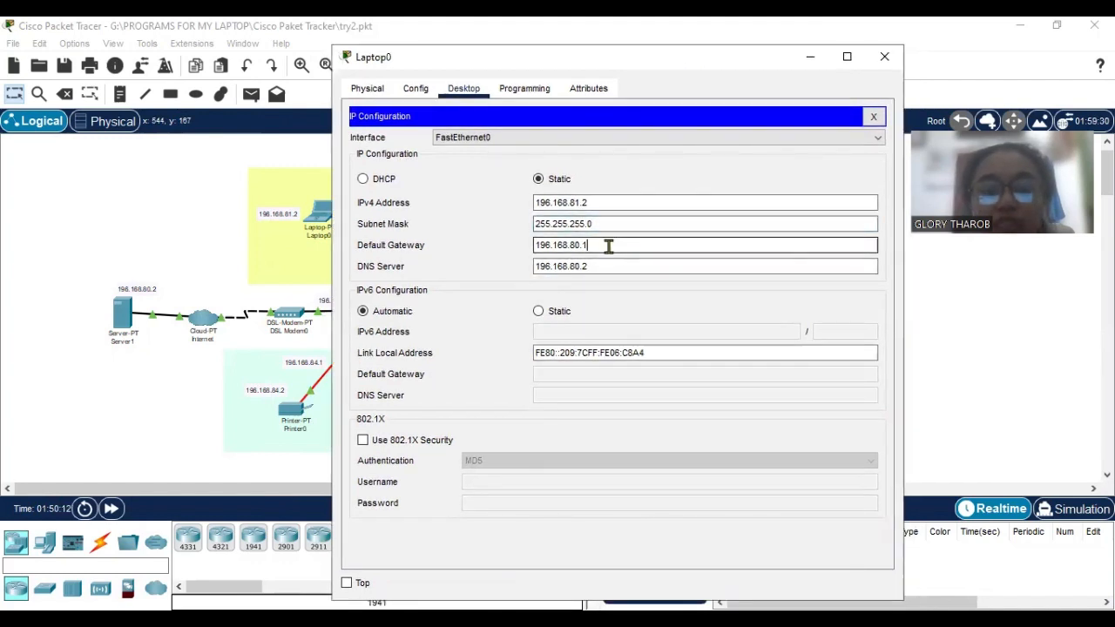
mouse_move(635, 68)
mouse_down()
mouse_move(624, 62)
mouse_move(648, 72)
mouse_up()
click(586, 266)
Check Laptop0's global gateway and DNS settings against the network topology and close the laptop's configuration.
click(421, 87)
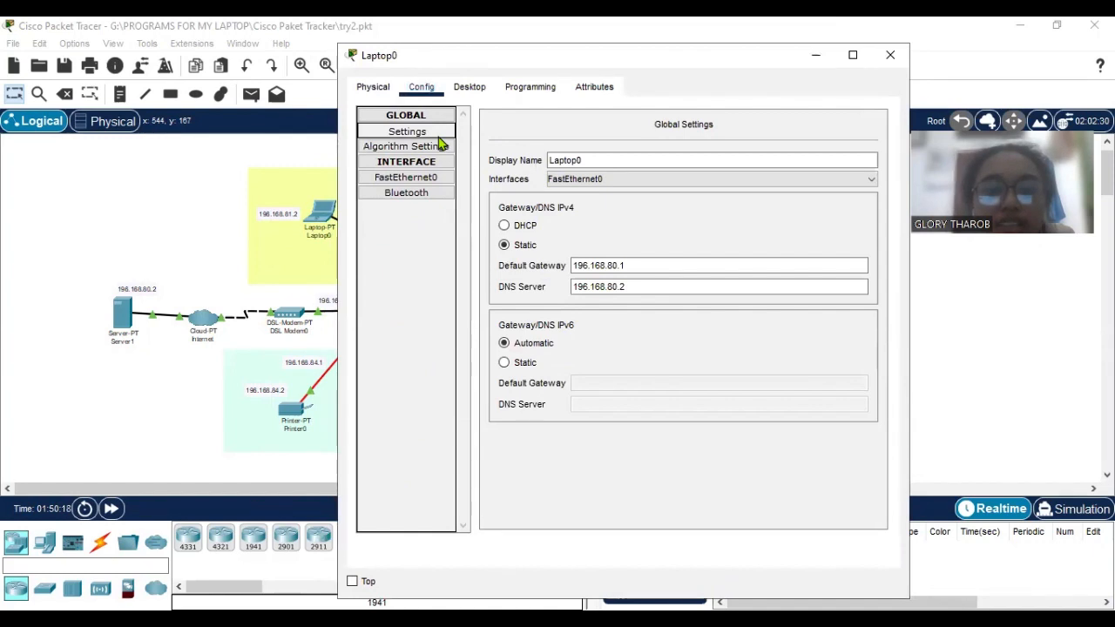
click(440, 178)
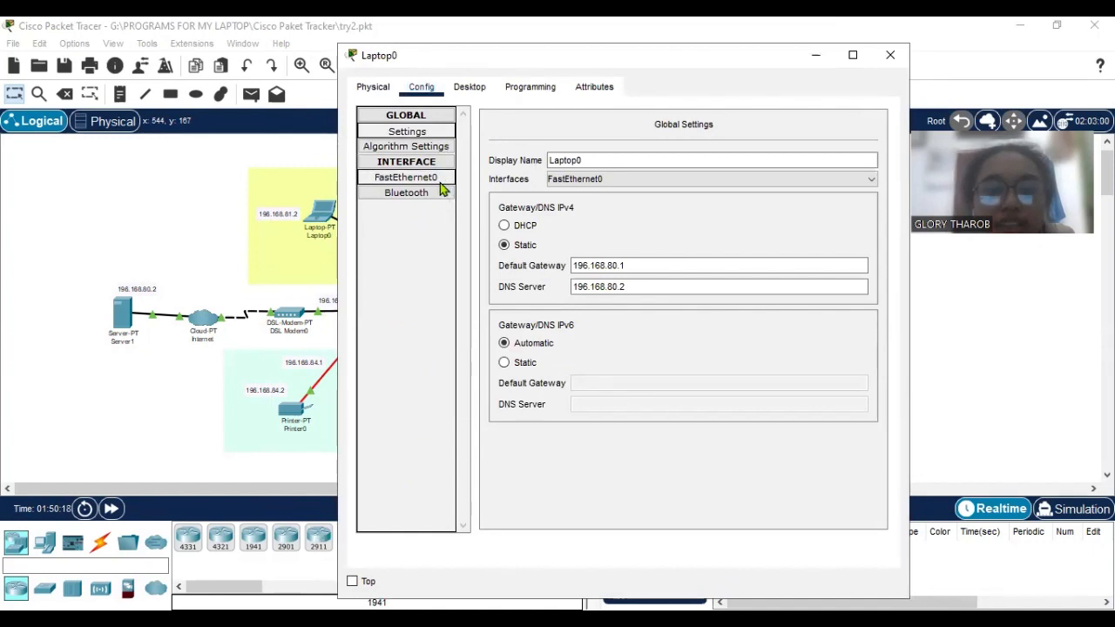
click(446, 131)
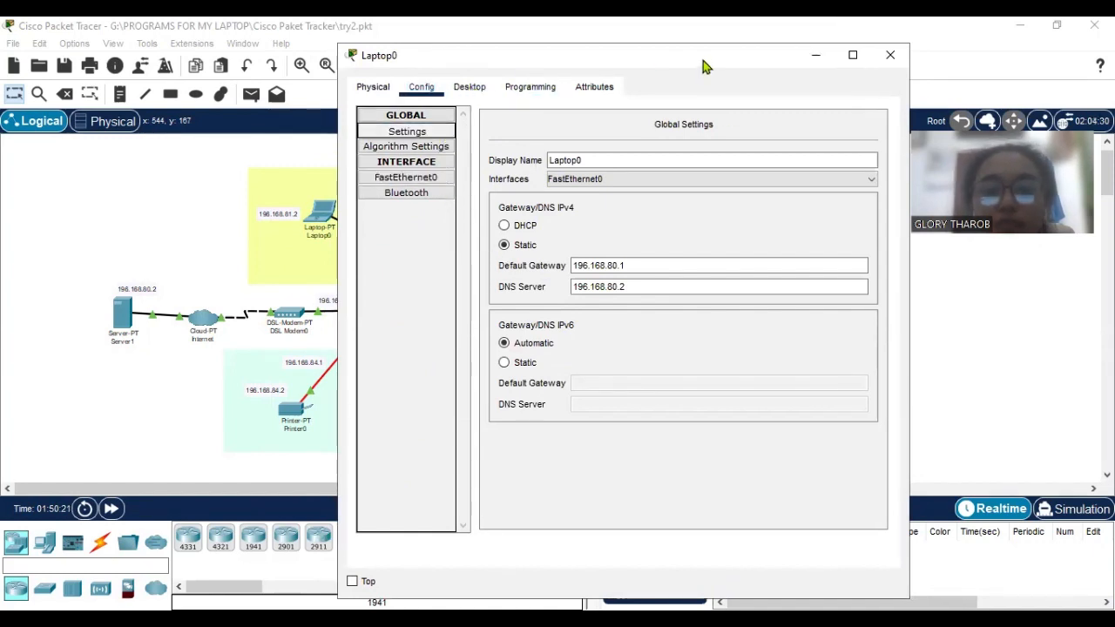
drag(705, 67, 897, 73)
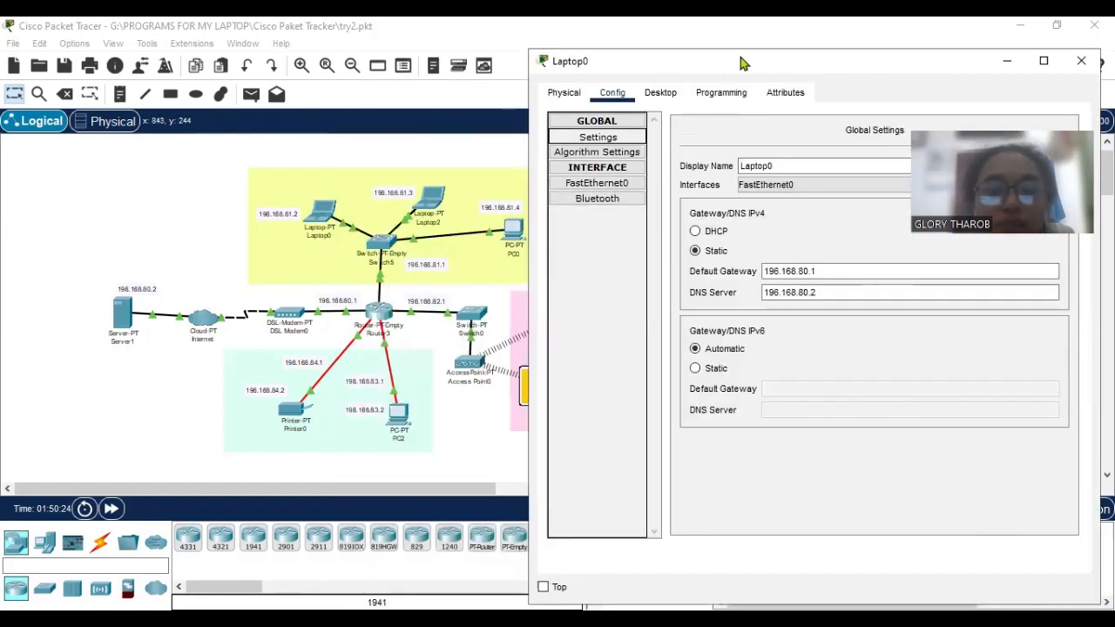
drag(741, 62, 761, 53)
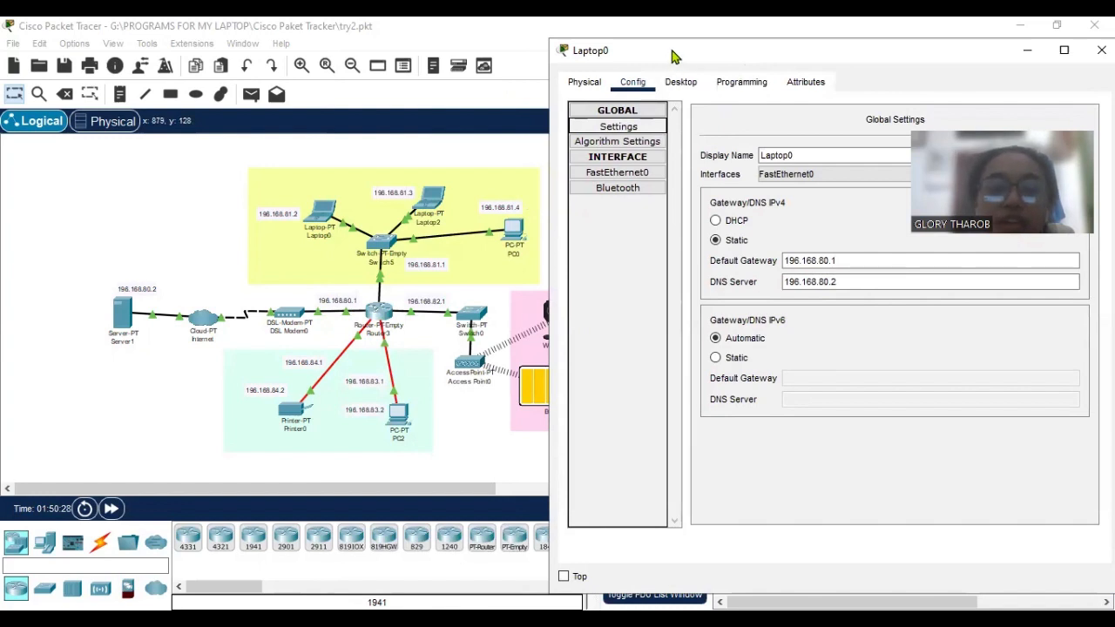
drag(671, 56, 599, 55)
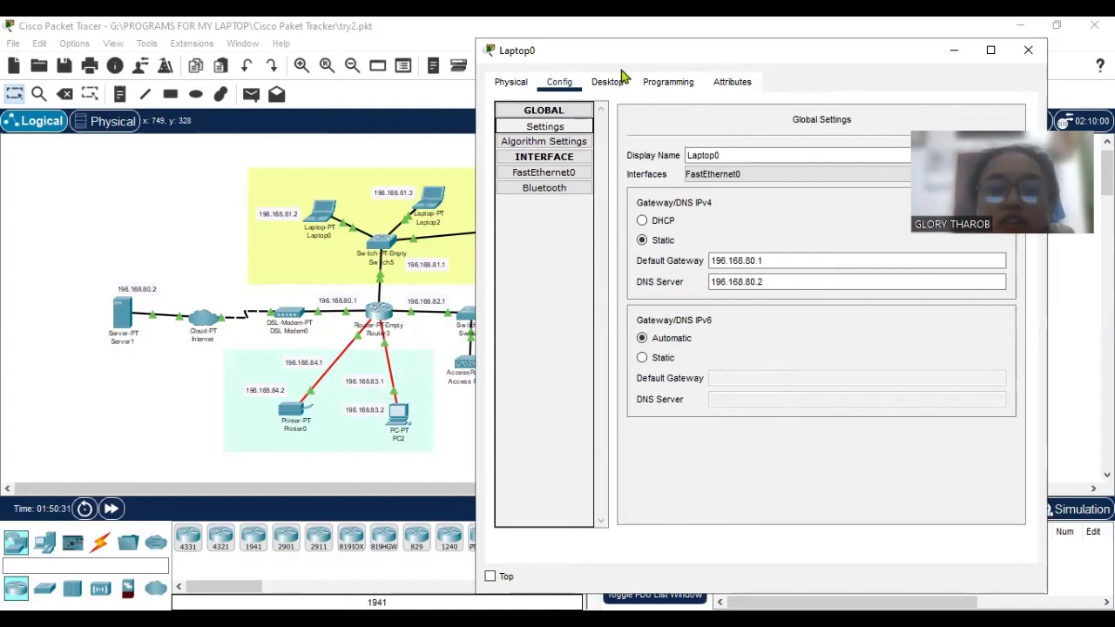
drag(628, 54, 459, 88)
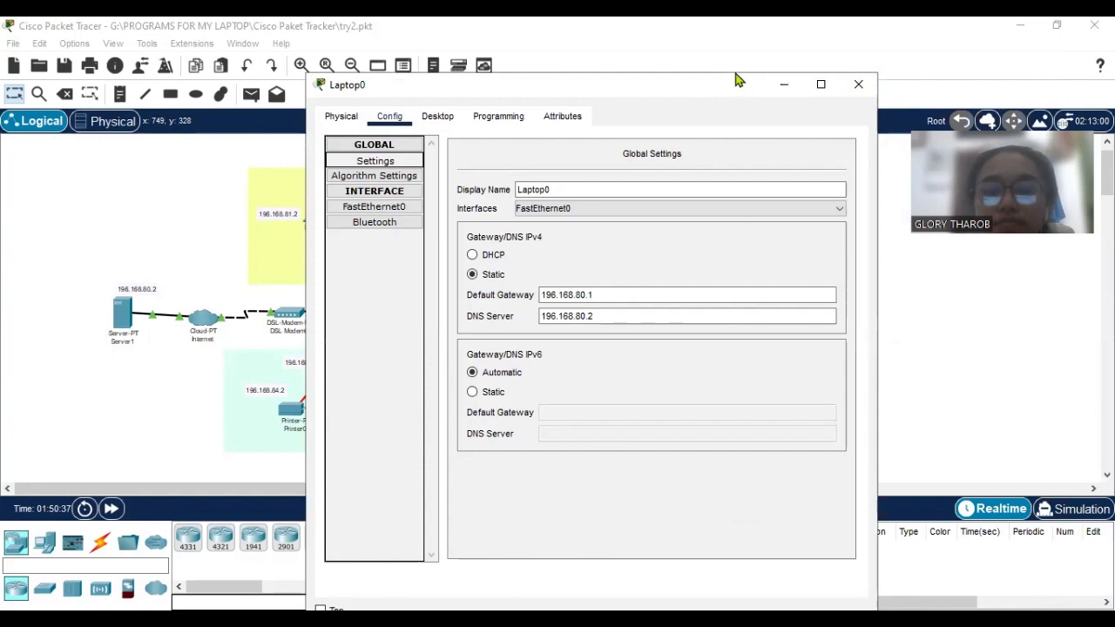
drag(737, 80, 728, 67)
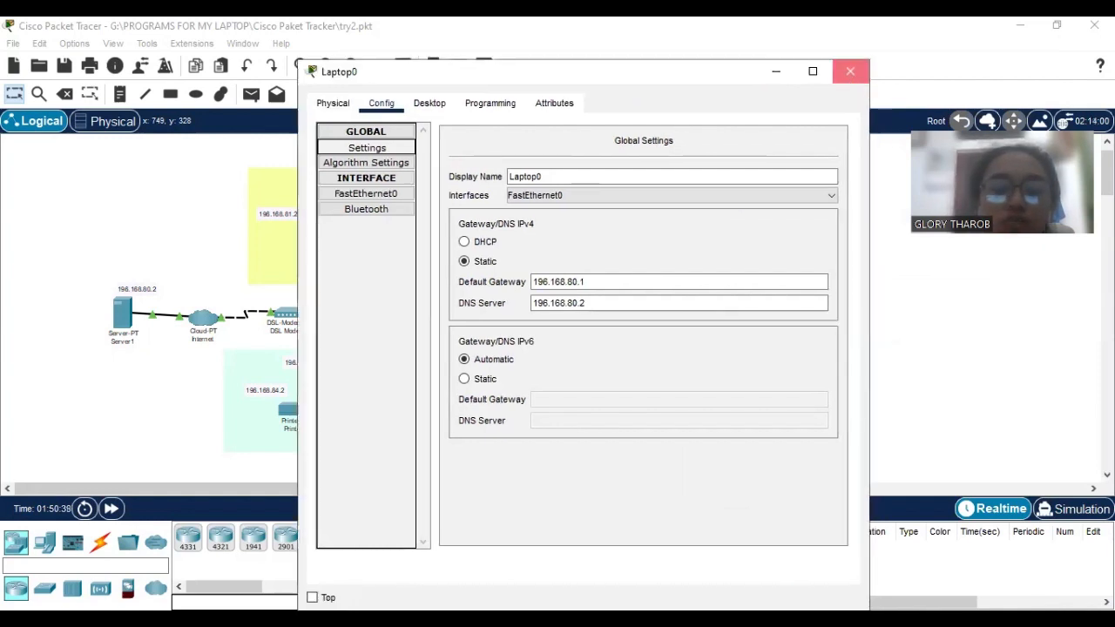
click(242, 368)
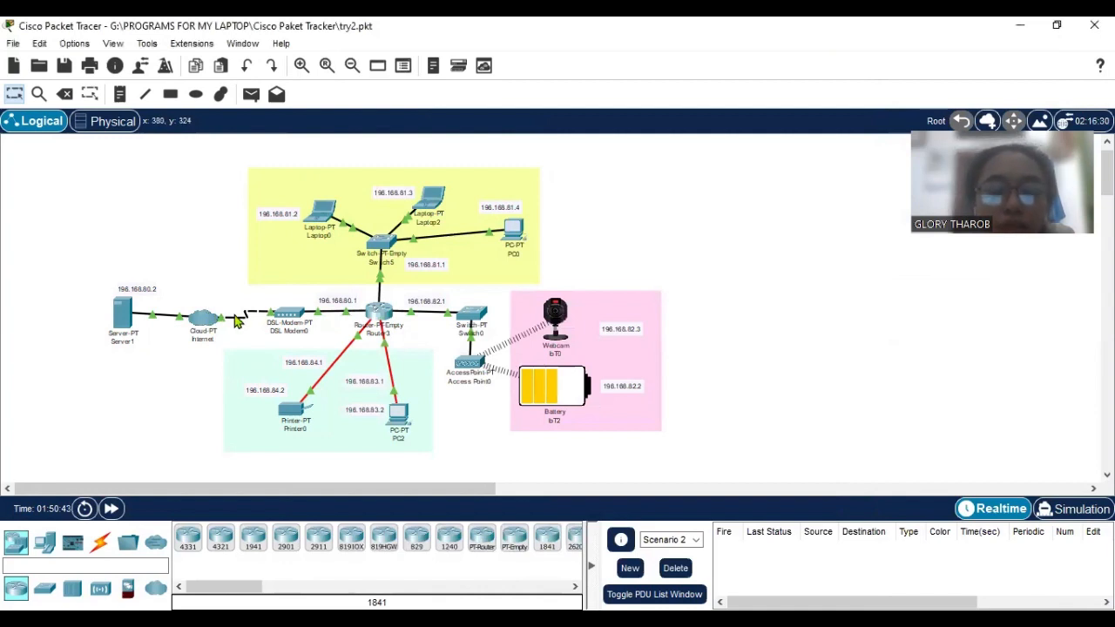
Open the Internet cloud's configuration and look through the available connection cable types.
drag(207, 317, 202, 317)
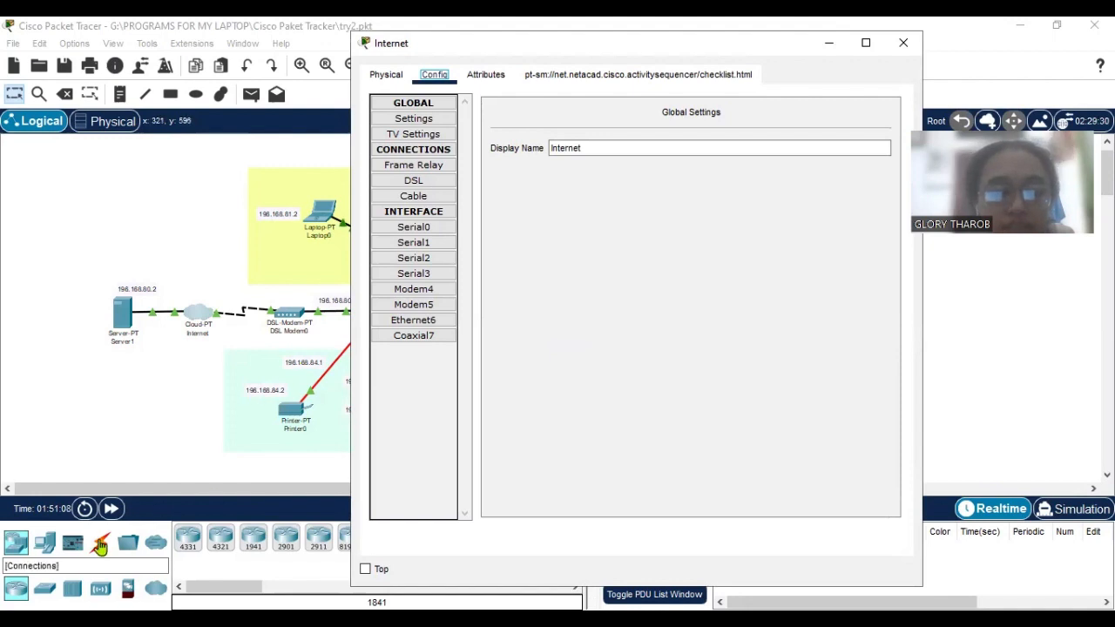
click(101, 545)
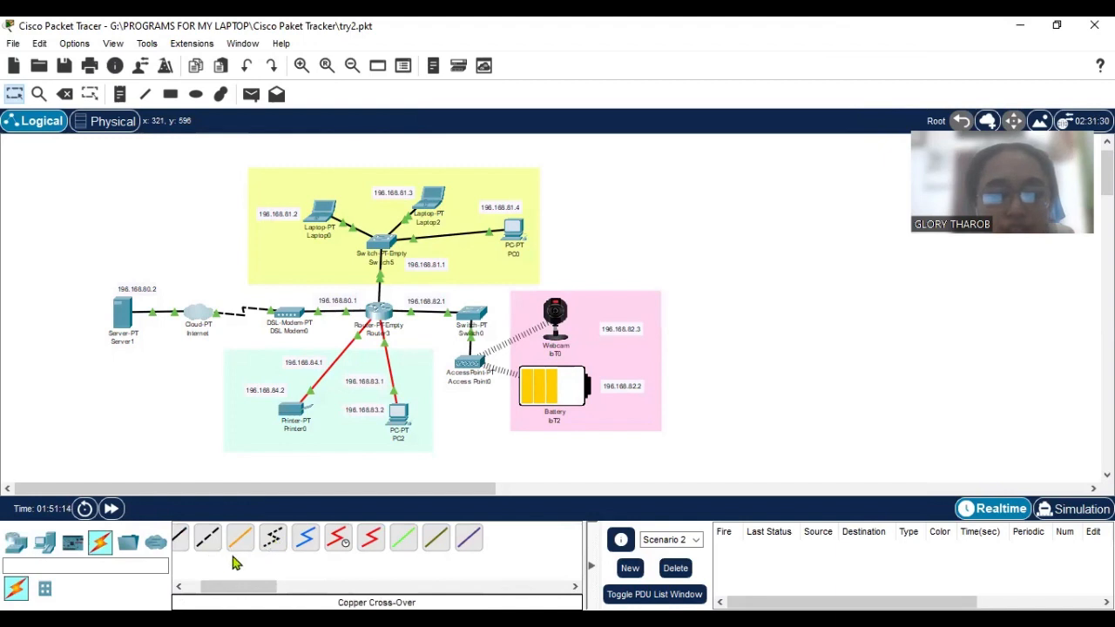
drag(237, 587, 222, 587)
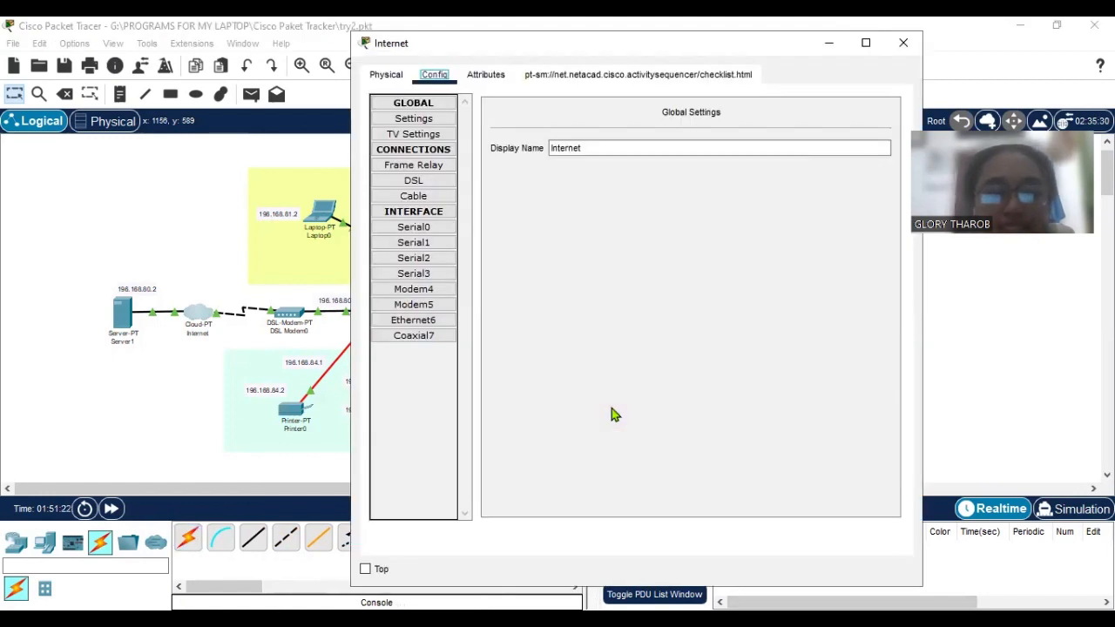
Check the provider network of the Internet cloud's Ethernet6 interface and return to the topology.
click(438, 321)
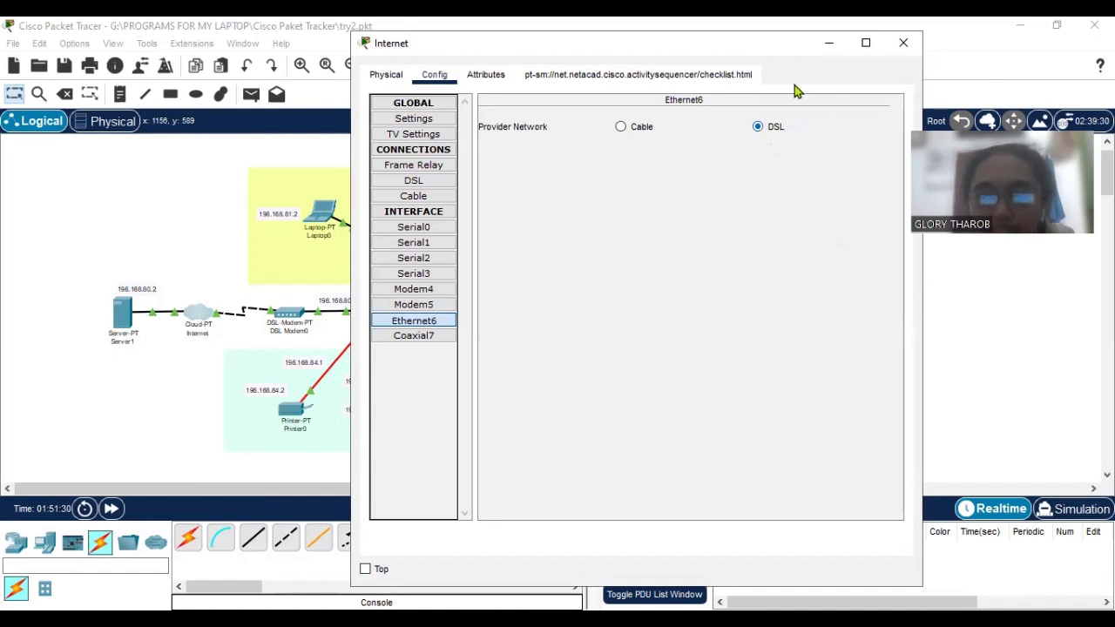
click(827, 44)
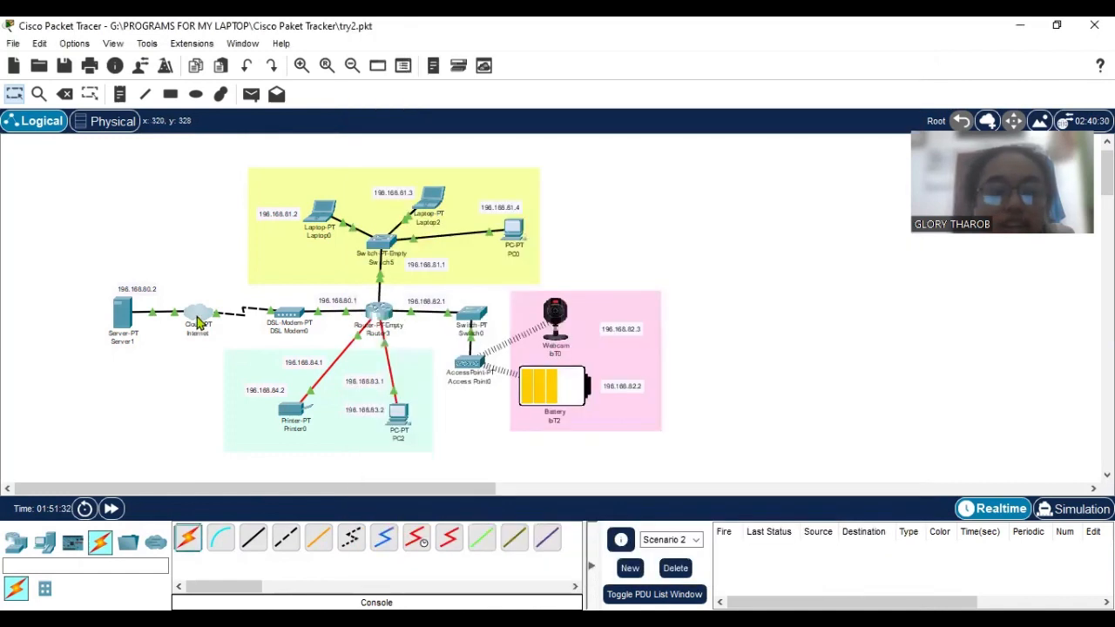
mouse_move(198, 322)
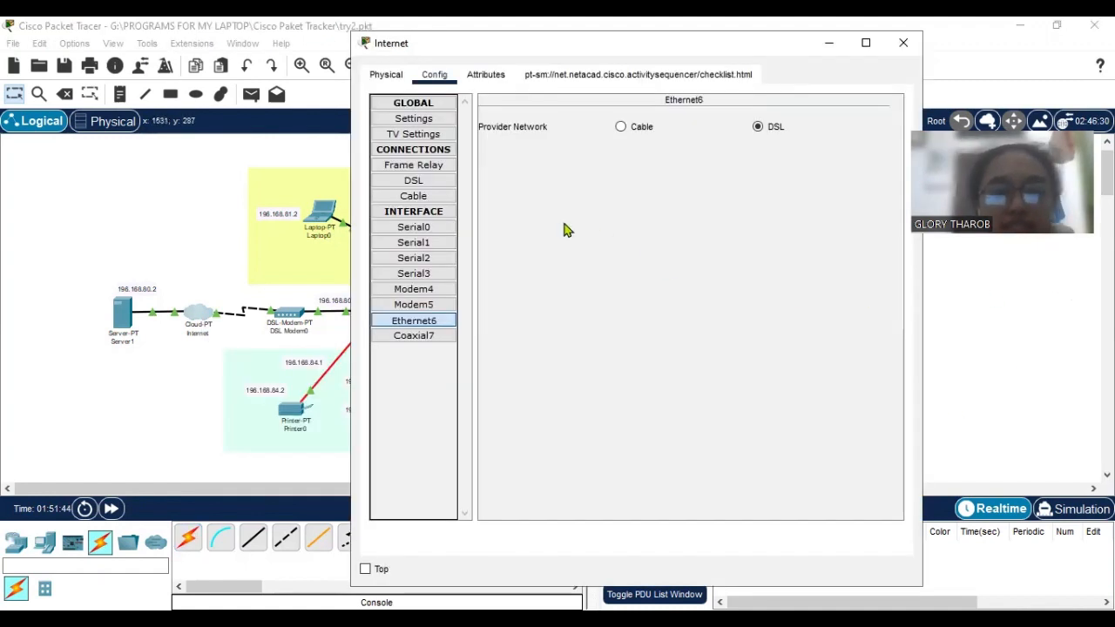
Review the Internet cloud's DSL connection between Modem4 and Ethernet6, including the available port choices, and close the cloud's configuration.
click(435, 182)
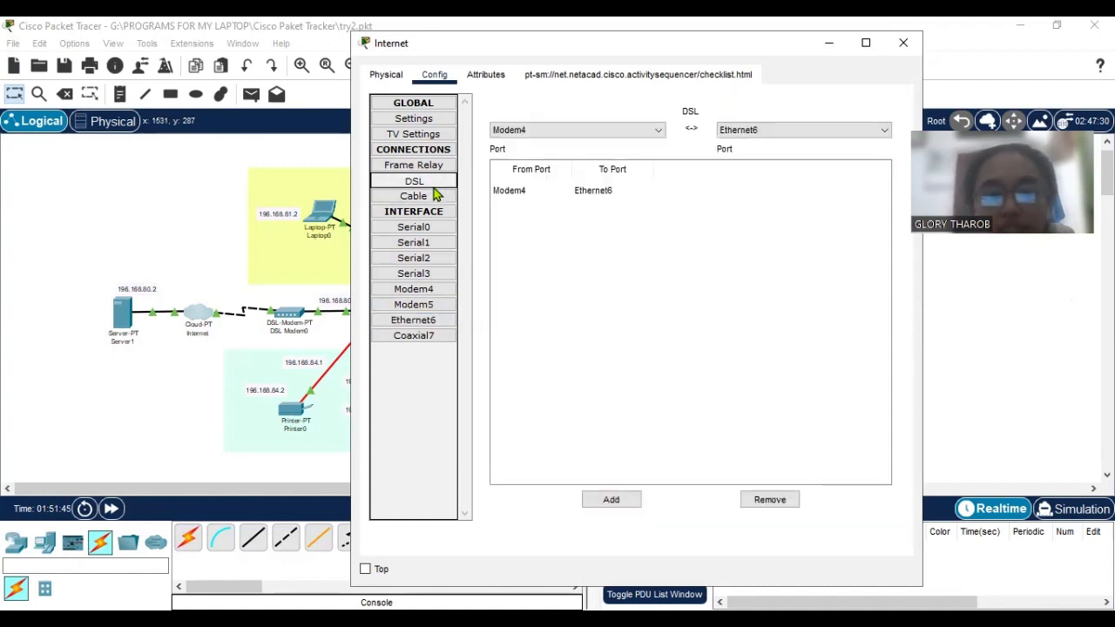
click(810, 135)
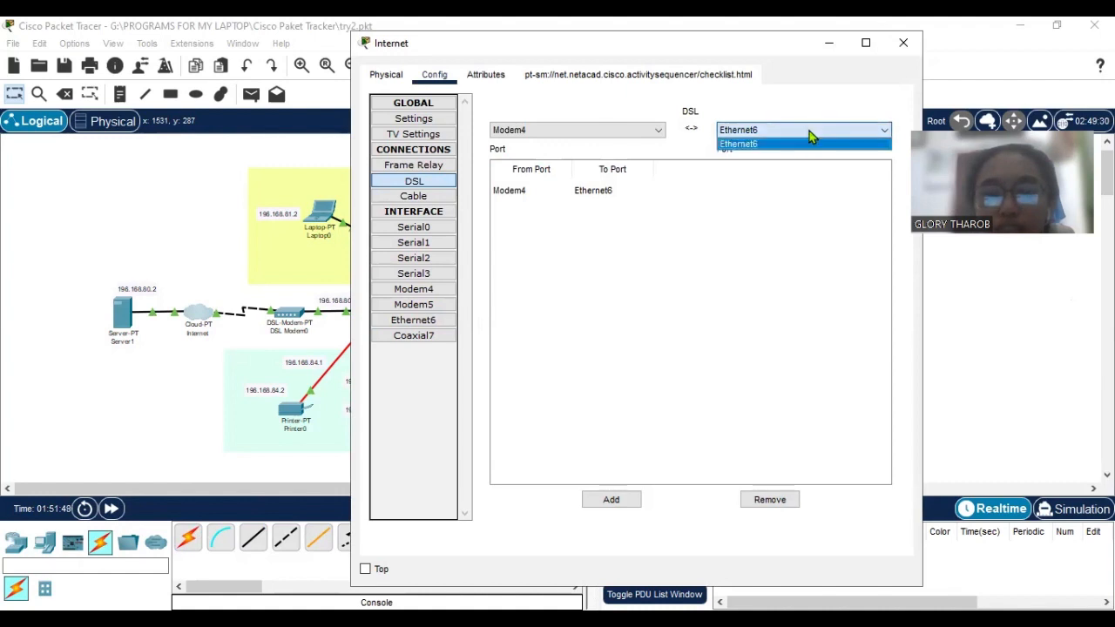
click(801, 144)
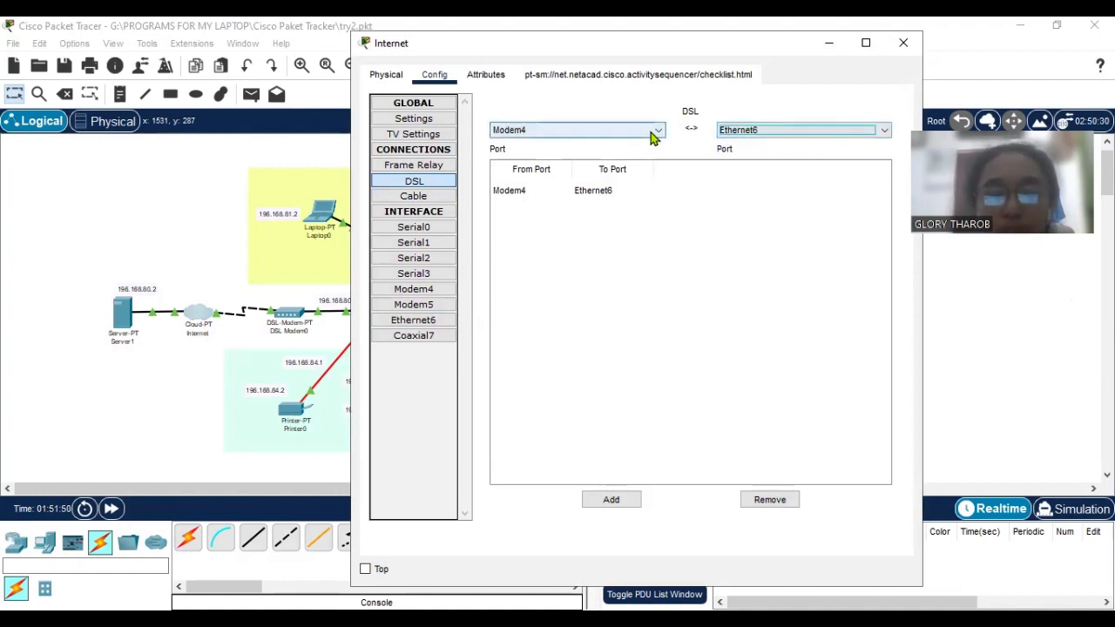
click(657, 133)
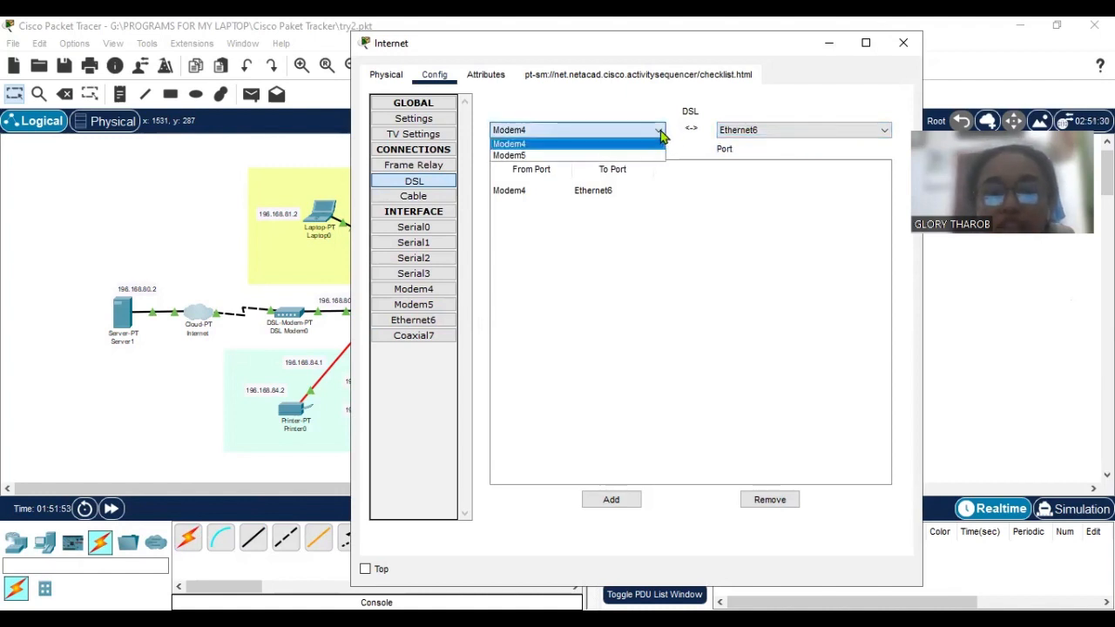
click(654, 144)
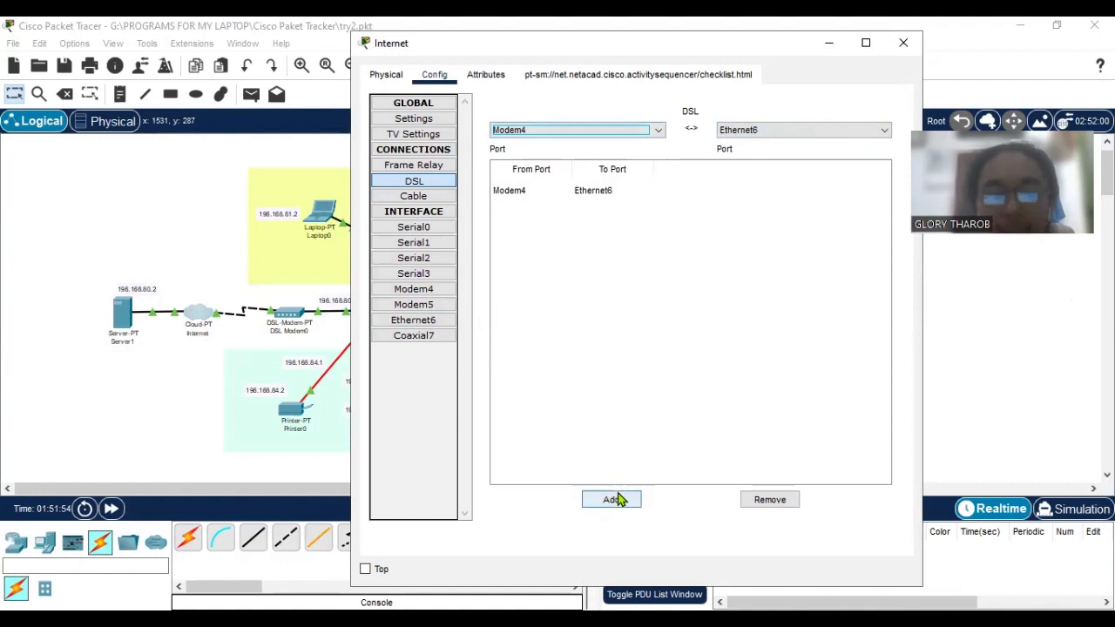
click(553, 192)
click(430, 375)
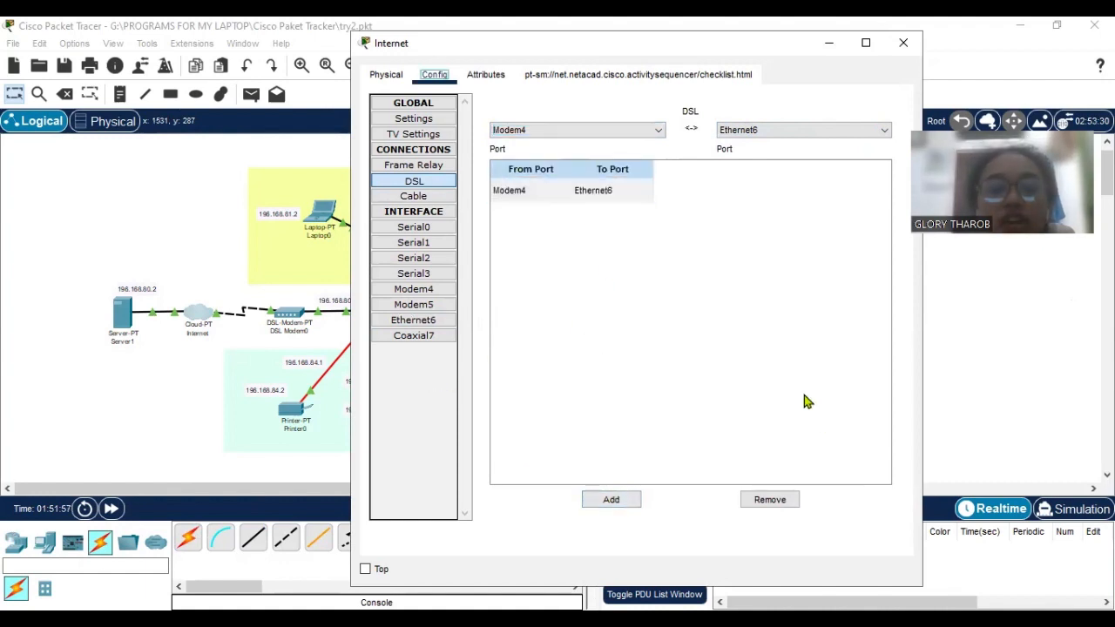
drag(724, 54, 698, 51)
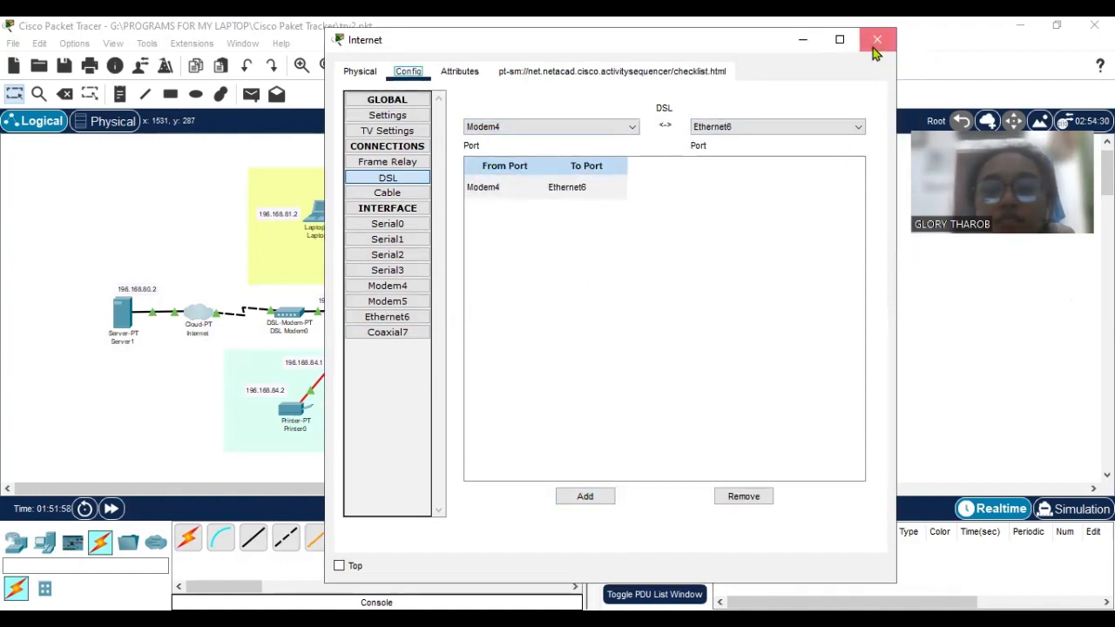
click(877, 40)
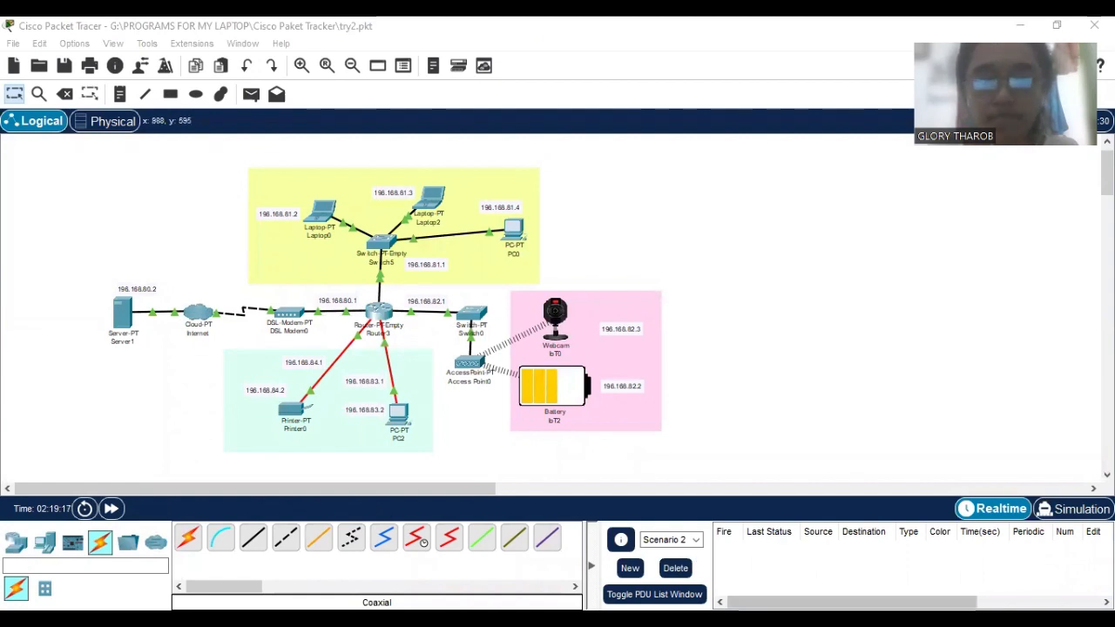
Open the Command Prompt on Server1 and ping Laptop0 at 196.168.81.2.
click(752, 566)
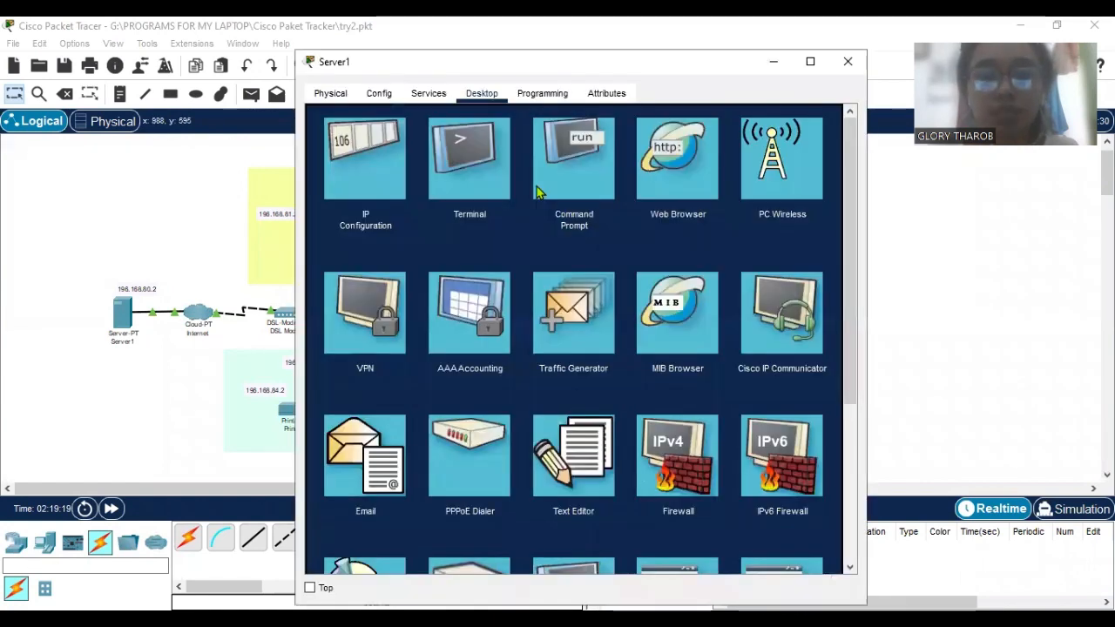
click(579, 187)
scroll(558, 402, up, 5)
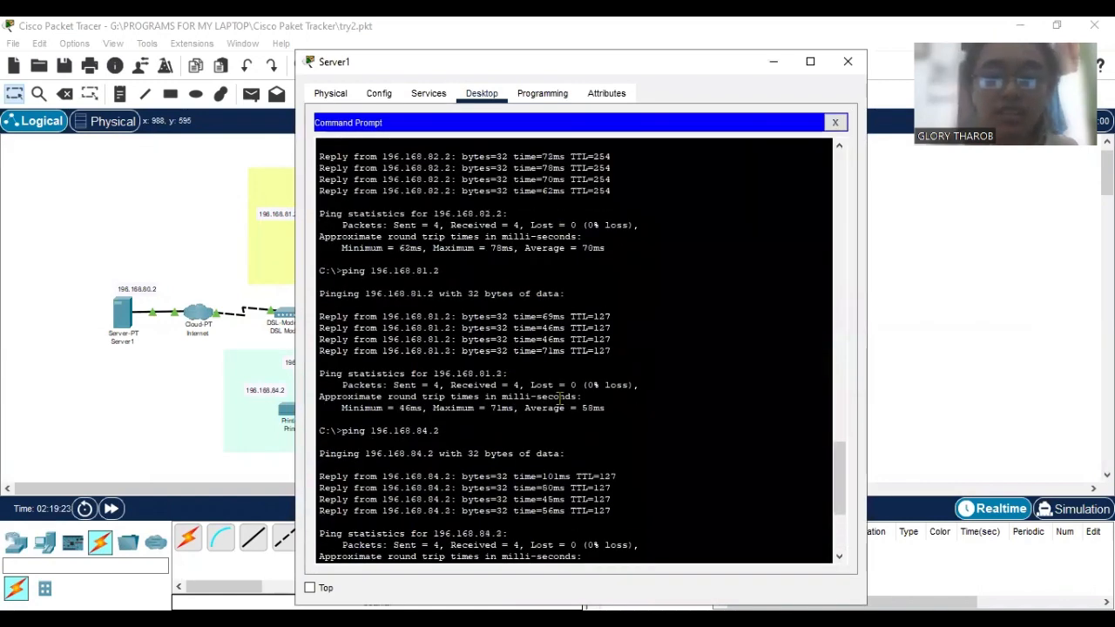
scroll(550, 365, down, 5)
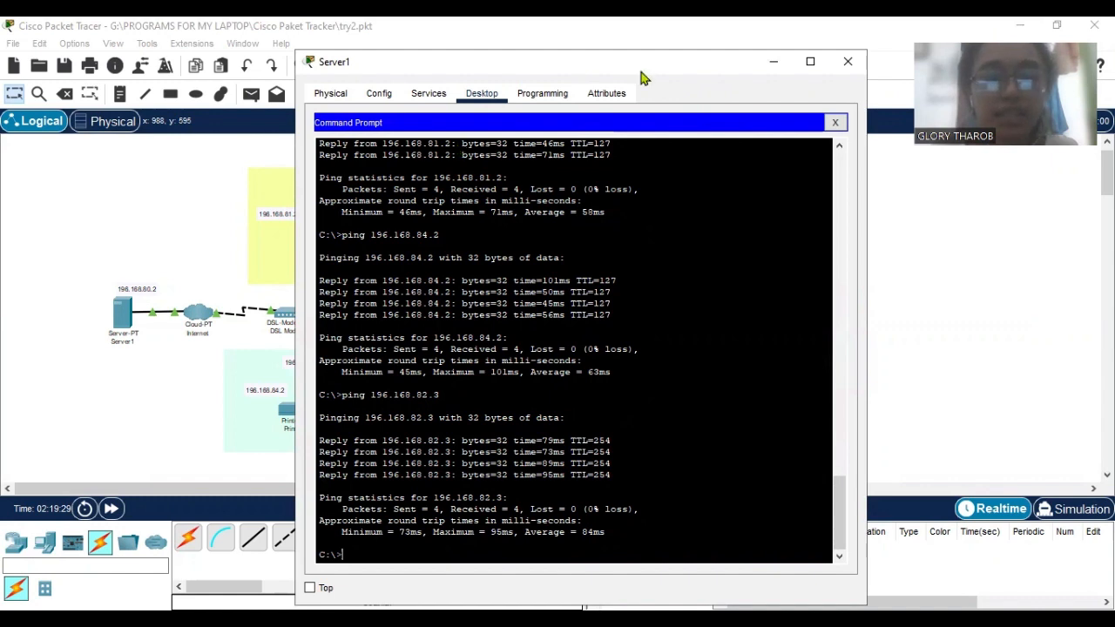
drag(640, 78, 798, 67)
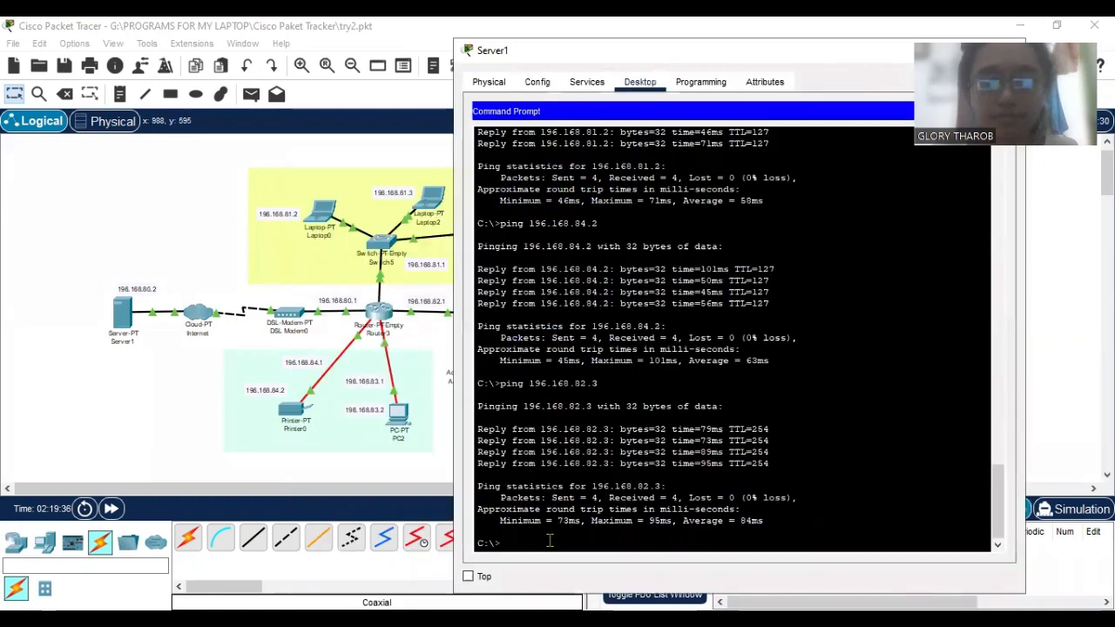
text(p)
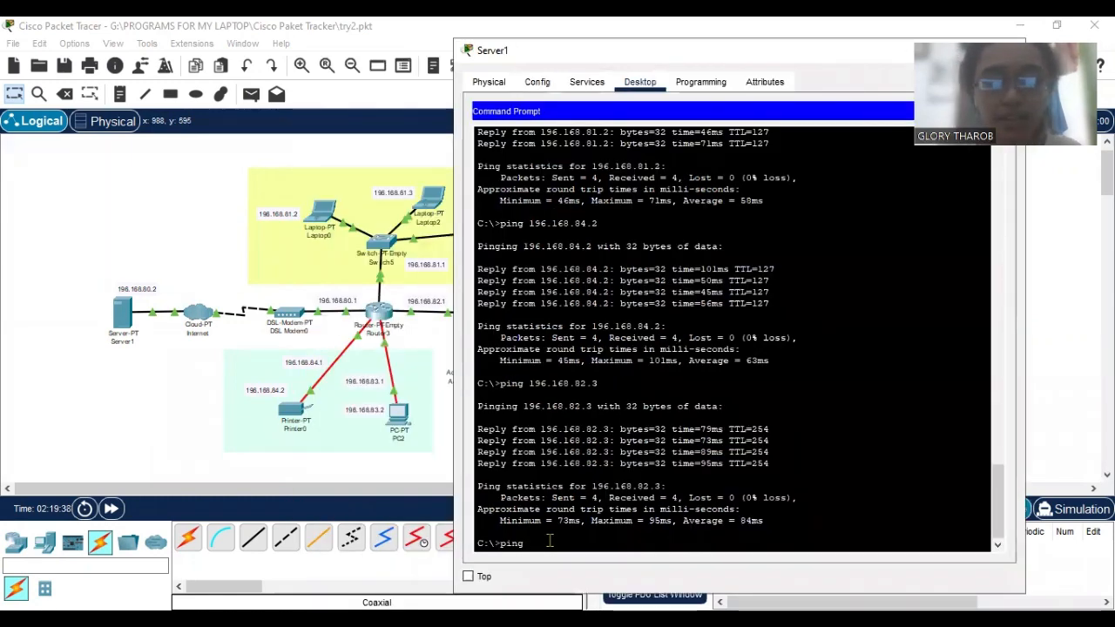
text(ing )
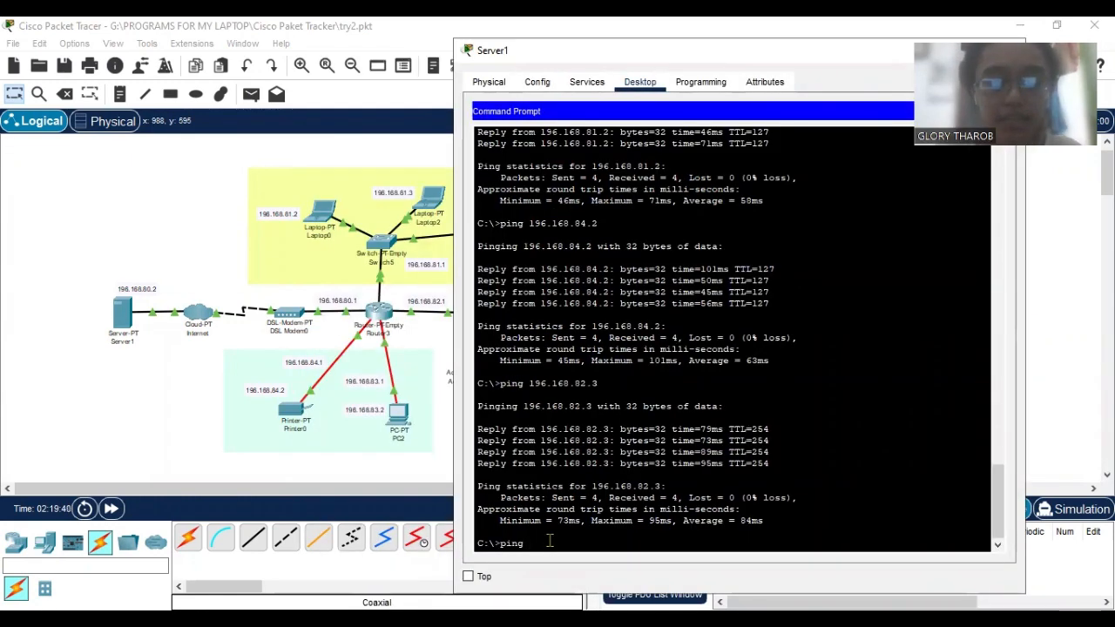
text(196.)
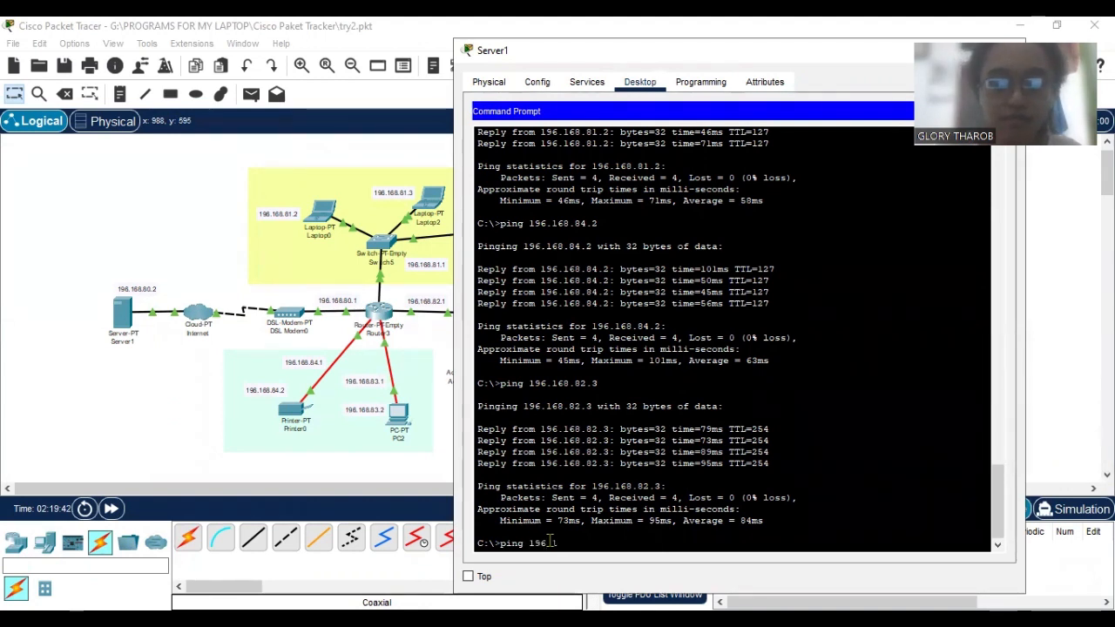
text(168.8)
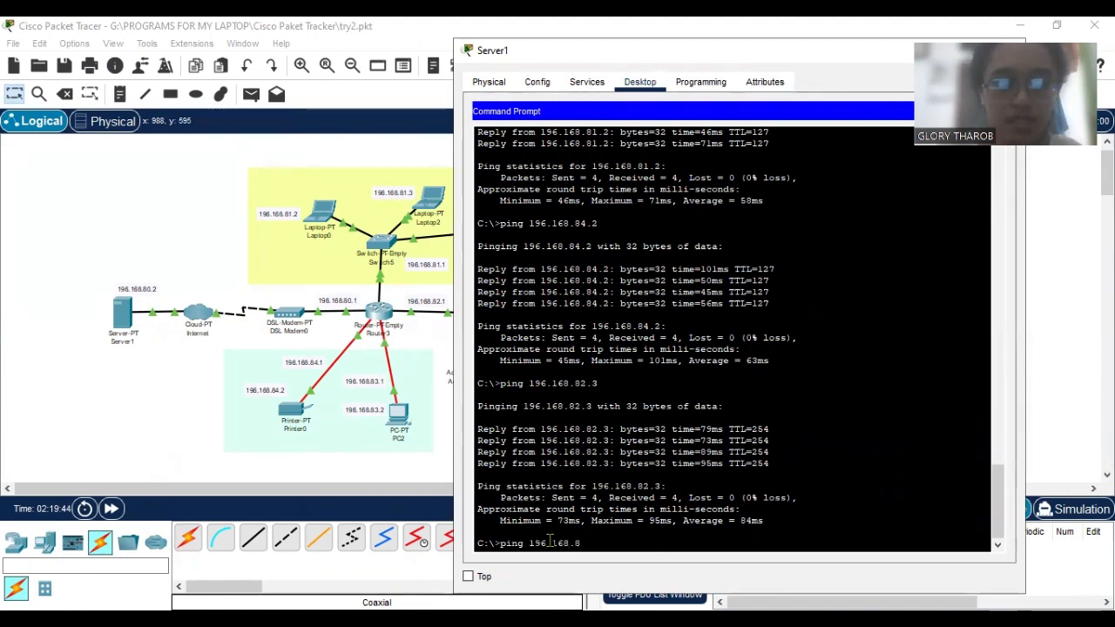
text(1.2)
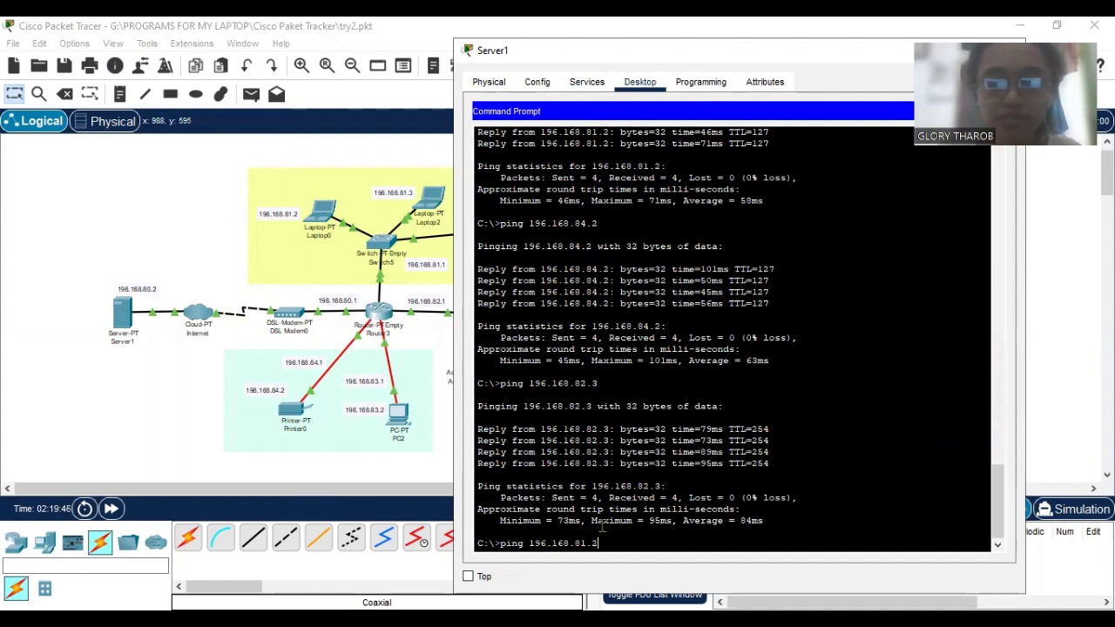
key(Return)
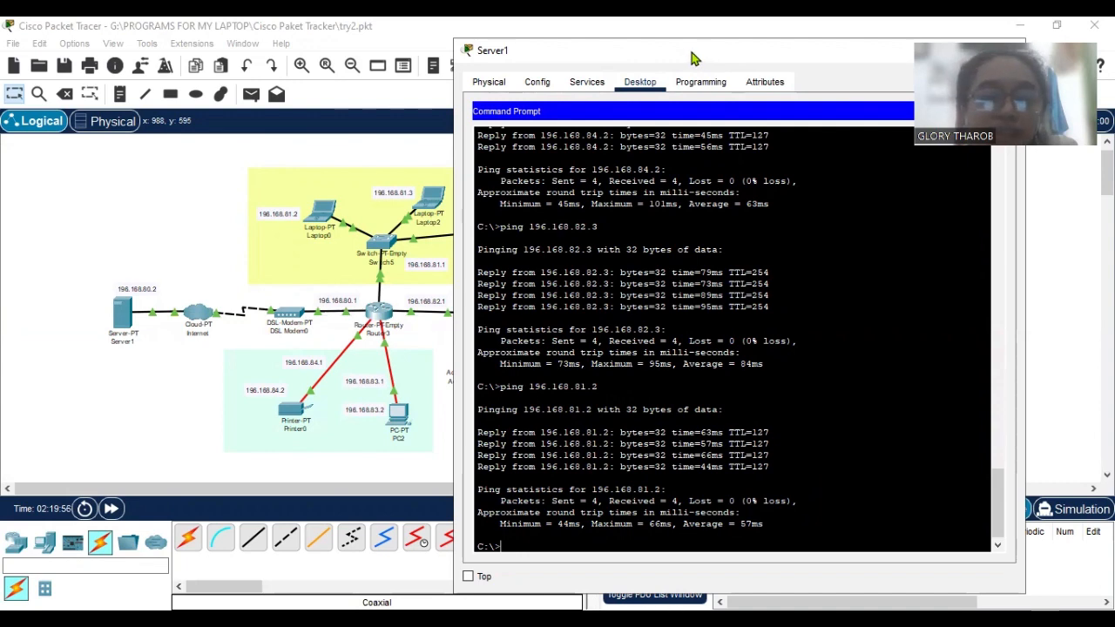
Ping Printer0 at 196.168.84.2 from Server1's Command Prompt.
drag(692, 58, 699, 52)
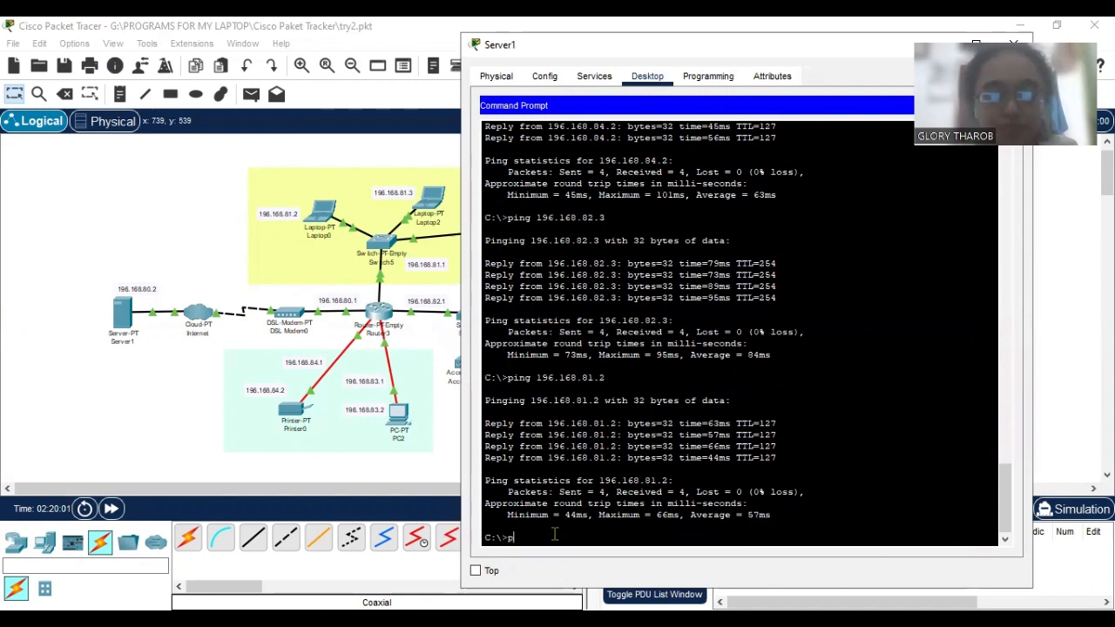
text(ing 196)
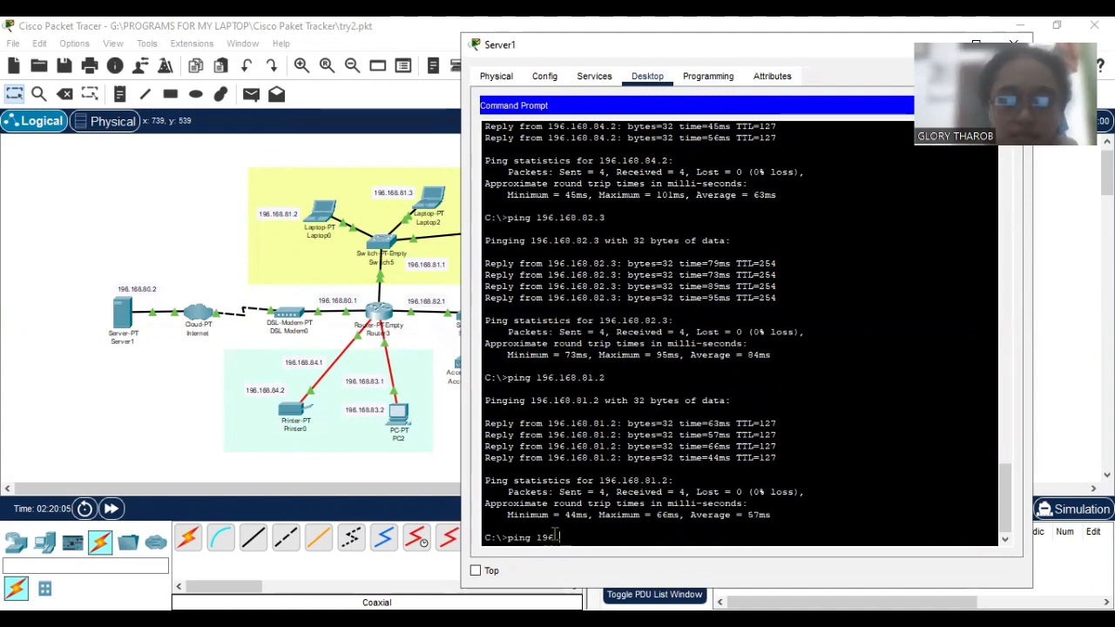
text(.168.)
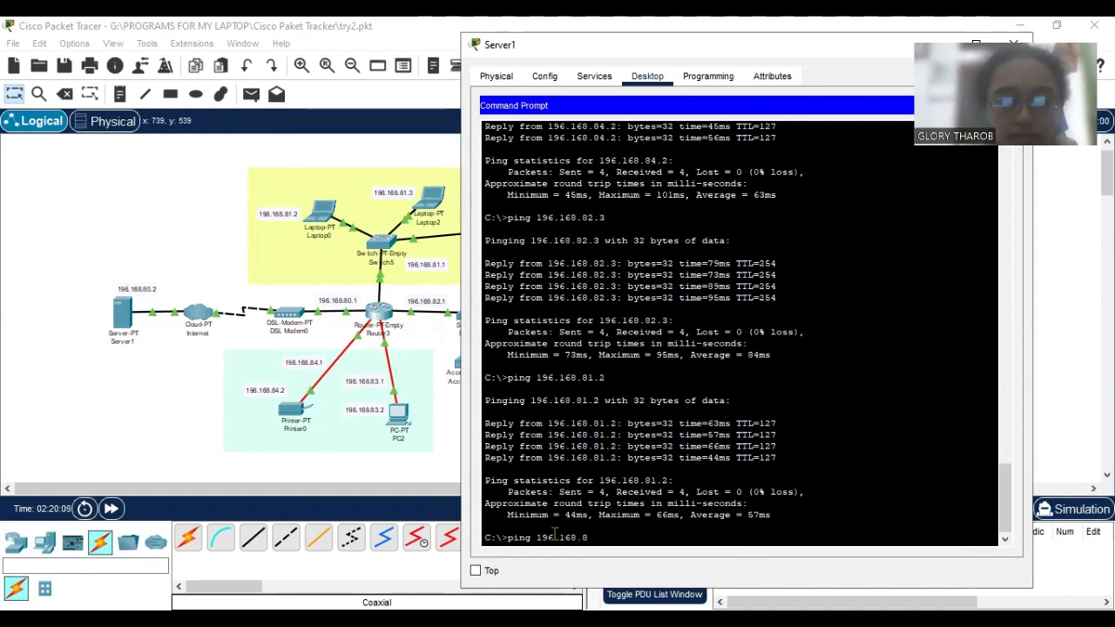
text(84.2)
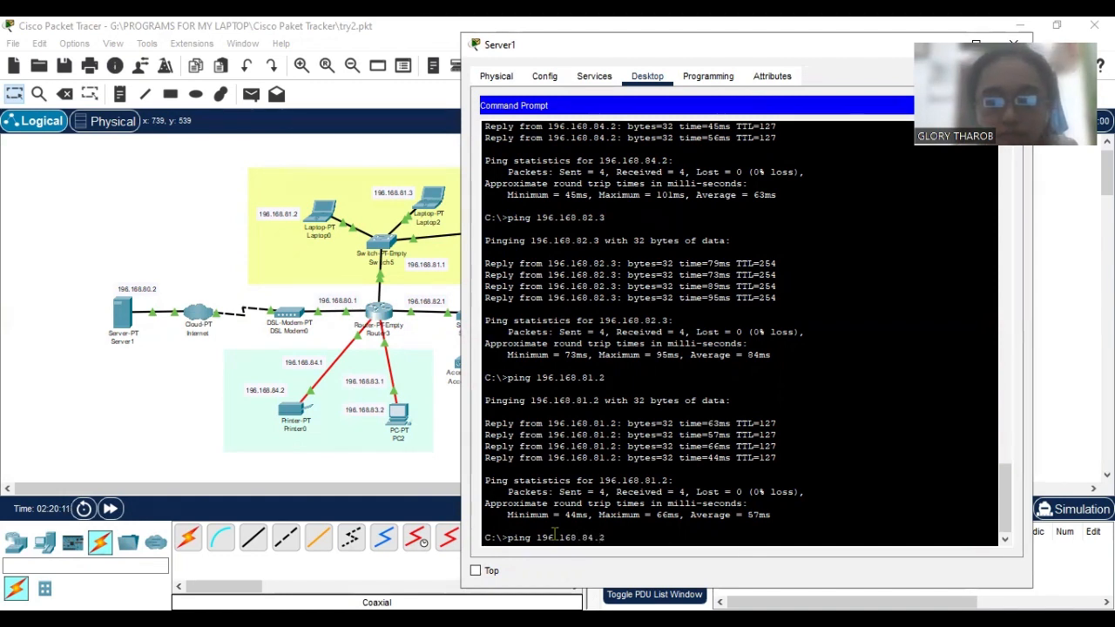
key(Return)
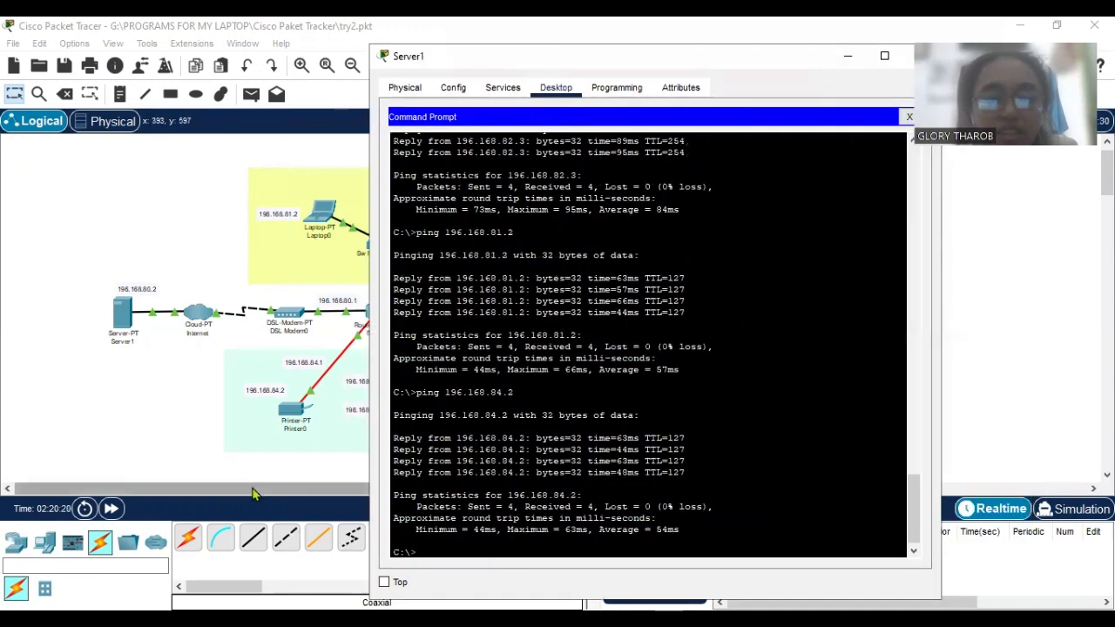
Check the webcam's address in the topology and ping it at 196.168.82.3 from Server1.
drag(249, 491, 329, 493)
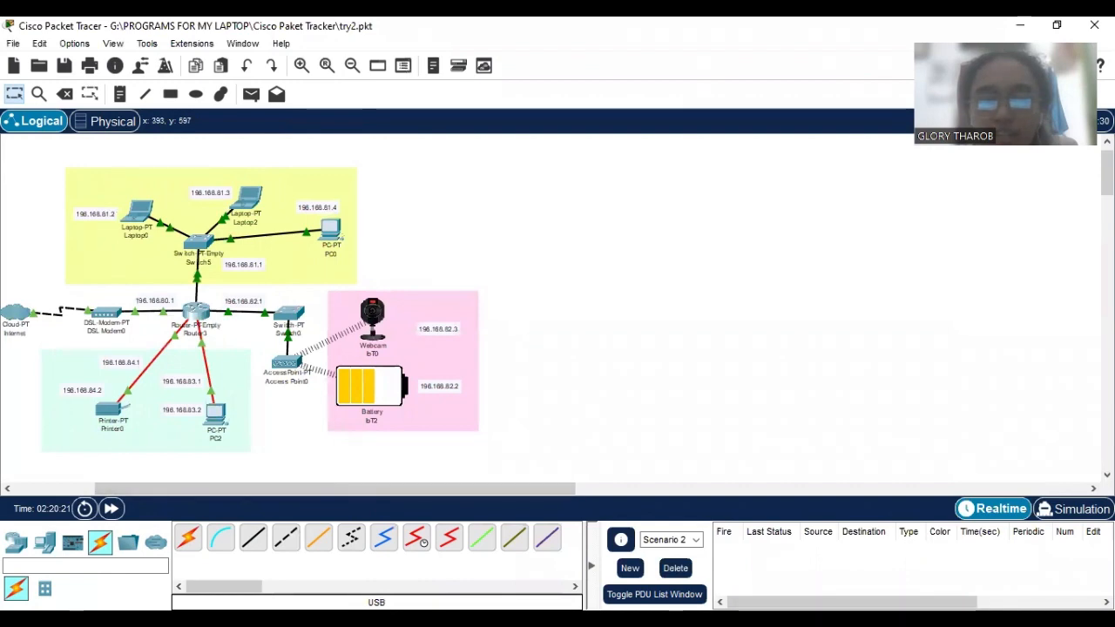
click(884, 558)
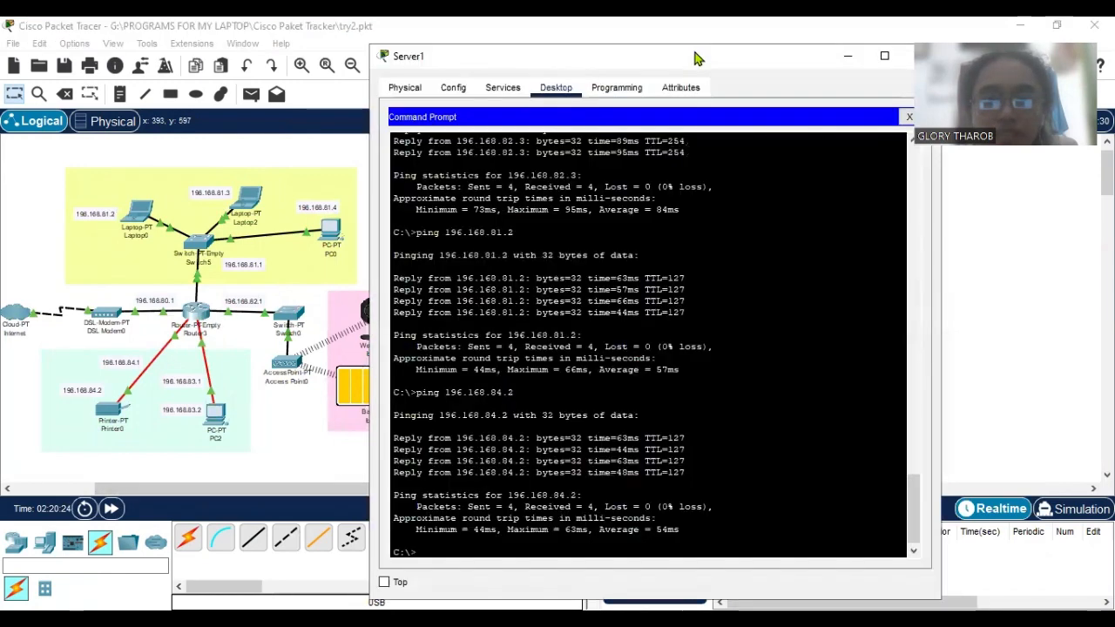
drag(697, 58, 800, 30)
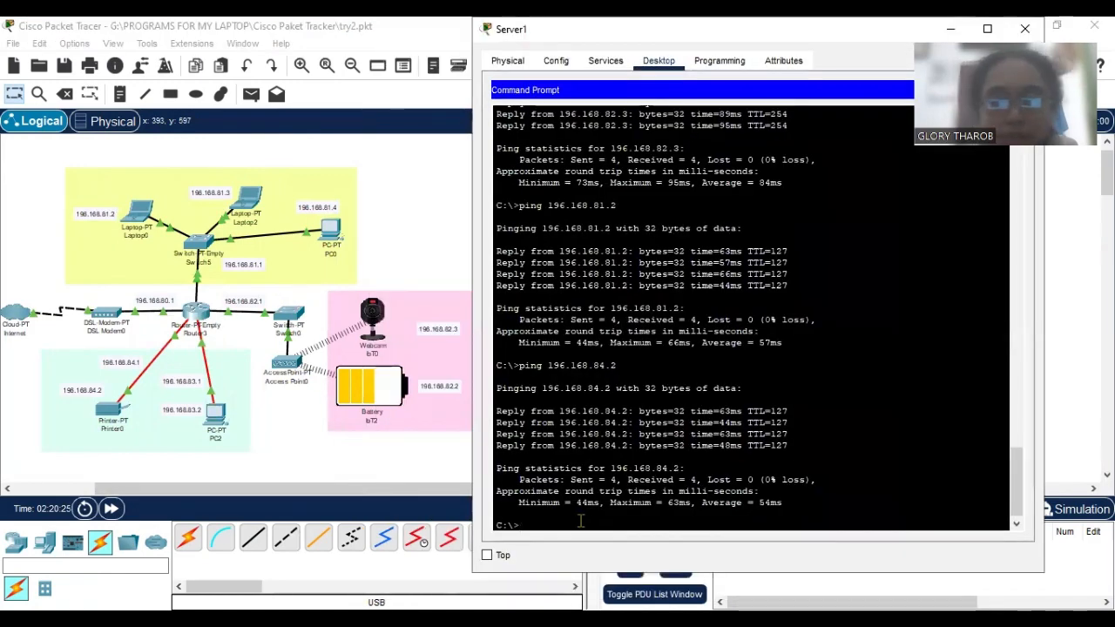
text(pinn)
key(BackSpace)
text(g)
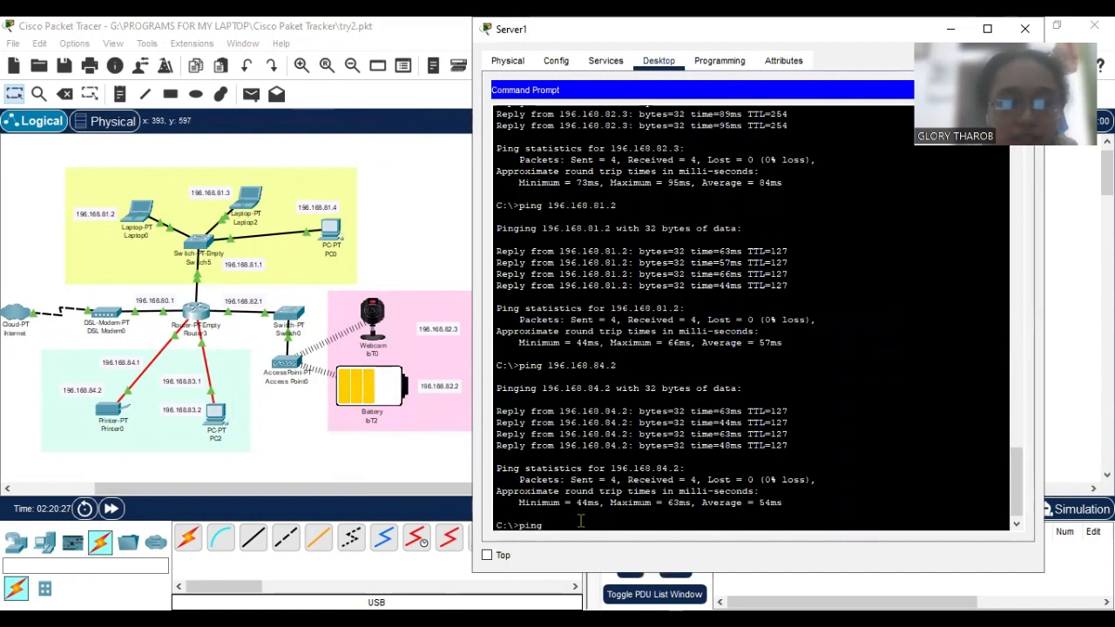
text( 196.168.)
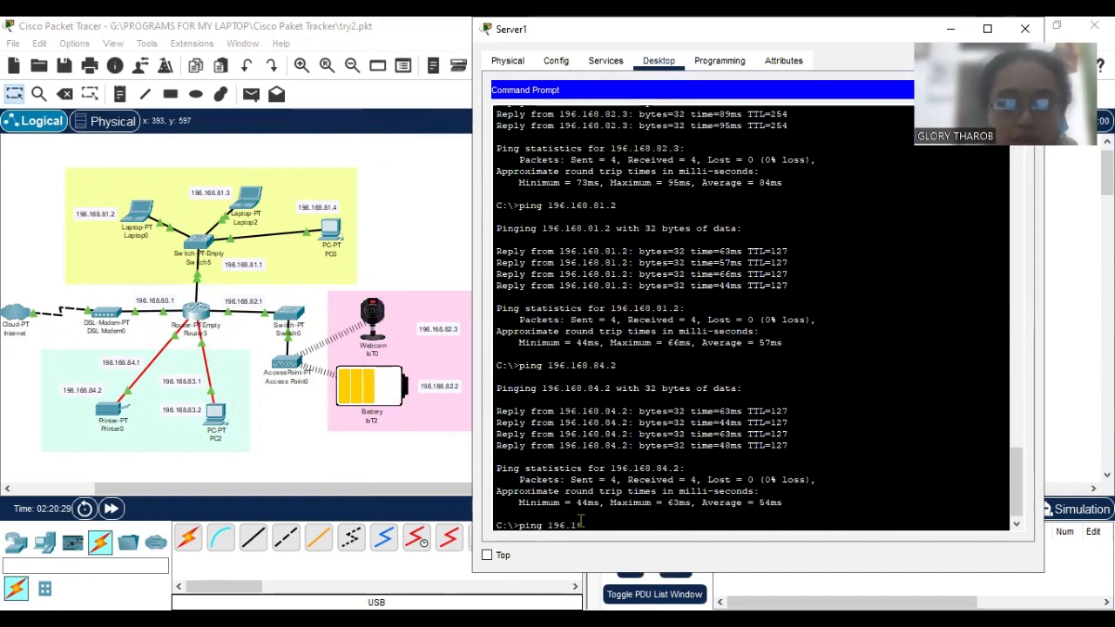
text(8)
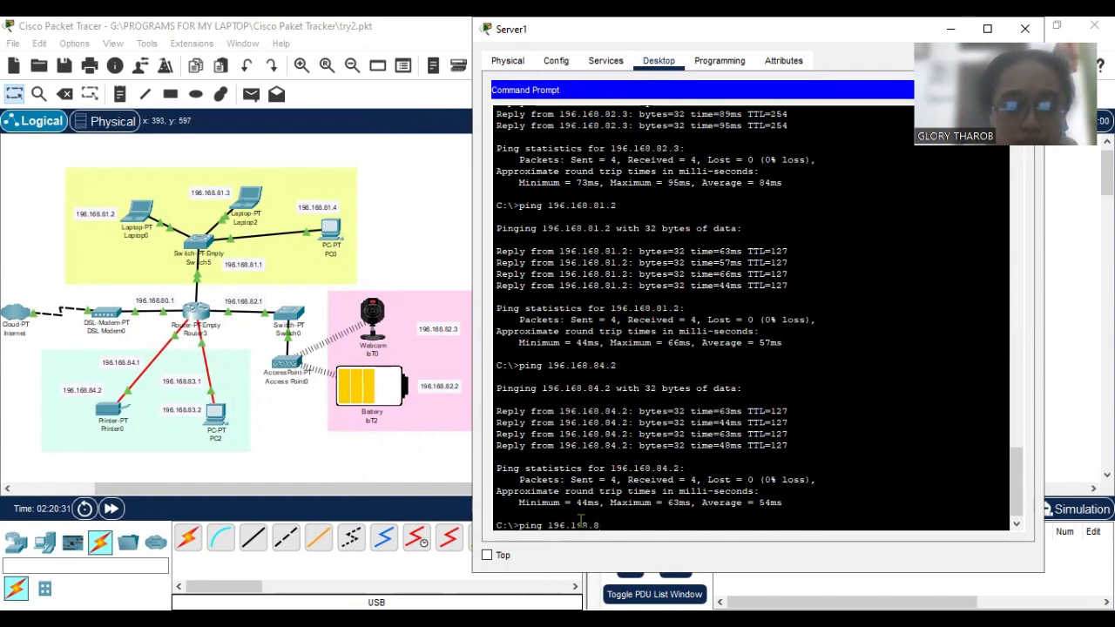
text(2.3)
key(Return)
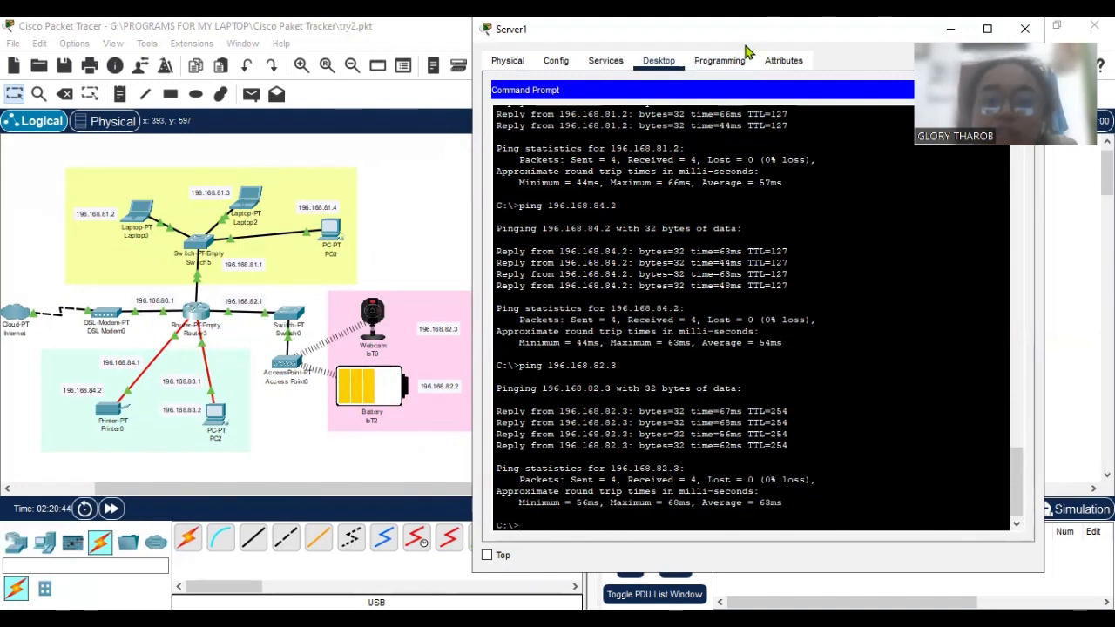
Look over the topology from Server1 to the IoT devices and close Server1's Command Prompt.
drag(746, 39, 595, 71)
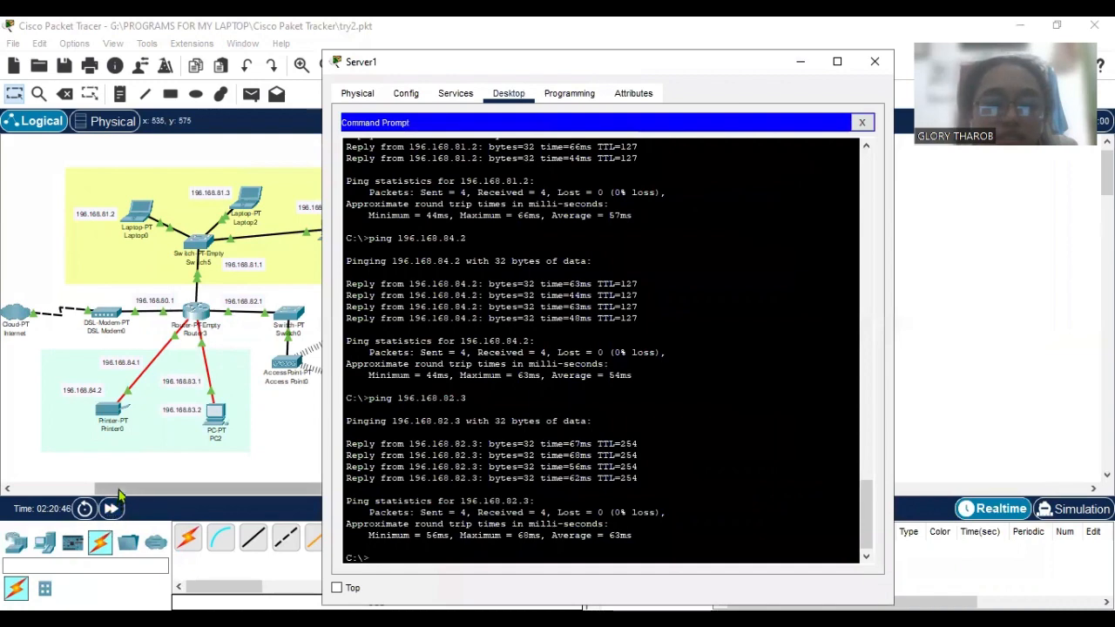
drag(128, 494, 48, 494)
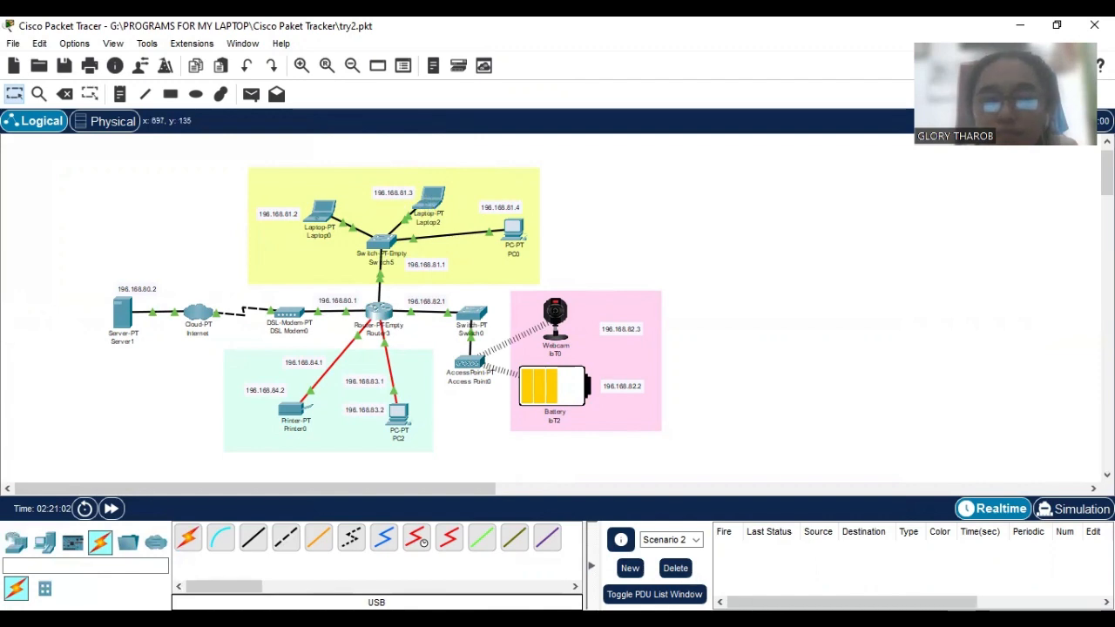
click(747, 581)
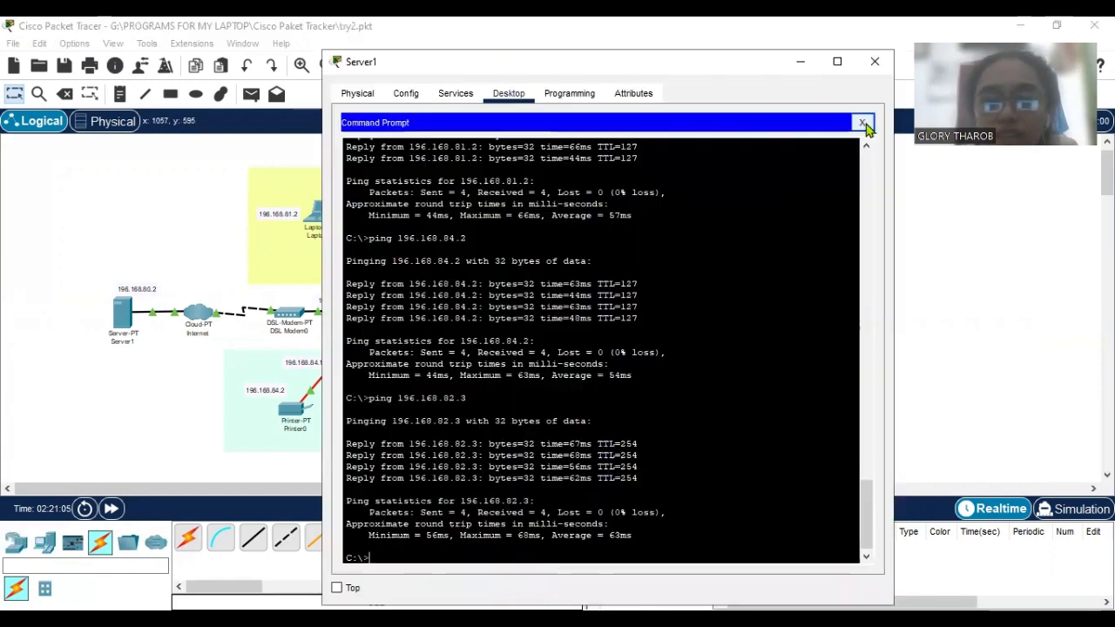
click(863, 123)
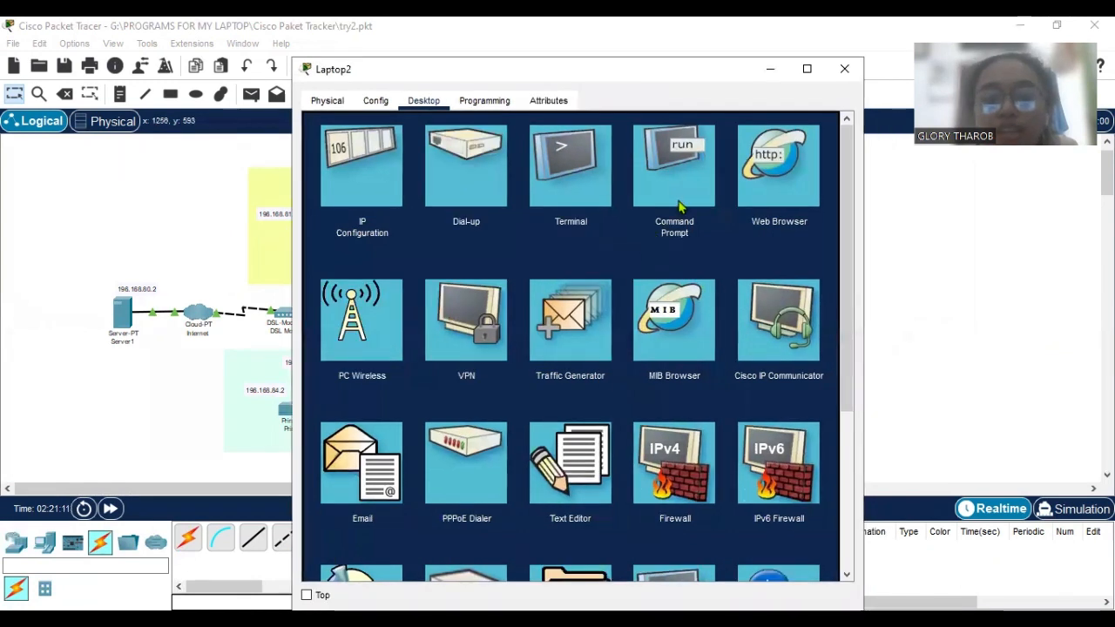
Open the Command Prompt on Laptop2 and ping Server1 at 196.168.80.2.
click(679, 205)
scroll(664, 288, down, 8)
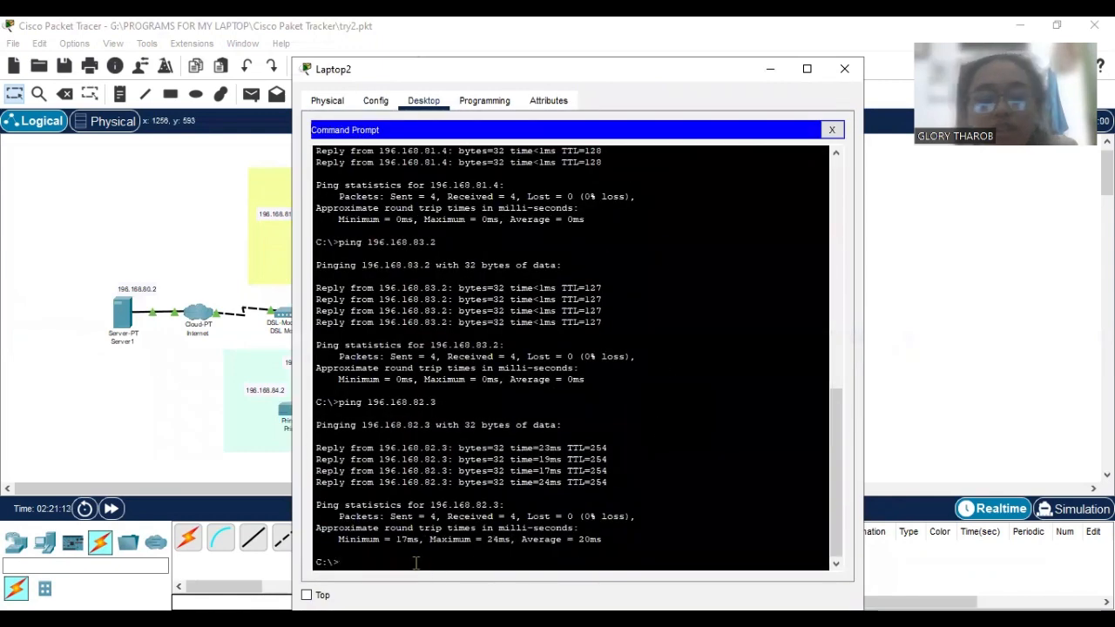
text(ping)
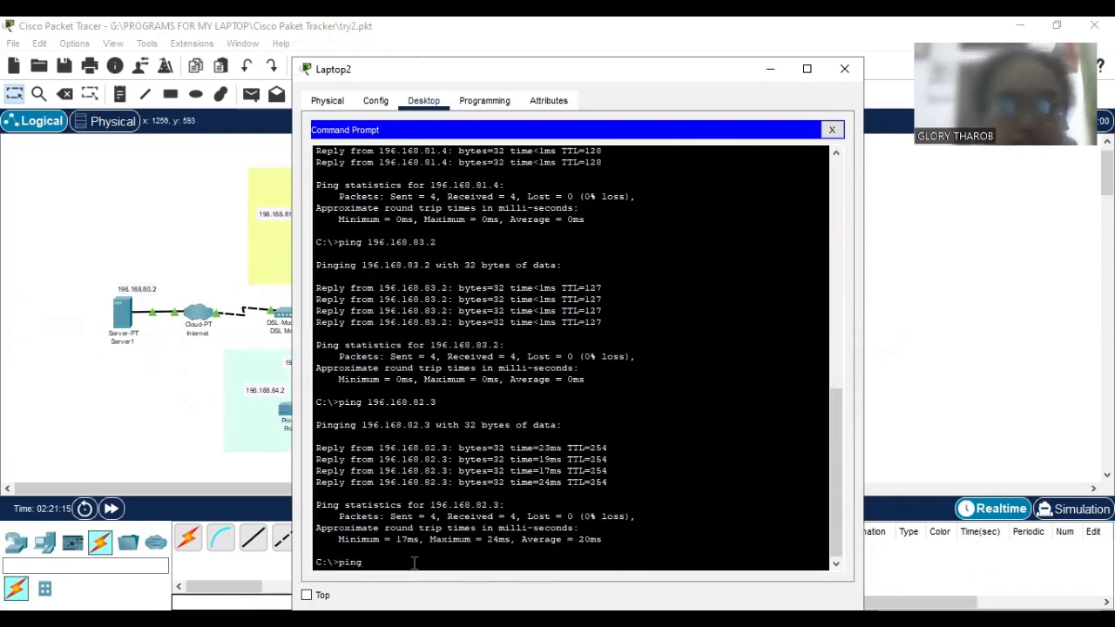
text( 196.168.80.2)
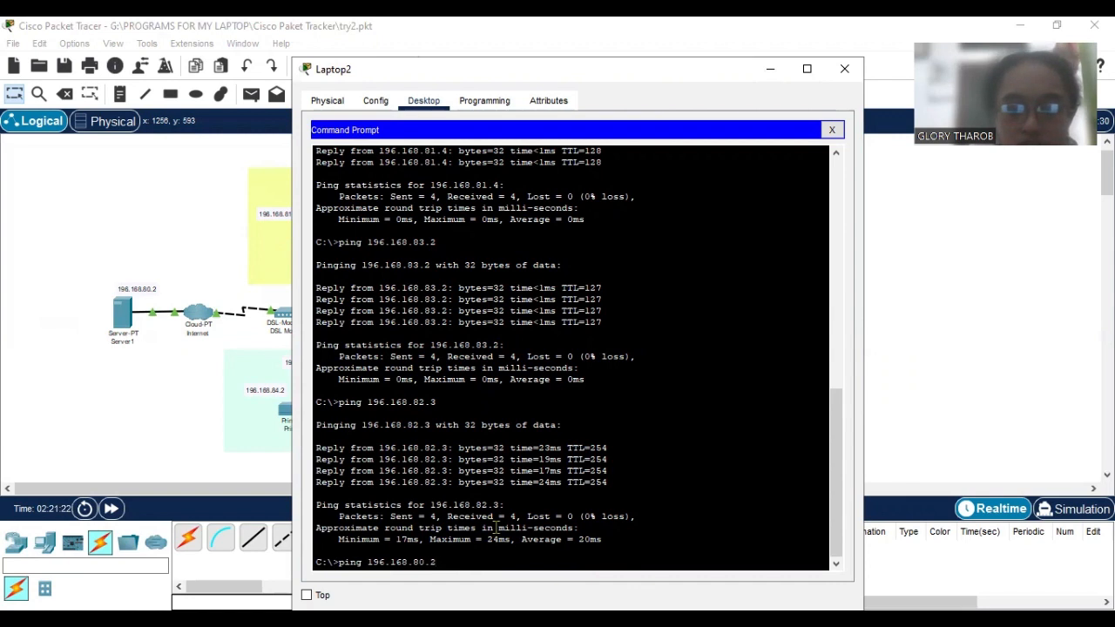
key(Return)
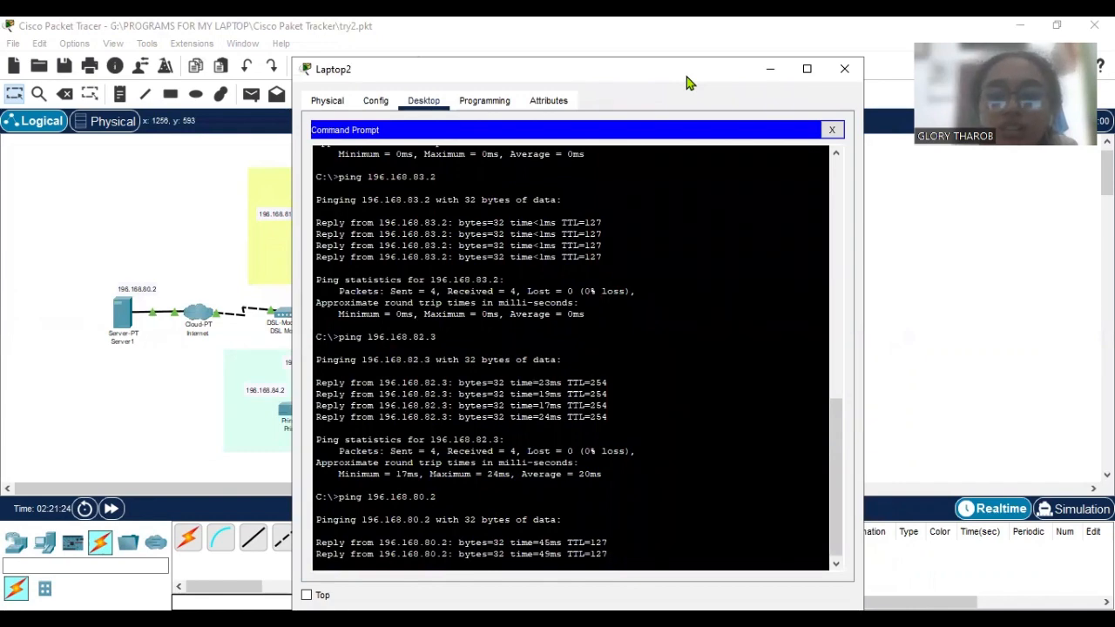
Uncover the topology's address labels and ping PC0 at 196.168.81.4 from Laptop2.
drag(808, 58, 1058, 42)
text(pi)
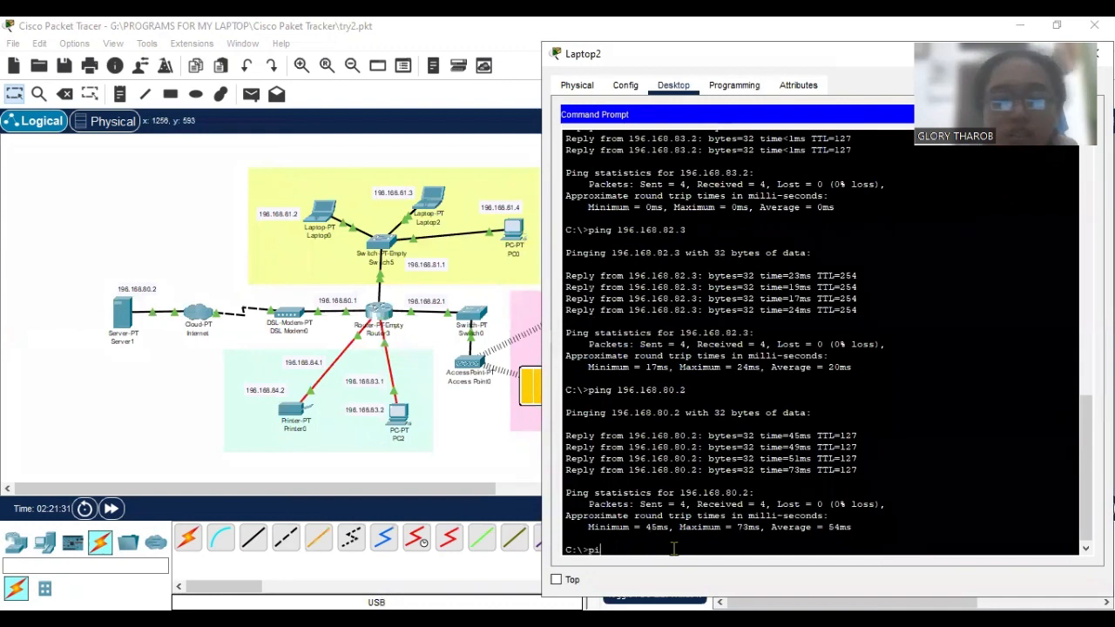
text(ng 196.168.8)
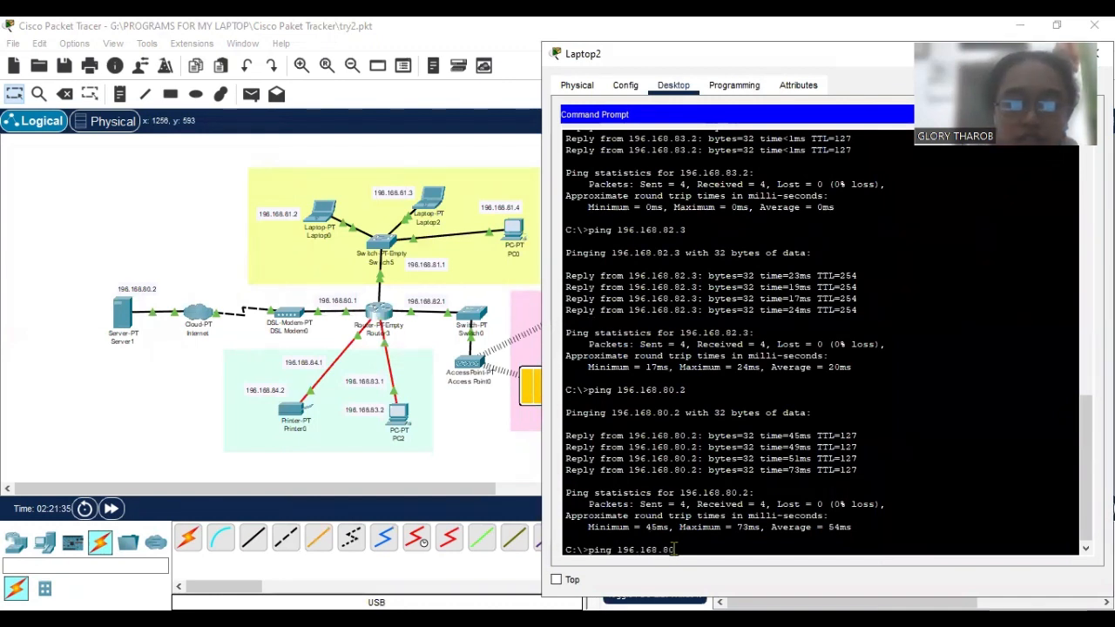
text(1.4)
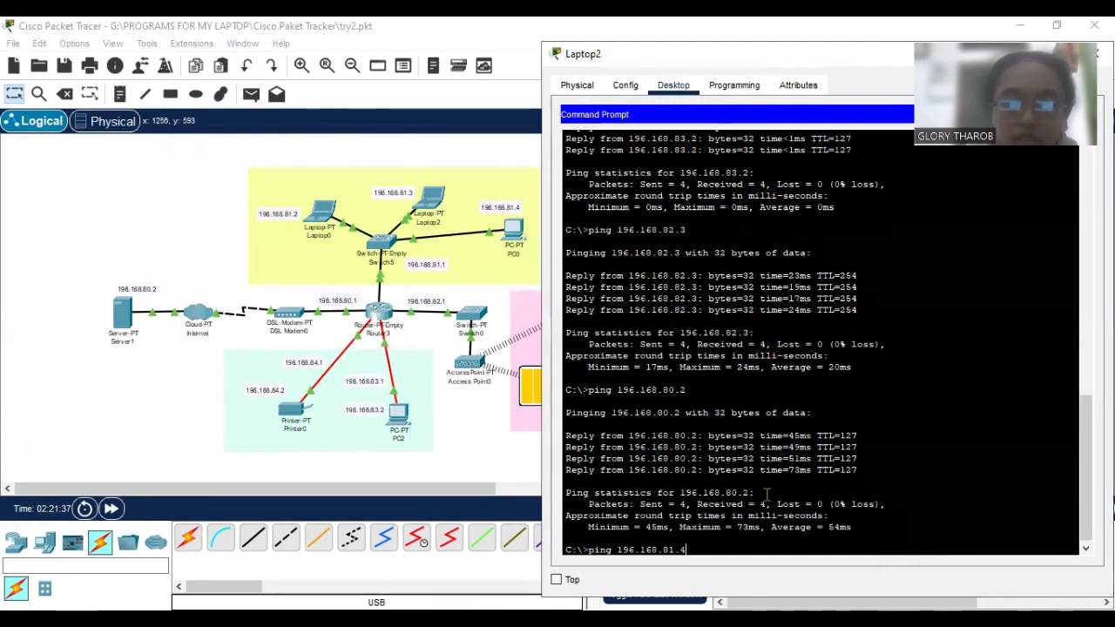
key(Return)
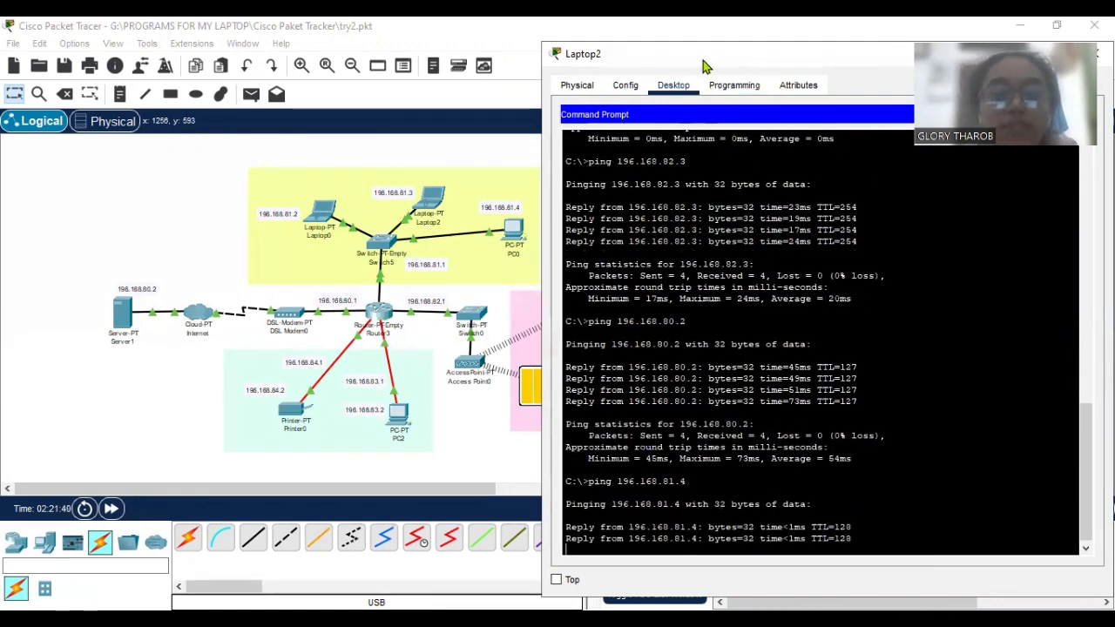
Ping PC2 at 196.168.83.2 from Laptop2's Command Prompt.
drag(705, 67, 601, 73)
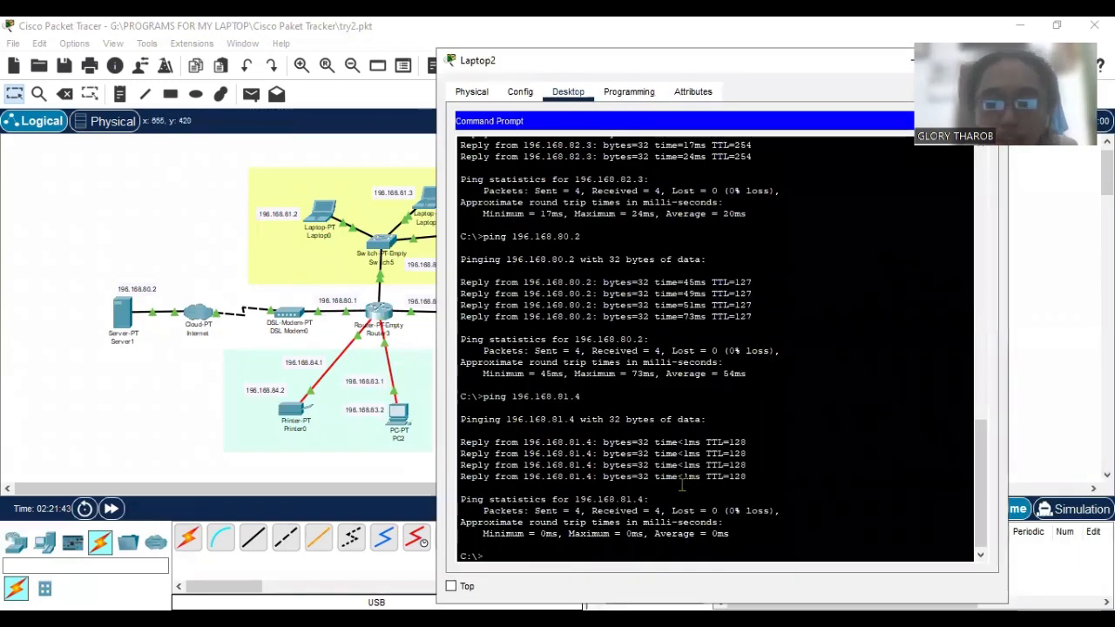
text(ping)
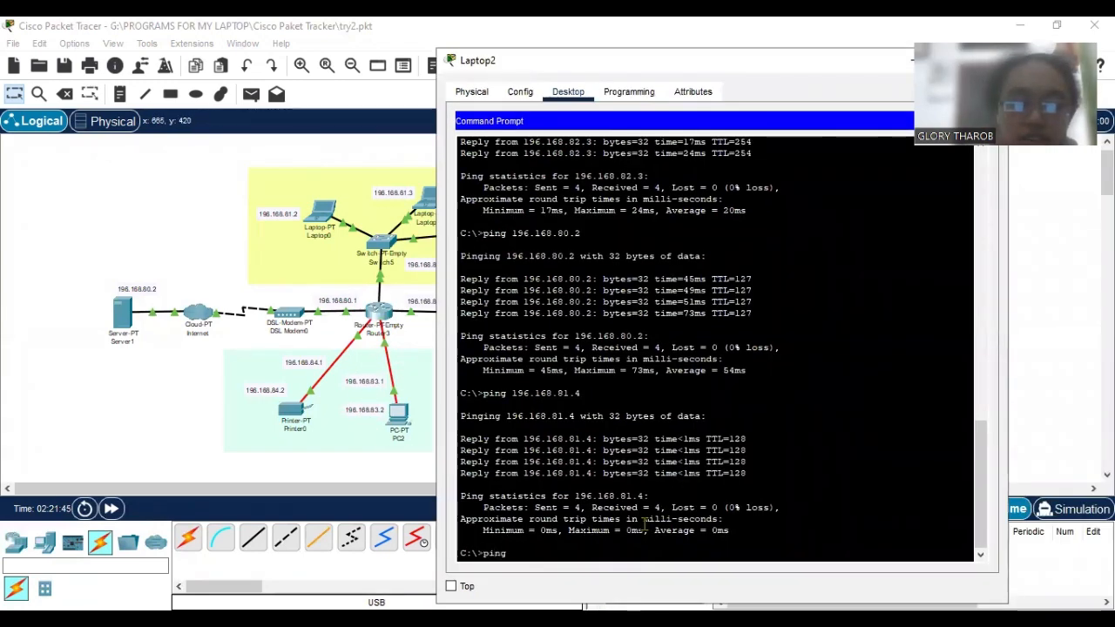
text( 196)
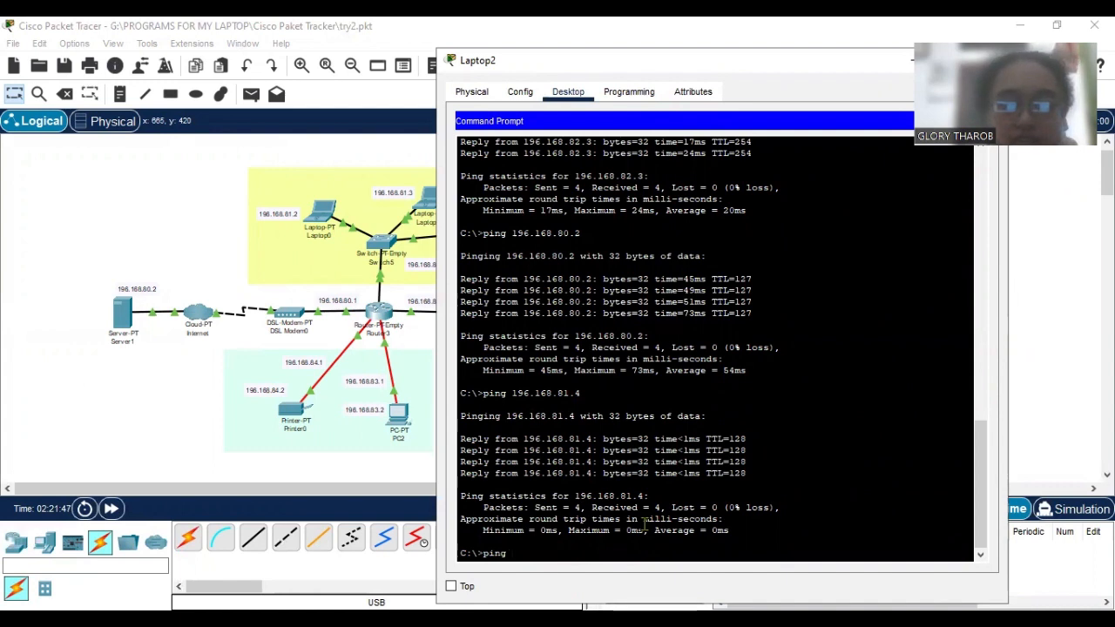
text(.168)
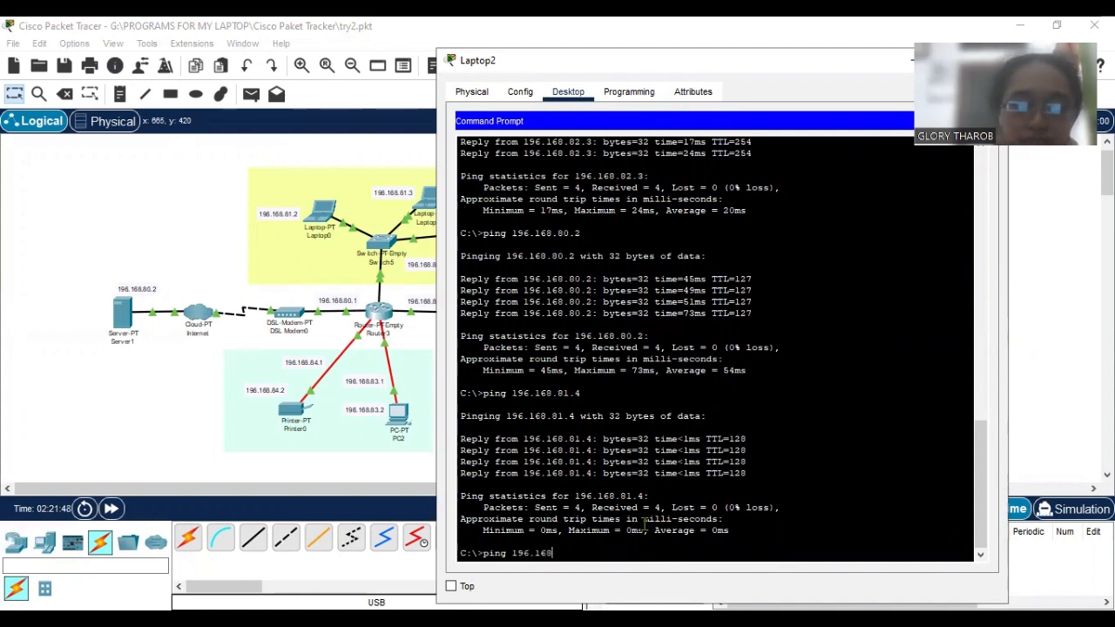
text(.83.)
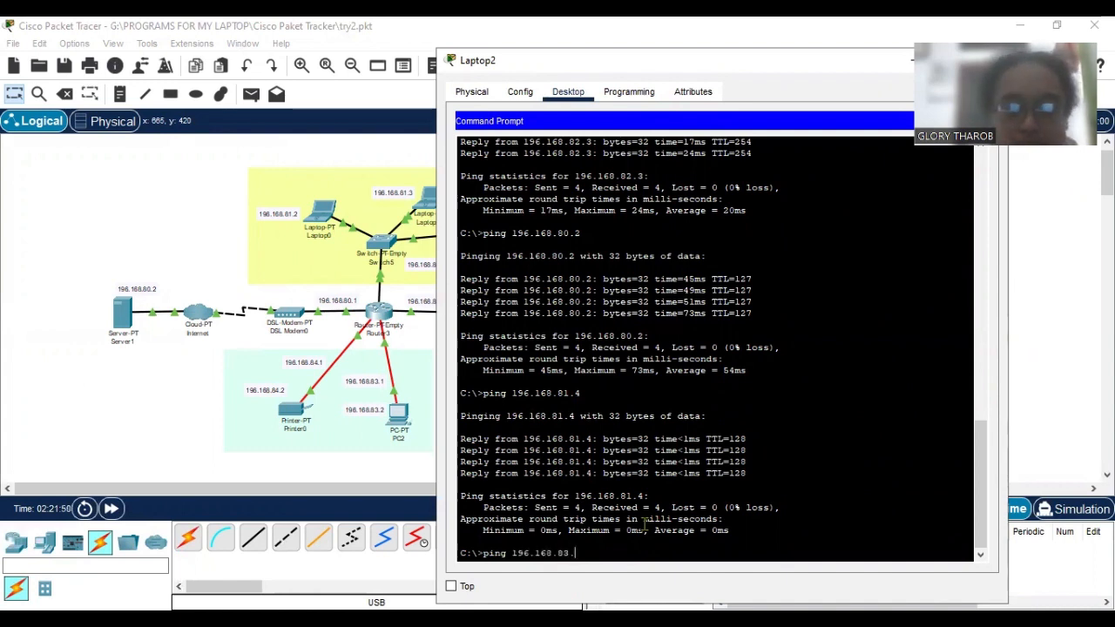
text(2)
key(Return)
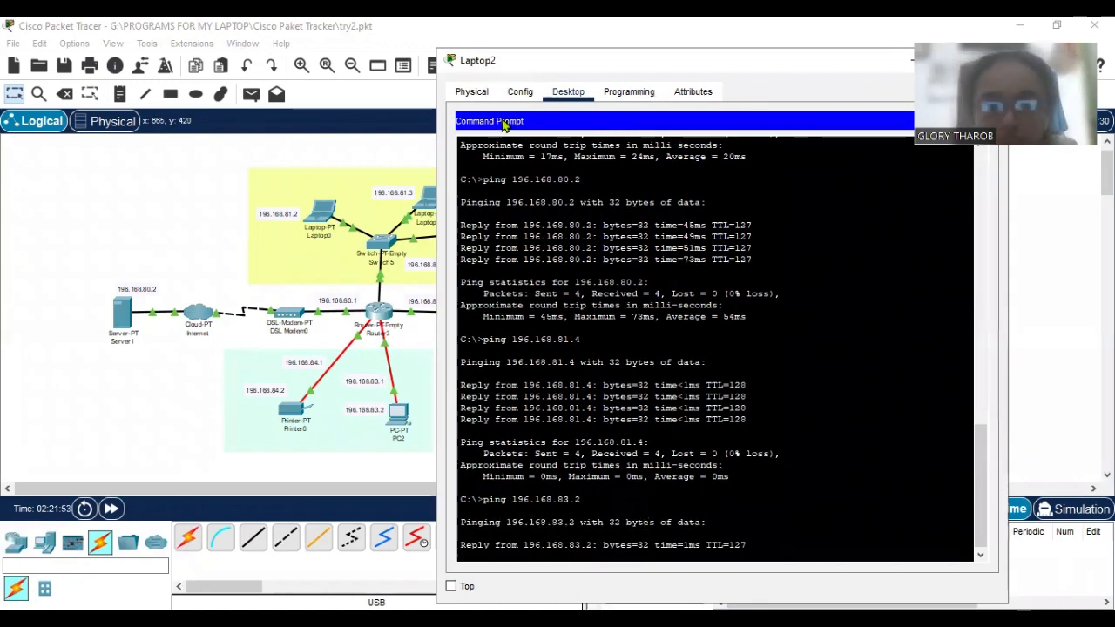
Check the battery's address in the IoT area of the topology and ping it at 196.168.82.2 from Laptop2.
drag(507, 63, 433, 61)
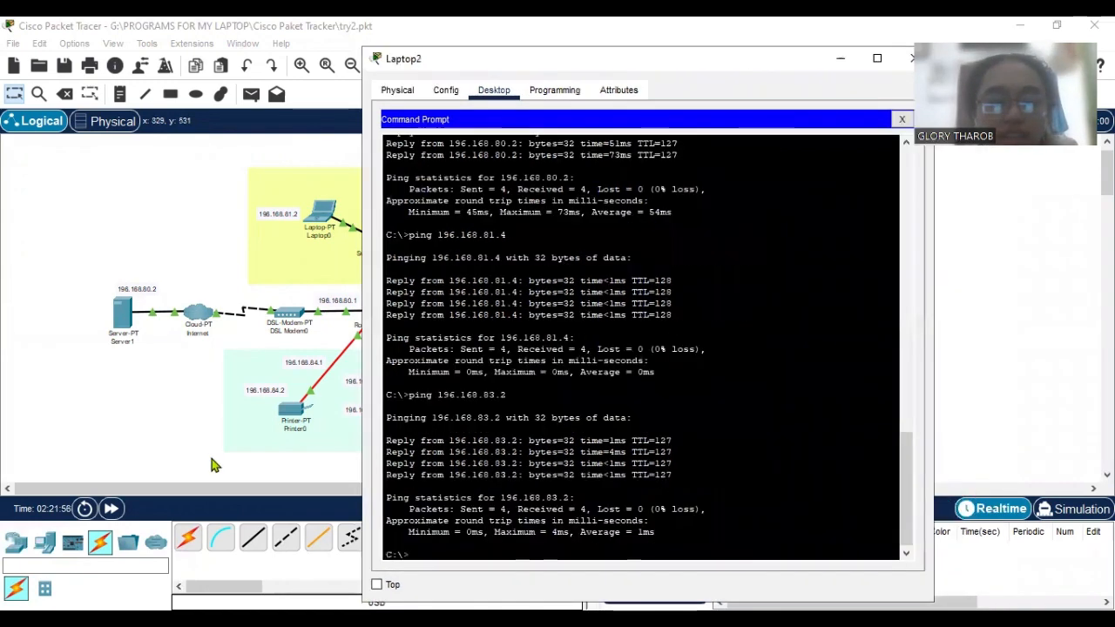
drag(232, 490, 302, 498)
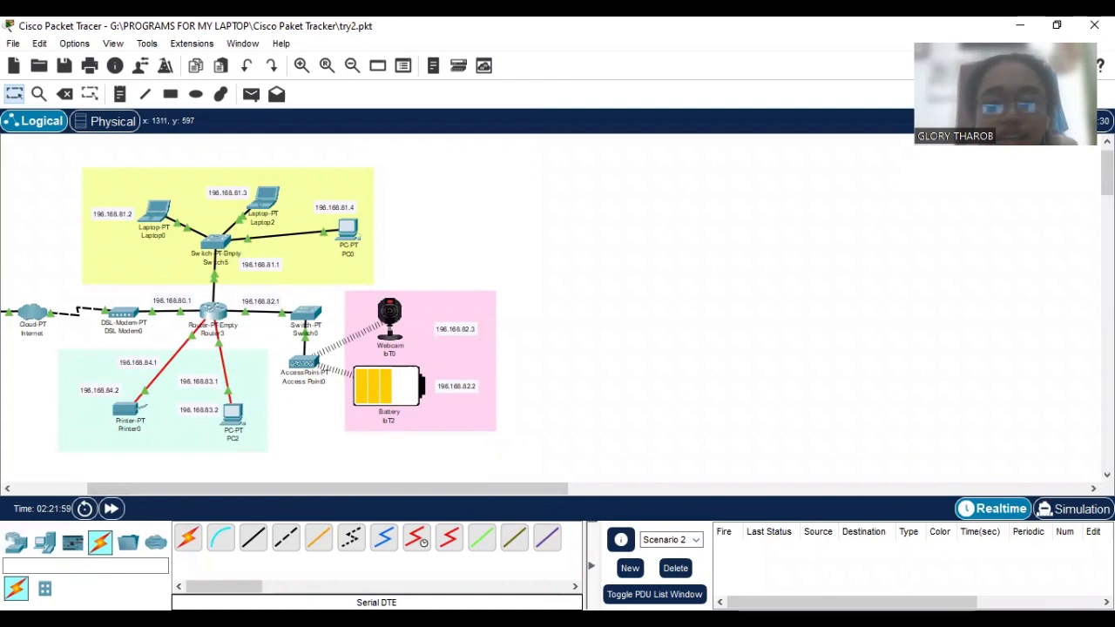
key(alt+Tab)
drag(666, 66, 747, 50)
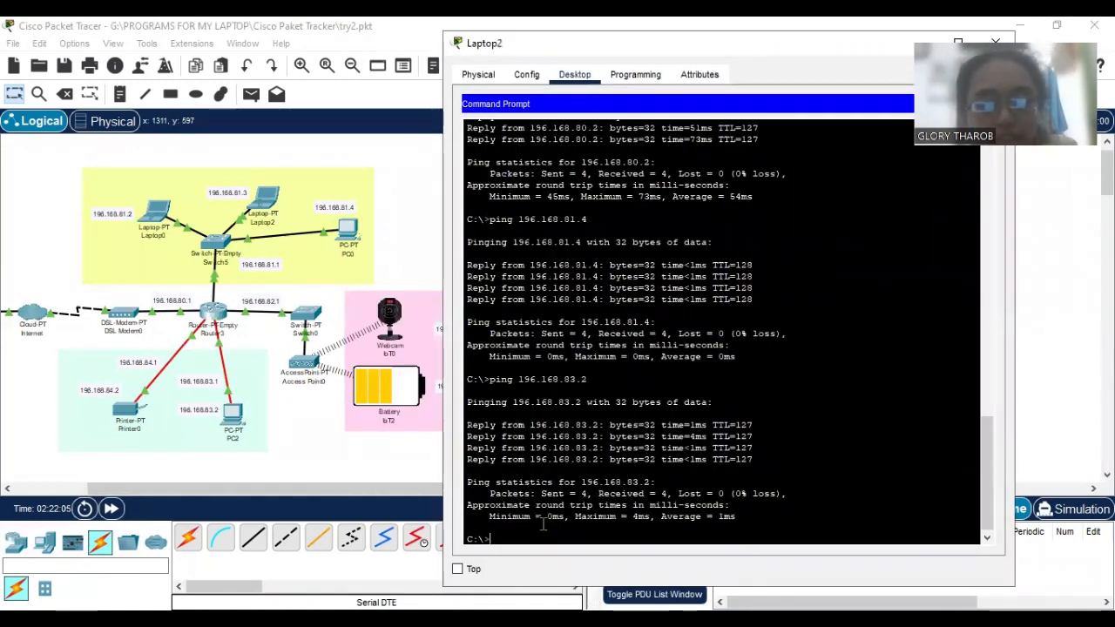
text(pin)
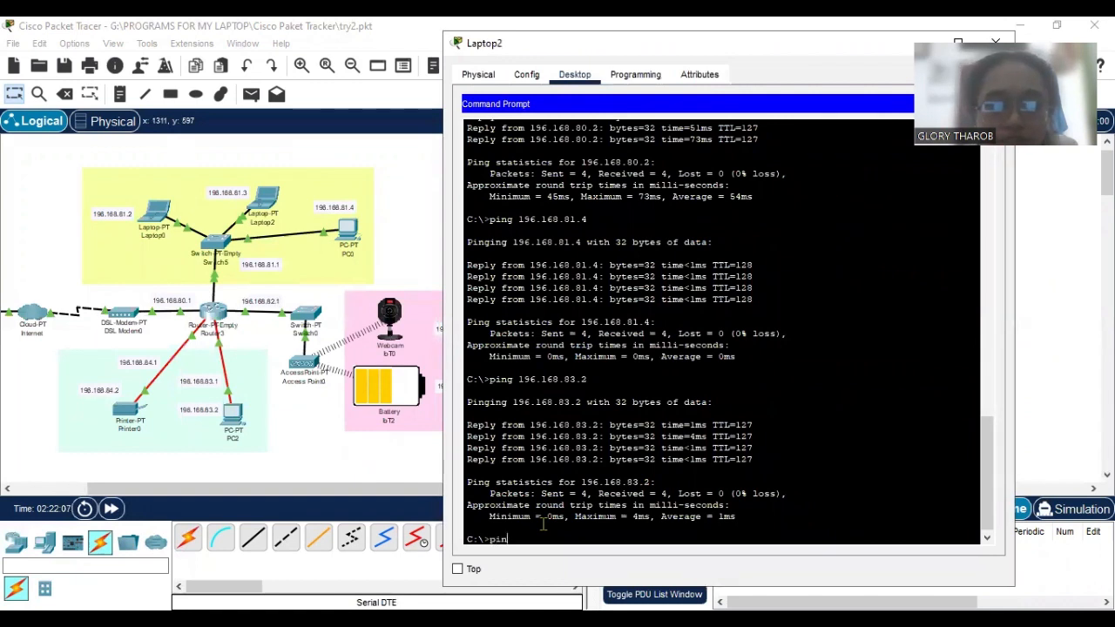
text(g 196.1)
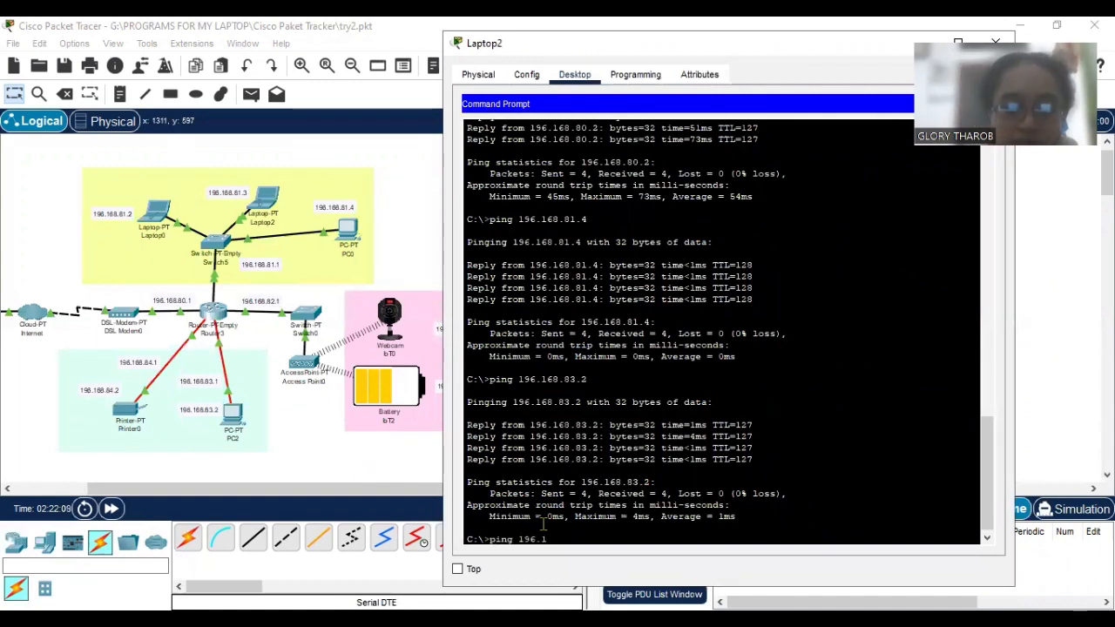
text(68.)
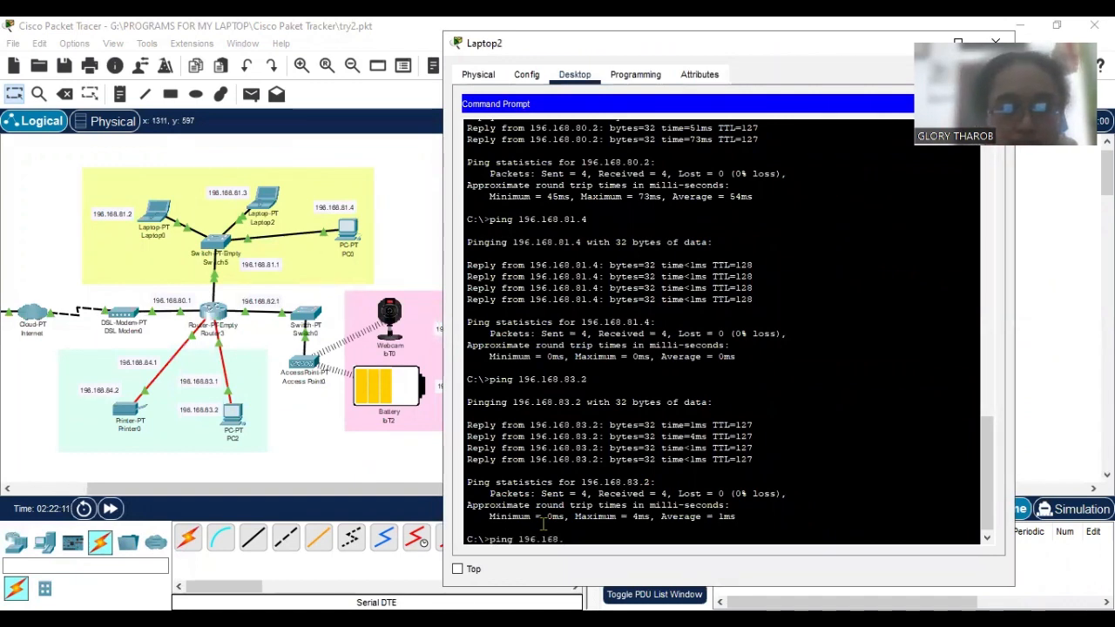
drag(721, 58, 773, 61)
text(8)
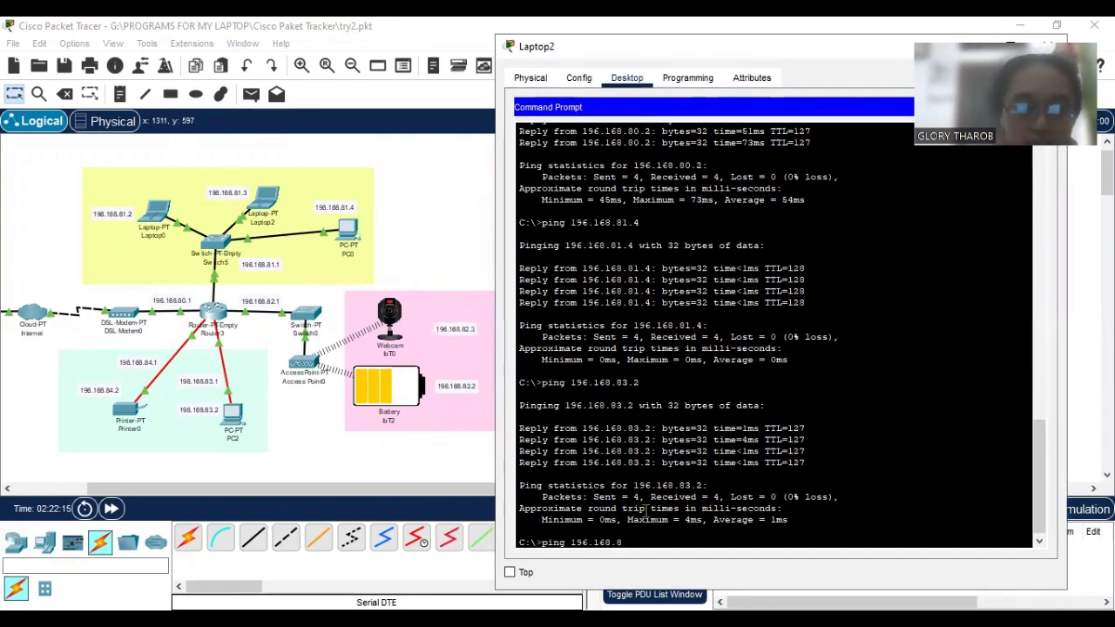
text(2.2)
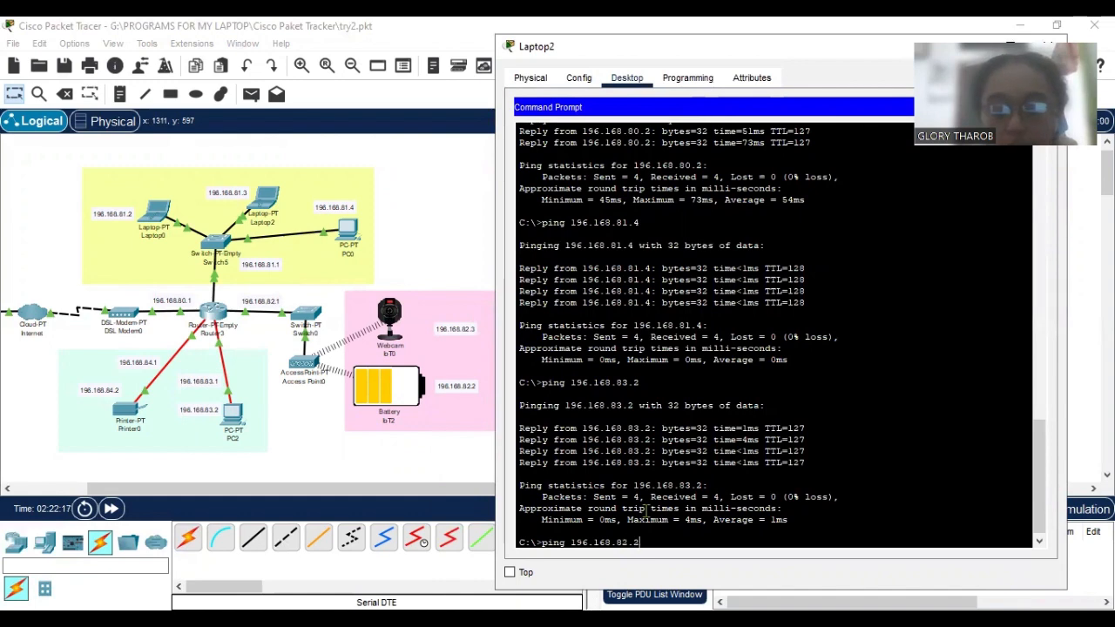
key(Return)
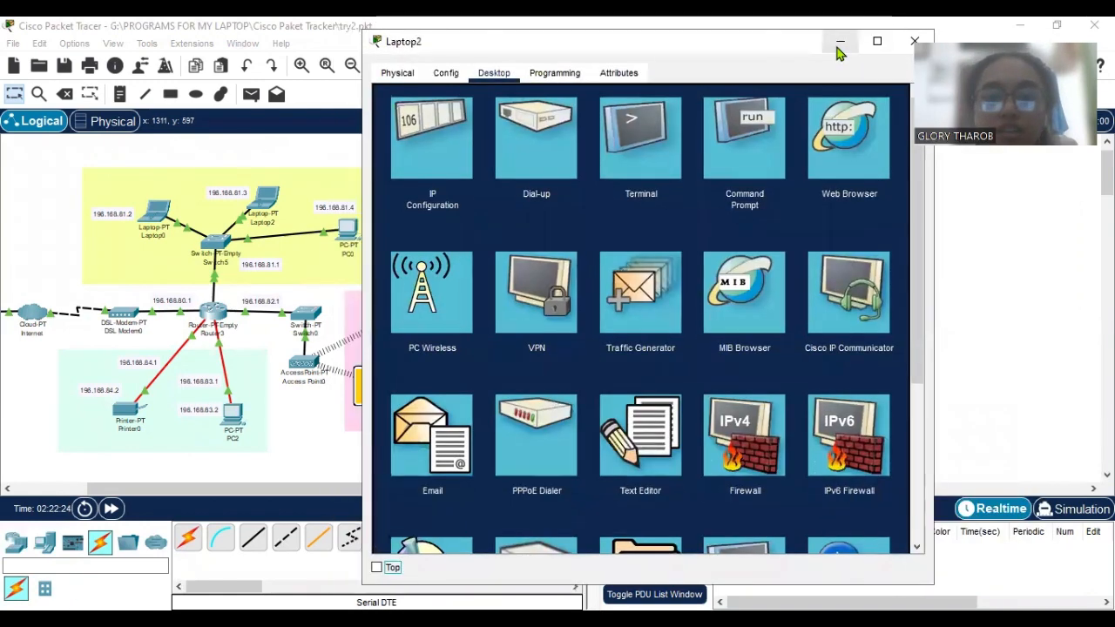
Switch to PC2's Command Prompt and ping Server1 at 196.168.80.2.
click(349, 497)
drag(350, 497, 261, 491)
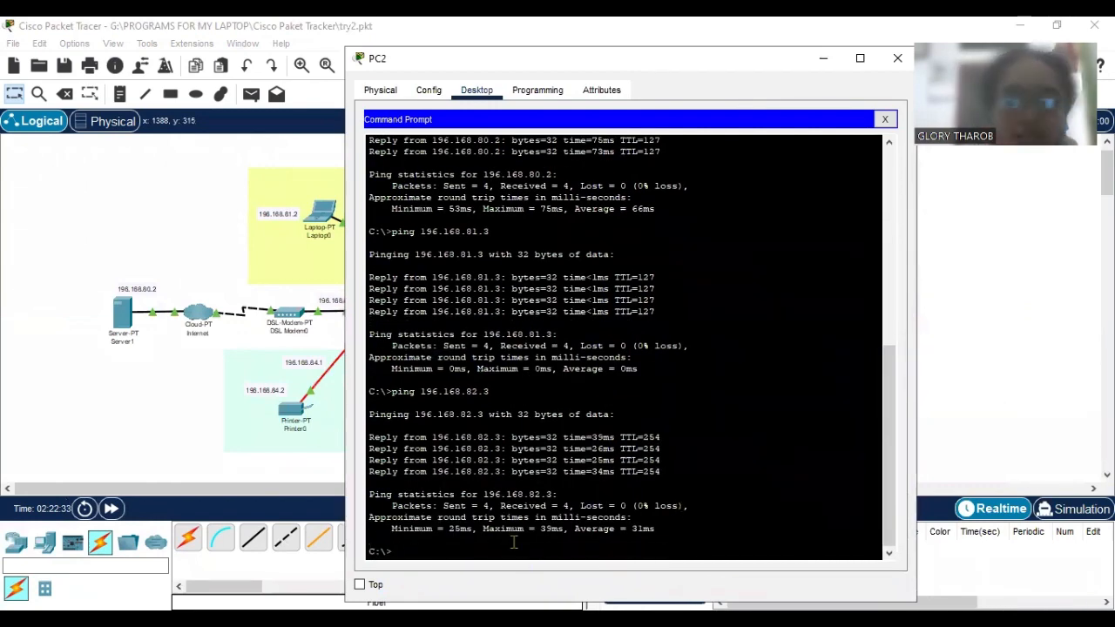
text(ping 196)
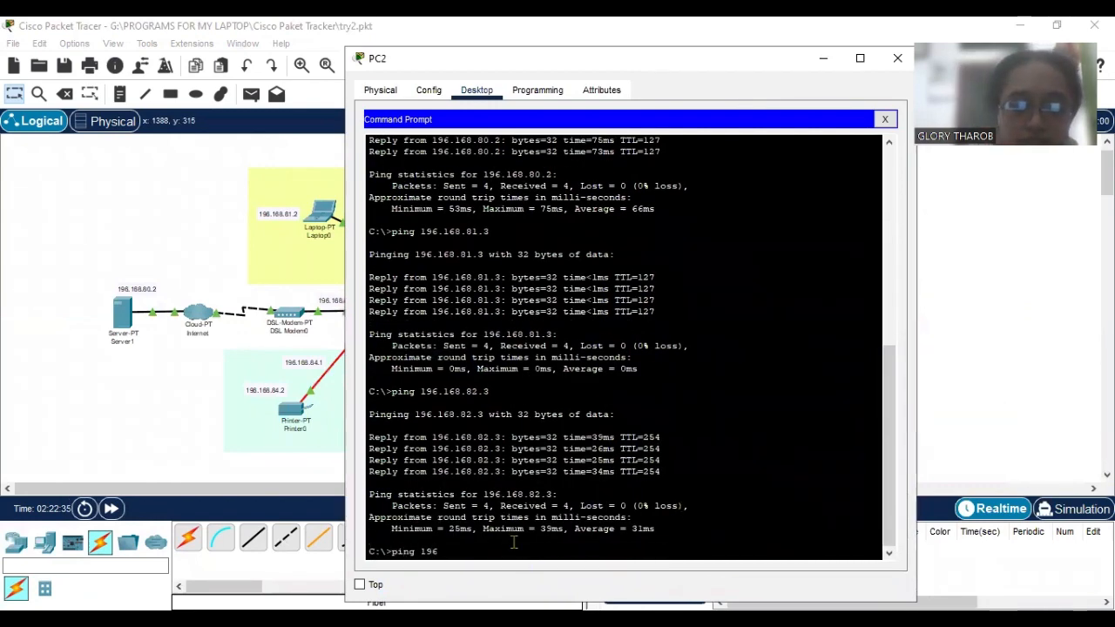
text(.168.80.2)
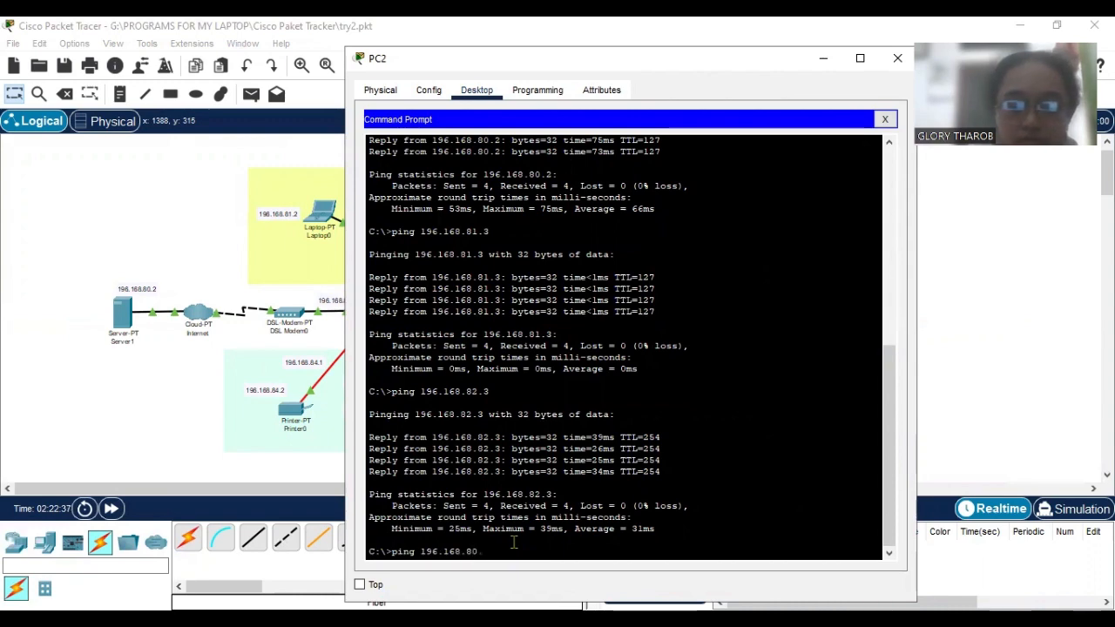
key(Return)
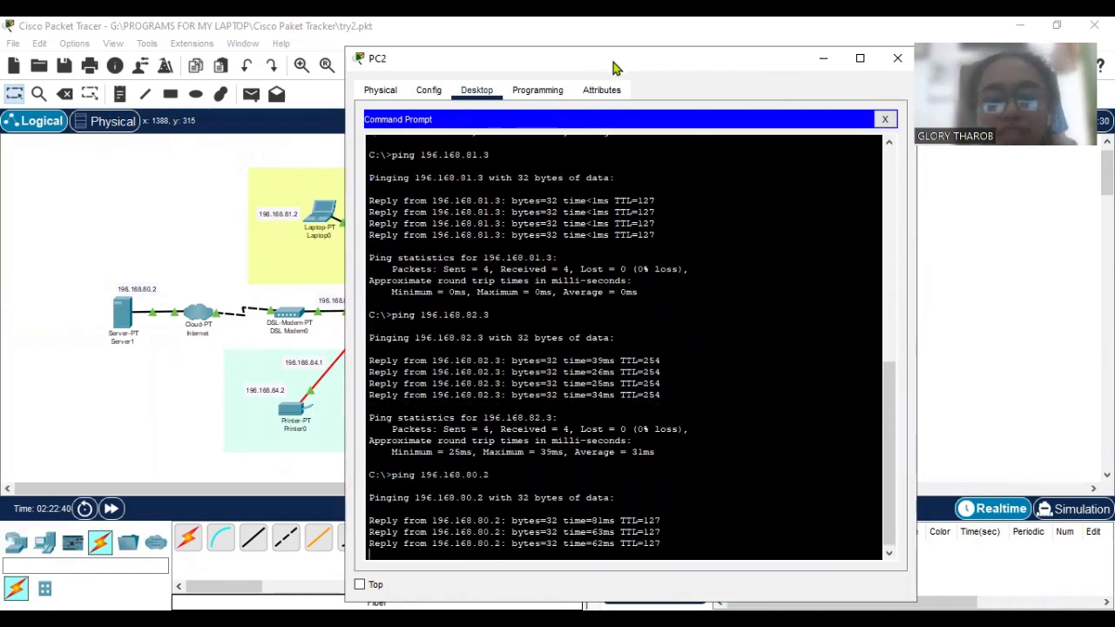
Uncover the topology beside PC2's Command Prompt and ping Printer0 at 196.168.84.2.
drag(614, 68, 726, 81)
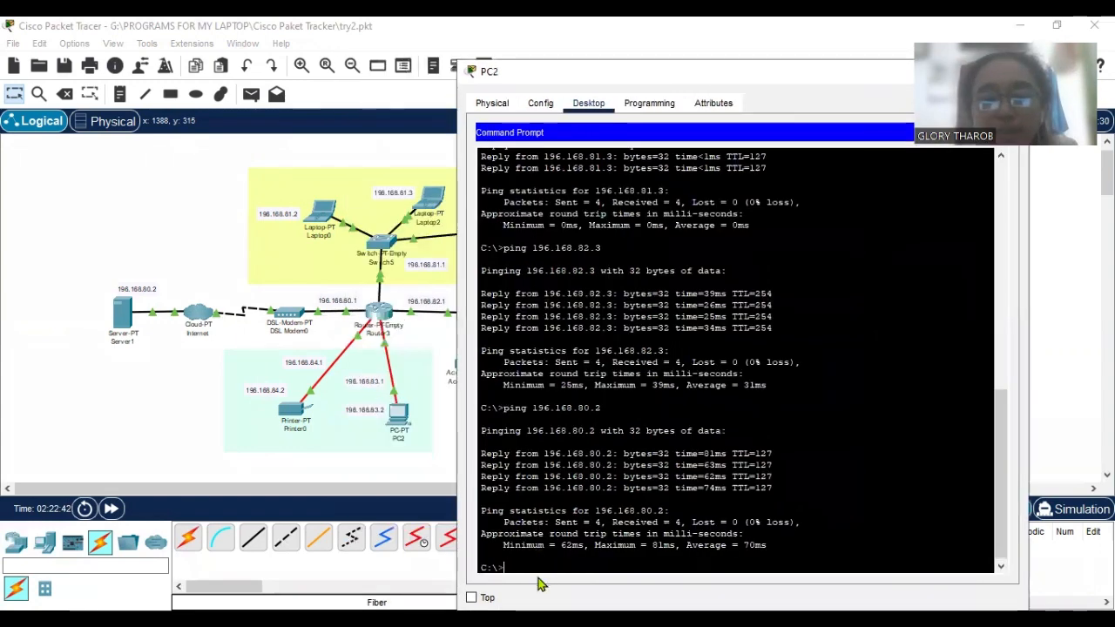
text(pin)
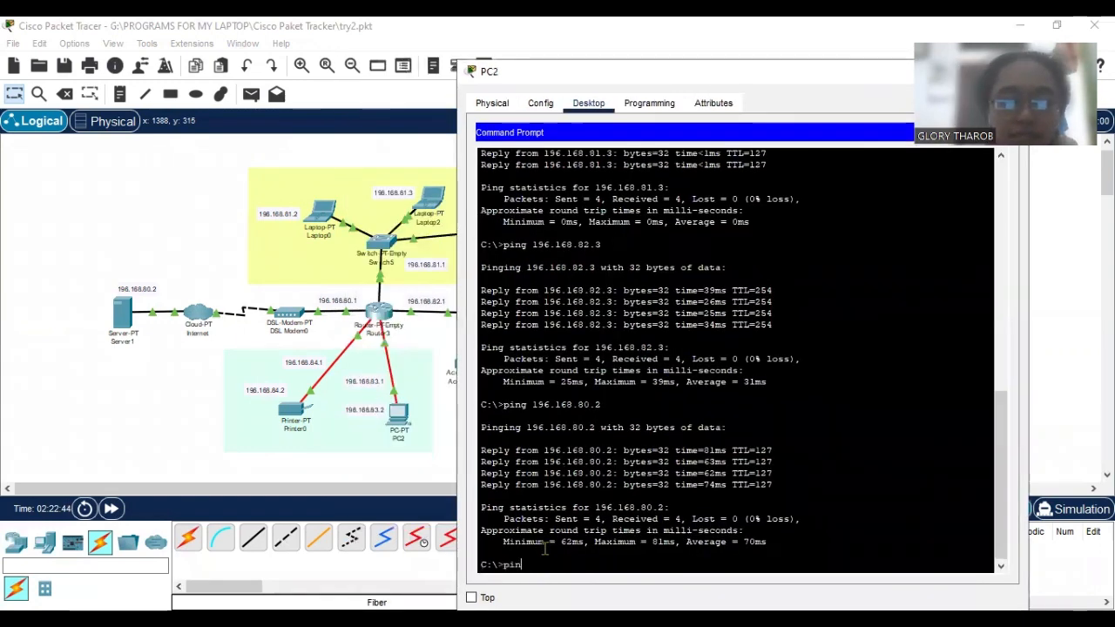
text(g 196.168)
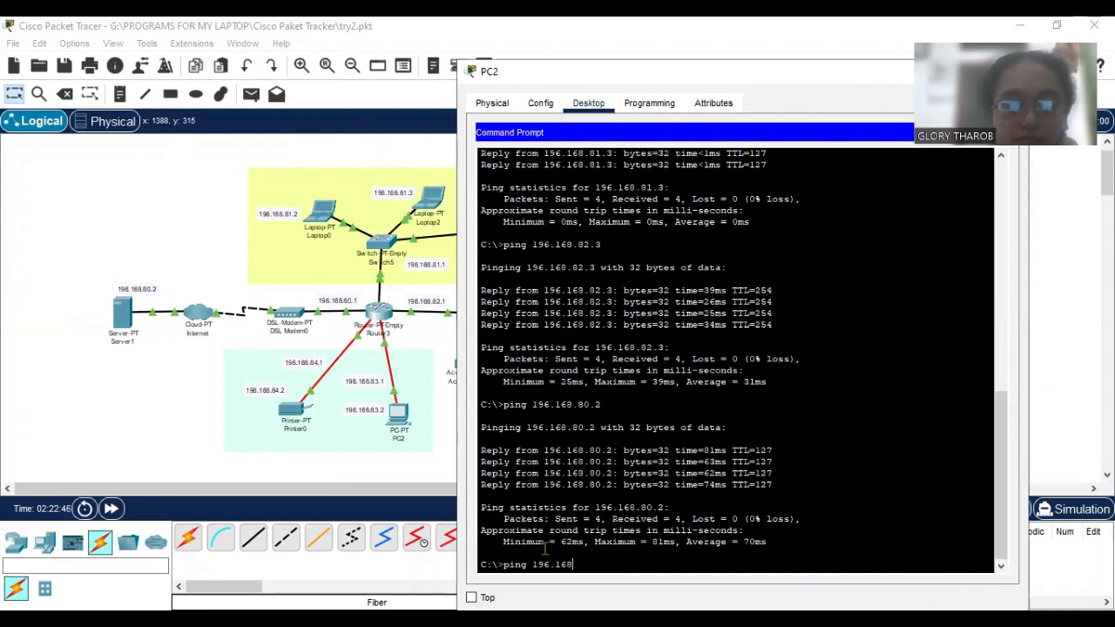
text(.84)
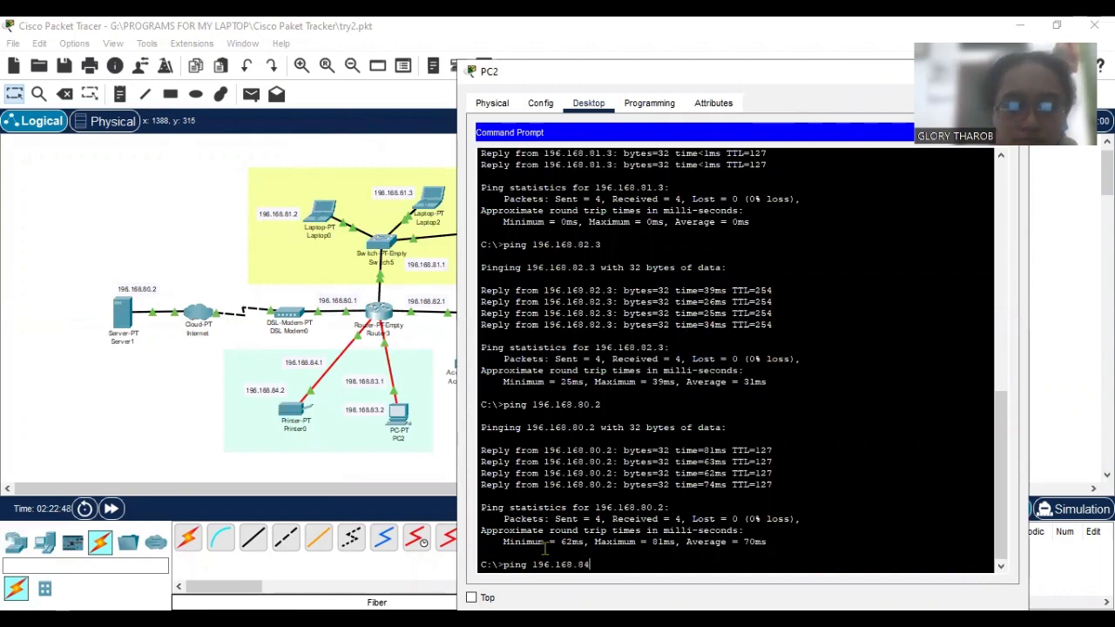
text(.2)
key(Return)
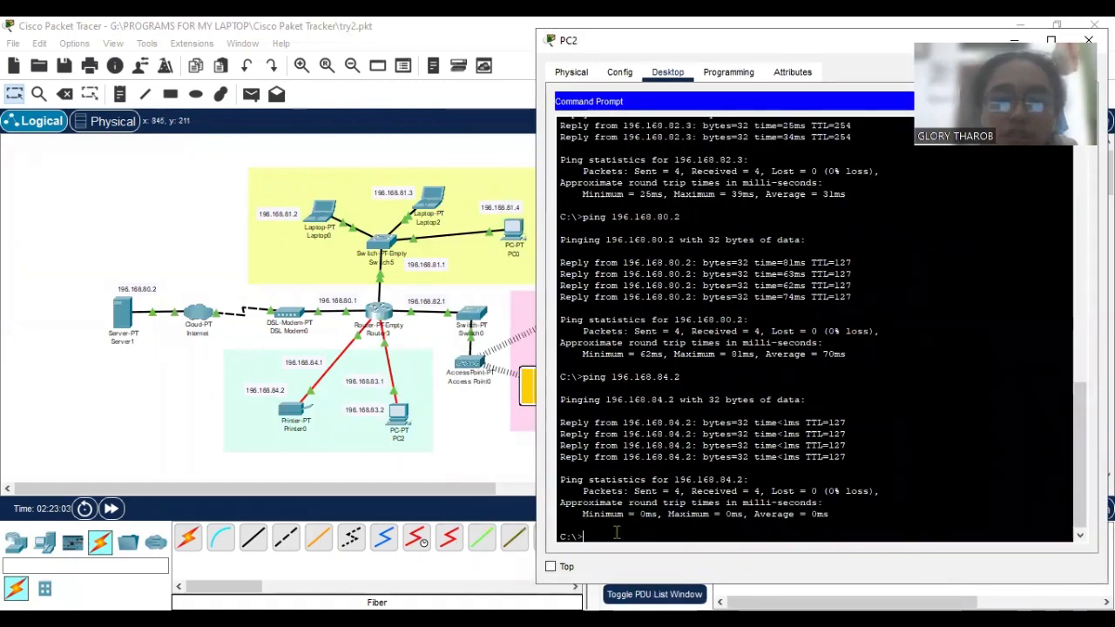
Ping PC0 at 196.168.81.4 from PC2's Command Prompt.
text(ping 19)
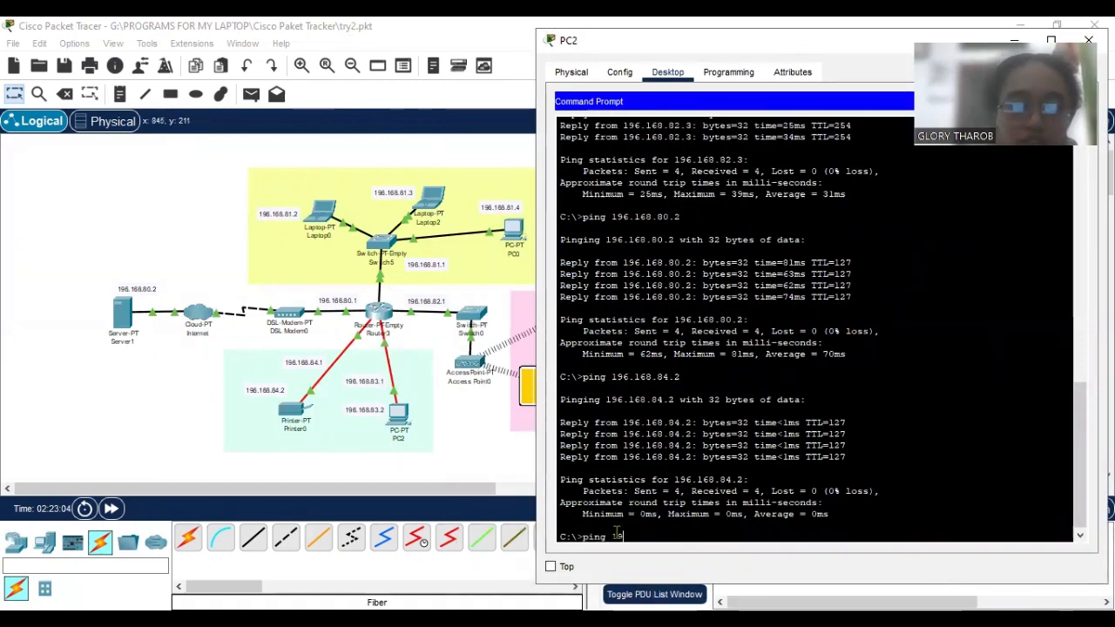
text(8)
key(BackSpace)
text(6)
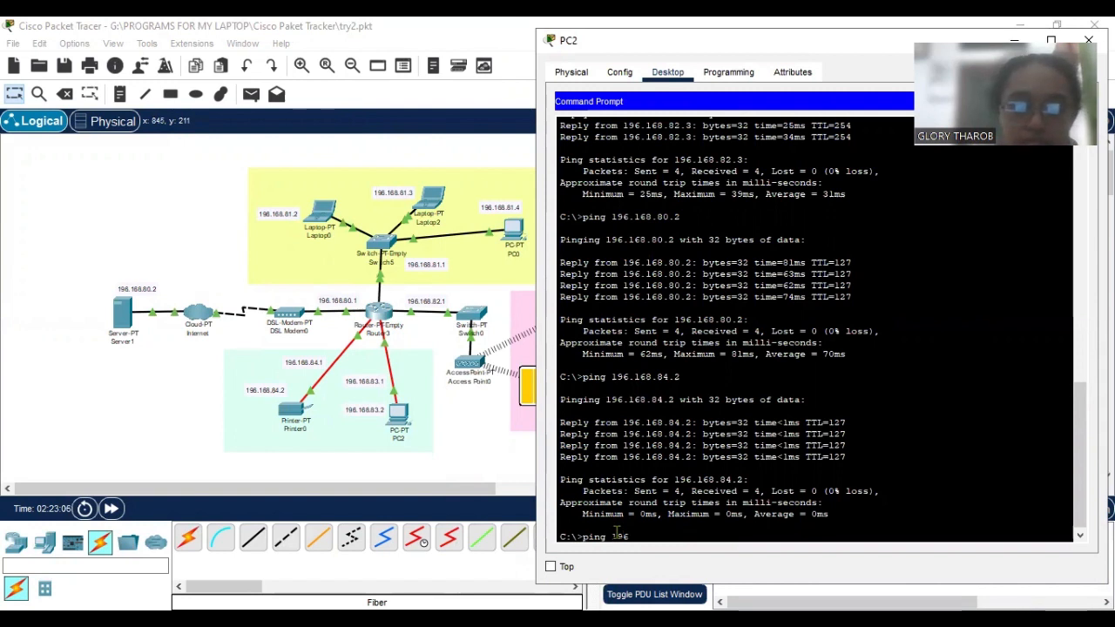
text(.168)
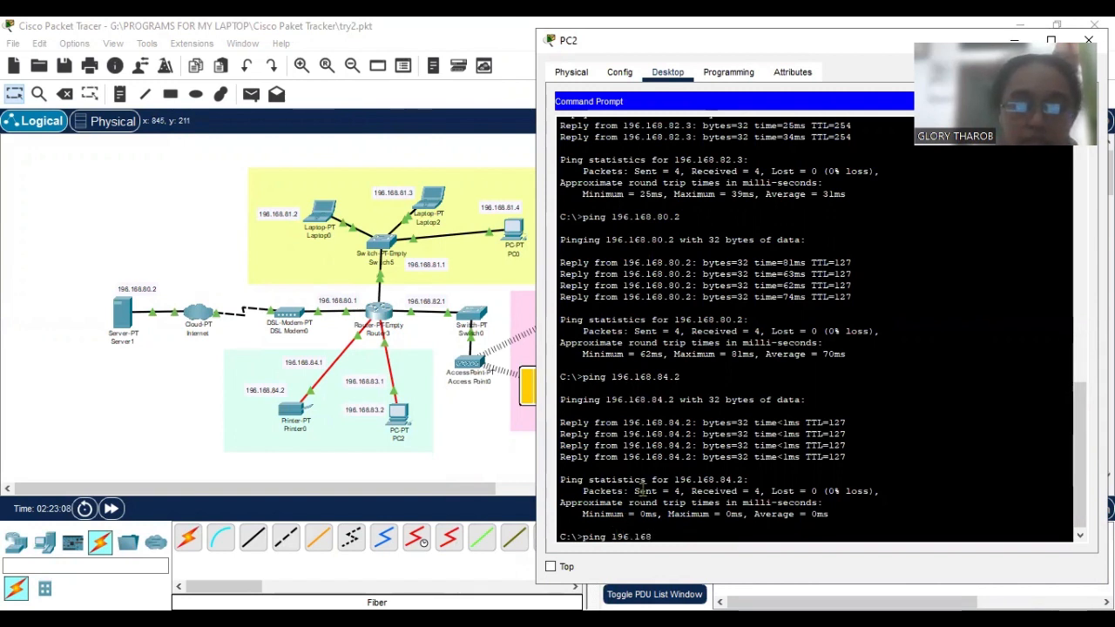
text(.81)
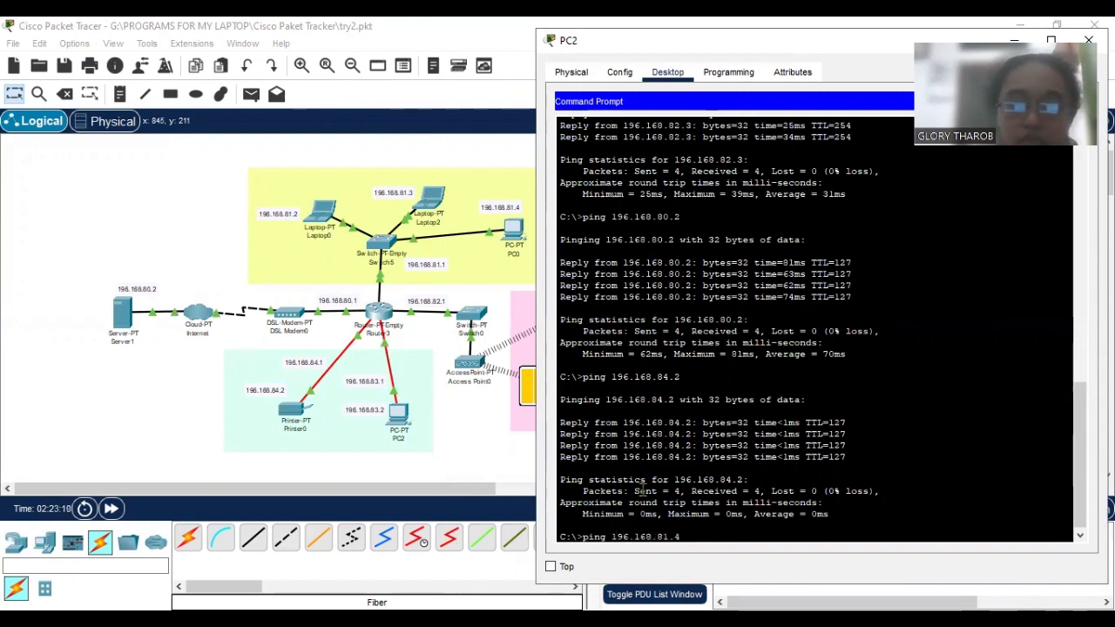
text(.4)
key(Return)
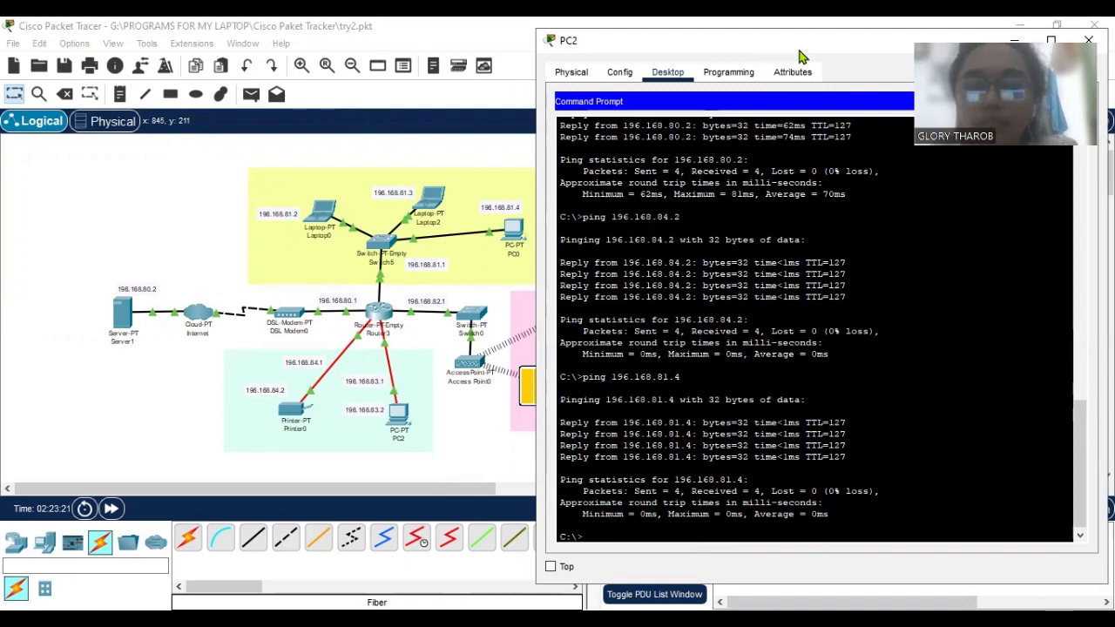
Bring the IoT area of the topology into view beside PC2's Command Prompt and ping the webcam at 196.168.82.3.
drag(799, 51, 537, 73)
drag(212, 489, 307, 490)
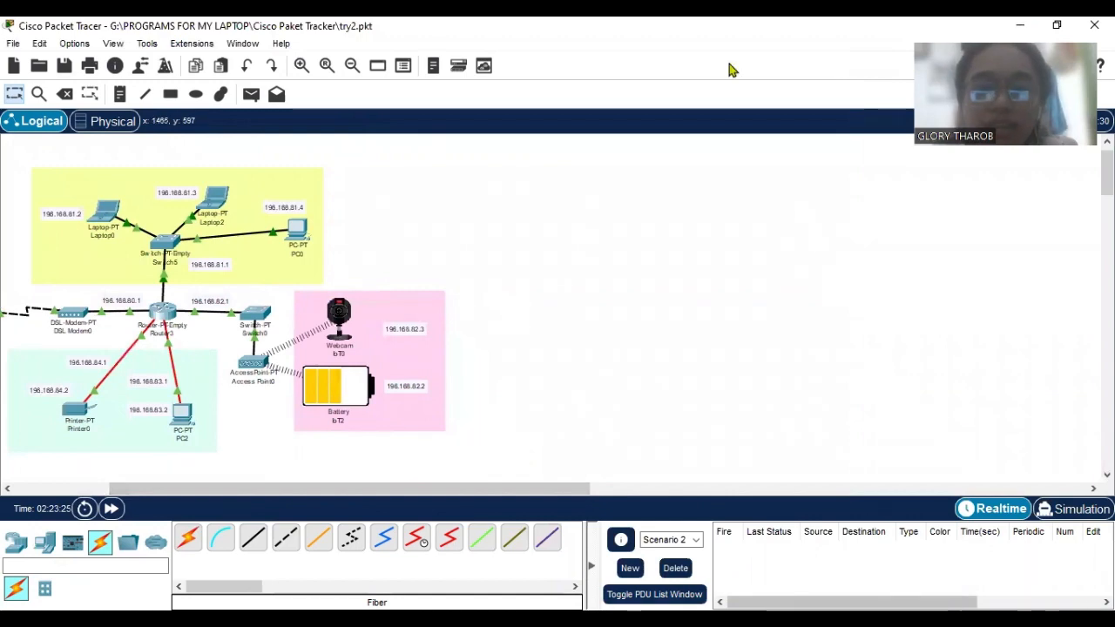
click(511, 554)
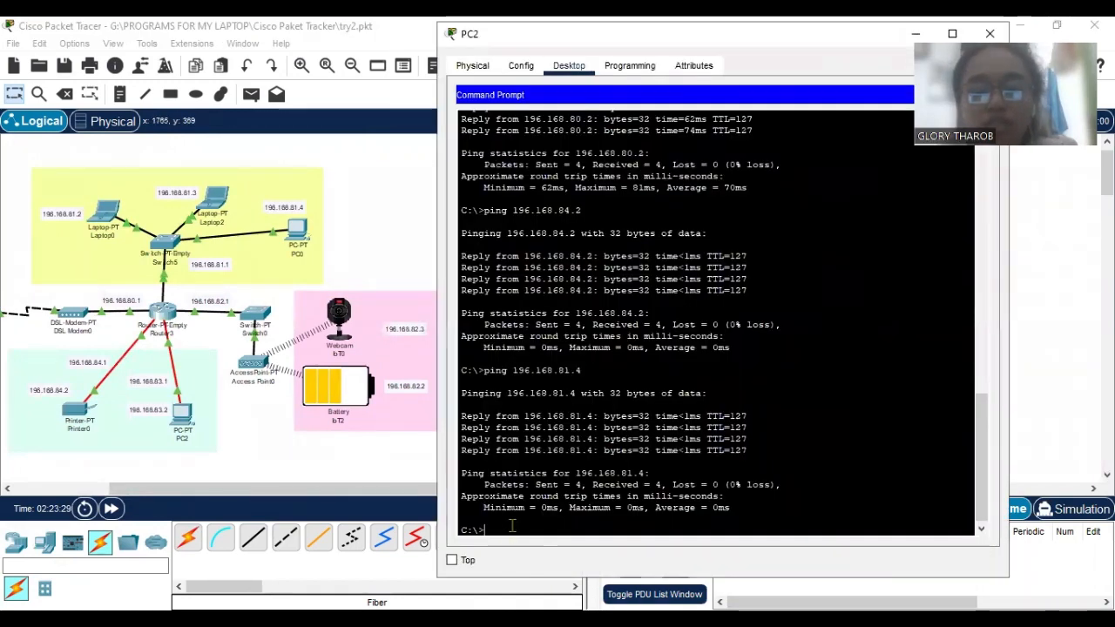
text(p)
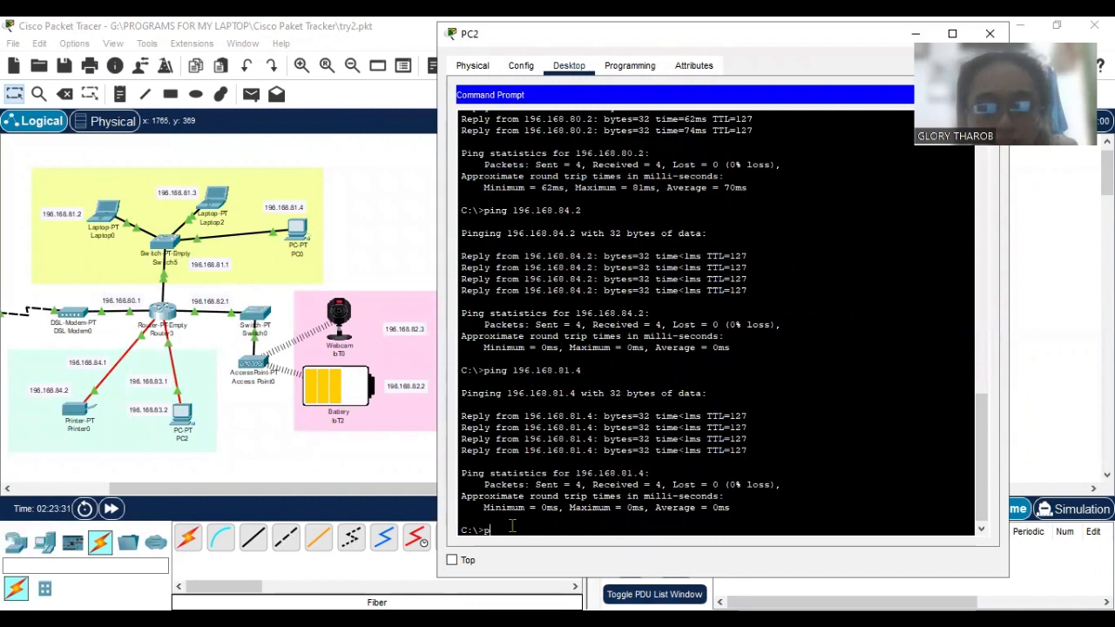
text(ing 196)
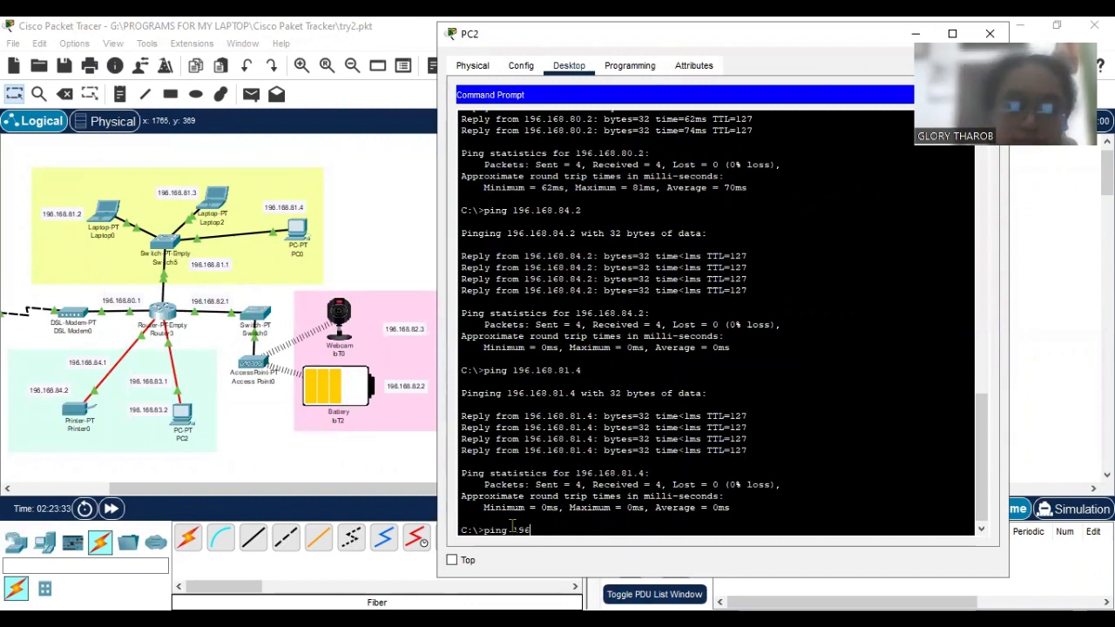
text(.168.8)
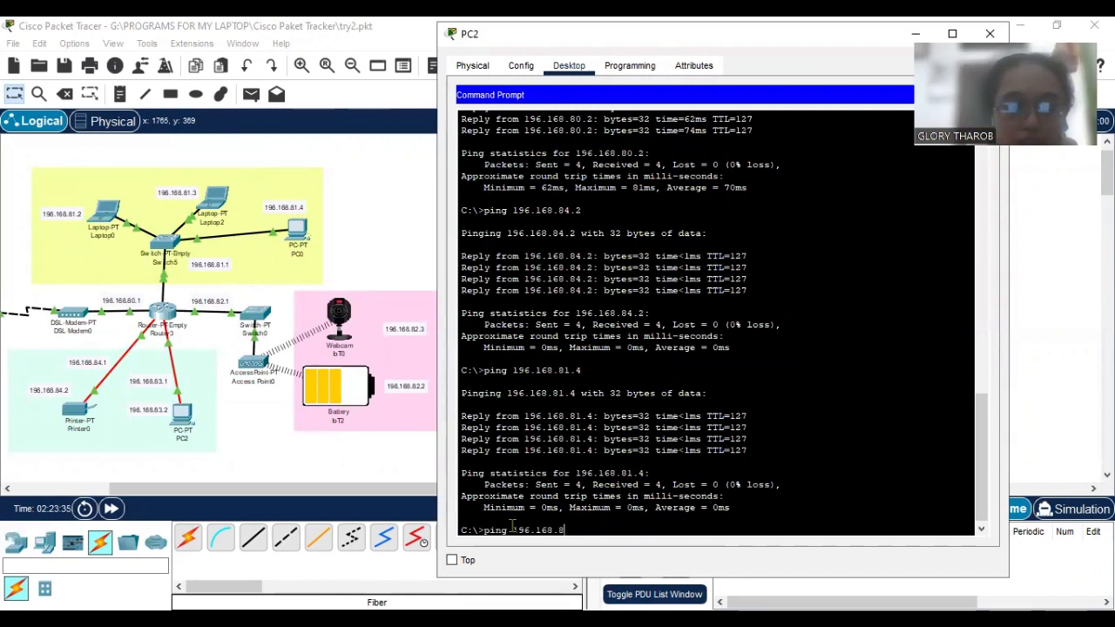
text(2.3)
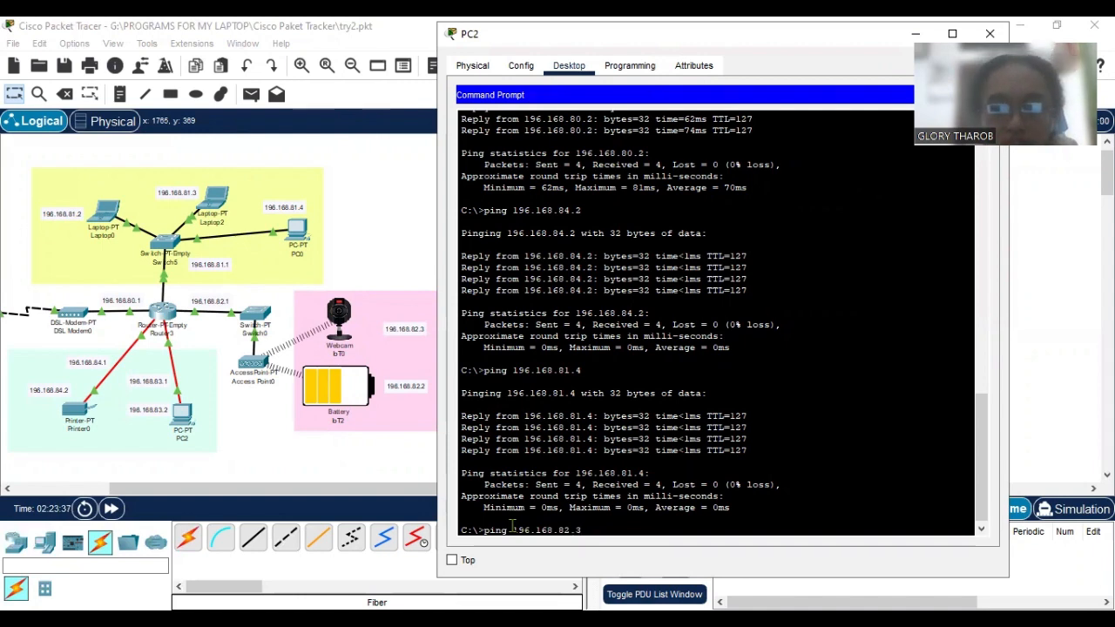
key(Return)
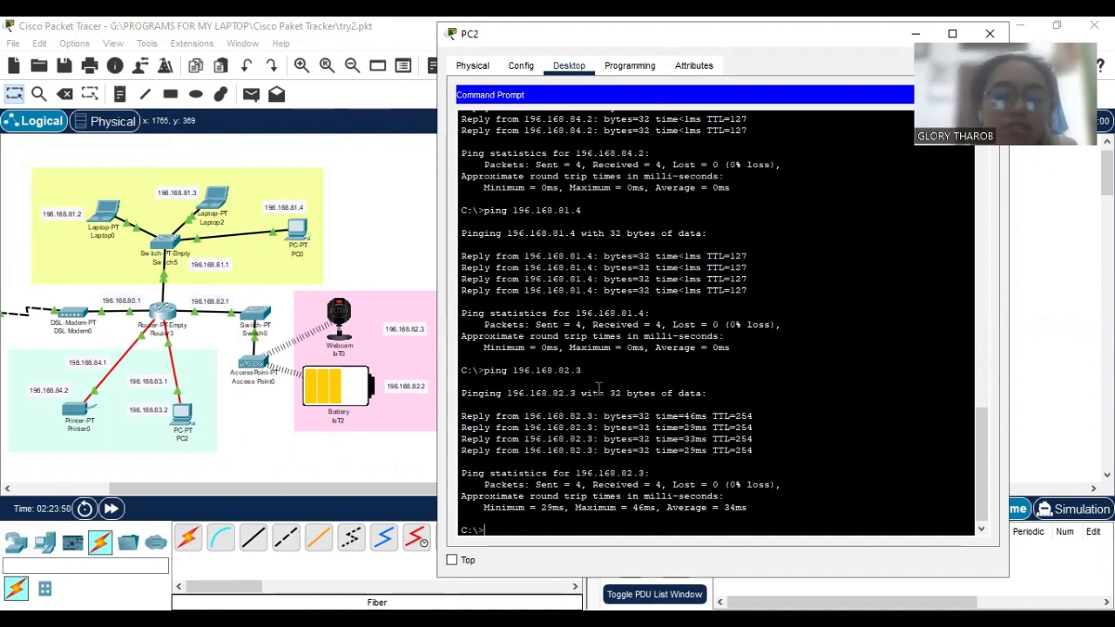
Examine the BuildNet DNS records on Server1 and the index.html source in its HTTP service.
click(357, 495)
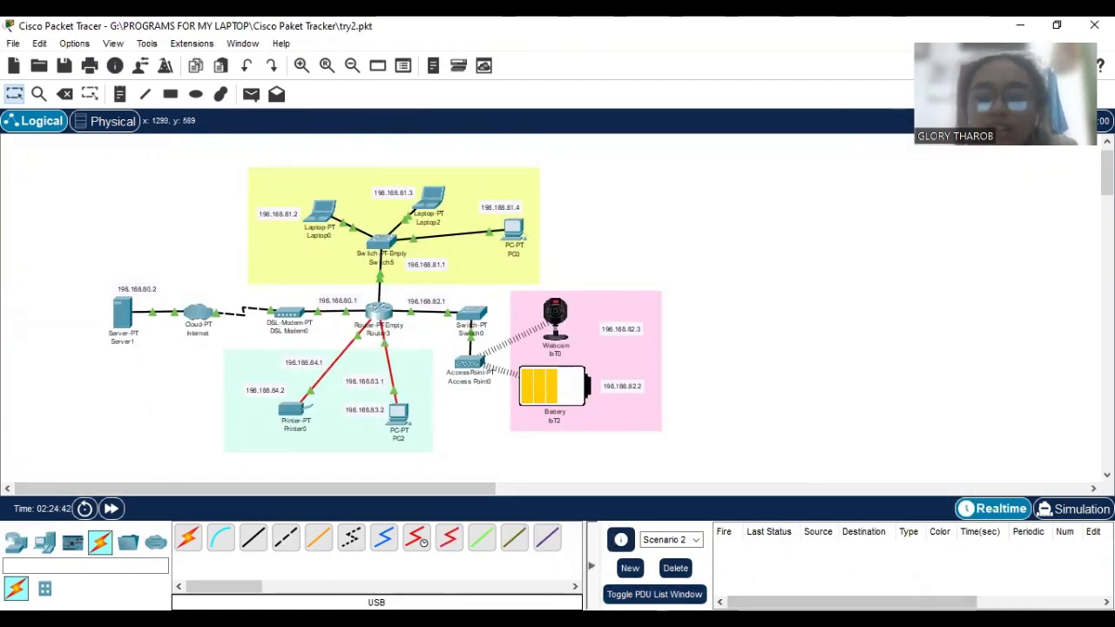
click(830, 254)
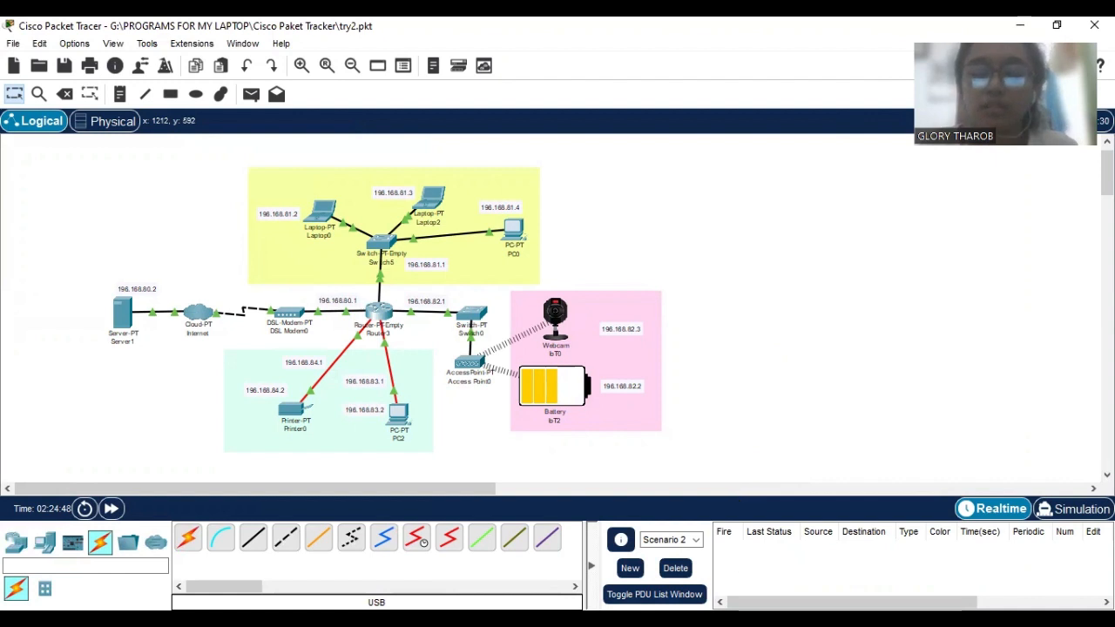
click(728, 577)
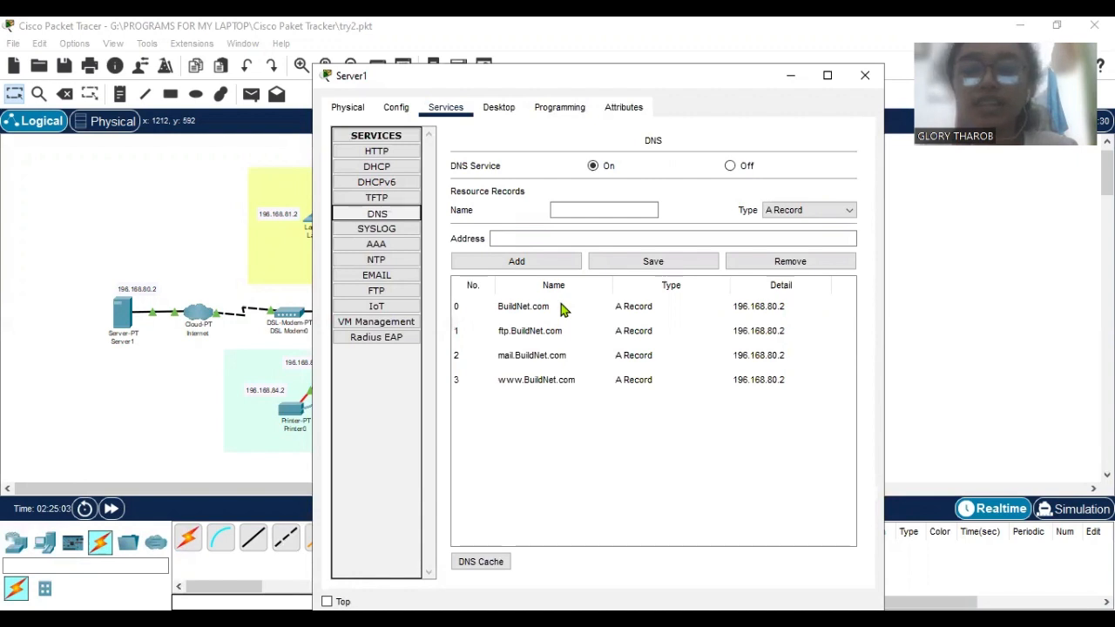
click(562, 306)
click(577, 331)
click(585, 355)
click(590, 381)
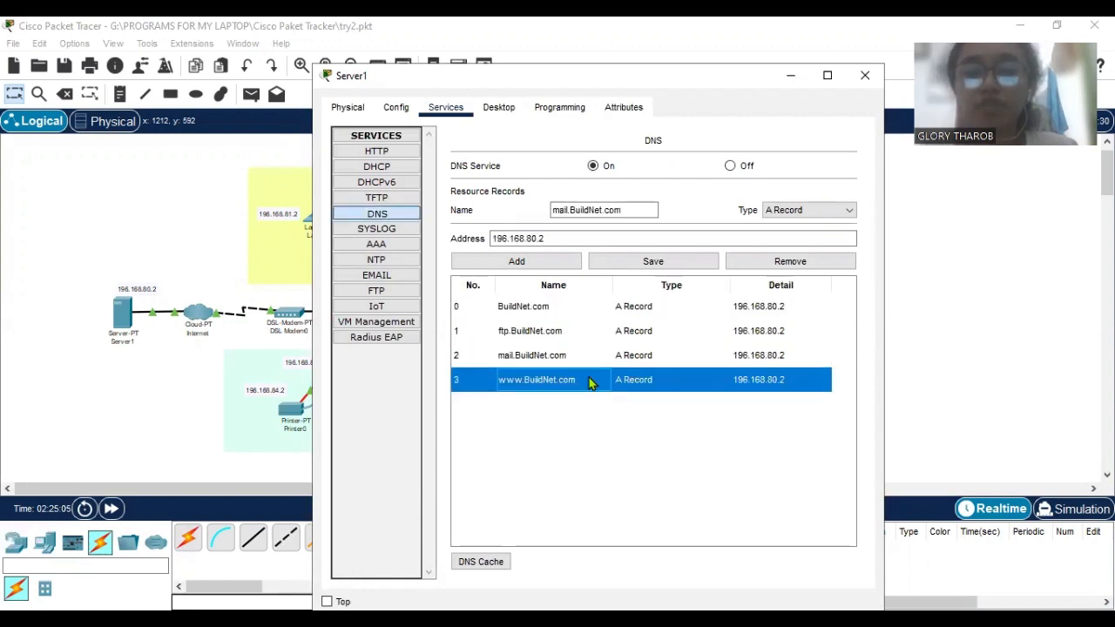
click(569, 311)
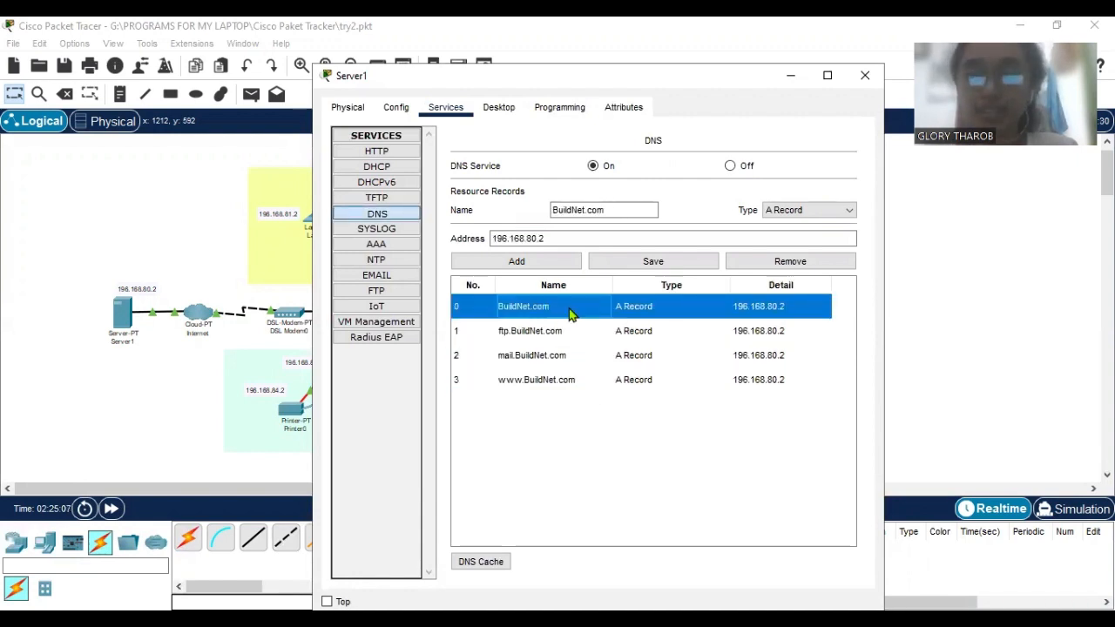
click(391, 153)
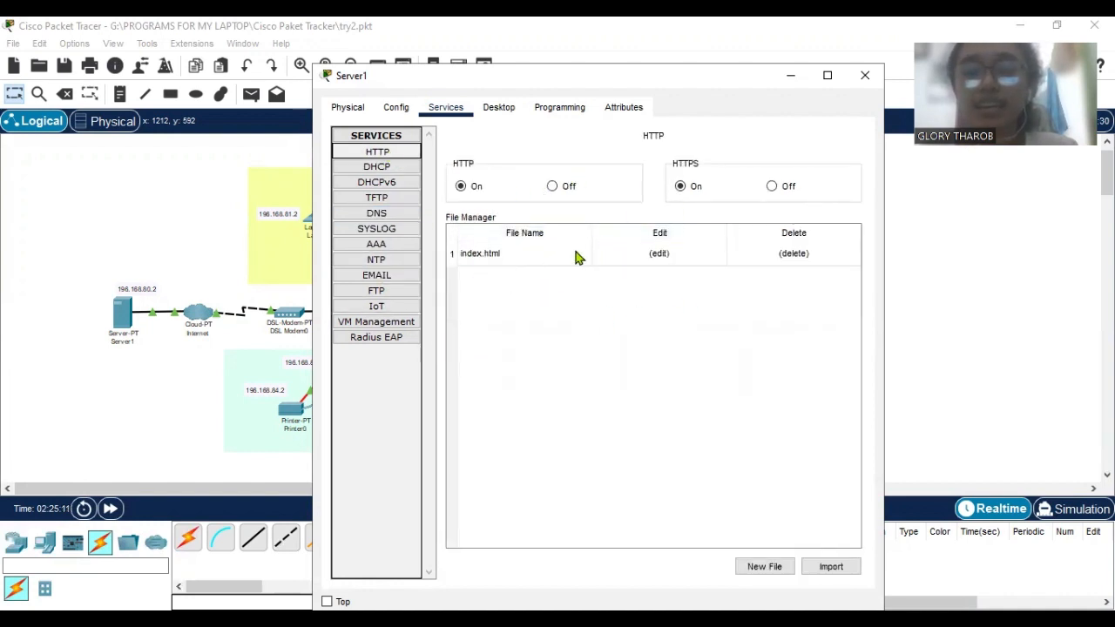
click(610, 254)
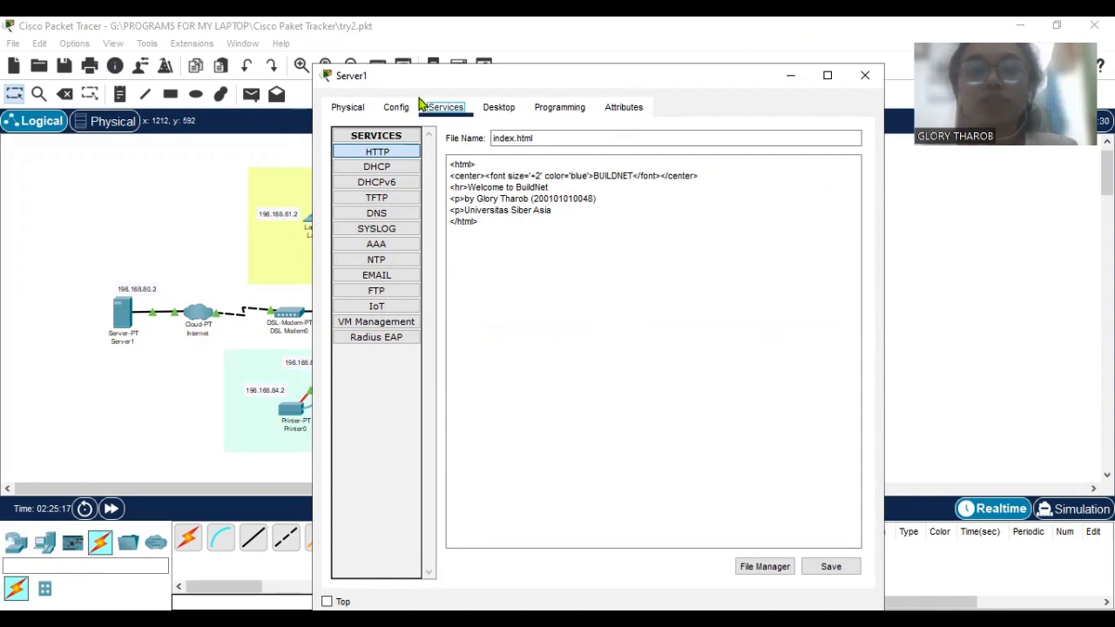
Open the Web Browser on Server1, ready for entering a URL.
click(499, 107)
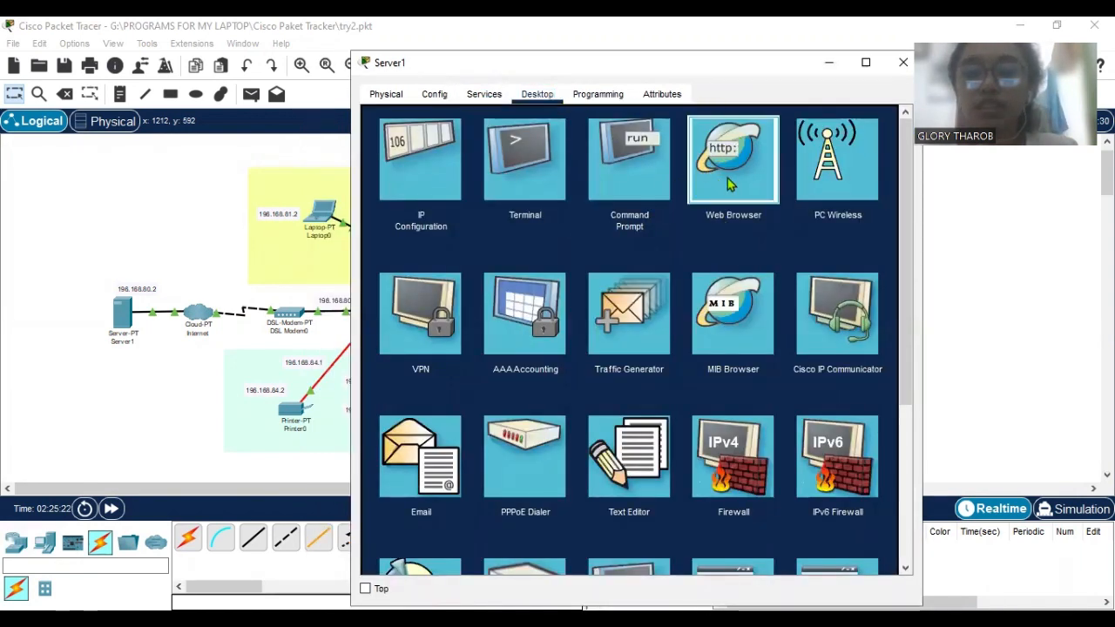
click(730, 183)
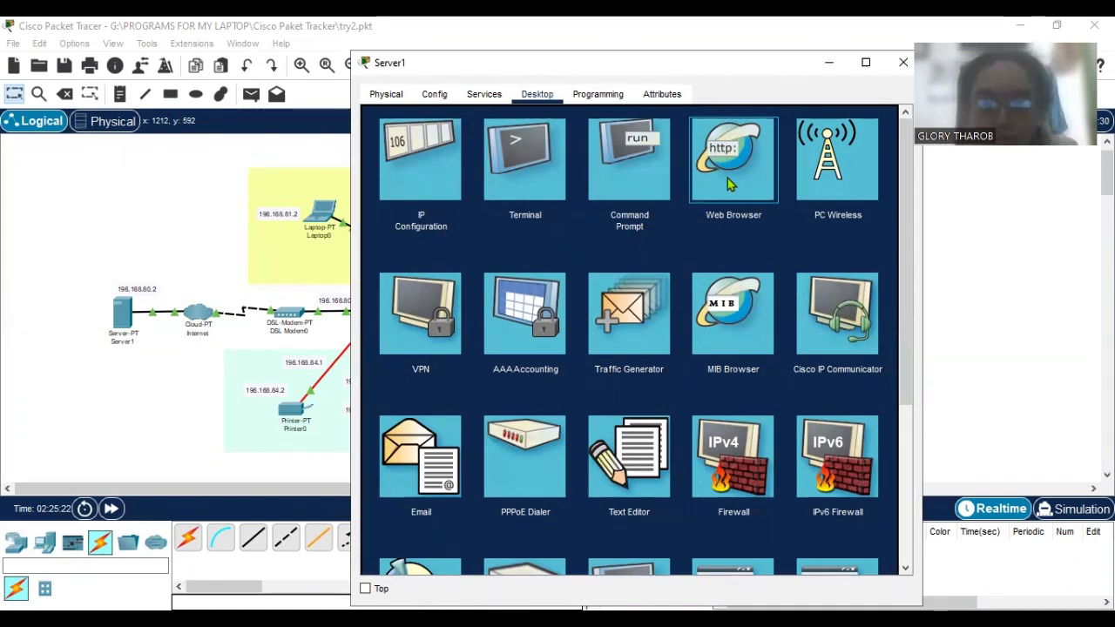
click(1094, 25)
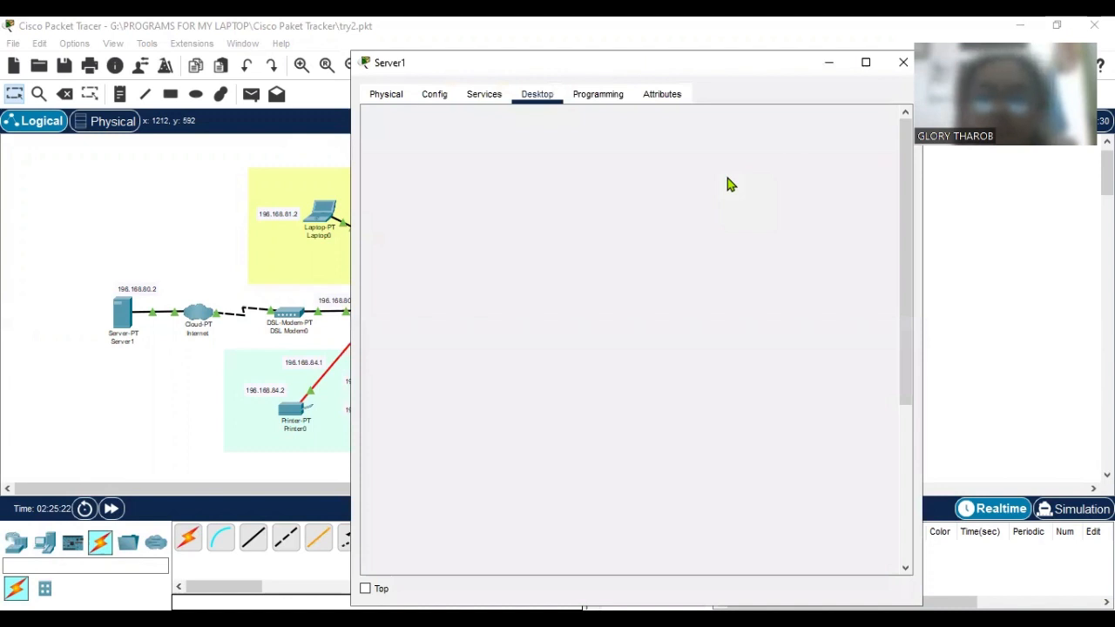
click(730, 184)
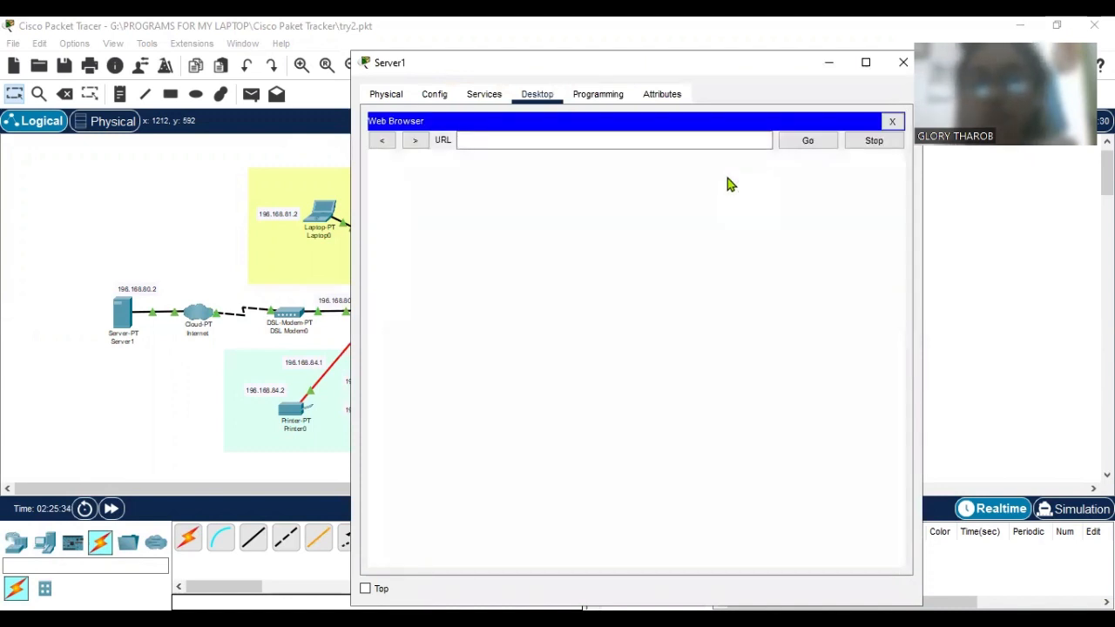
click(660, 148)
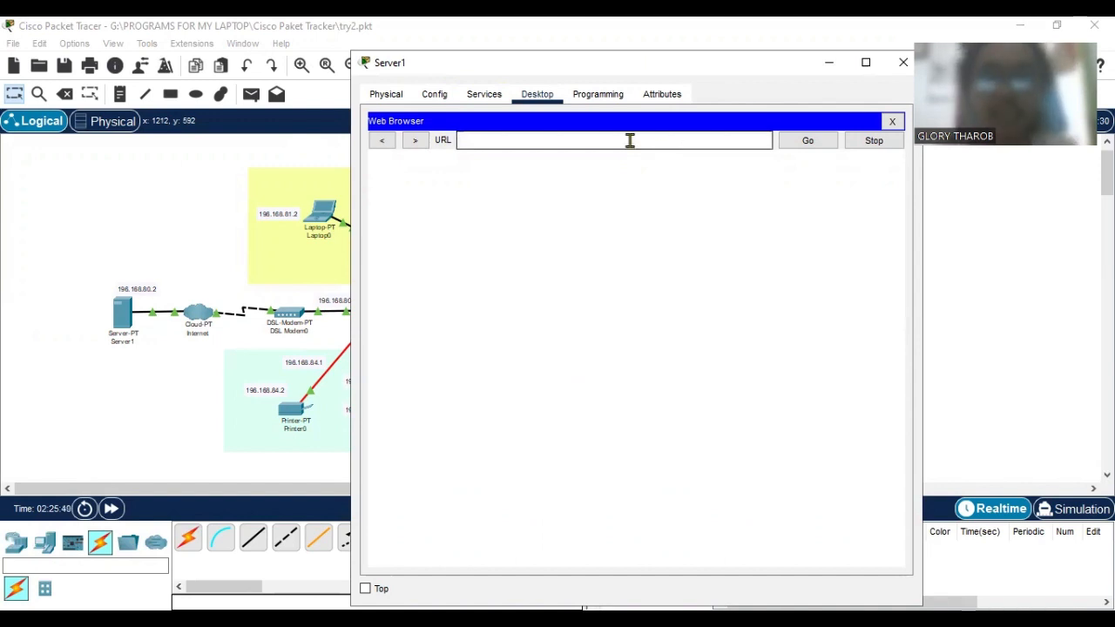
Recheck the BuildNet.com DNS record on Server1 and reopen the index.html source in its HTTP service.
click(483, 96)
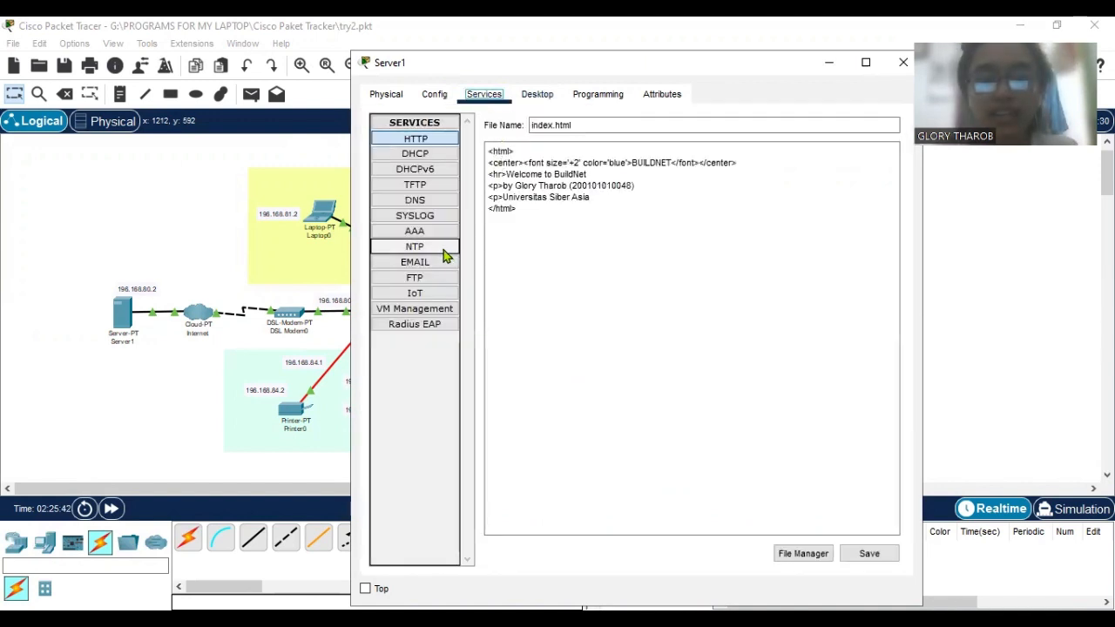
click(427, 201)
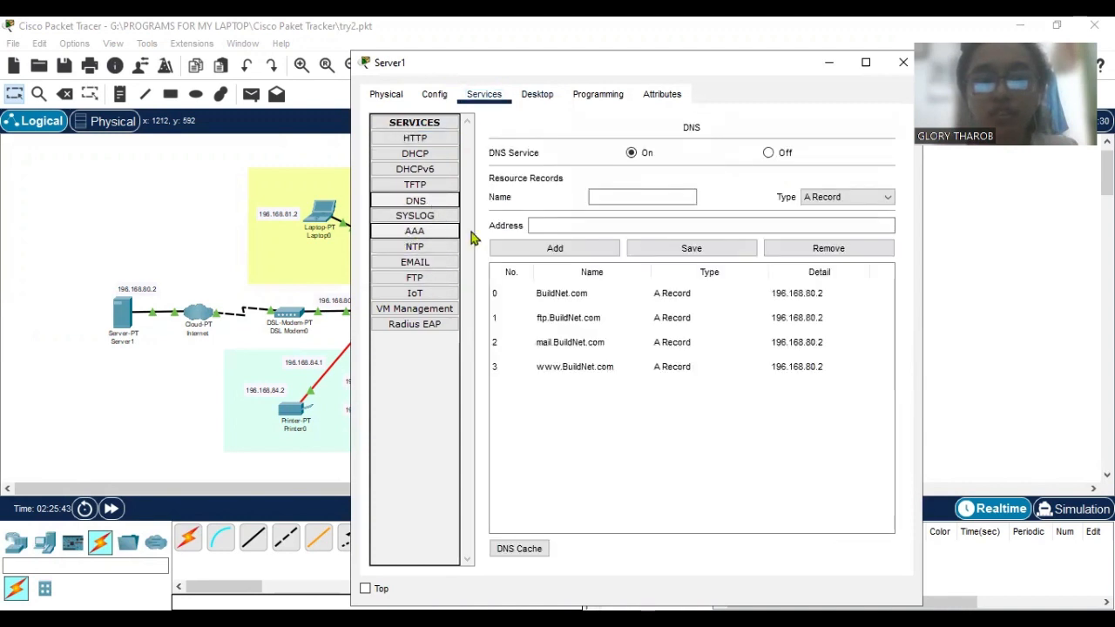
click(622, 300)
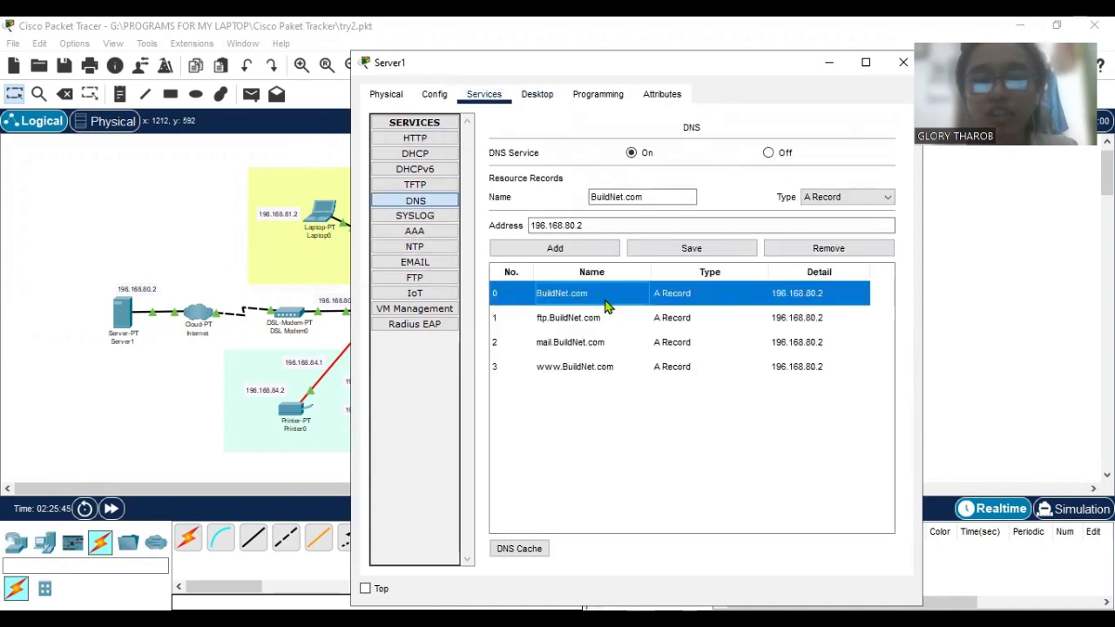
click(438, 140)
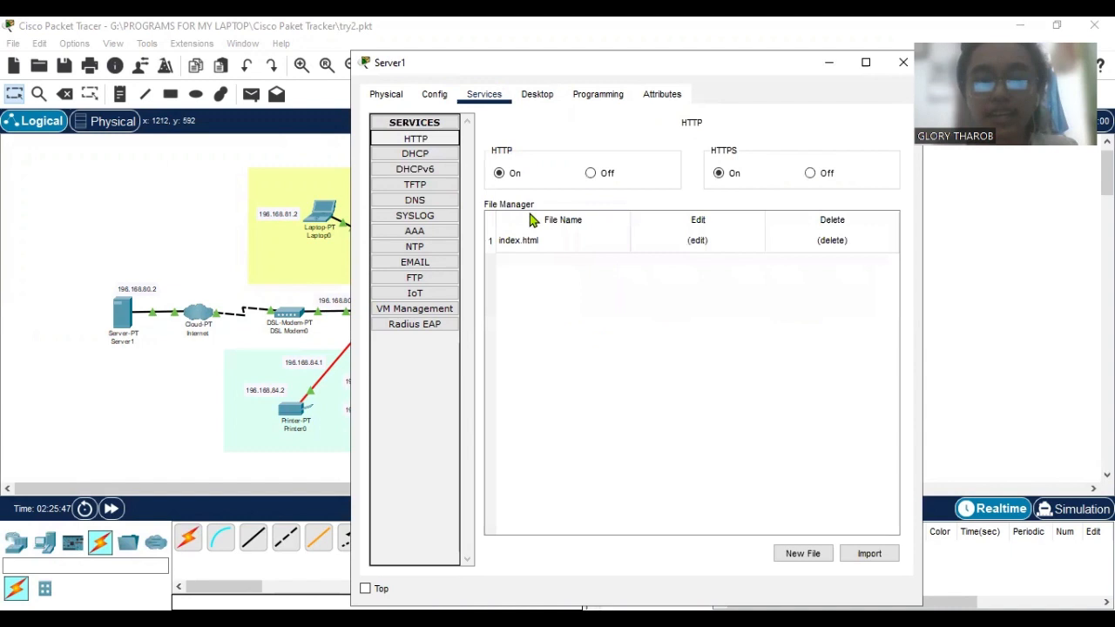
click(667, 241)
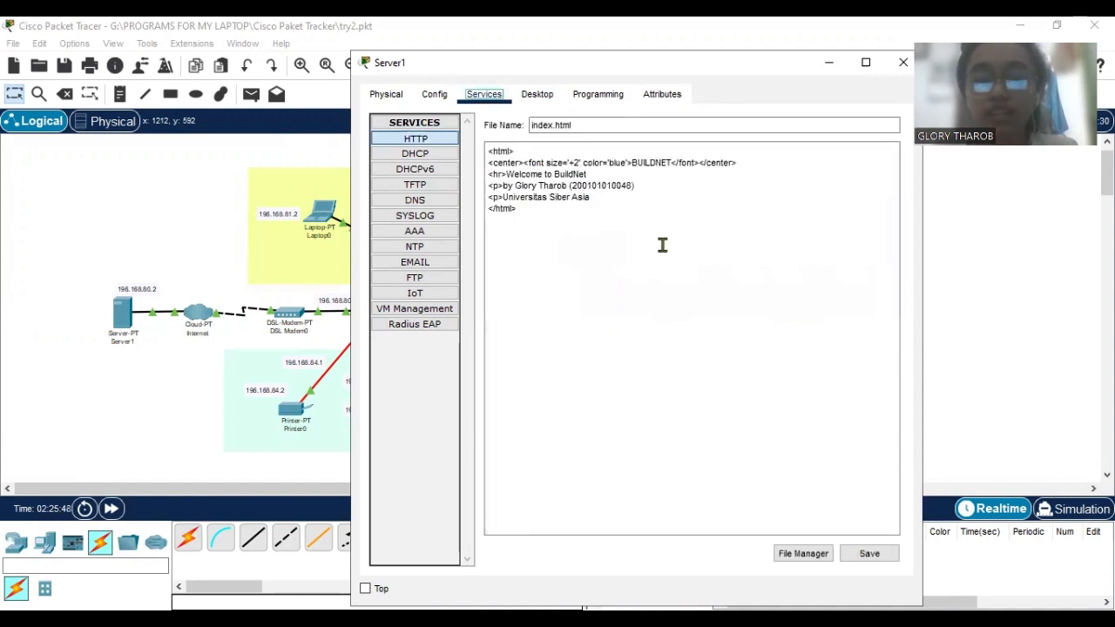
Load BuildNet.com in Server1's Web Browser.
click(537, 94)
click(535, 142)
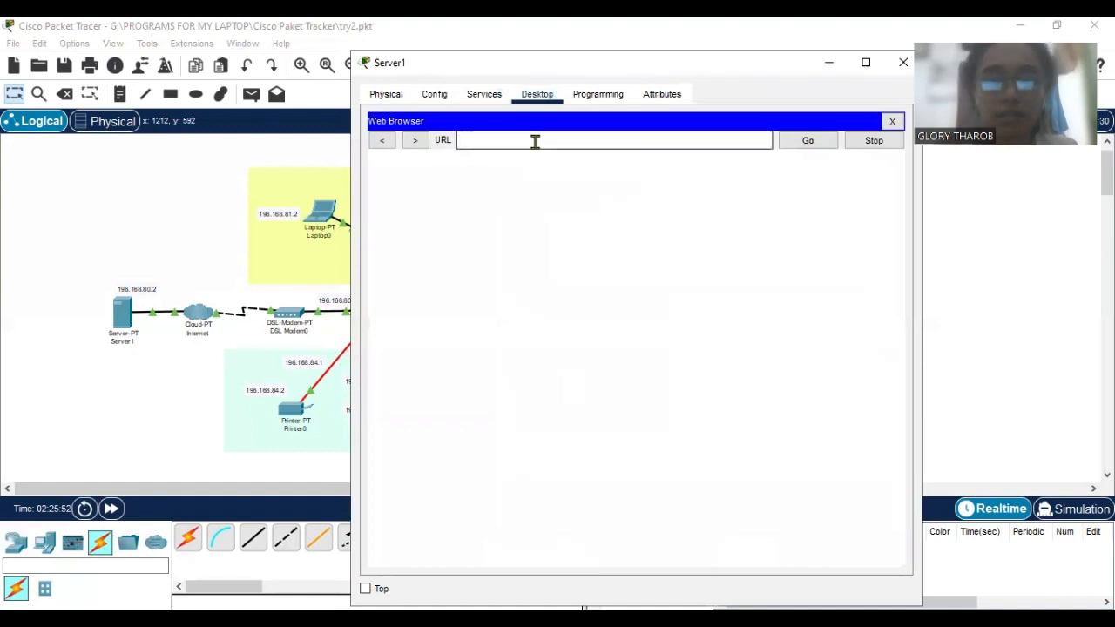
text(BuildNet.com)
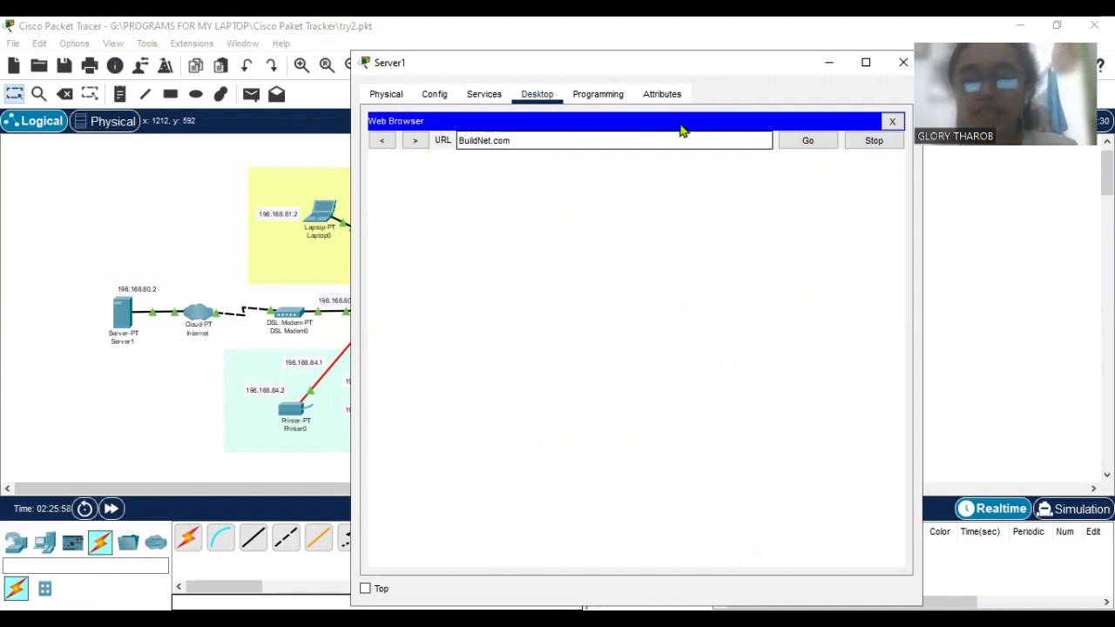
click(808, 141)
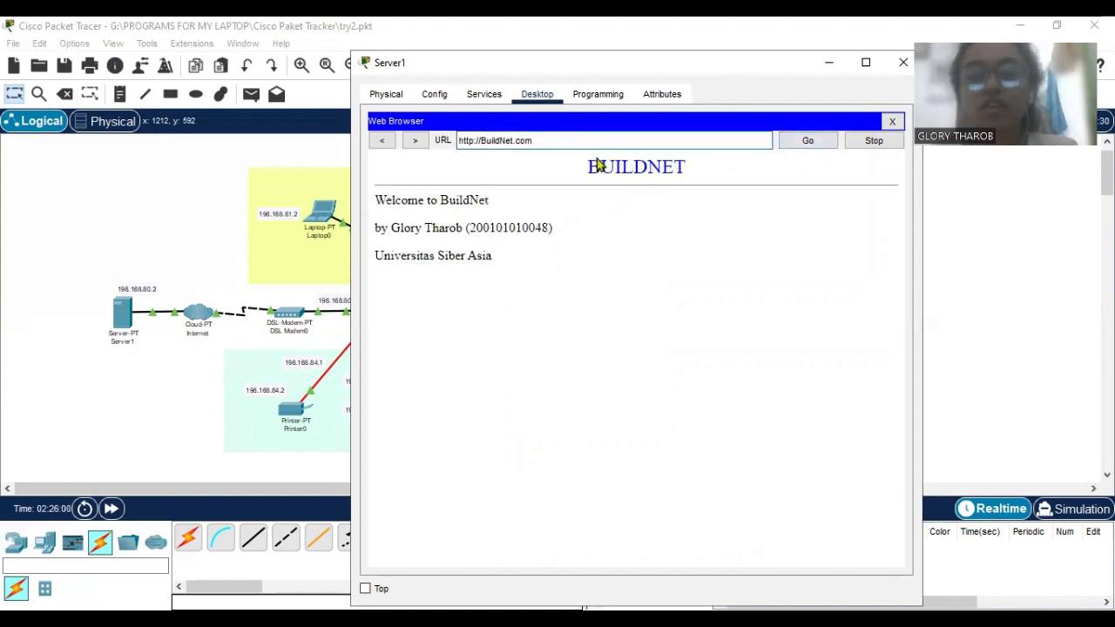
Compare the index.html source in Server1's HTTP service with the BuildNet.com page shown in its Web Browser.
click(484, 94)
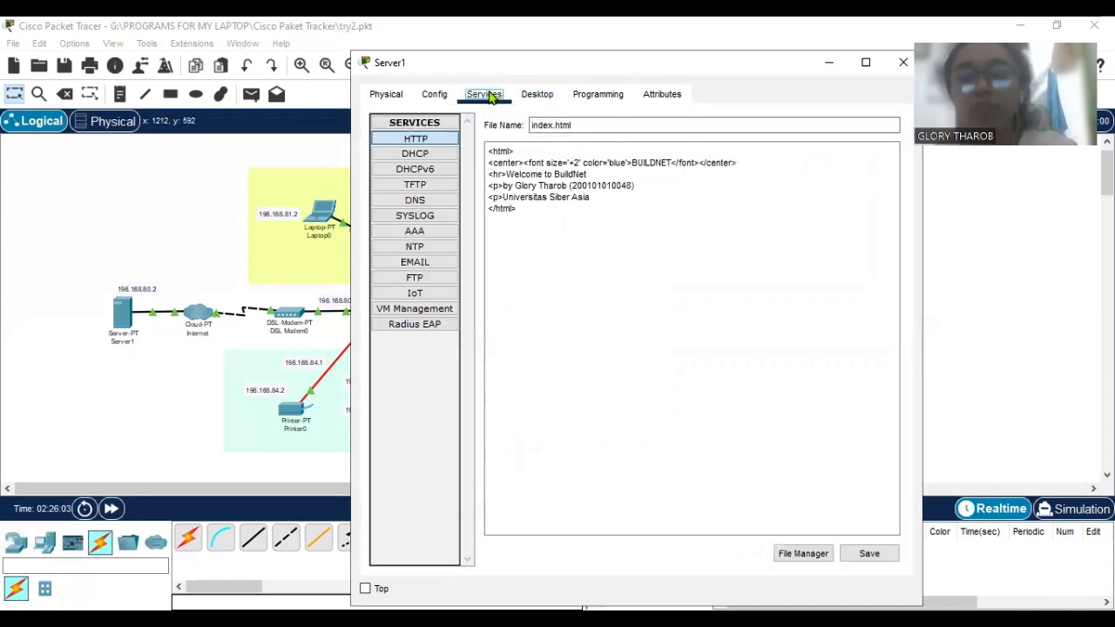
click(536, 94)
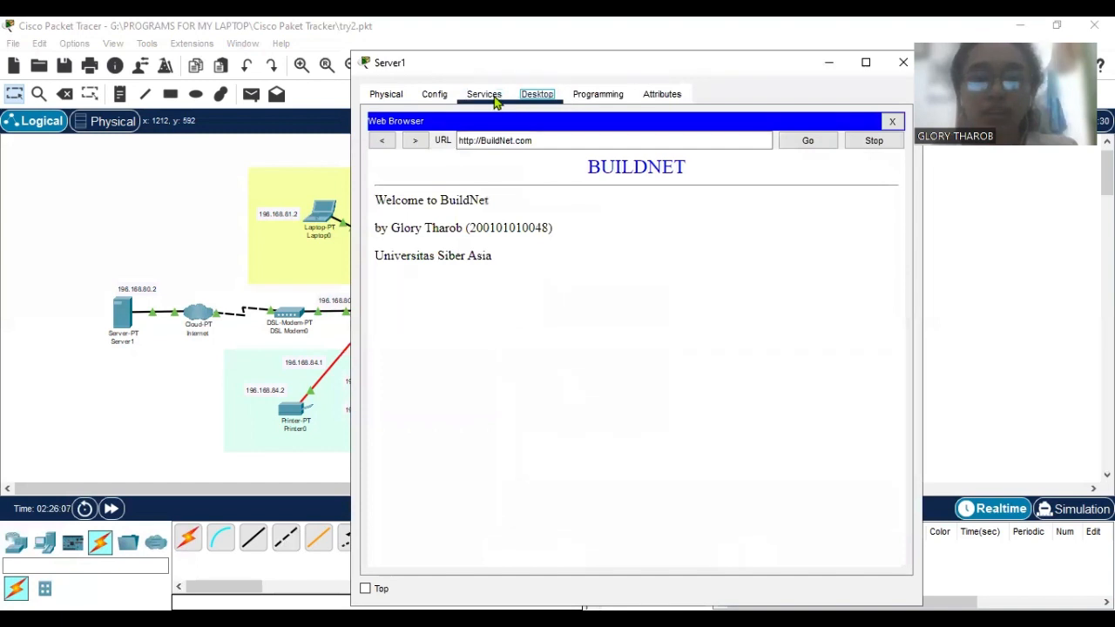
click(484, 94)
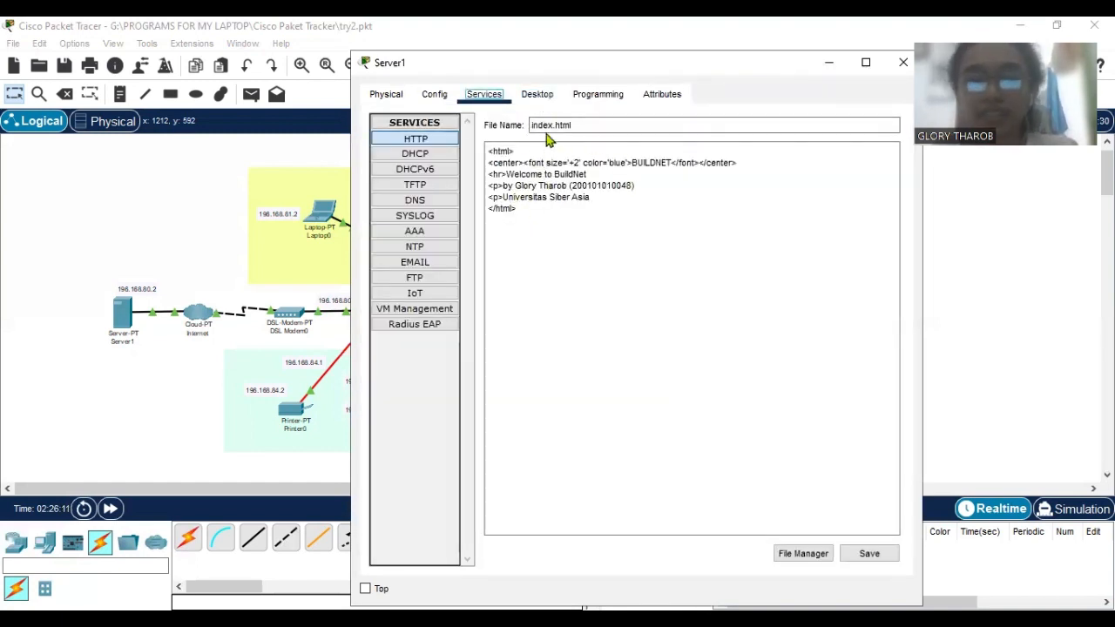
View the BuildNet.com page on Server1 once more and close its Web Browser.
click(536, 92)
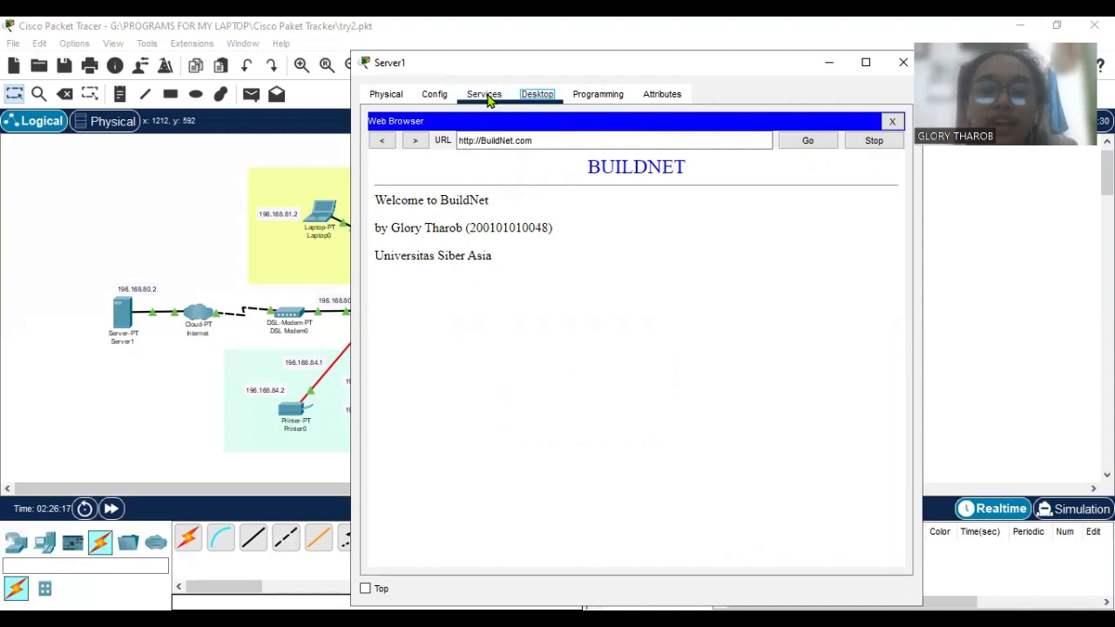
click(486, 96)
click(537, 94)
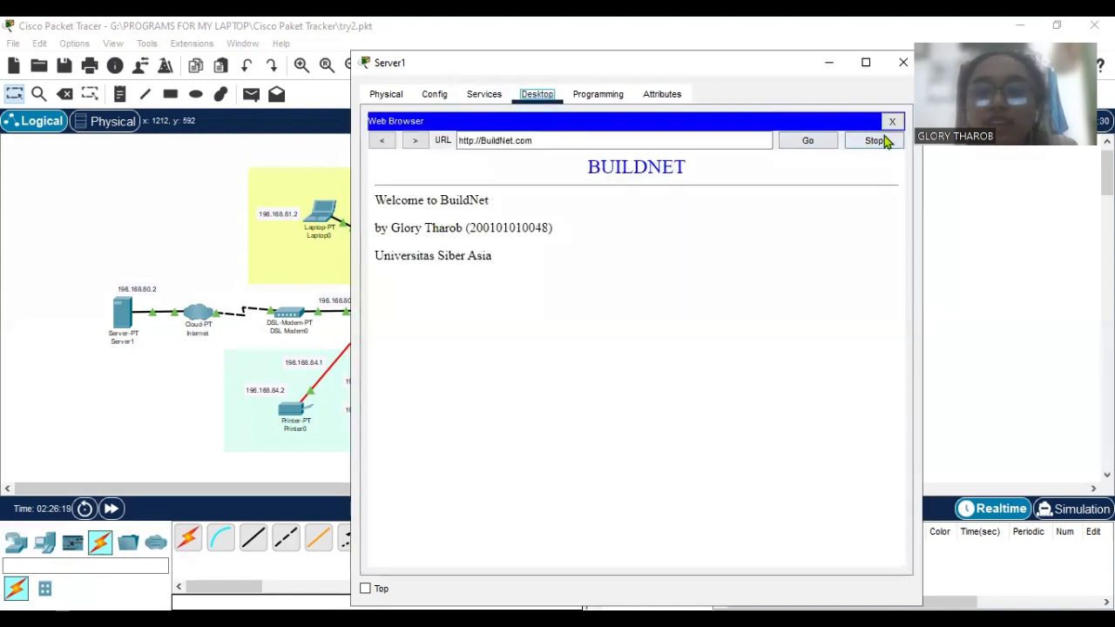
click(890, 122)
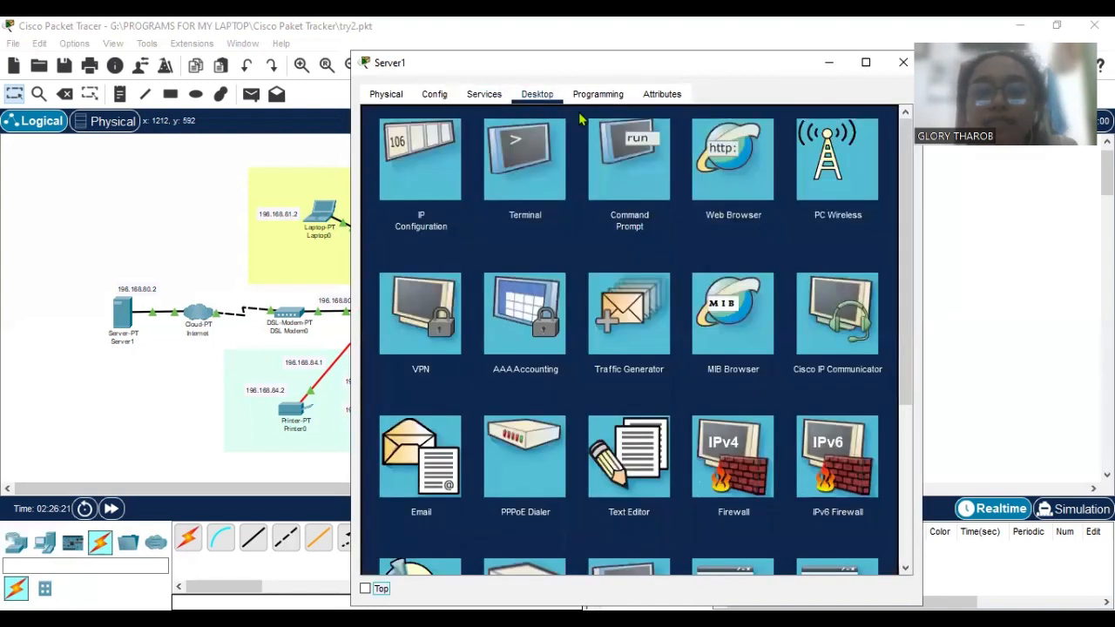
click(484, 94)
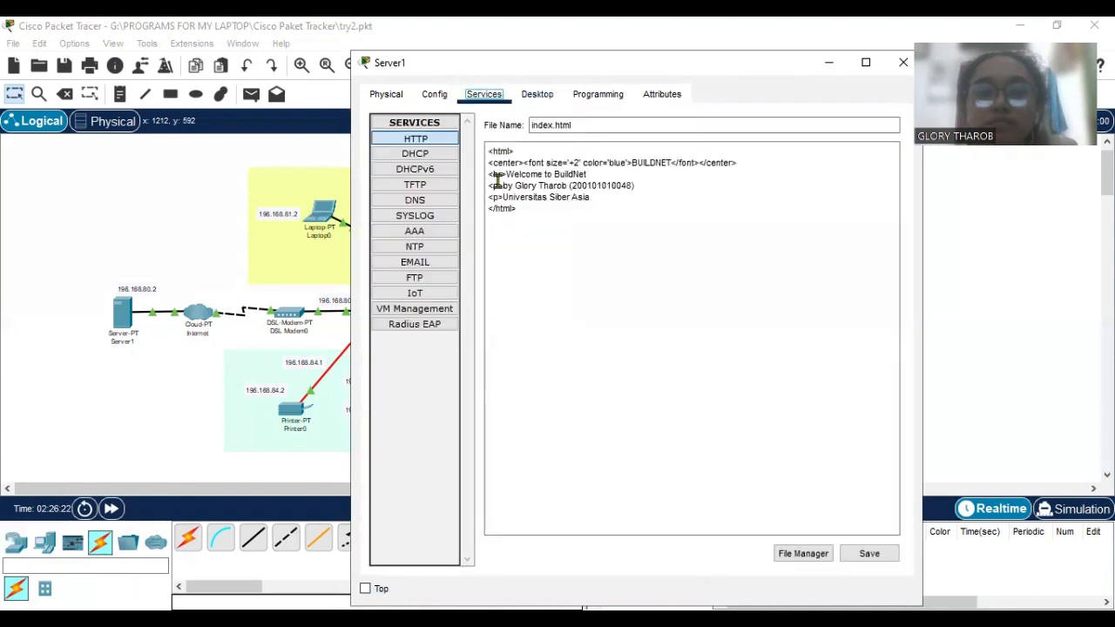
click(438, 263)
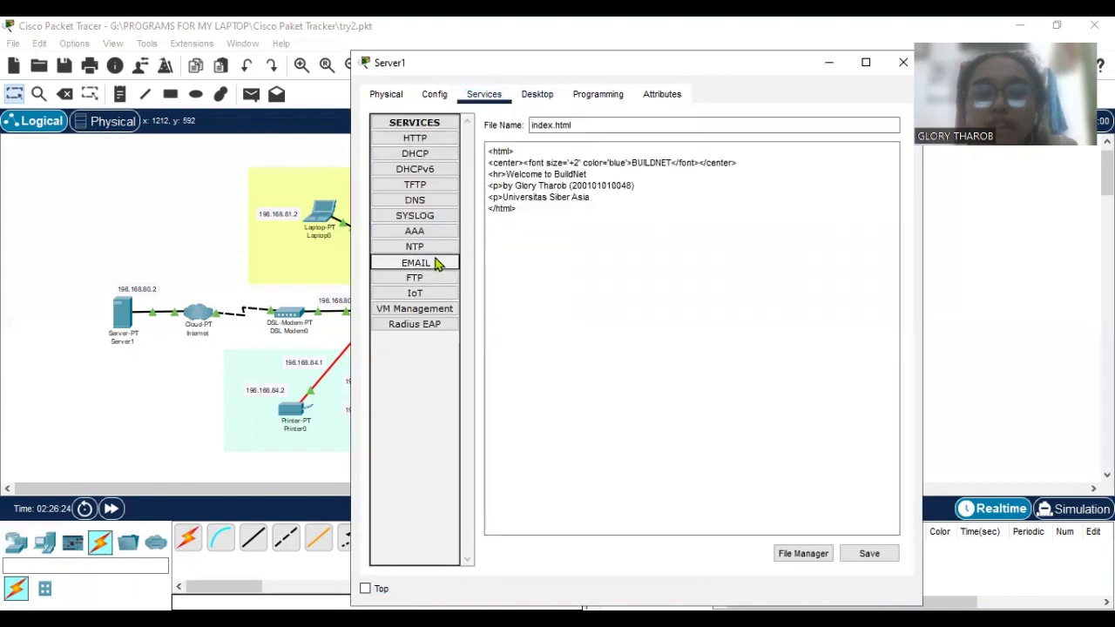
click(450, 249)
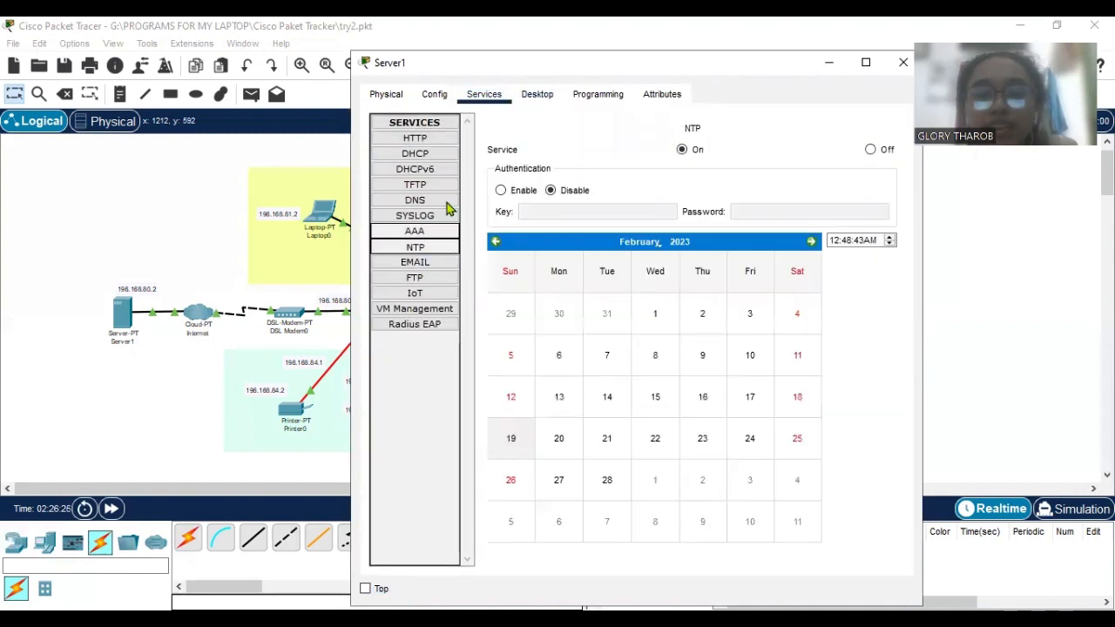
click(450, 201)
click(636, 370)
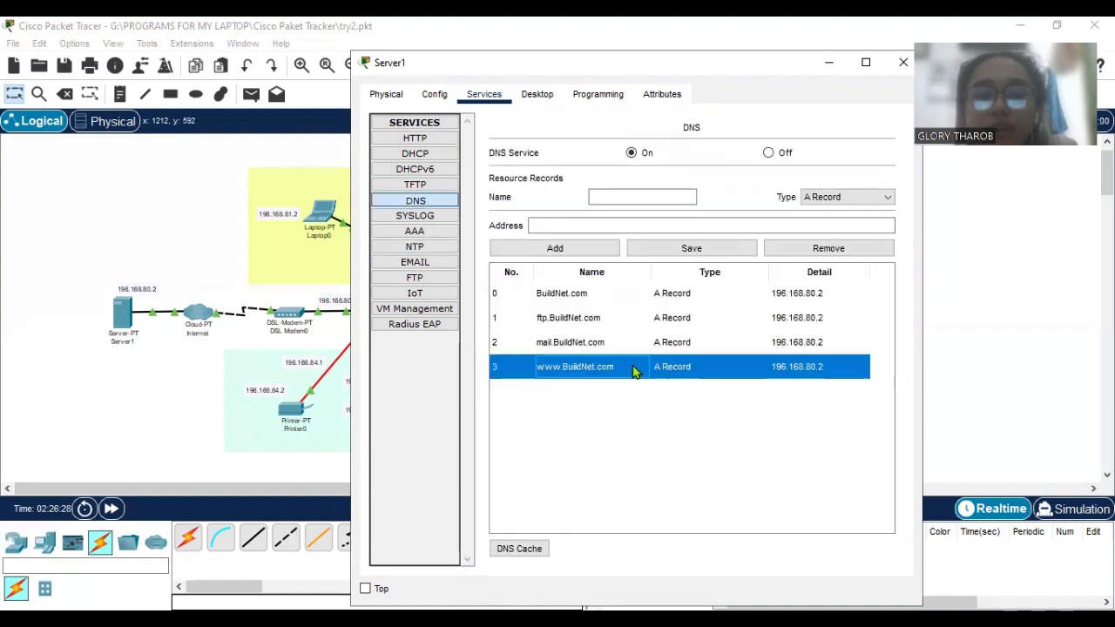
click(440, 144)
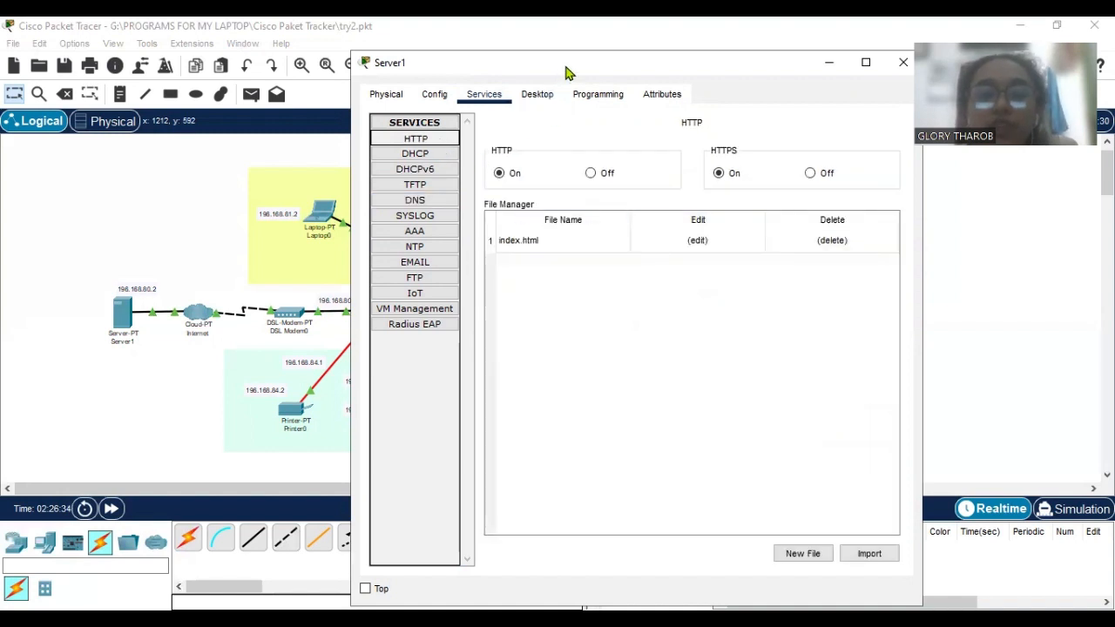
click(722, 249)
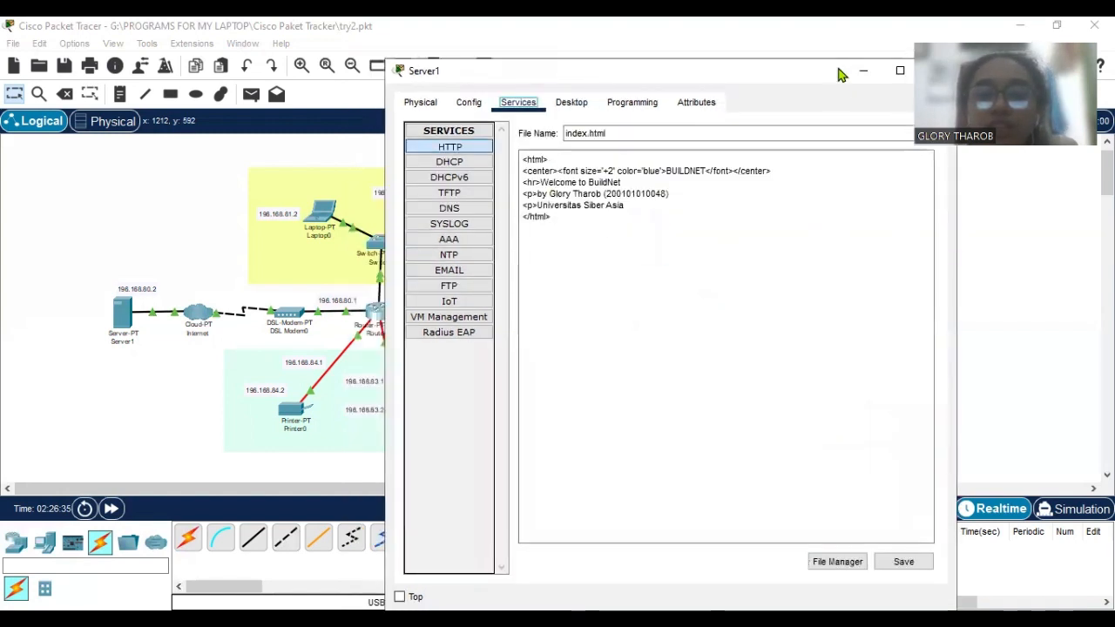
click(863, 71)
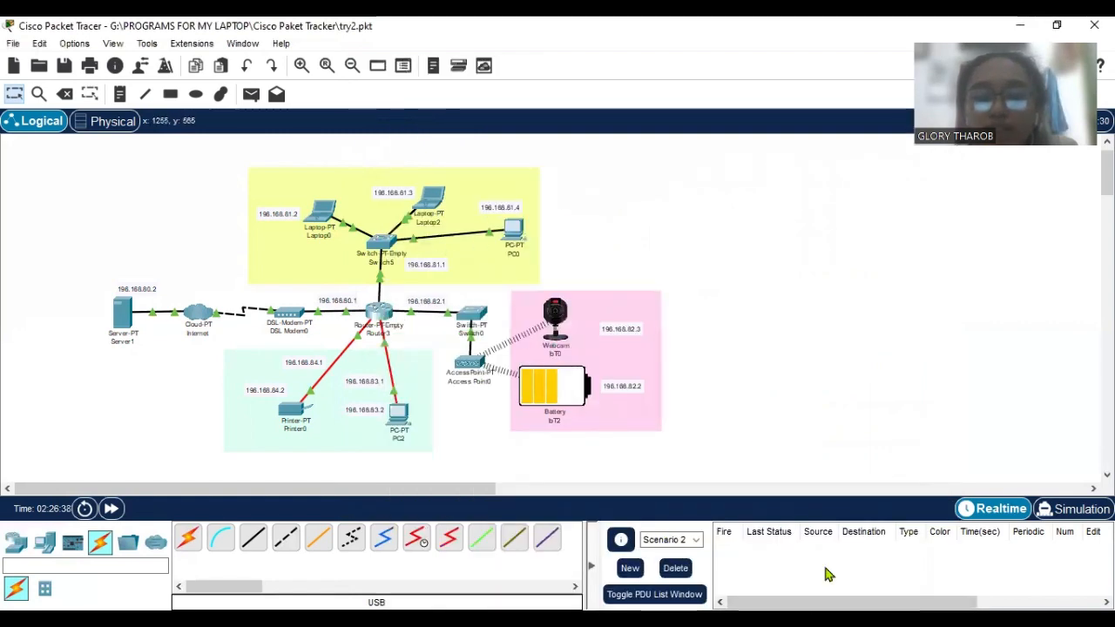
click(429, 200)
drag(749, 48, 739, 72)
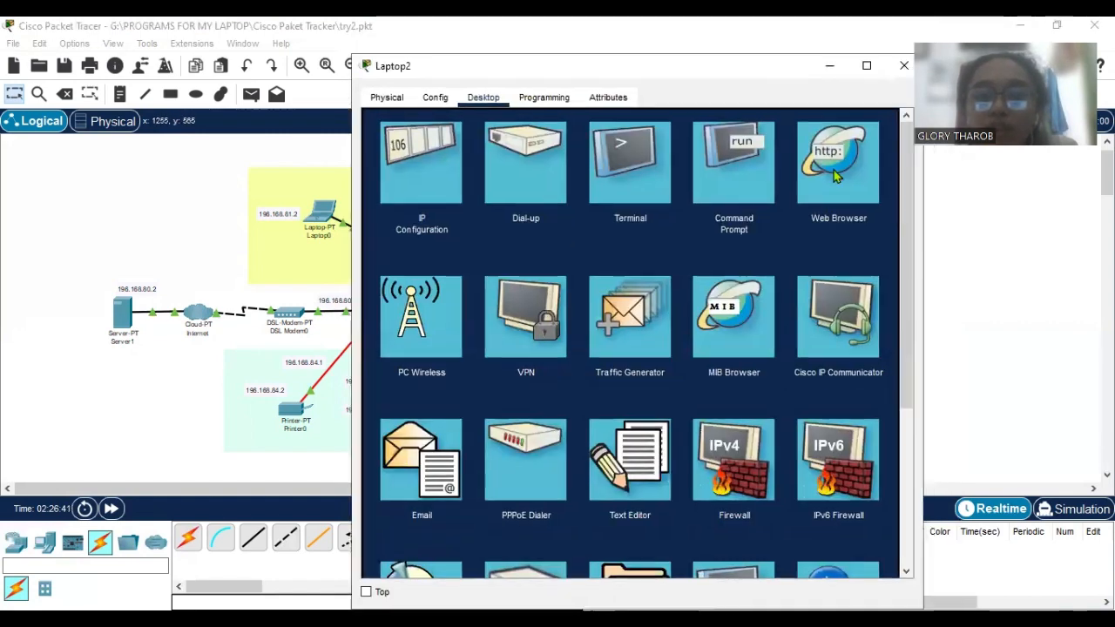
click(835, 176)
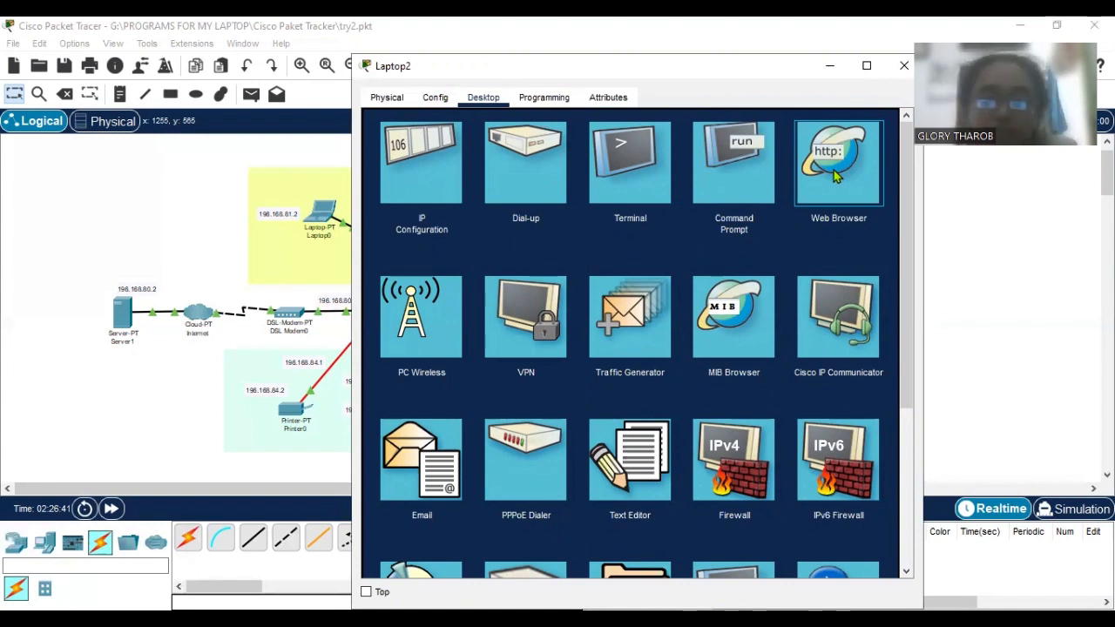
click(833, 177)
click(649, 141)
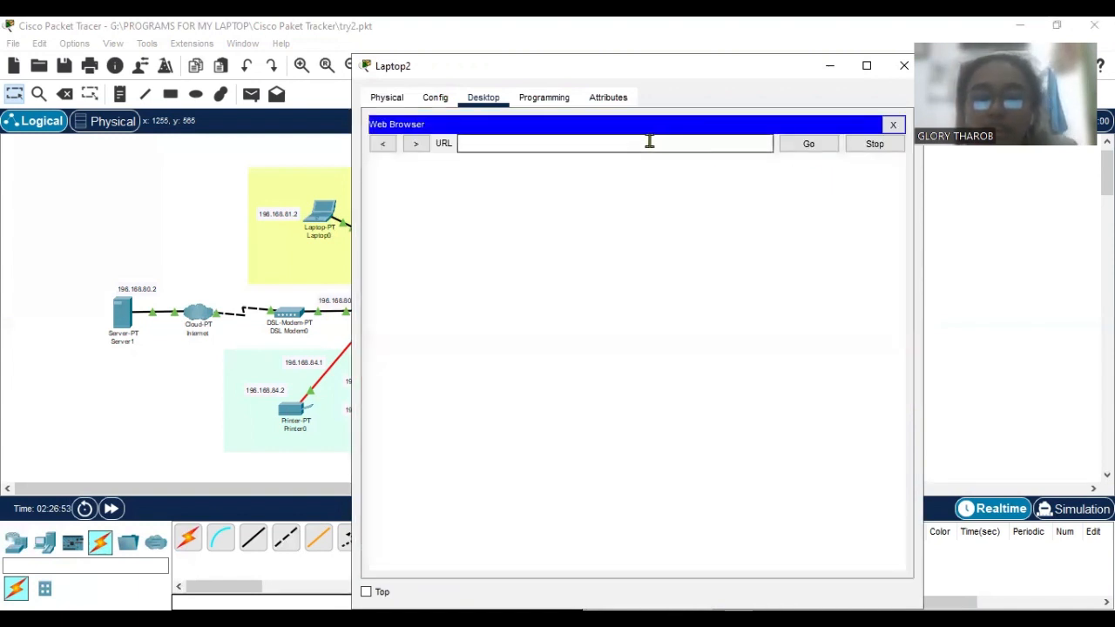
text(BuildNet.com)
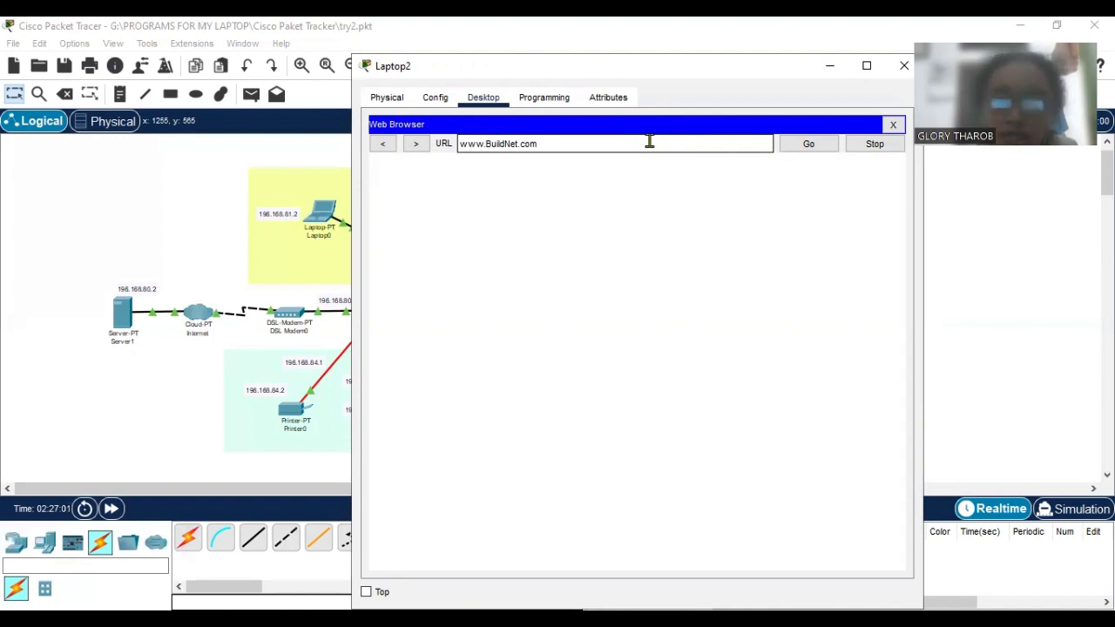
key(Return)
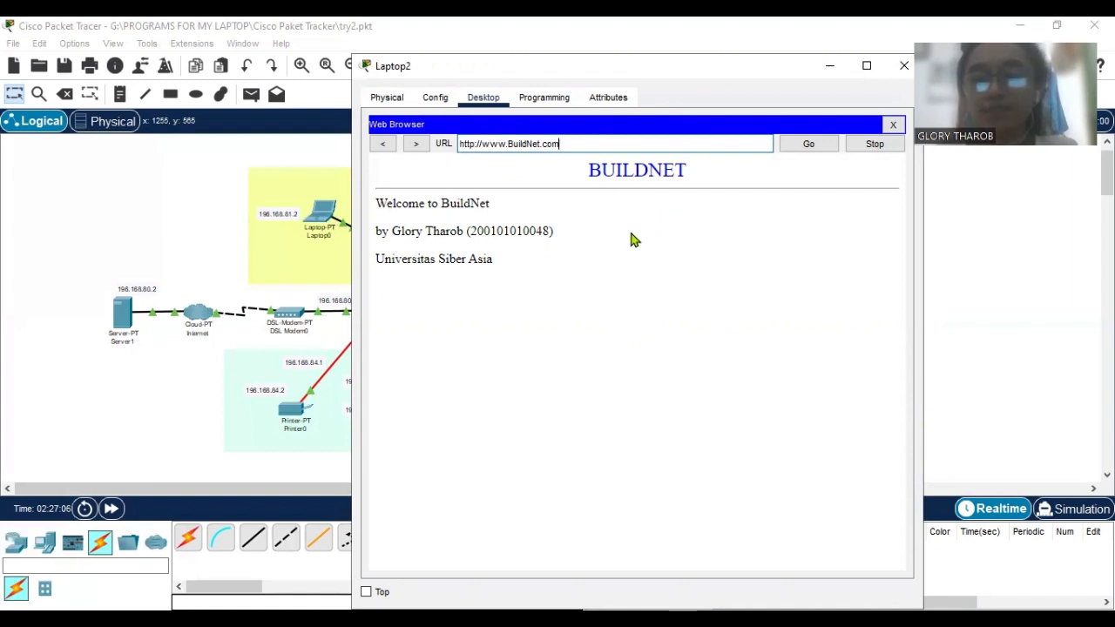
click(893, 124)
click(829, 68)
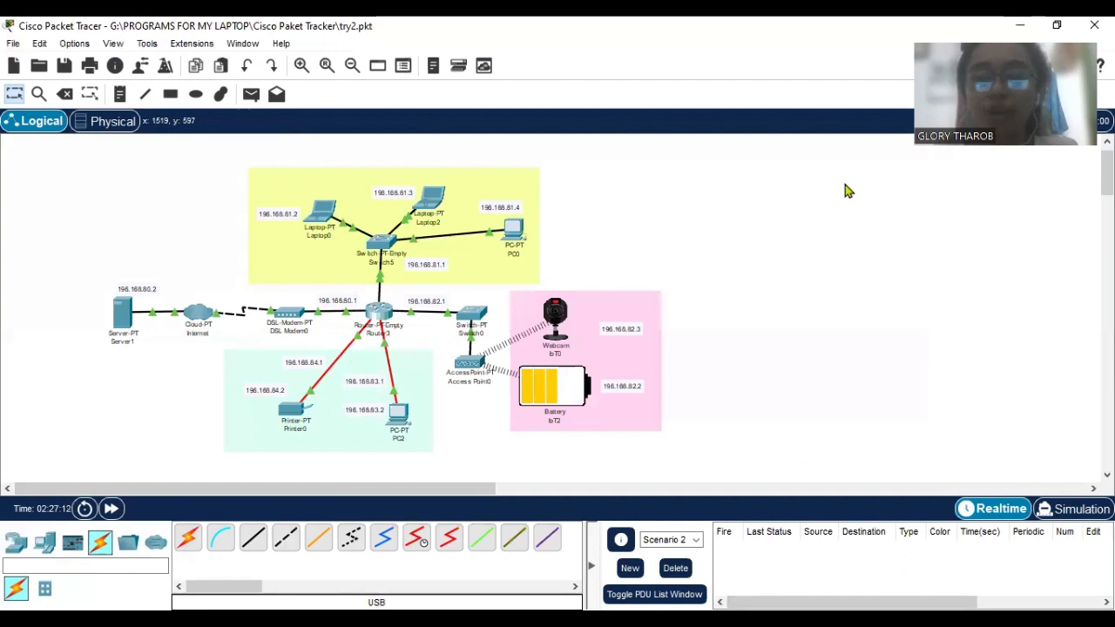
Bring up PC2's Web Browser and recheck the BuildNet.com DNS record and the HTTP service on Server1.
key(alt+Tab)
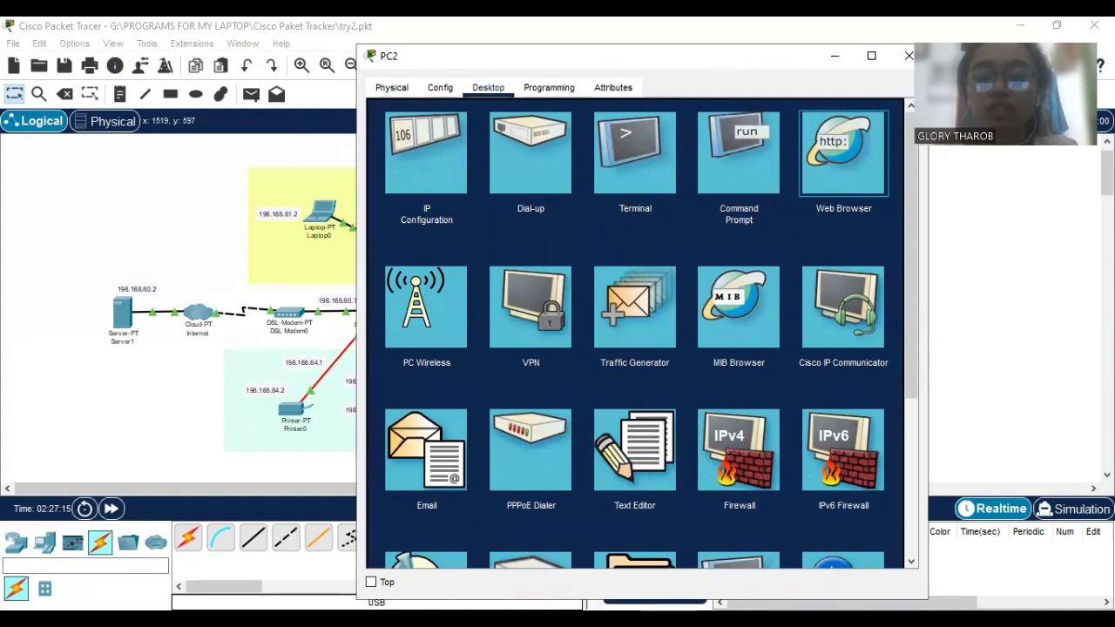
click(1094, 26)
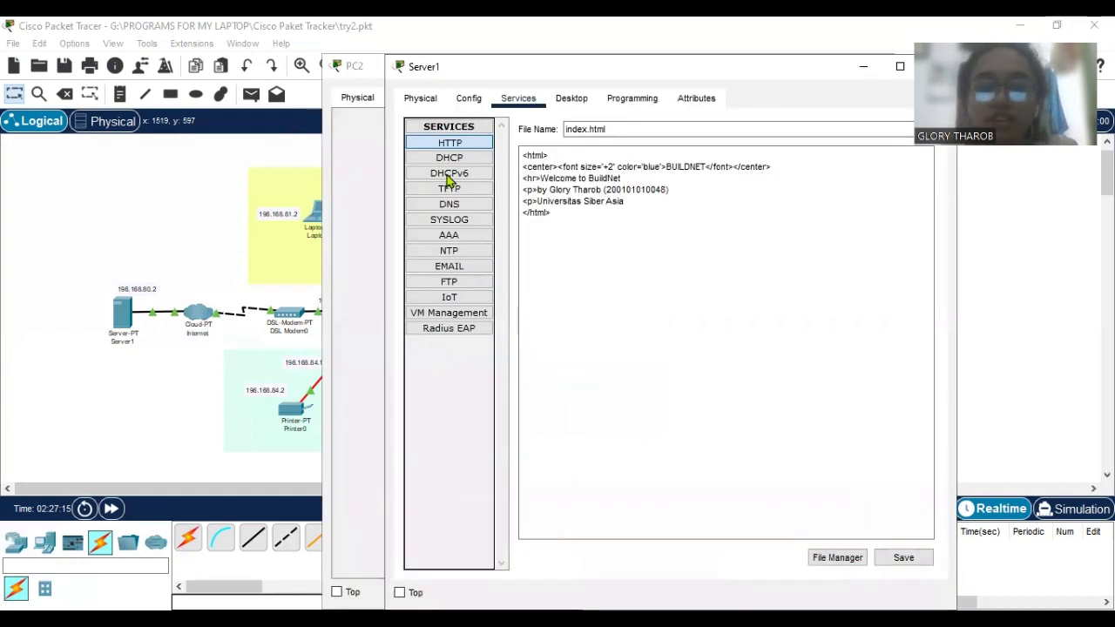
click(466, 251)
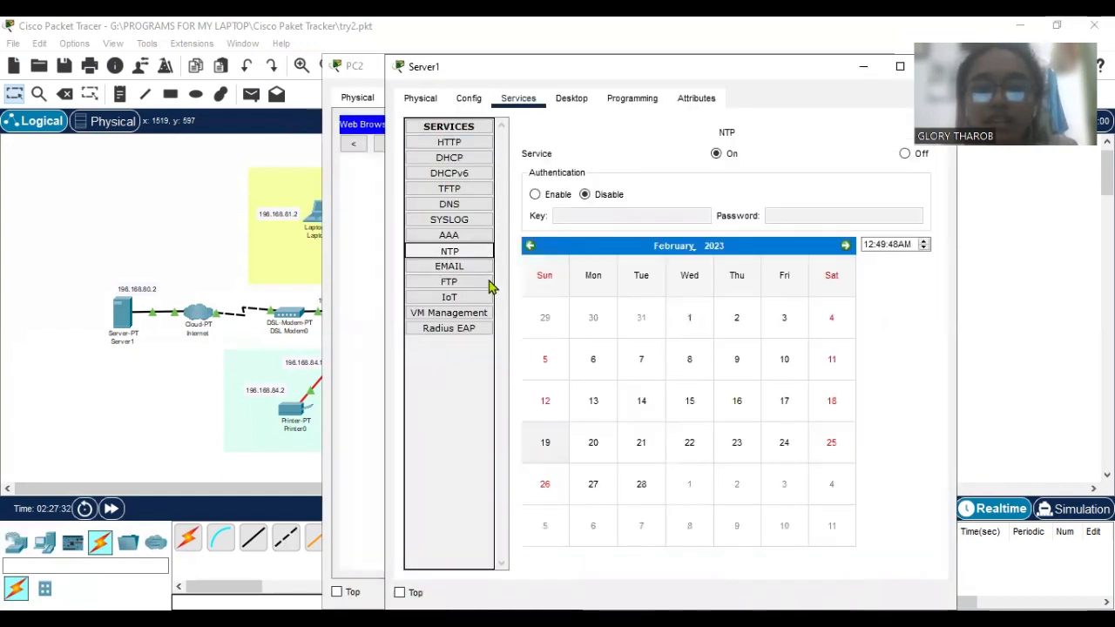
click(469, 207)
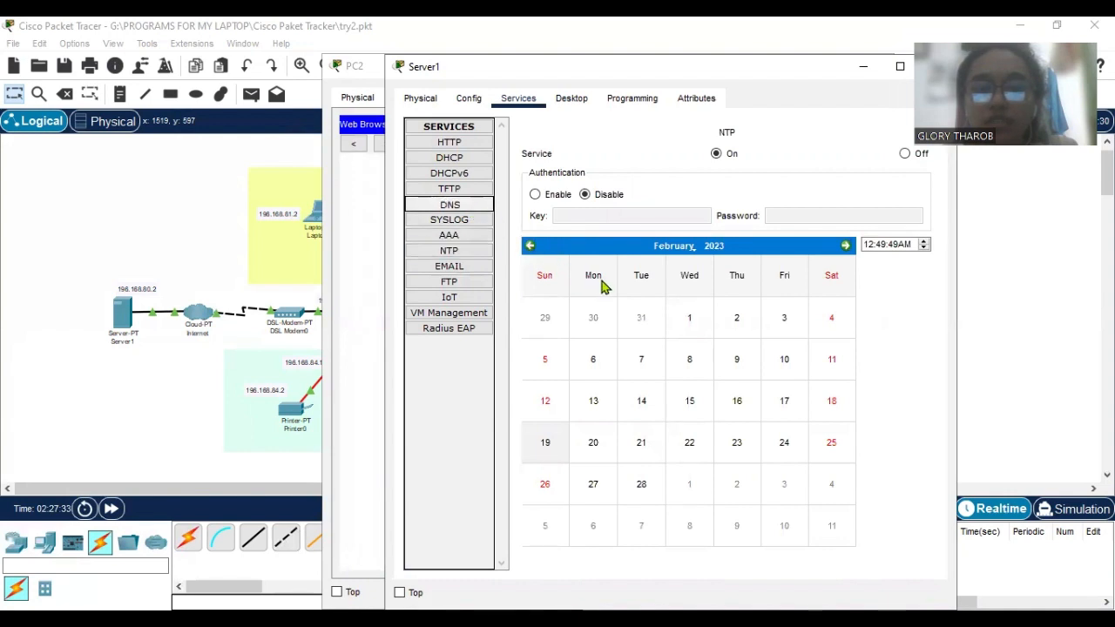
click(641, 301)
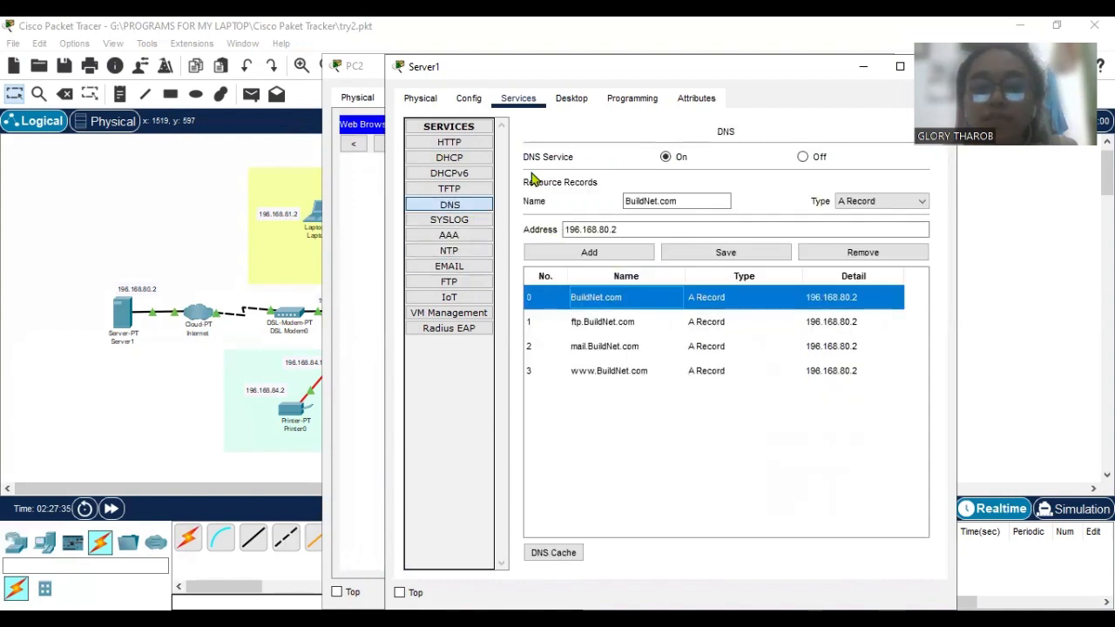
click(466, 143)
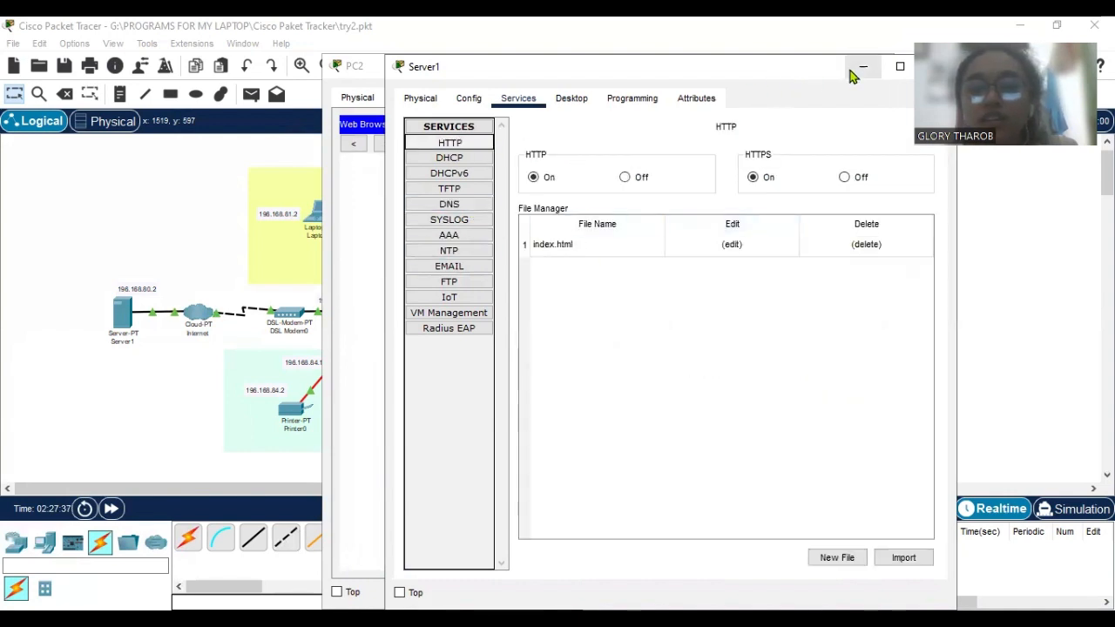
Load BuildNet.com in PC2's Web Browser, and put the browser and the PC2 window away.
click(585, 150)
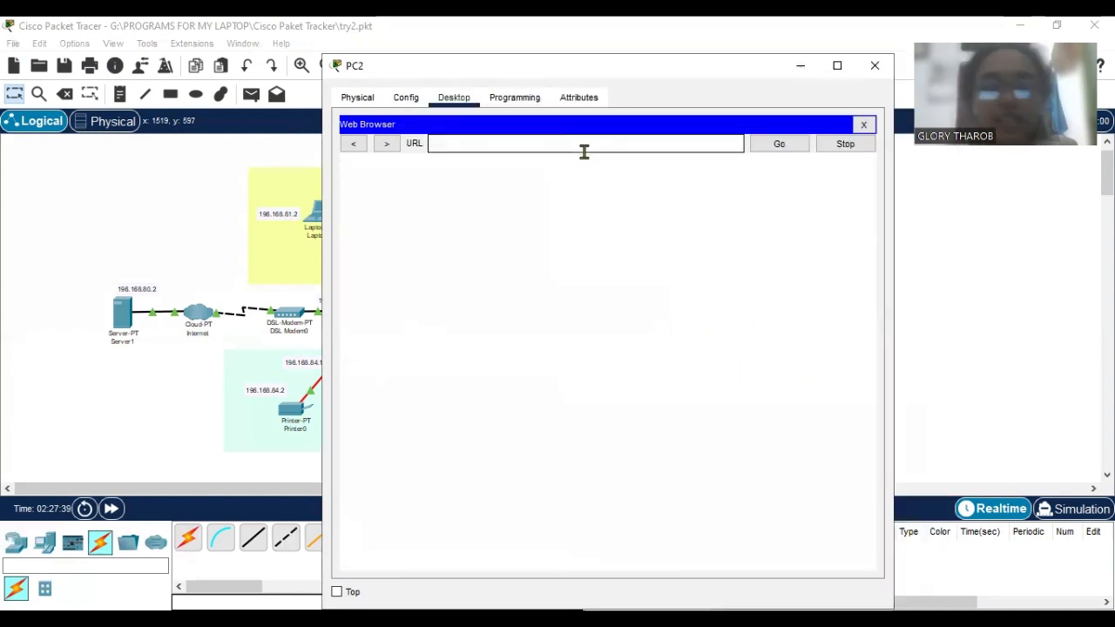
text(Buil)
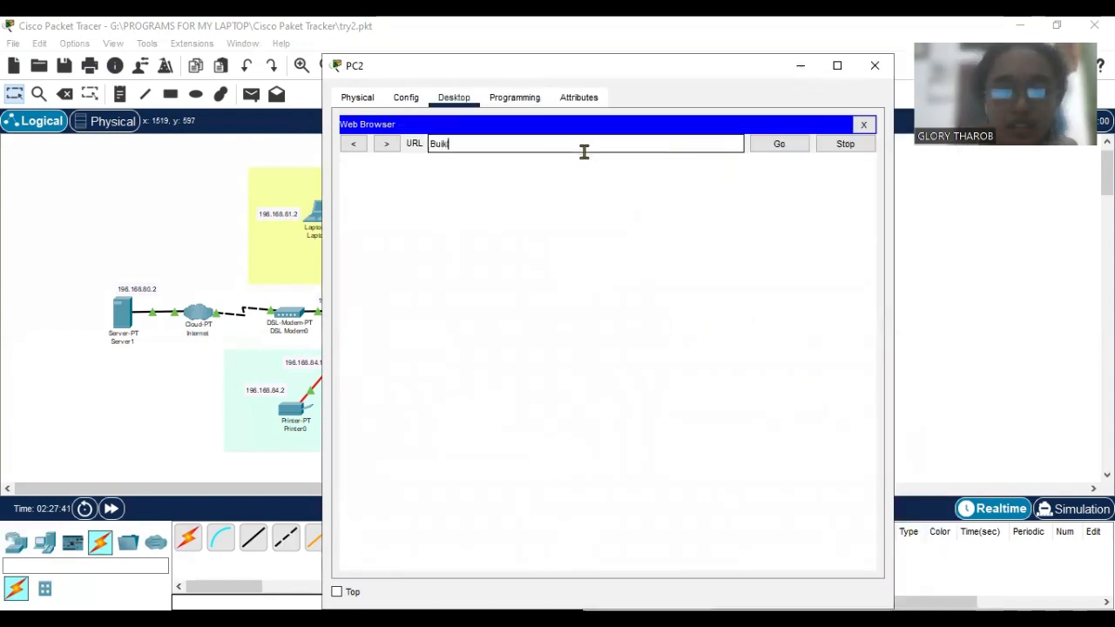
text(dNe)
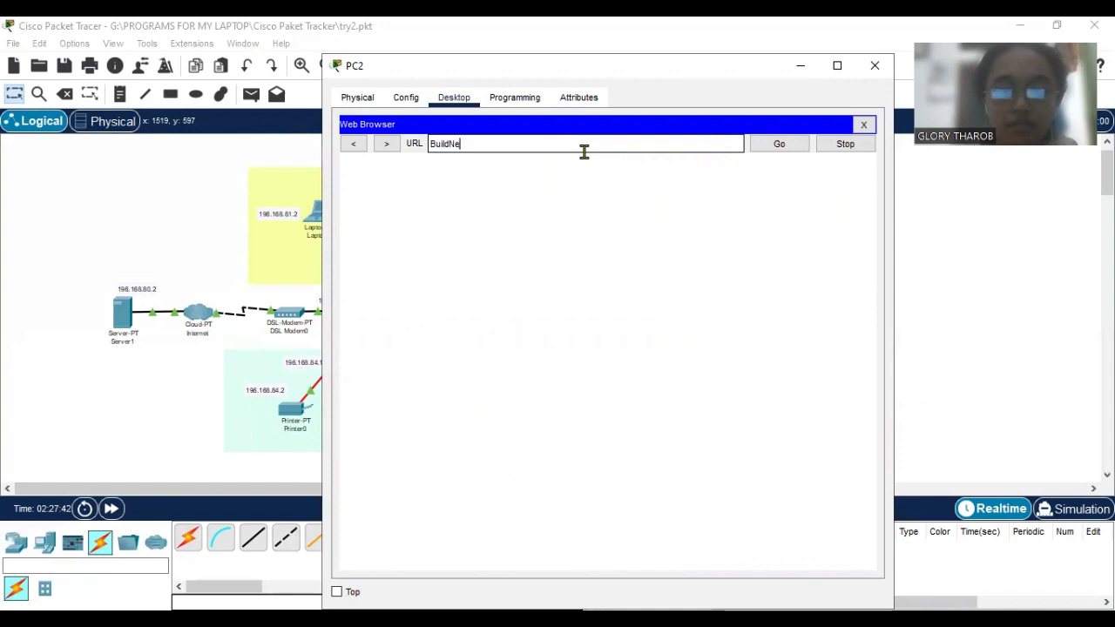
text(t.com)
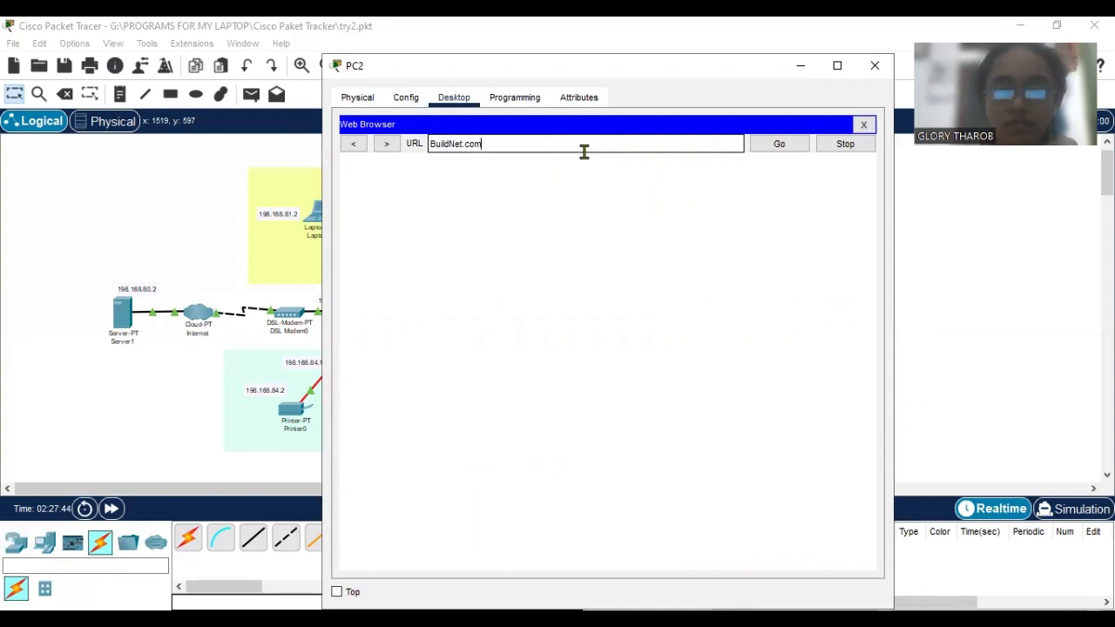
key(Return)
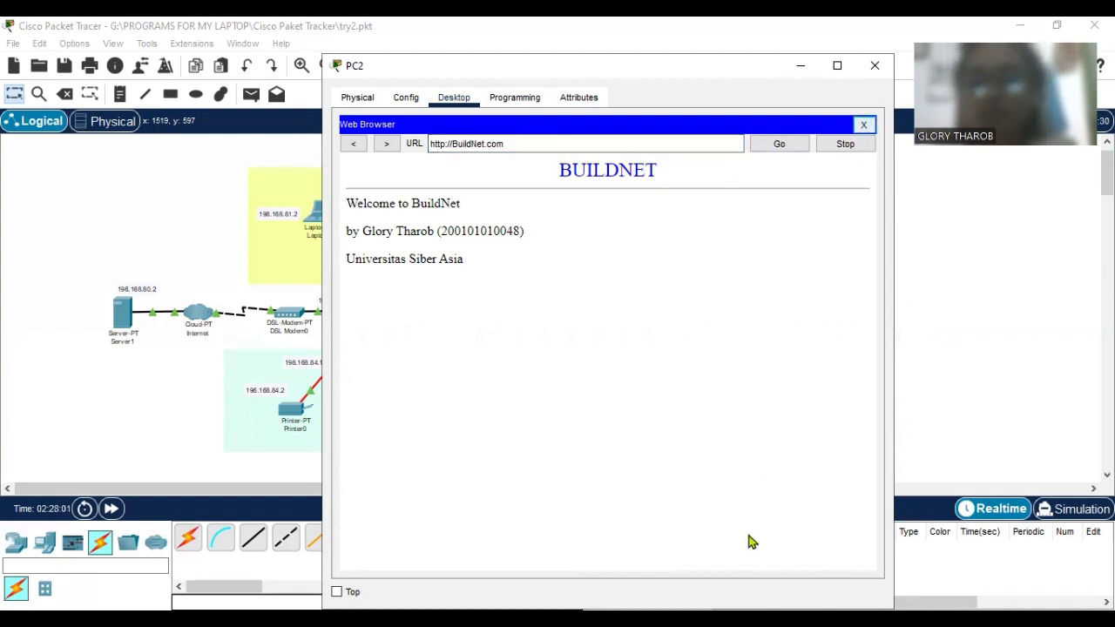
click(864, 124)
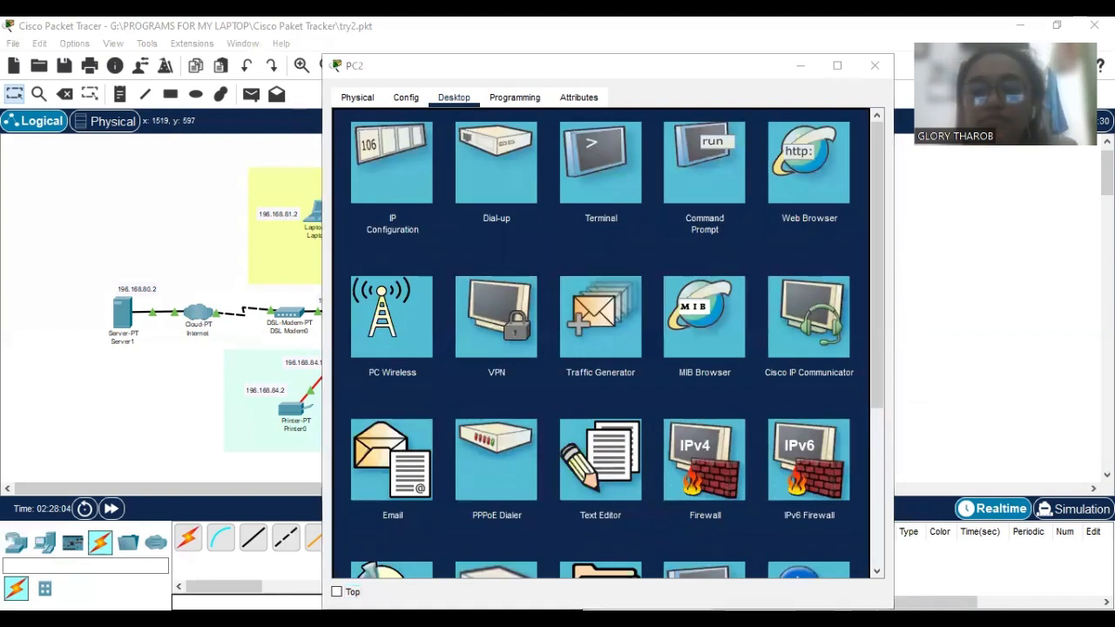
click(801, 65)
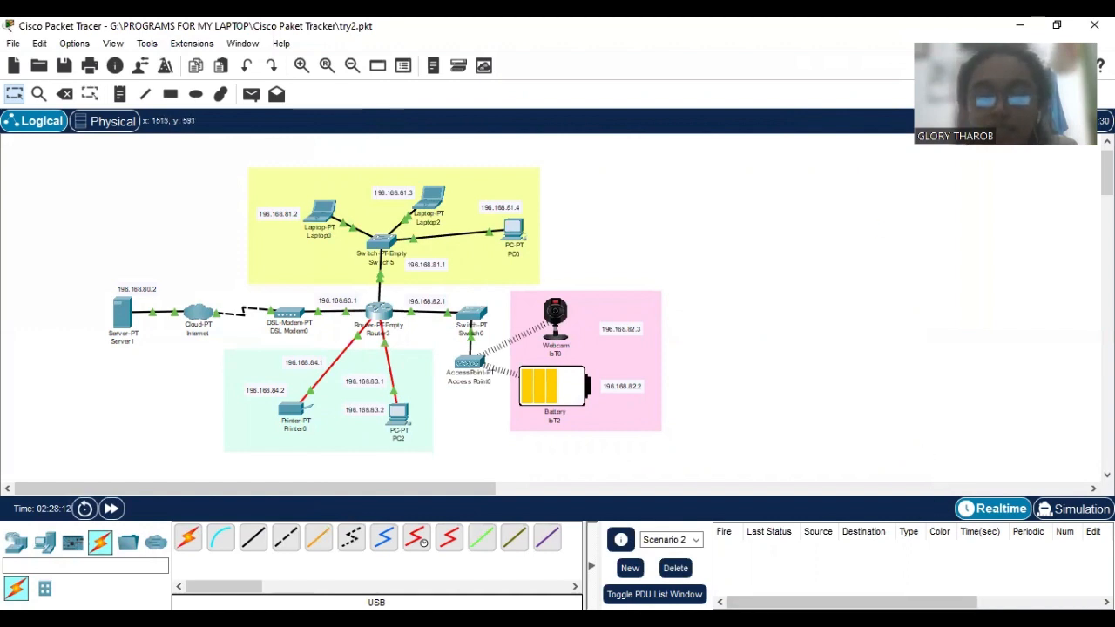
Open Server1's EMAIL service and inspect its domain name and the admin account's user name and password fields.
click(122, 311)
click(460, 265)
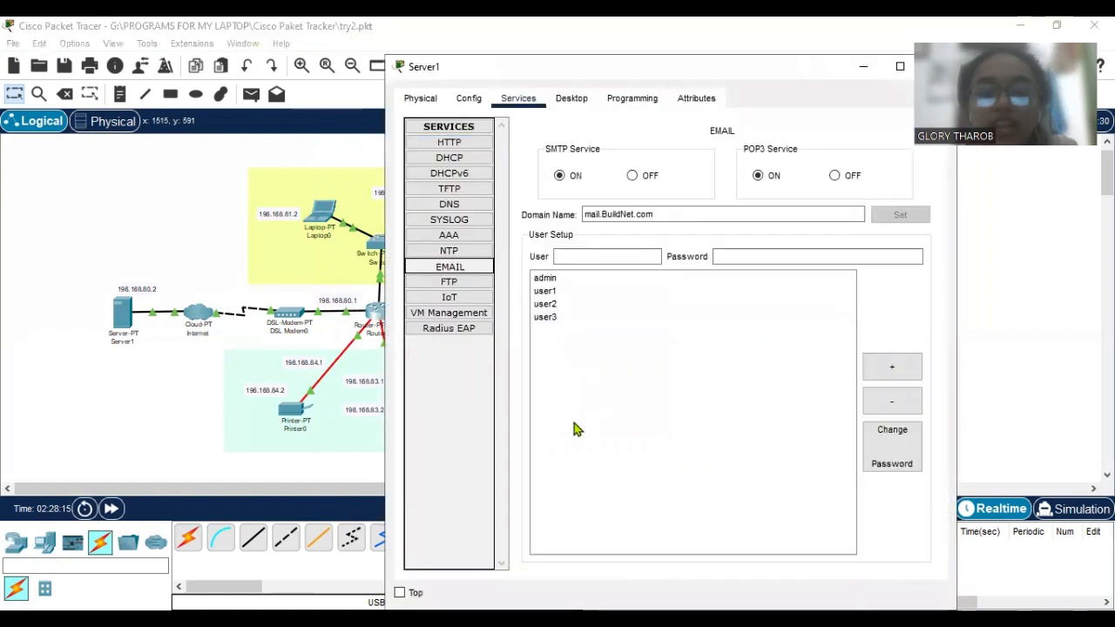
click(584, 280)
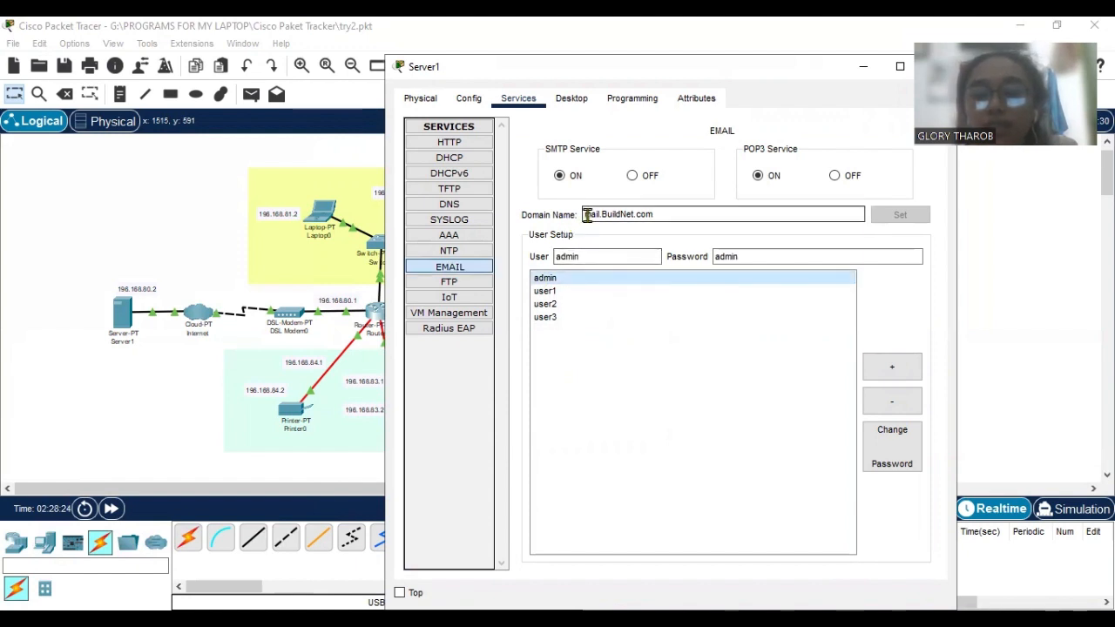
click(658, 215)
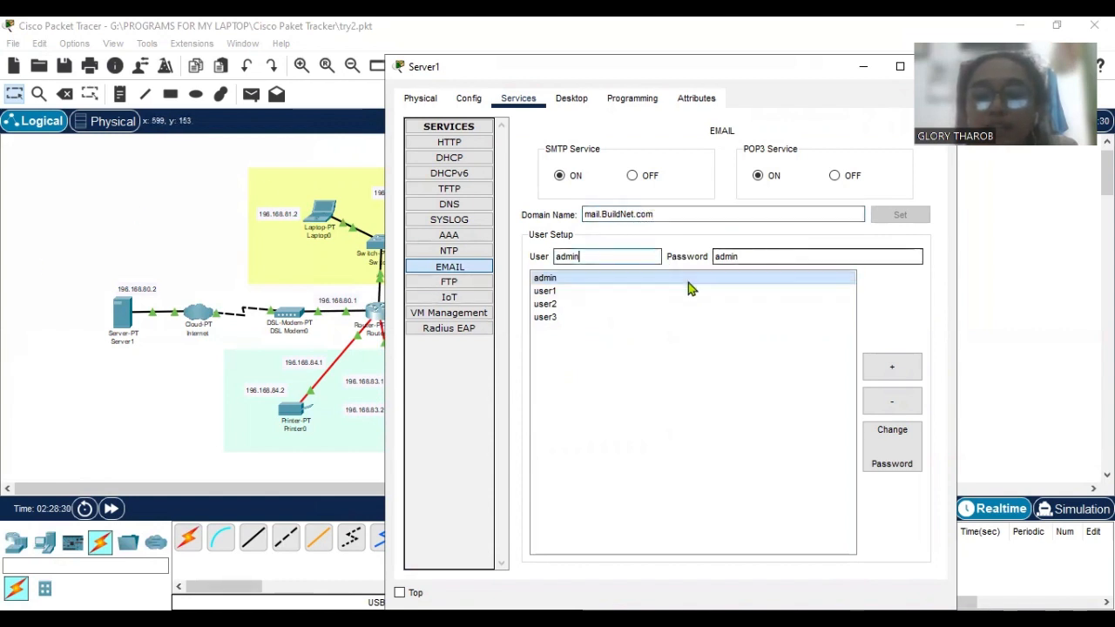
click(635, 256)
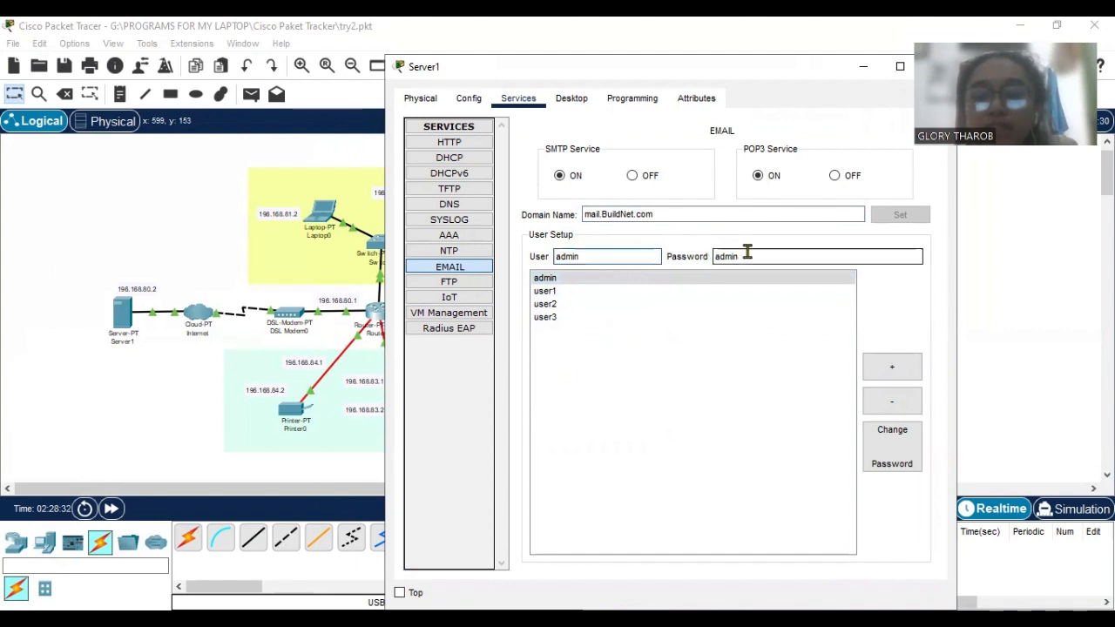
click(749, 254)
Inspect the user1, user2 and user3 mail accounts in Server1's EMAIL service.
click(653, 291)
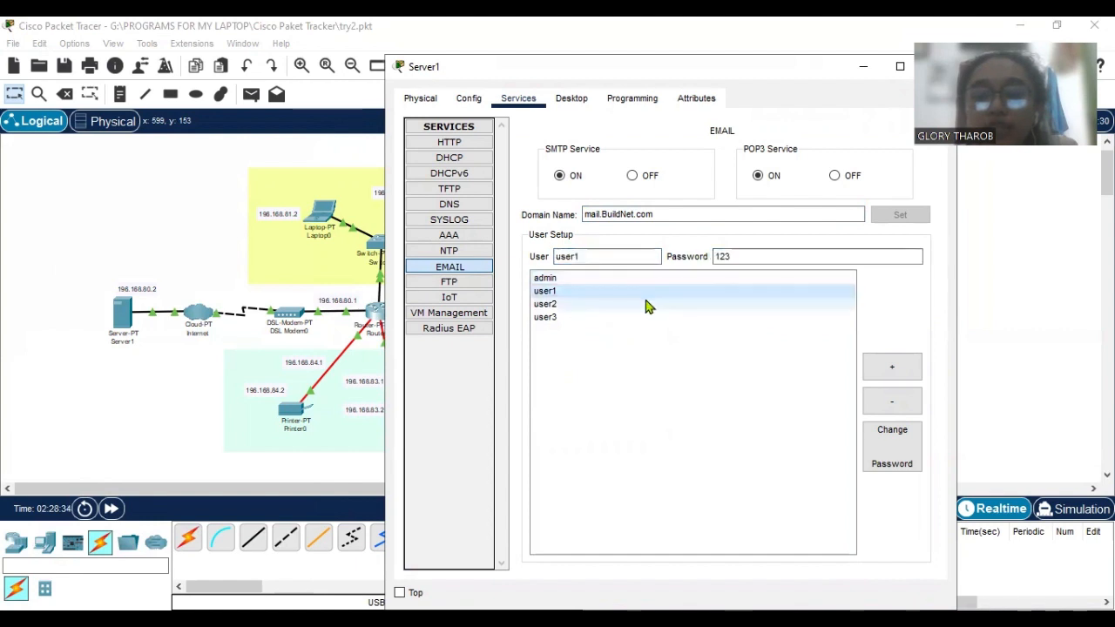
click(648, 304)
click(649, 317)
click(645, 306)
click(650, 294)
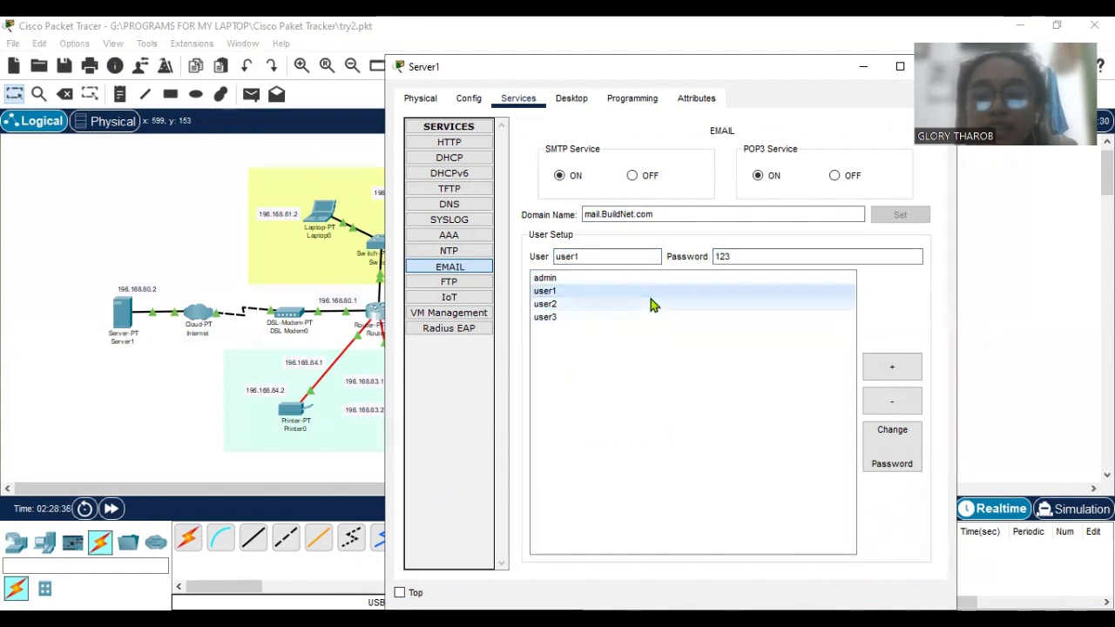
Recheck the user3 and user2 mail accounts in Server1's EMAIL service and shift the Server1 window to uncover the service settings.
click(656, 318)
click(654, 307)
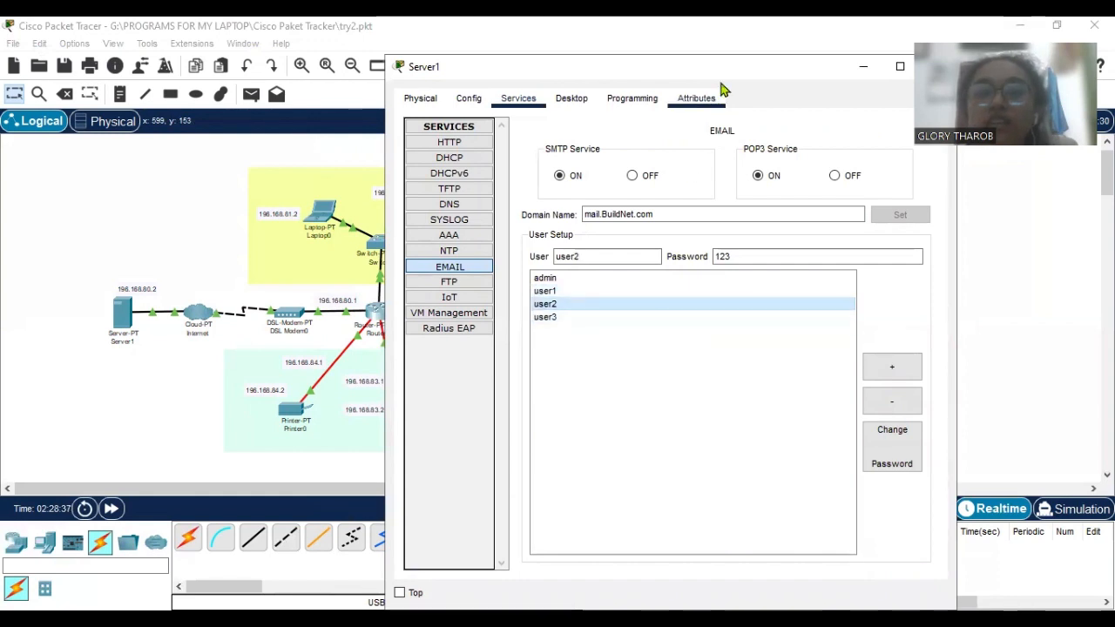
drag(720, 74, 683, 66)
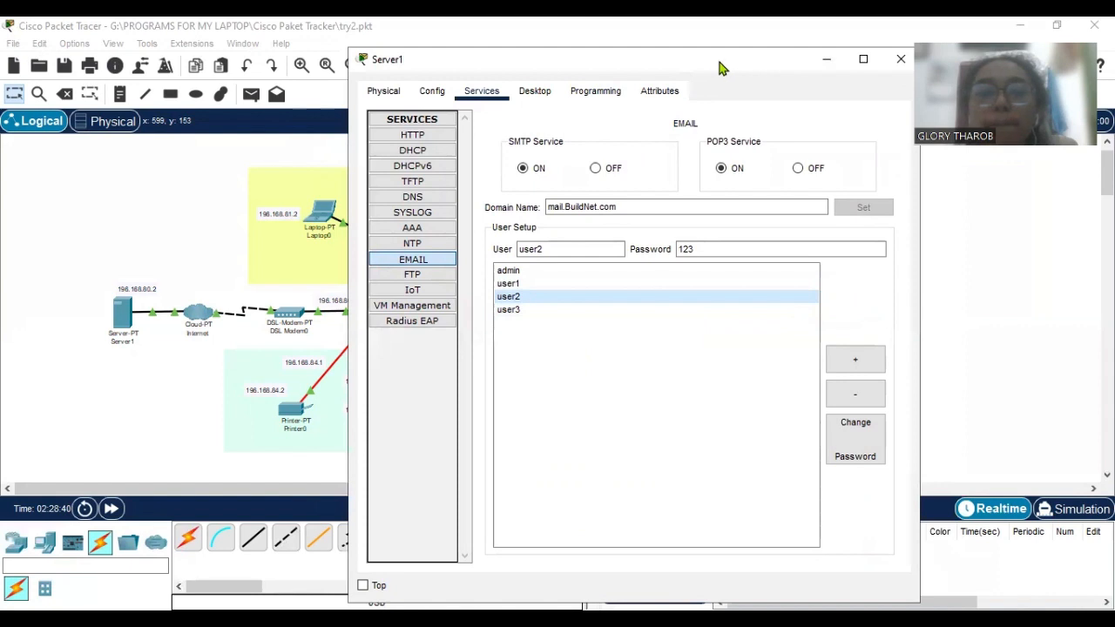
drag(697, 70, 673, 82)
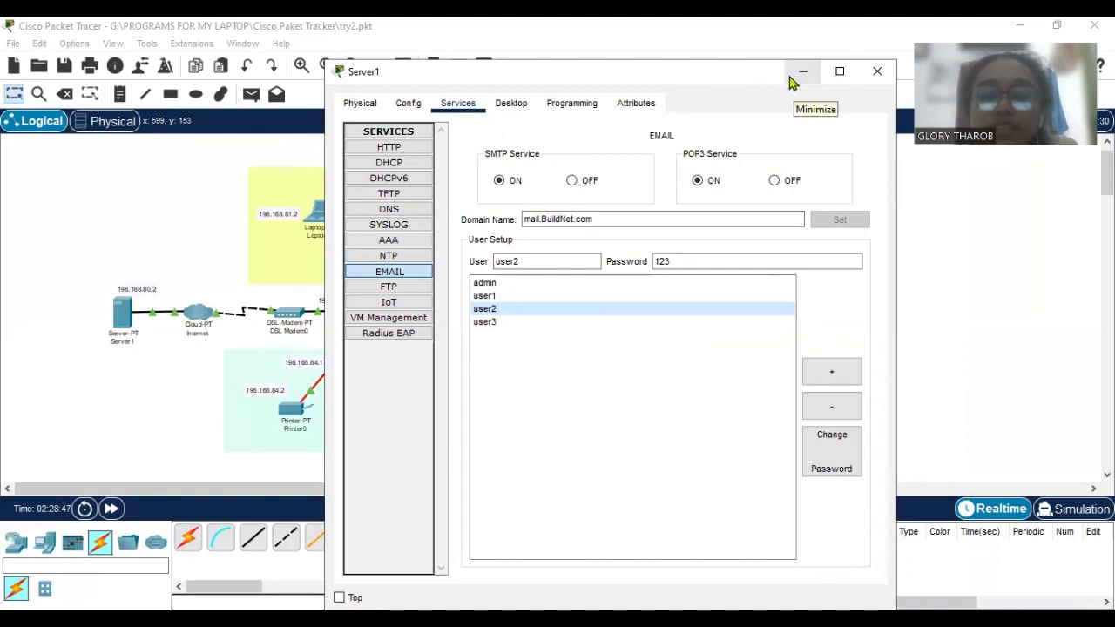
drag(756, 76, 763, 70)
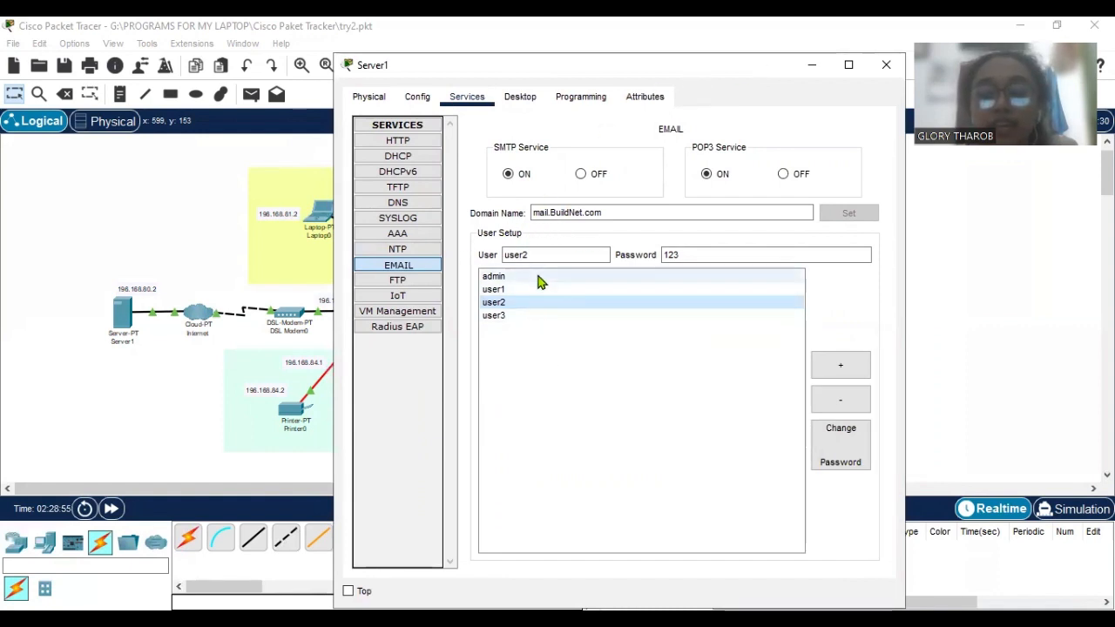
drag(670, 73, 679, 77)
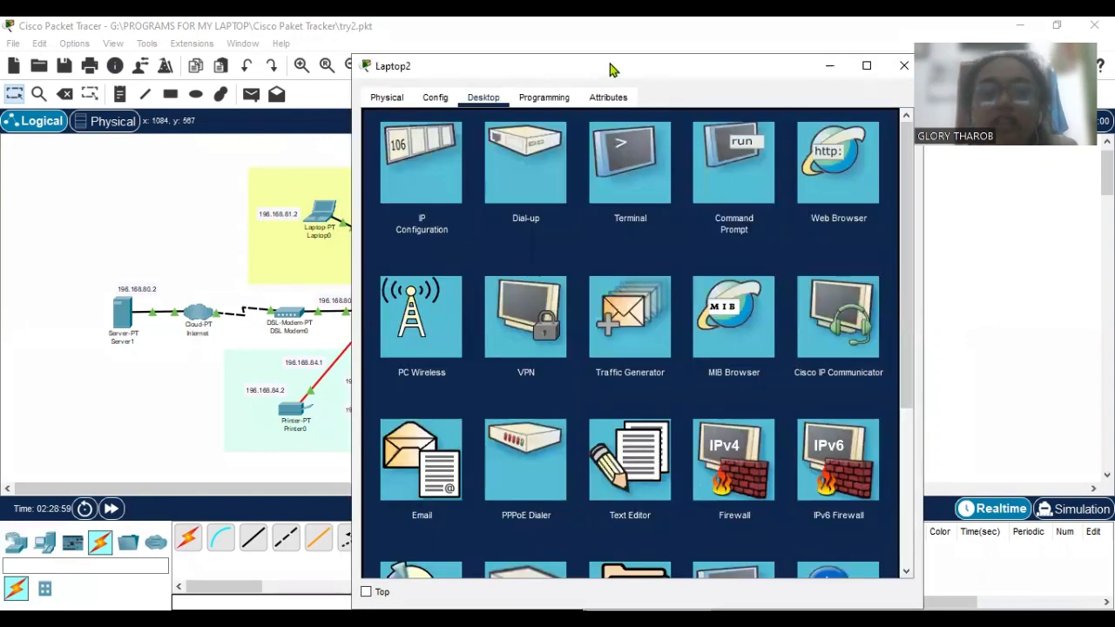
Open Laptop2's Email application and inspect the name and logon user name in its mail configuration, closing the configuration again.
drag(610, 68, 625, 60)
scroll(509, 355, down, 3)
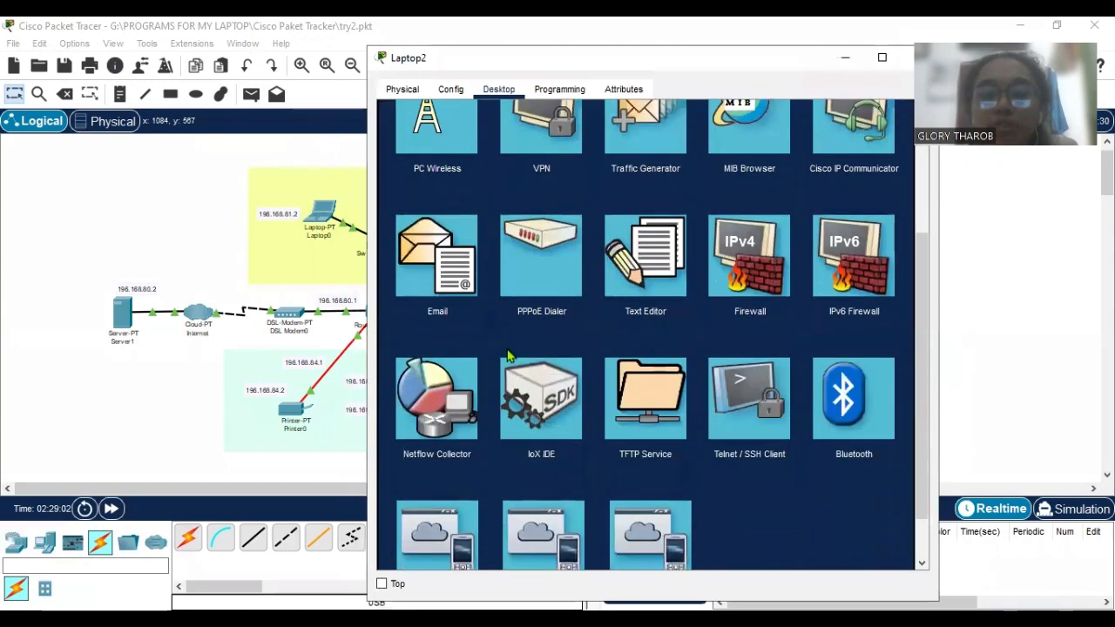
click(444, 269)
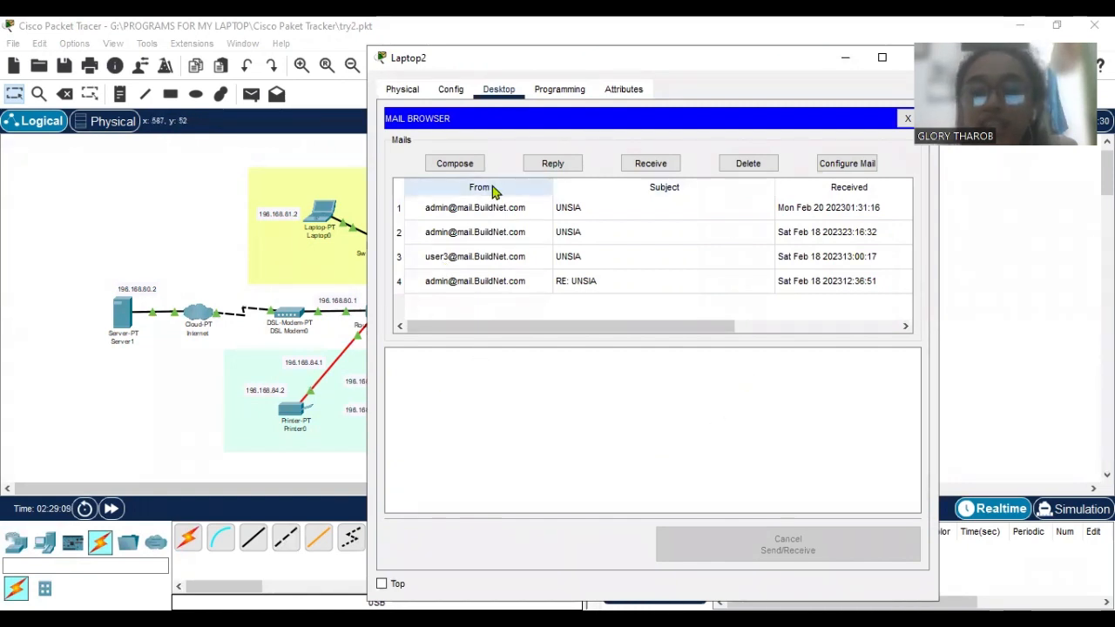
click(847, 167)
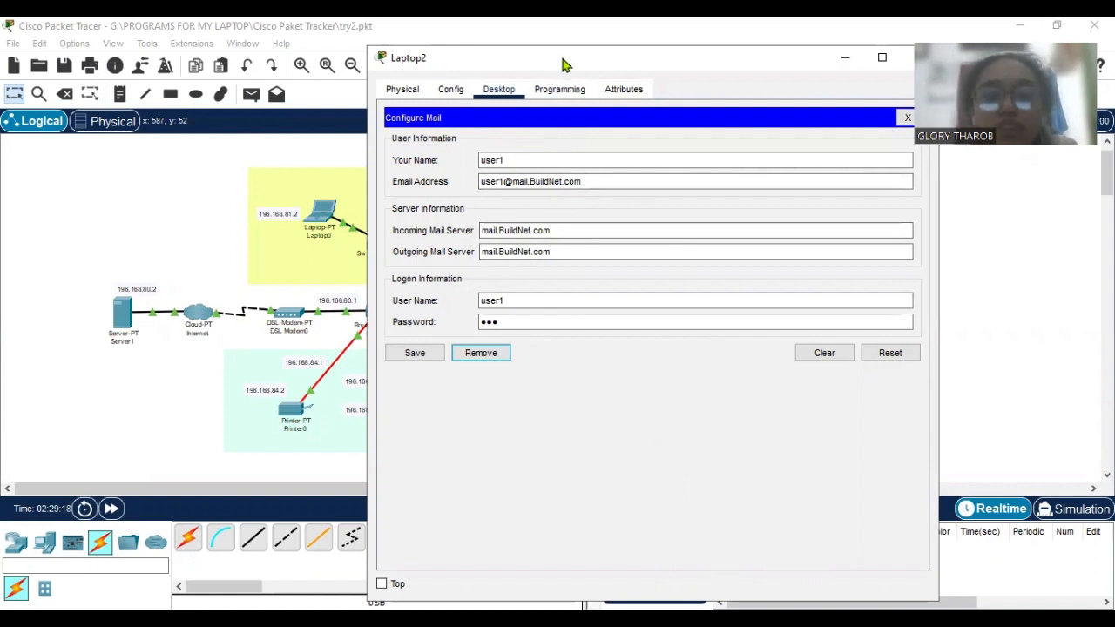
drag(563, 60, 573, 66)
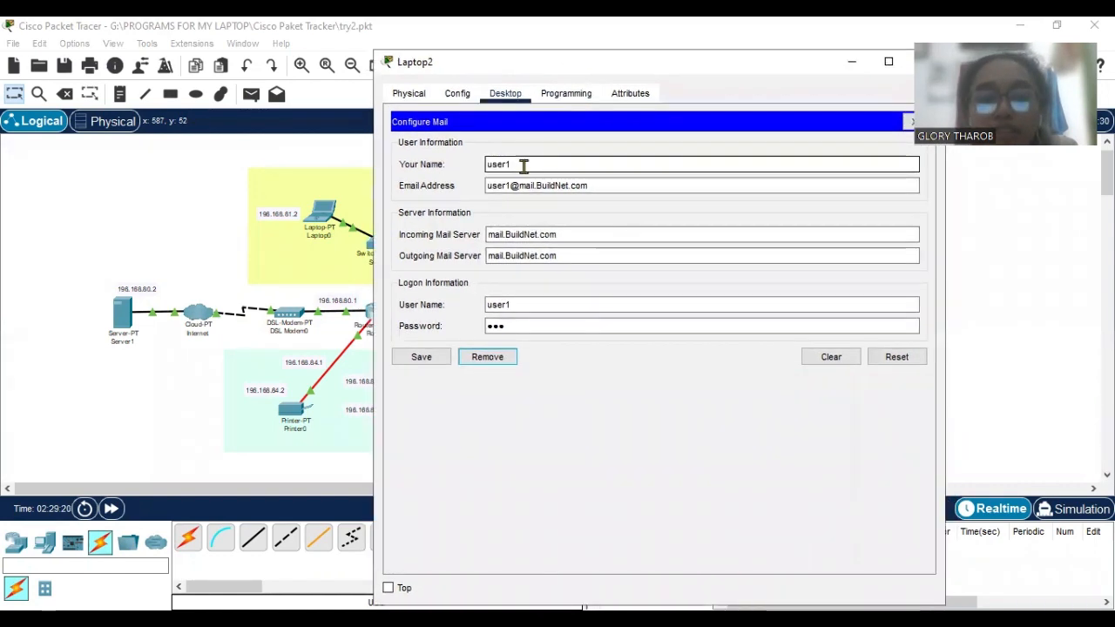
click(523, 167)
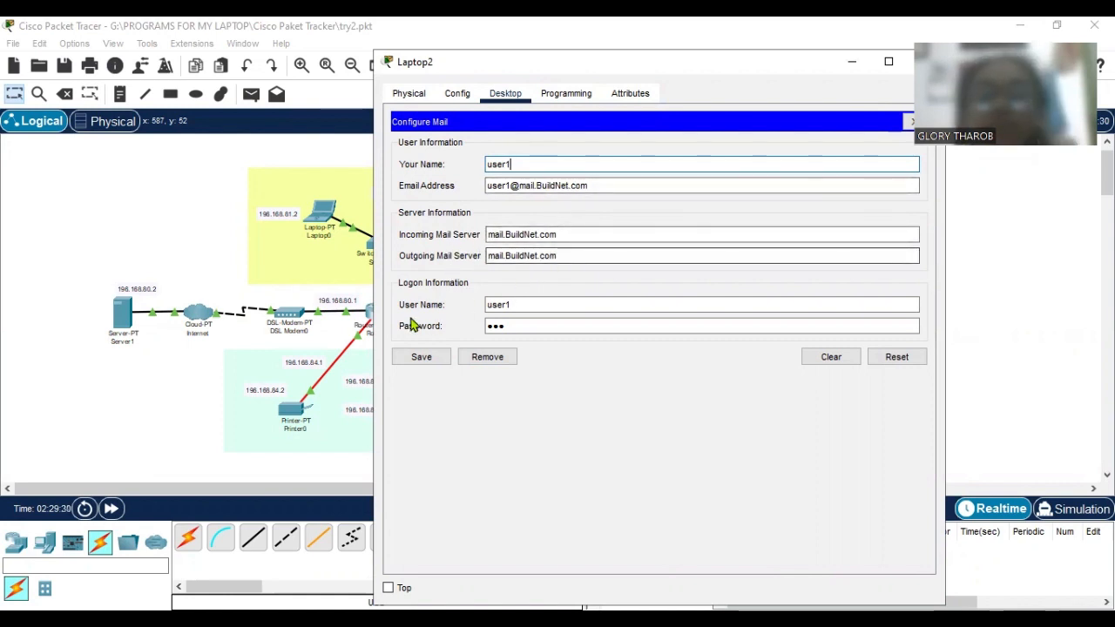
click(532, 307)
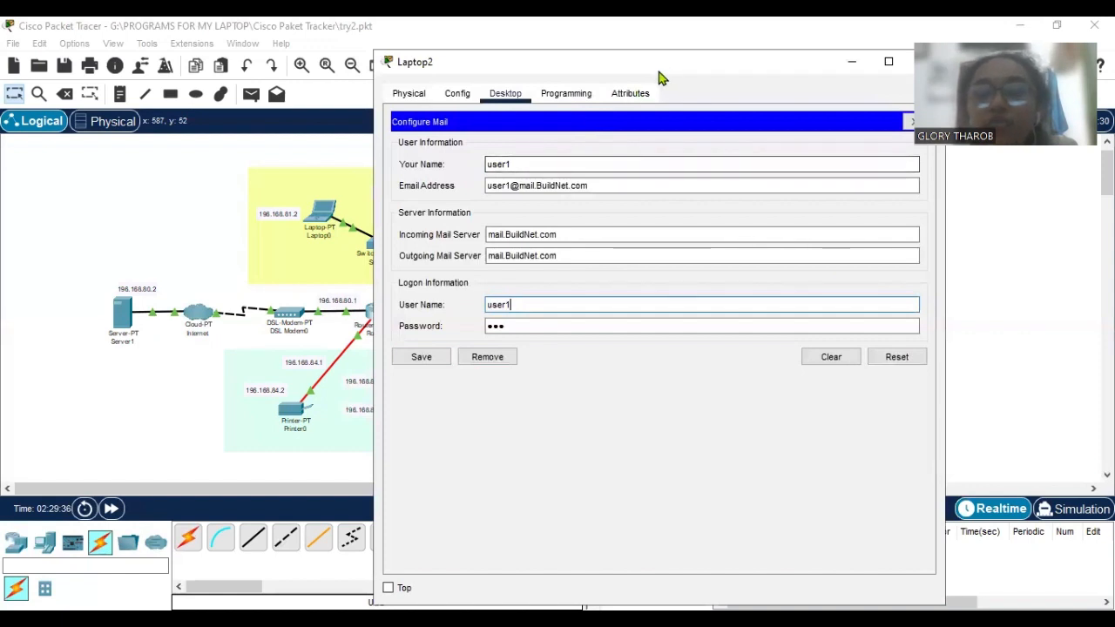
click(911, 122)
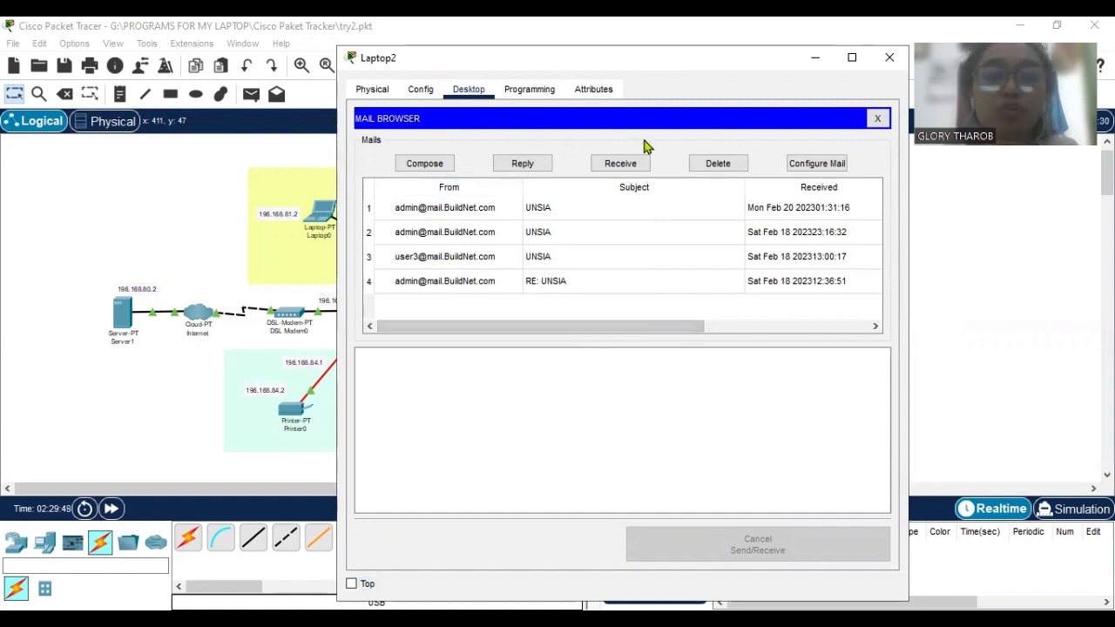
Review Laptop2's mail configuration once more, return to its mail browser and move the window aside to view the topology.
click(814, 163)
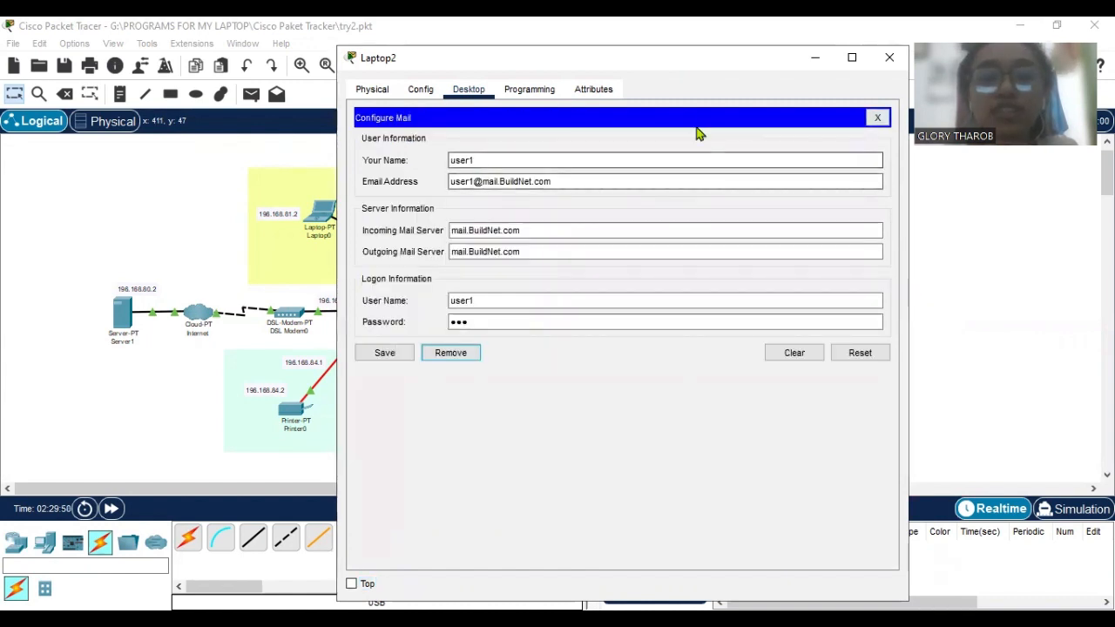
click(876, 119)
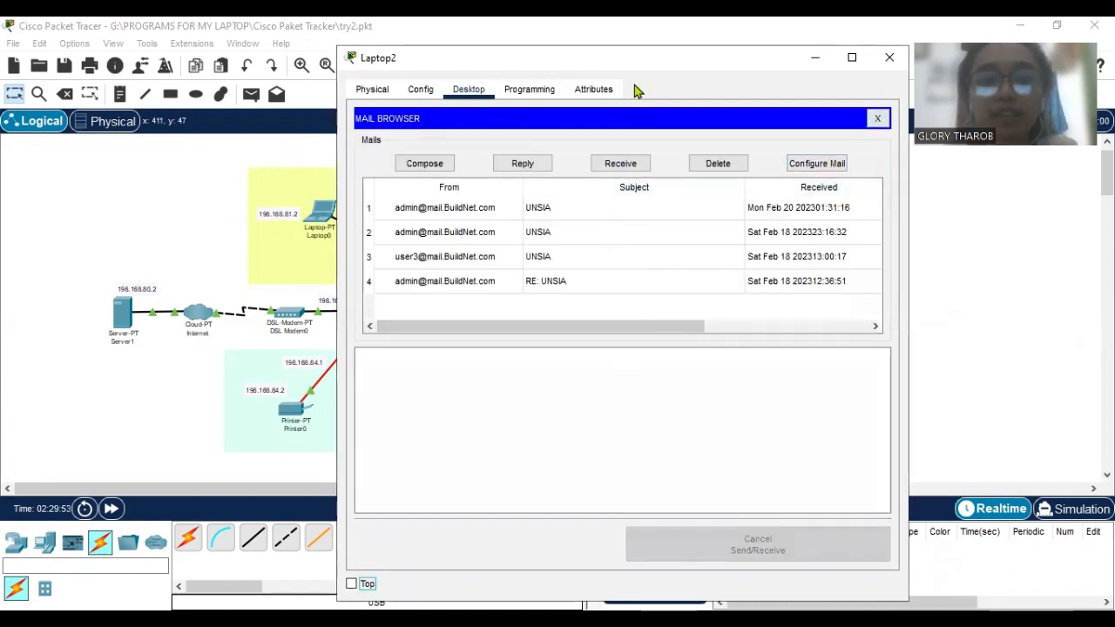
drag(733, 61, 832, 51)
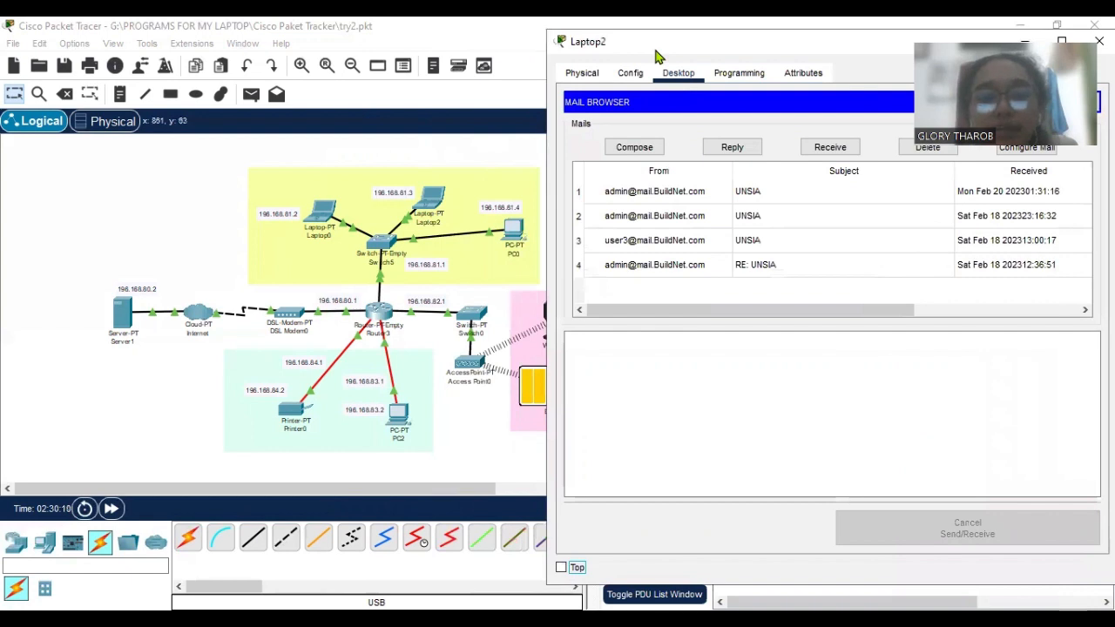
drag(658, 55, 587, 70)
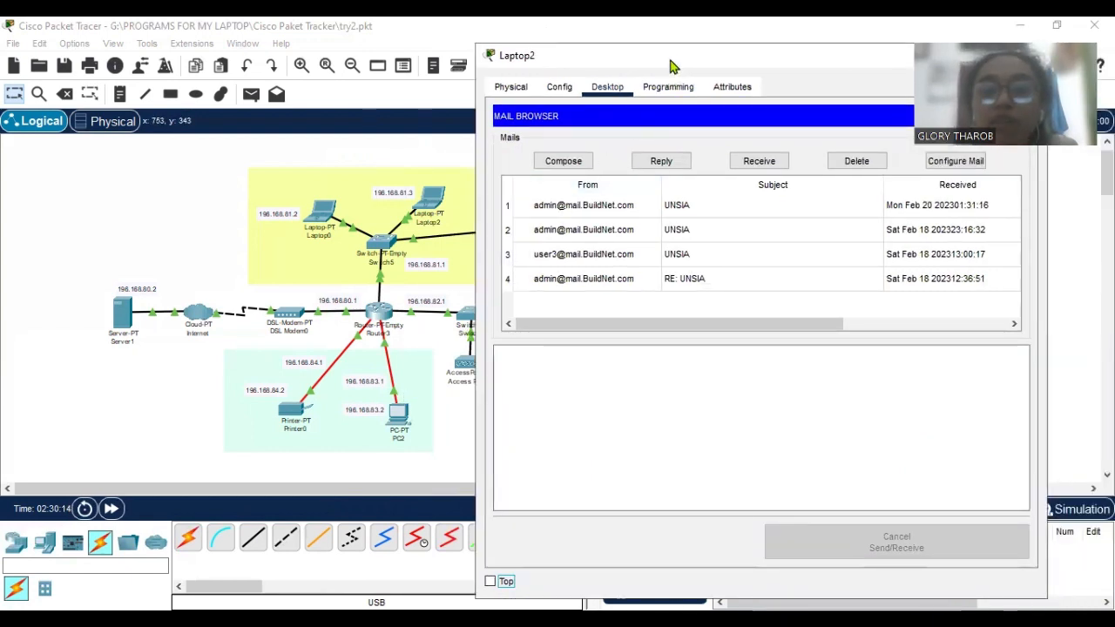
mouse_move(672, 66)
mouse_down()
mouse_move(590, 67)
mouse_move(625, 55)
mouse_move(659, 62)
mouse_up()
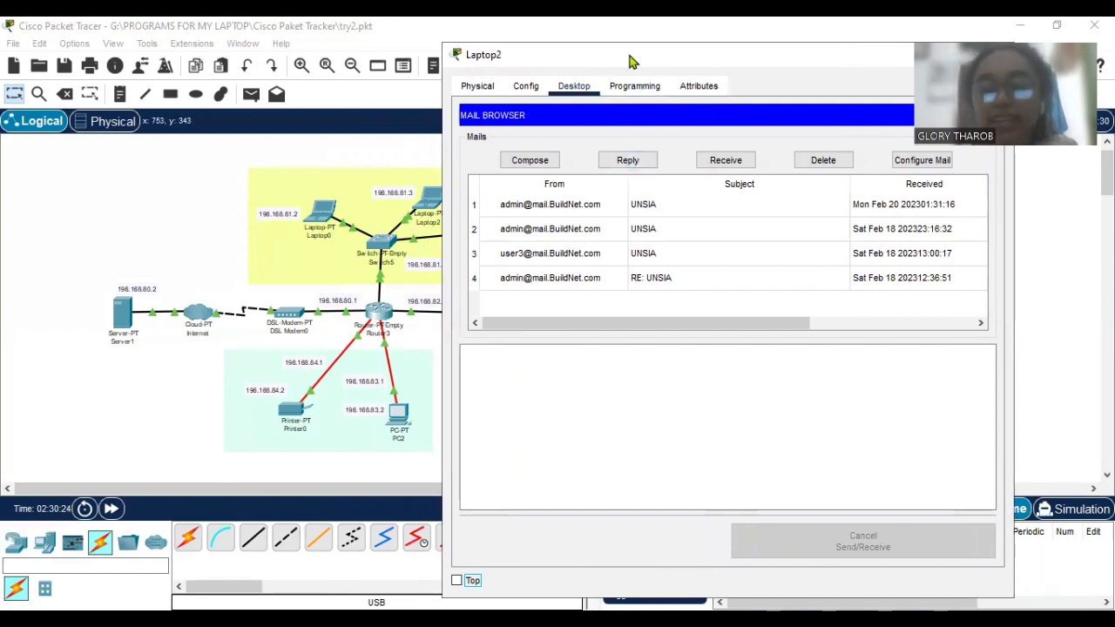
Start a new mail on Laptop2 and address it to user3's account on the BuildNet mail domain.
click(549, 162)
click(599, 145)
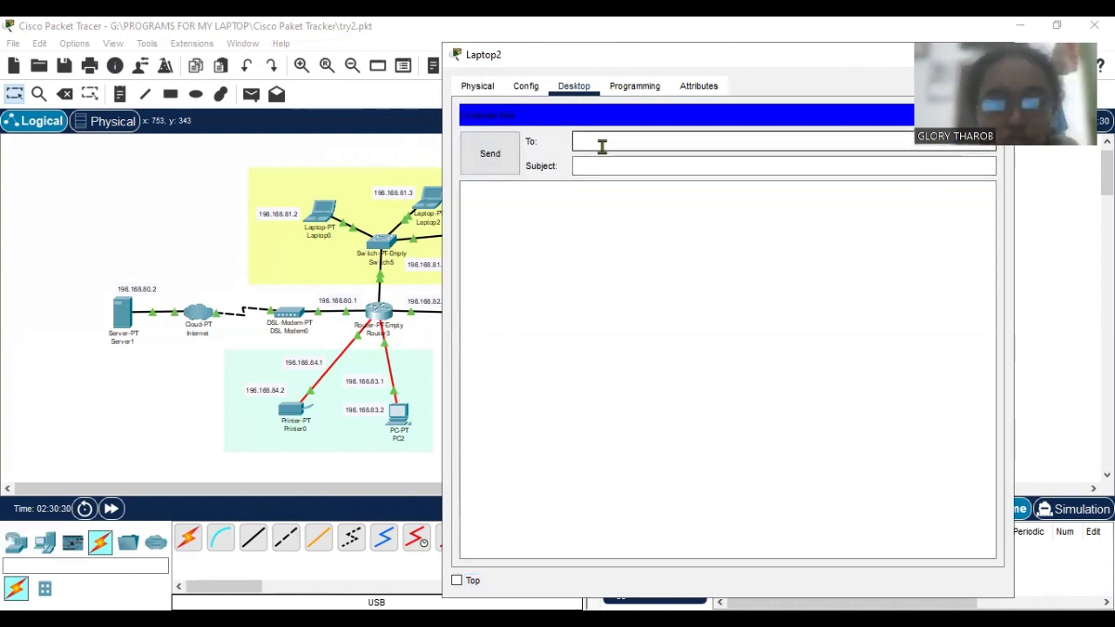
text(user3)
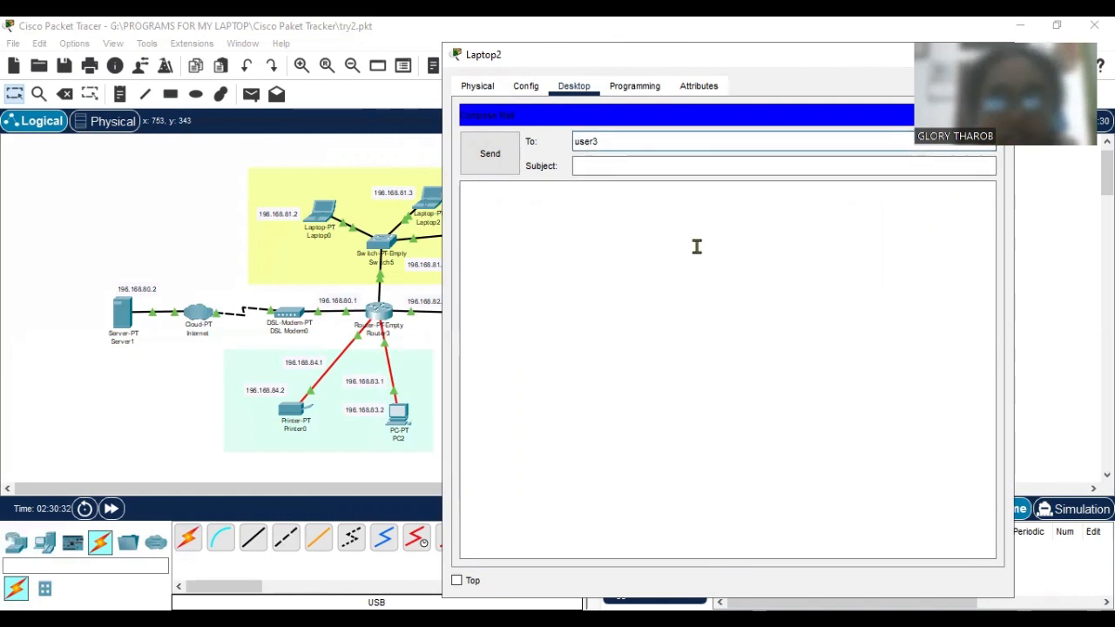
text(@)
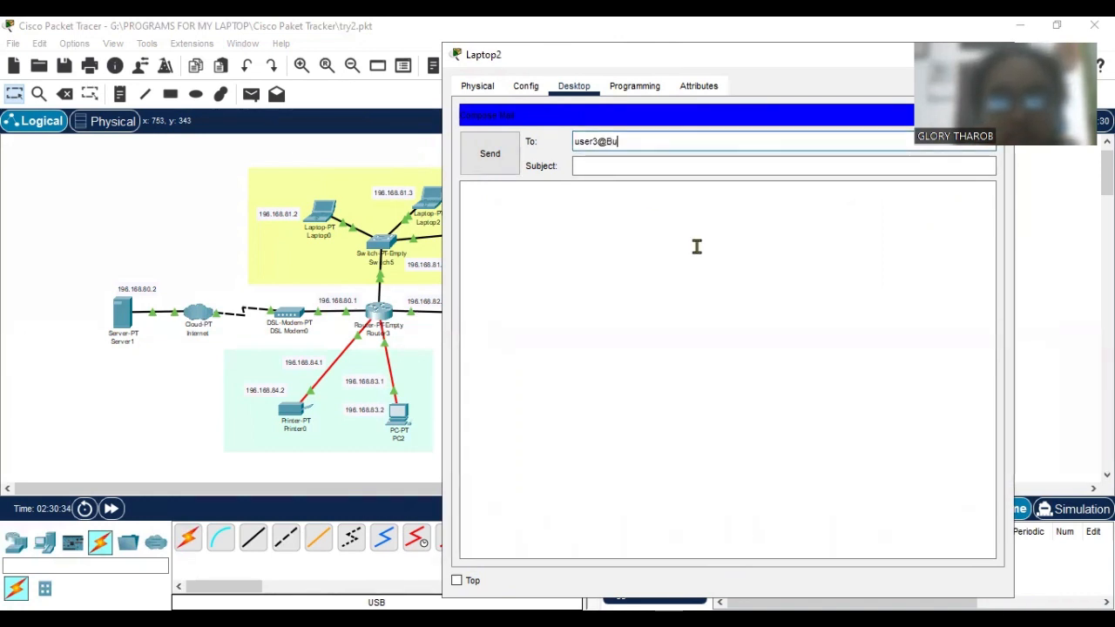
text(mail.c)
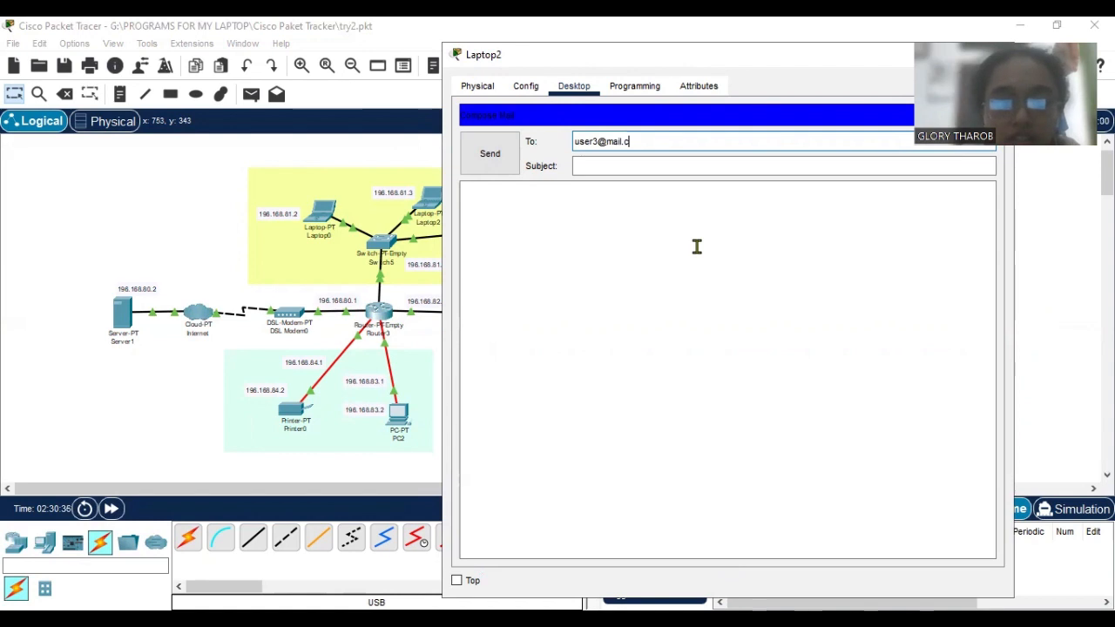
key(BackSpace)
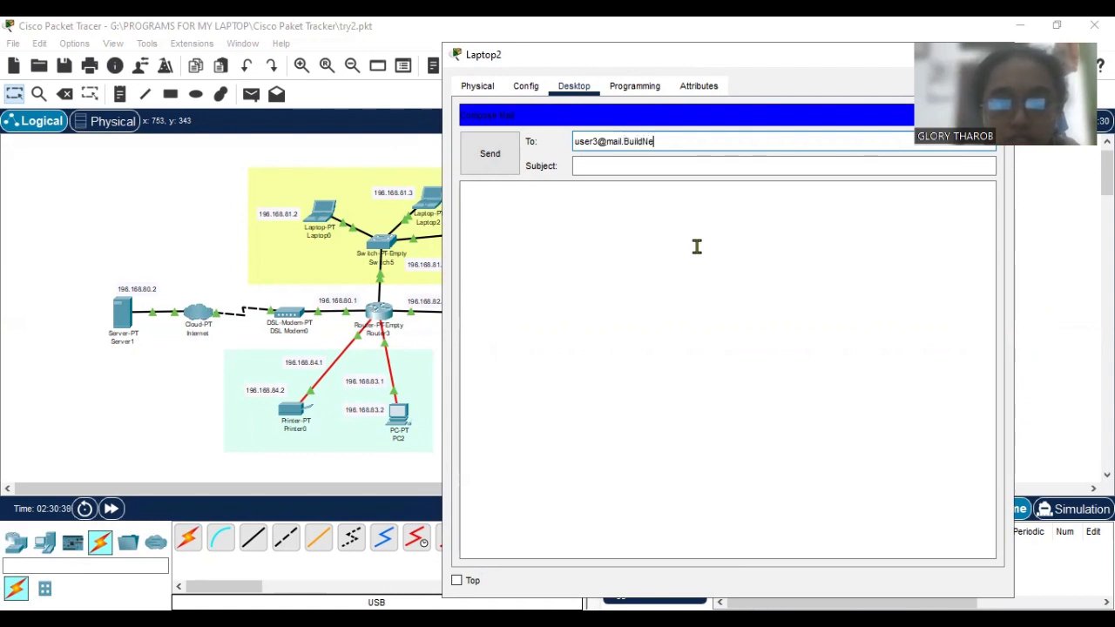
text(BuildNet.c)
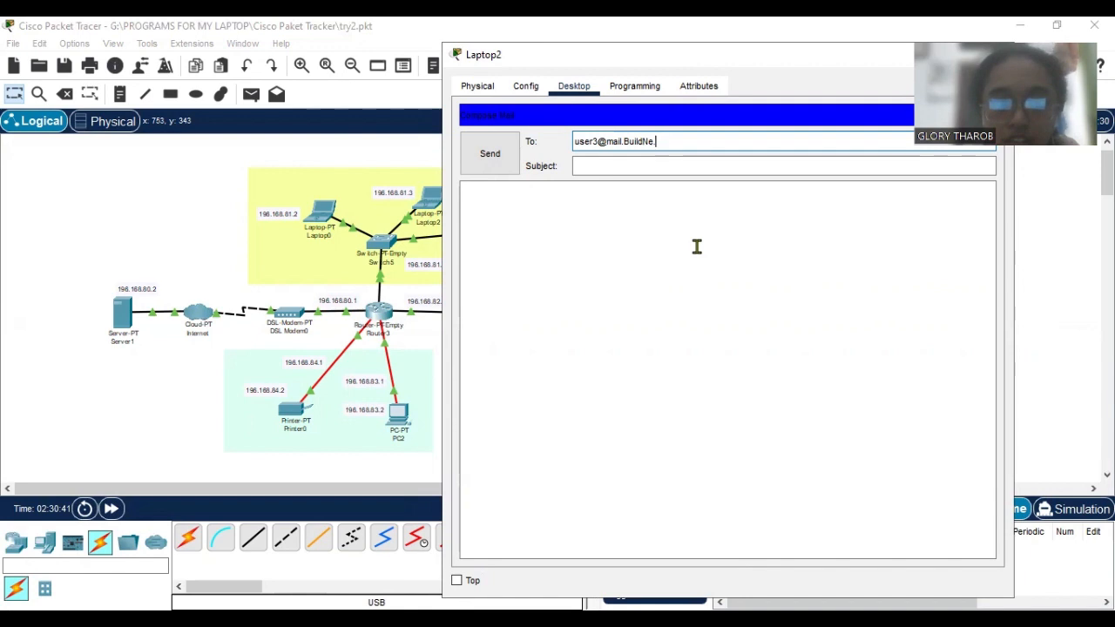
text(t.com)
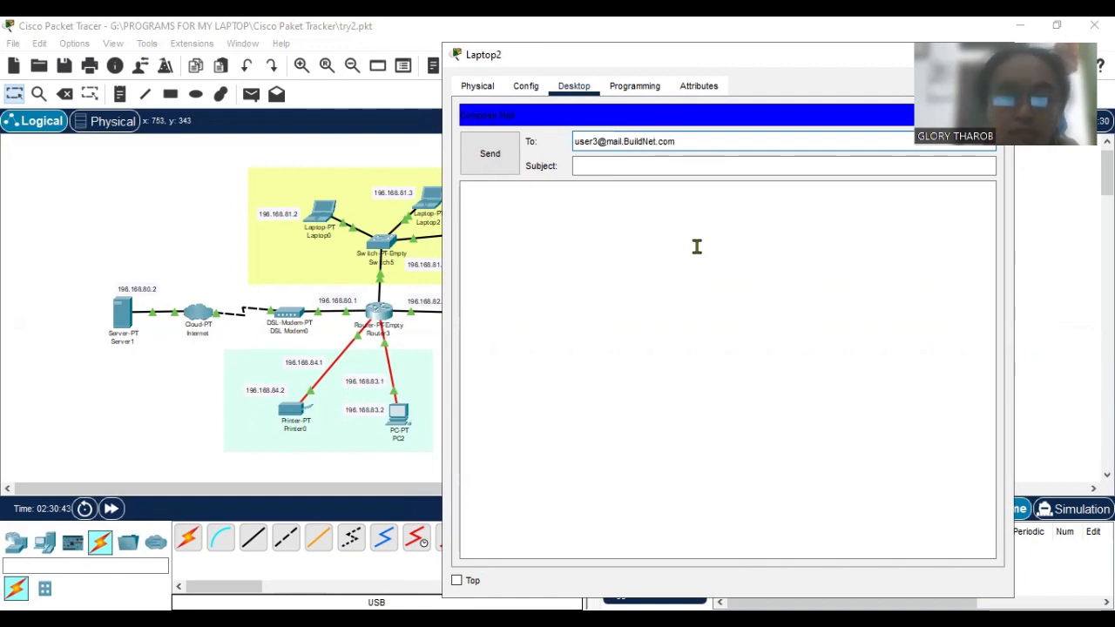
Give the mail the subject "TUGAS2" and the message "Hey, are you done with homework??", and send it.
click(687, 165)
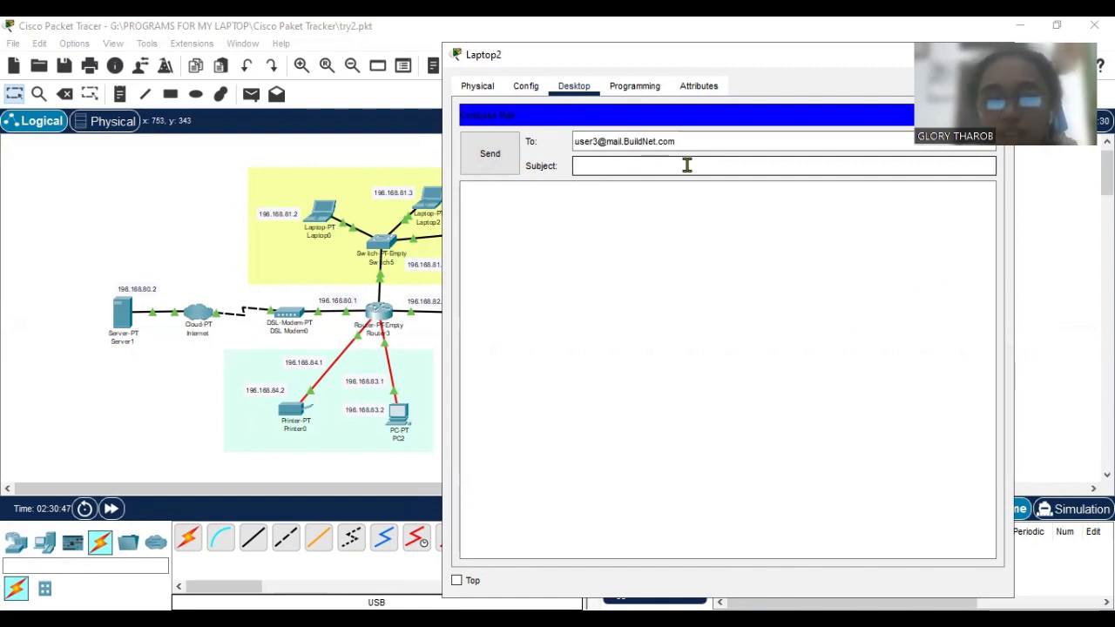
text(TUGAS2)
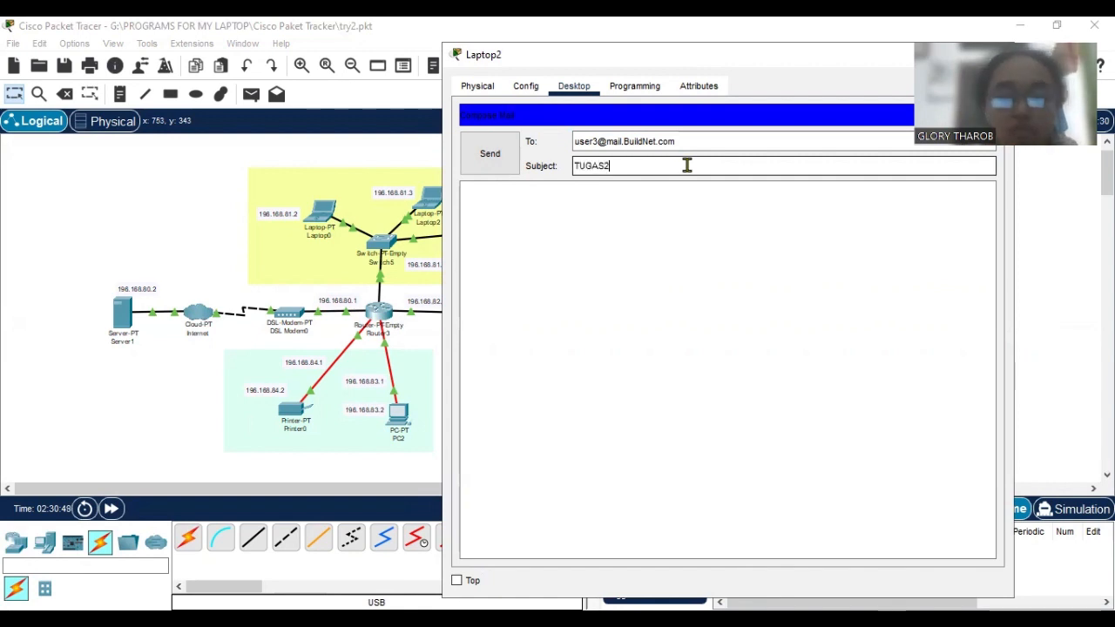
click(636, 210)
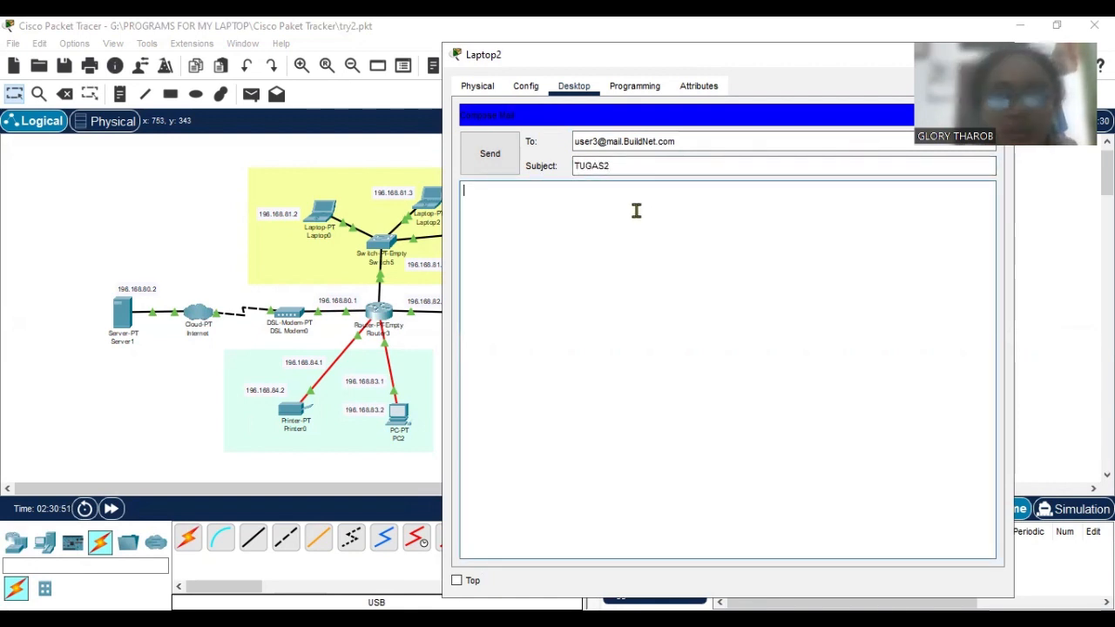
text(Hey, are you done)
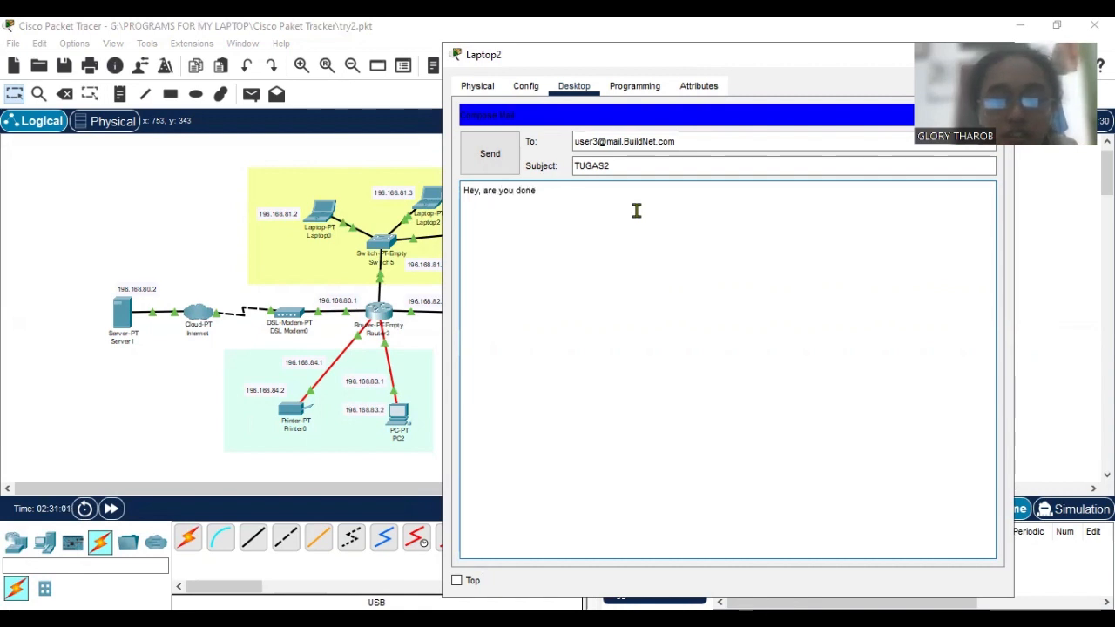
text(with h)
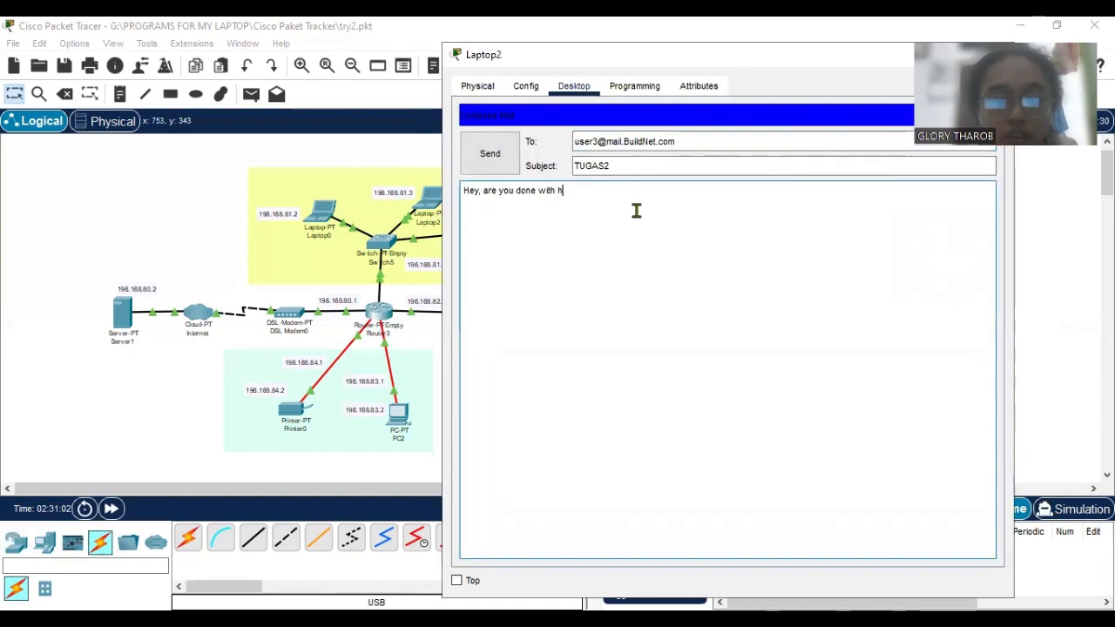
text(omewo)
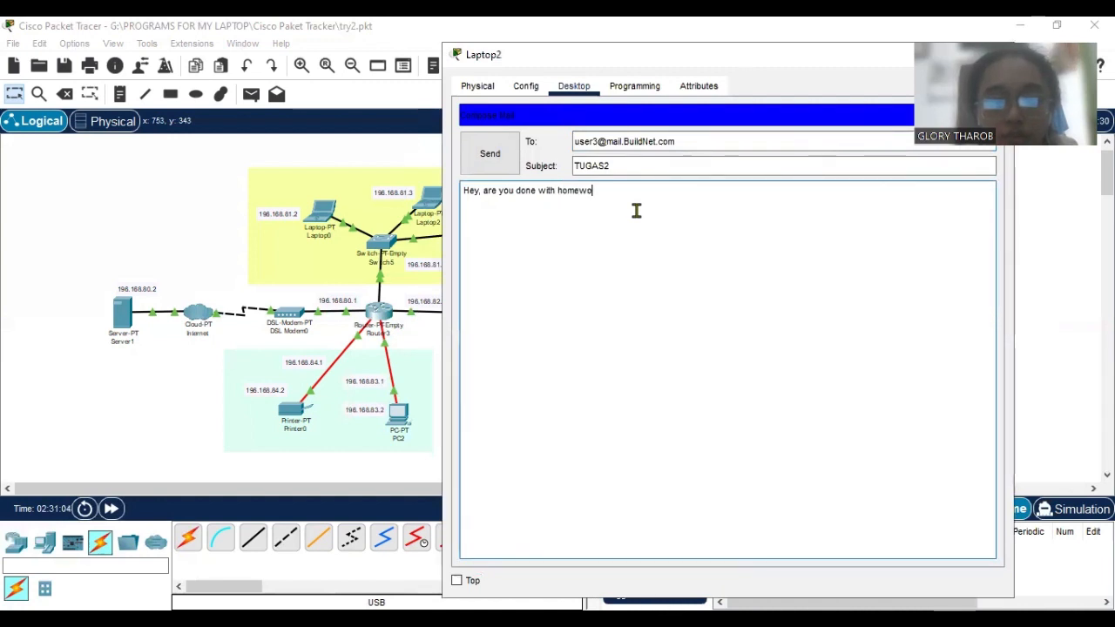
text(rk??)
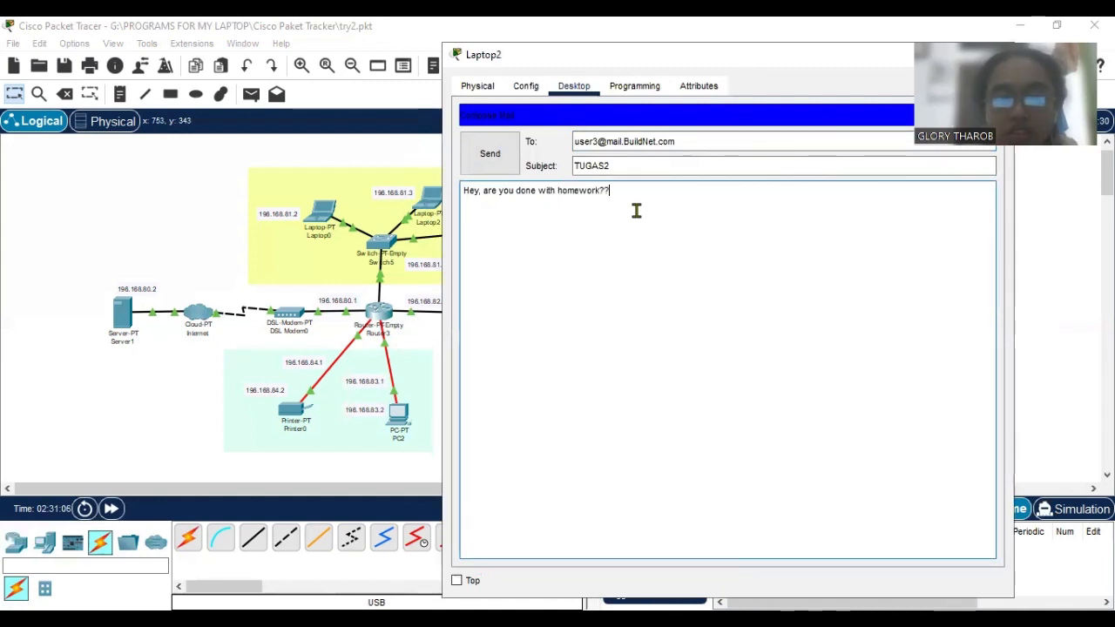
click(488, 152)
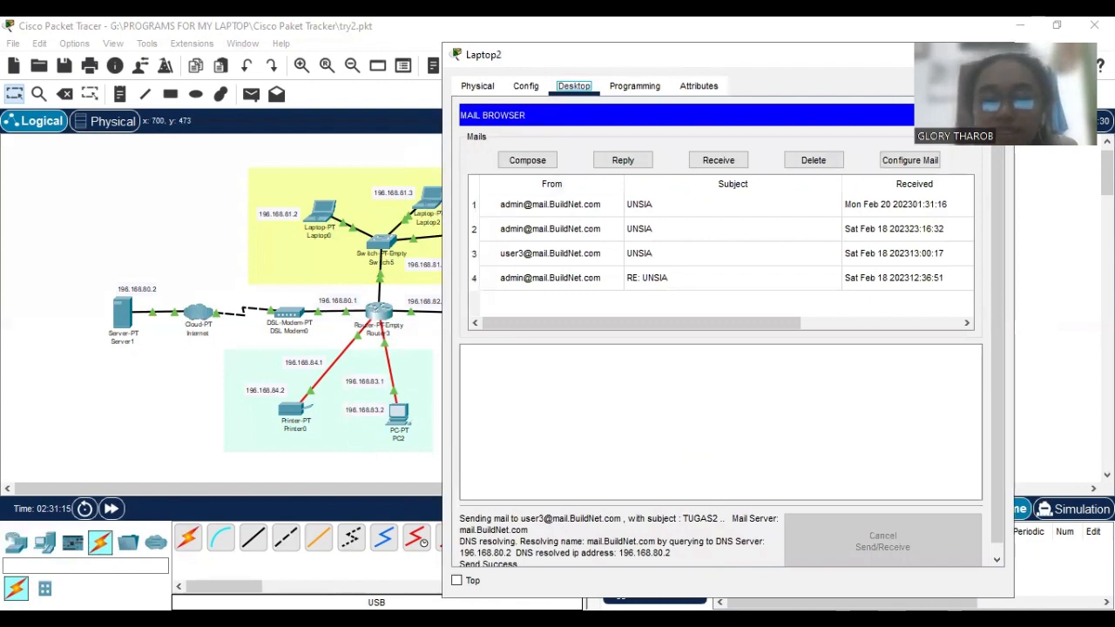
Bring up PC2, place its window beside Laptop2's and open PC2's Email application.
key(alt+Tab)
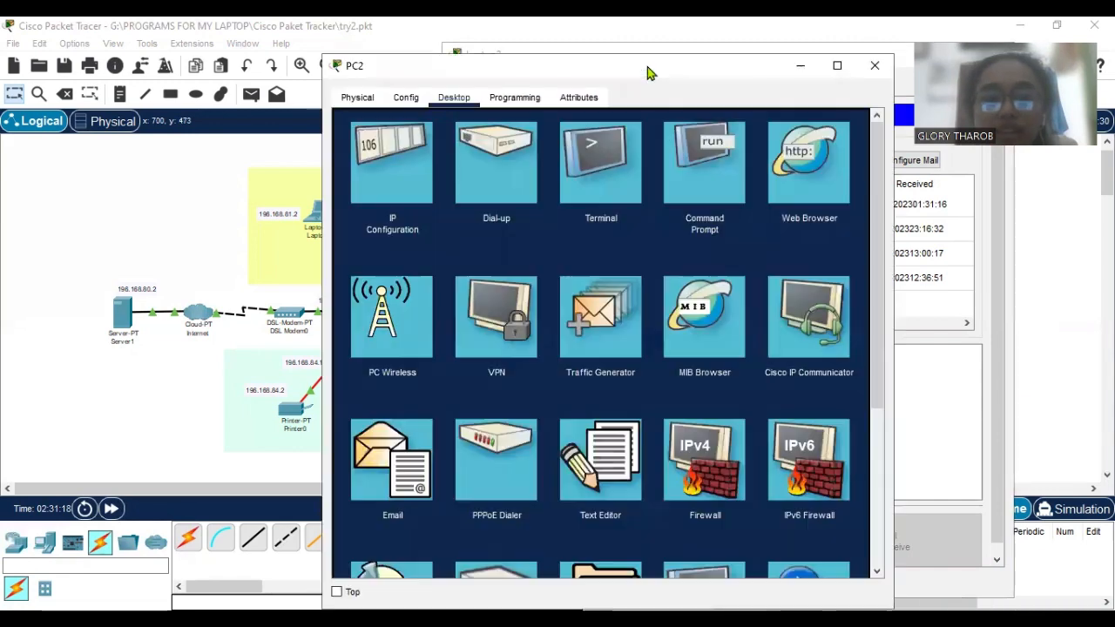
drag(642, 73, 371, 88)
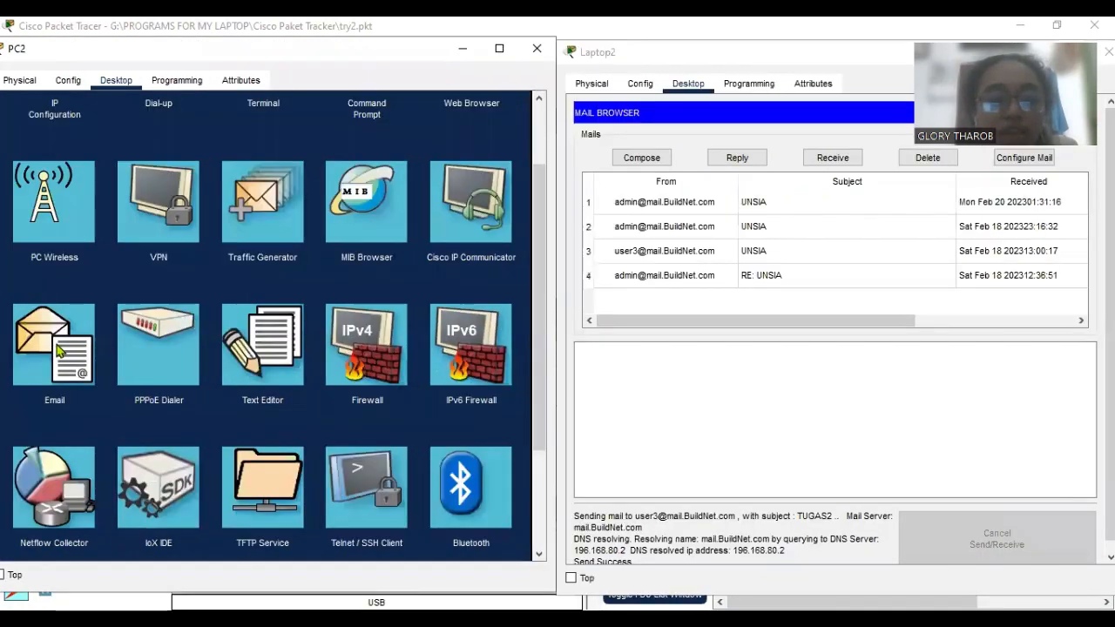
click(112, 475)
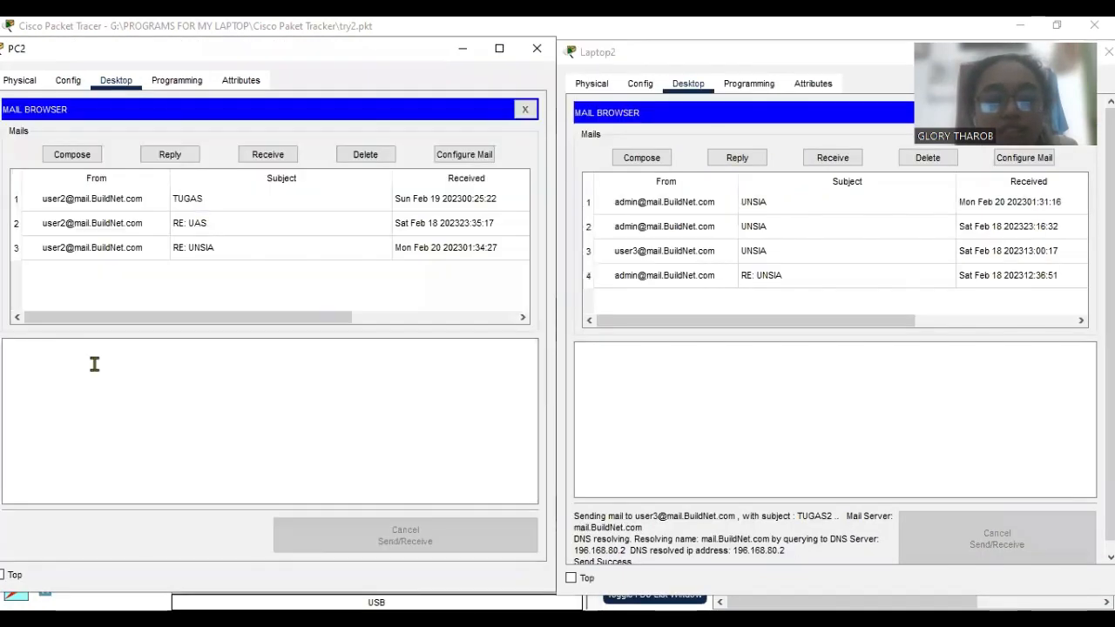
Review PC2's mail configuration and return to its mail browser.
click(460, 155)
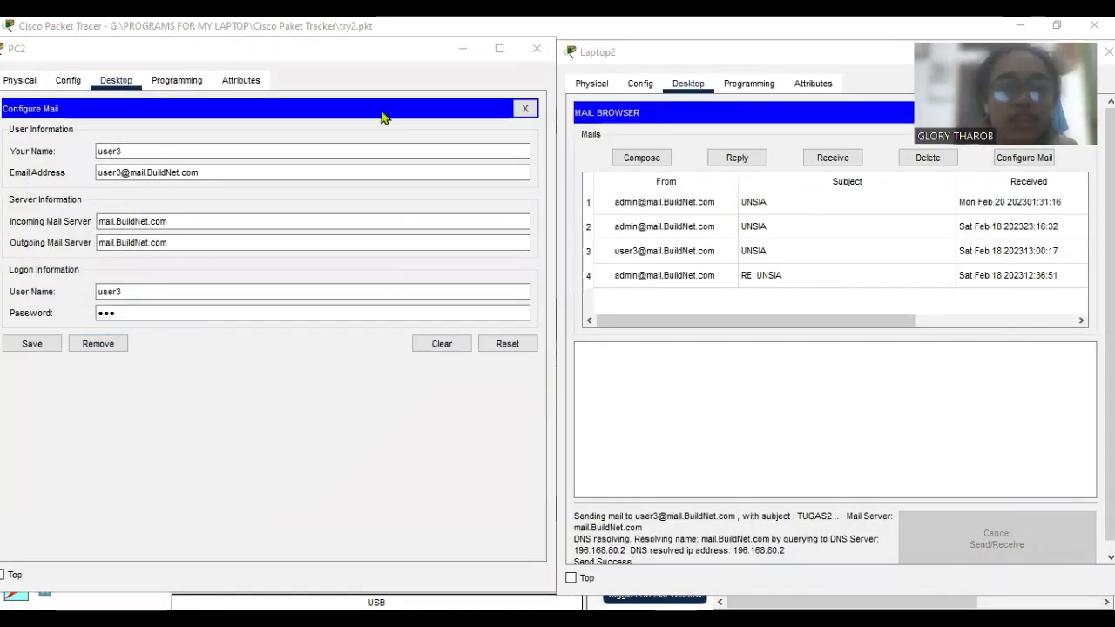
click(280, 60)
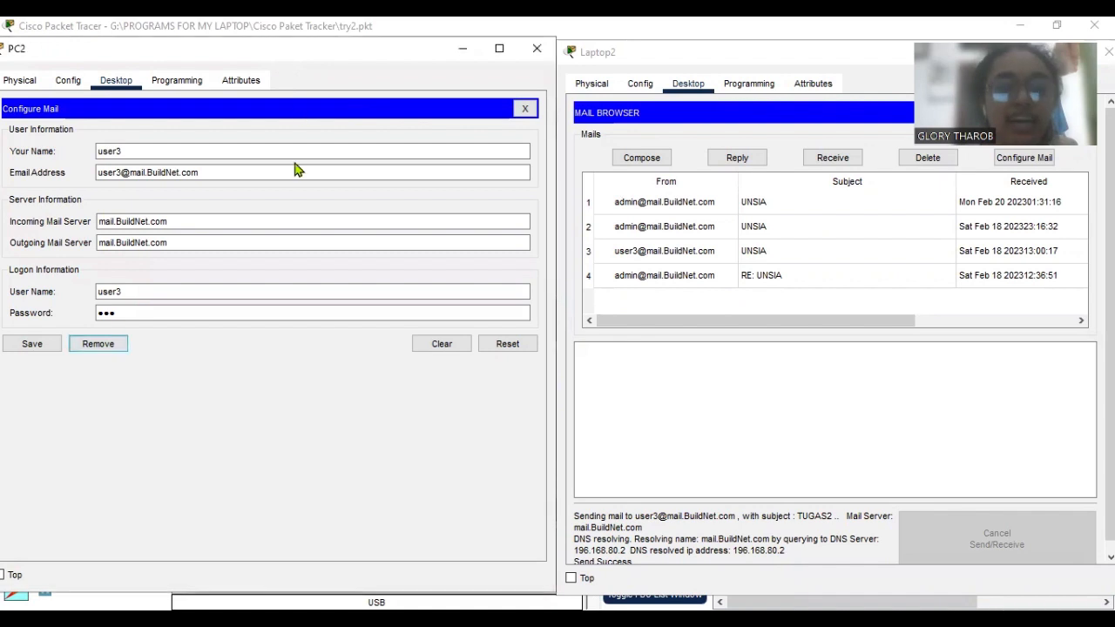
click(524, 109)
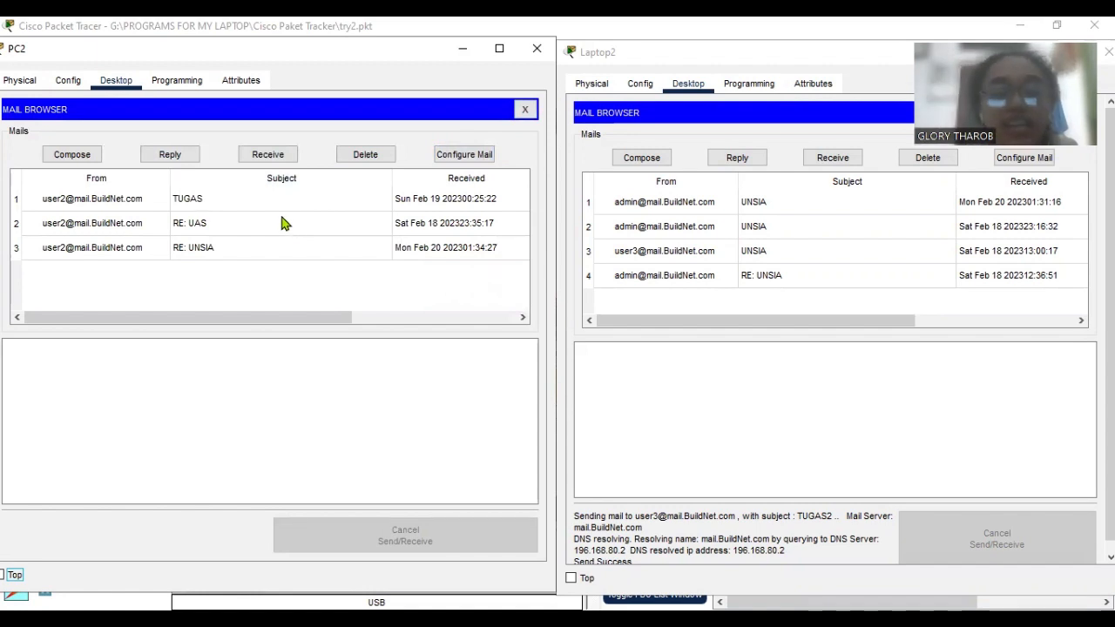
Receive the new mail on PC2 and read the "TUGAS2" message, then the older mails below it.
click(267, 162)
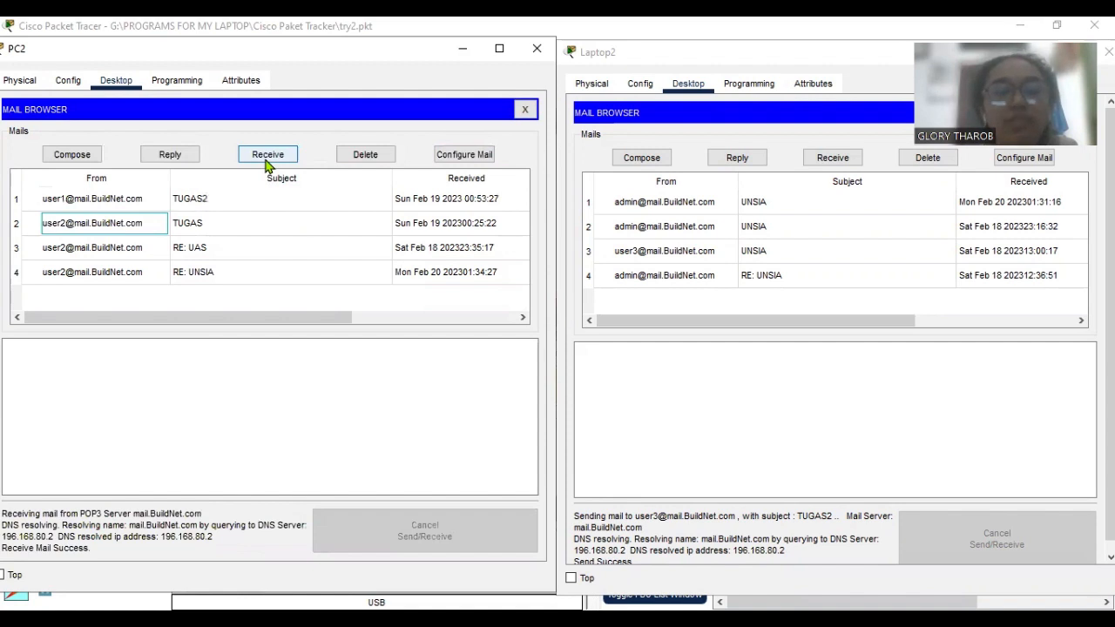
click(257, 203)
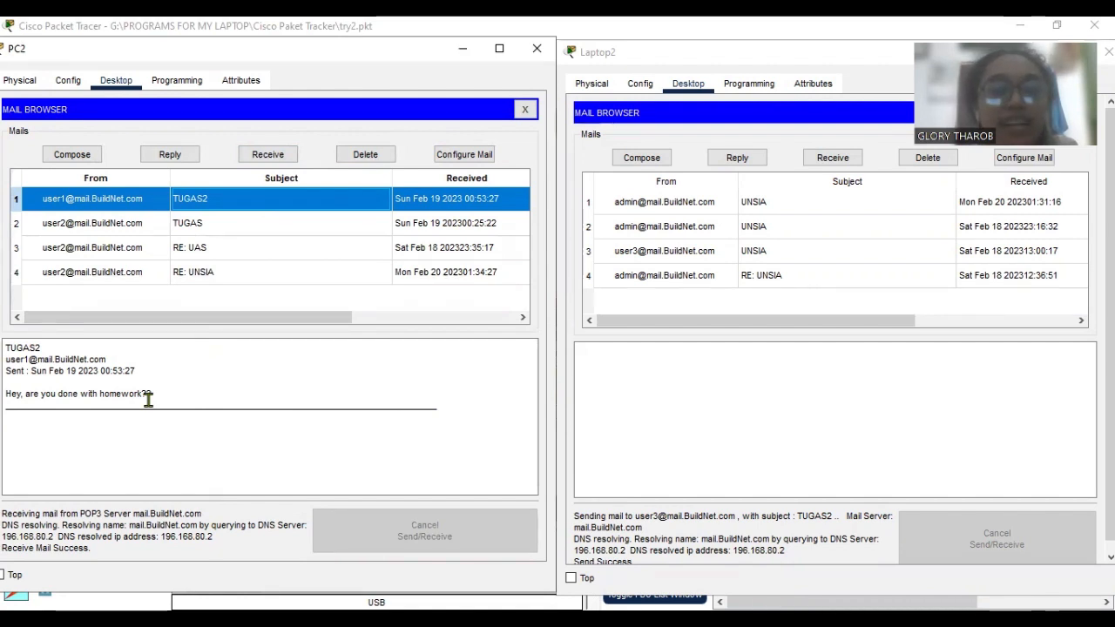
click(218, 227)
click(239, 249)
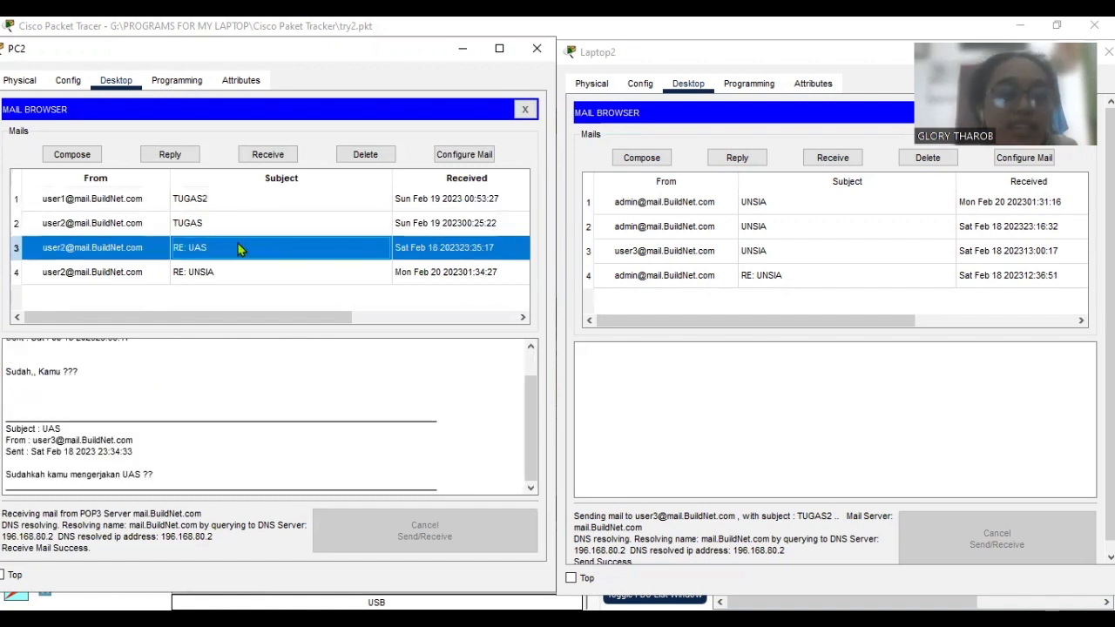
Reply to the "TUGAS2" mail from PC2 with "I'm done already, how about you?" and send it.
click(243, 200)
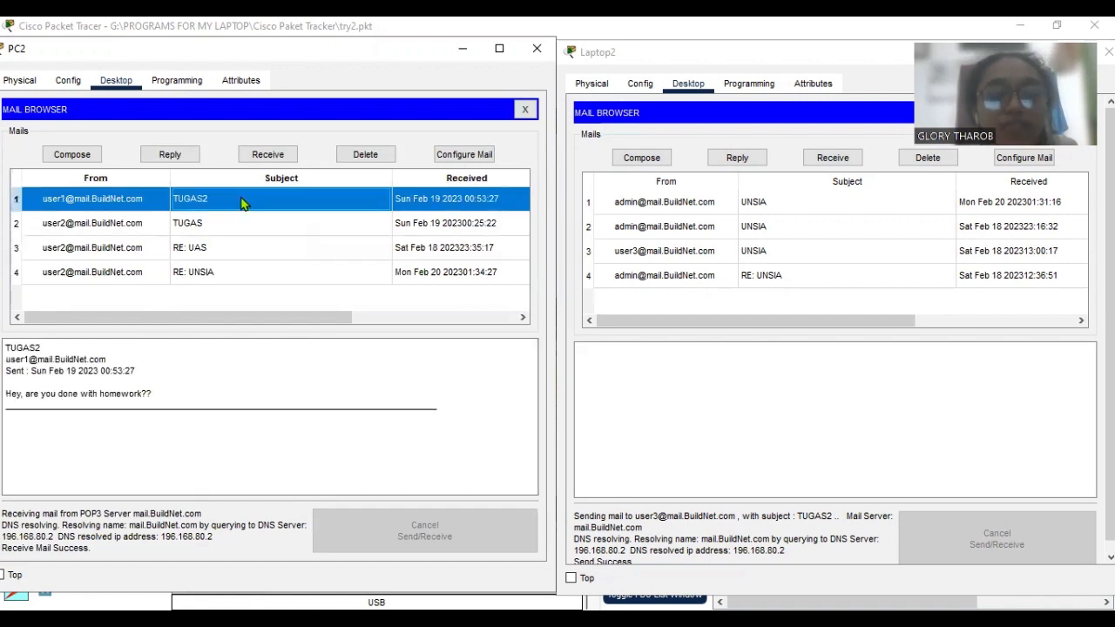
click(170, 154)
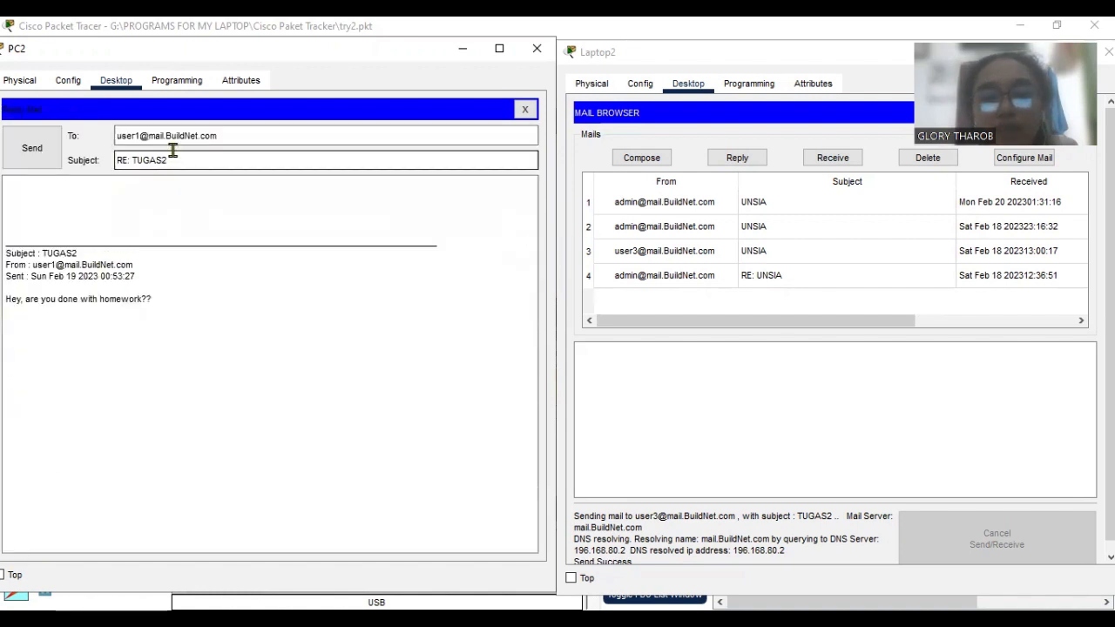
click(146, 212)
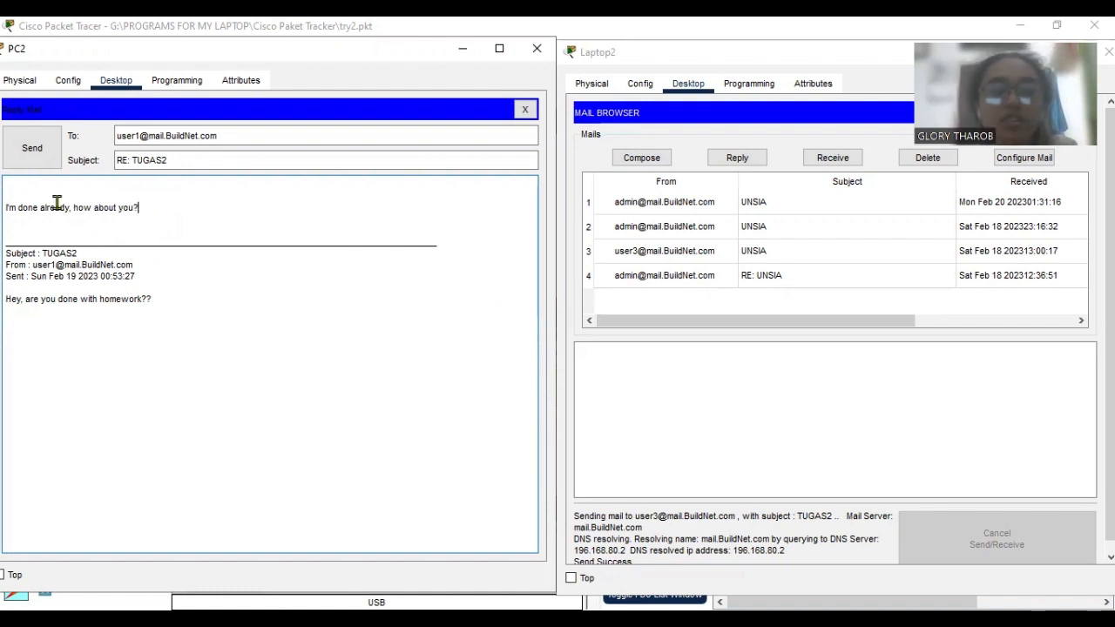
click(36, 163)
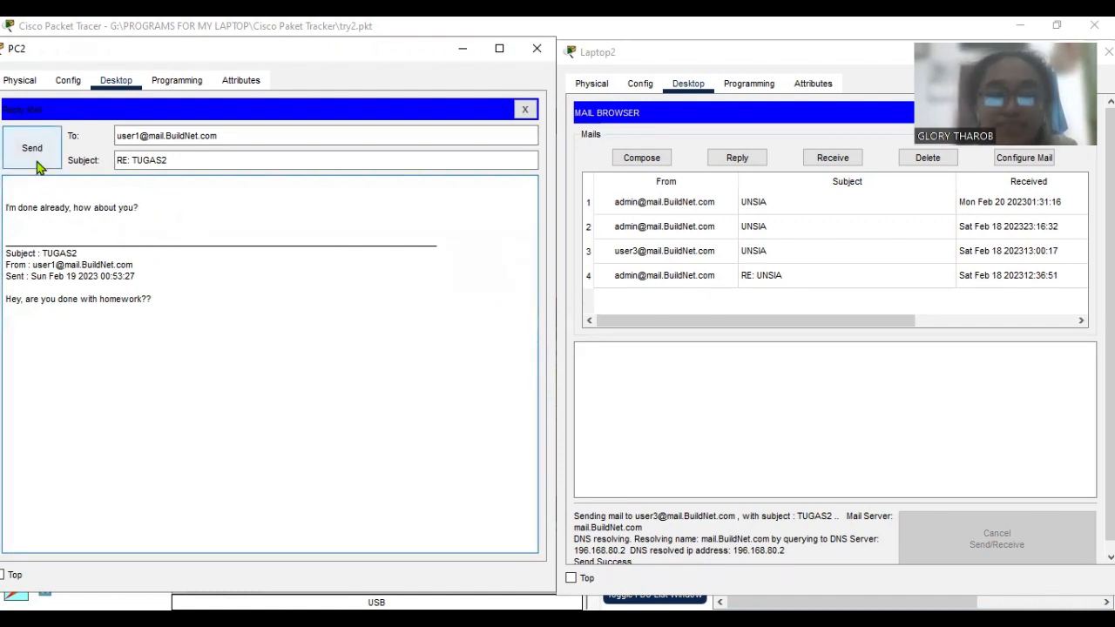
click(229, 318)
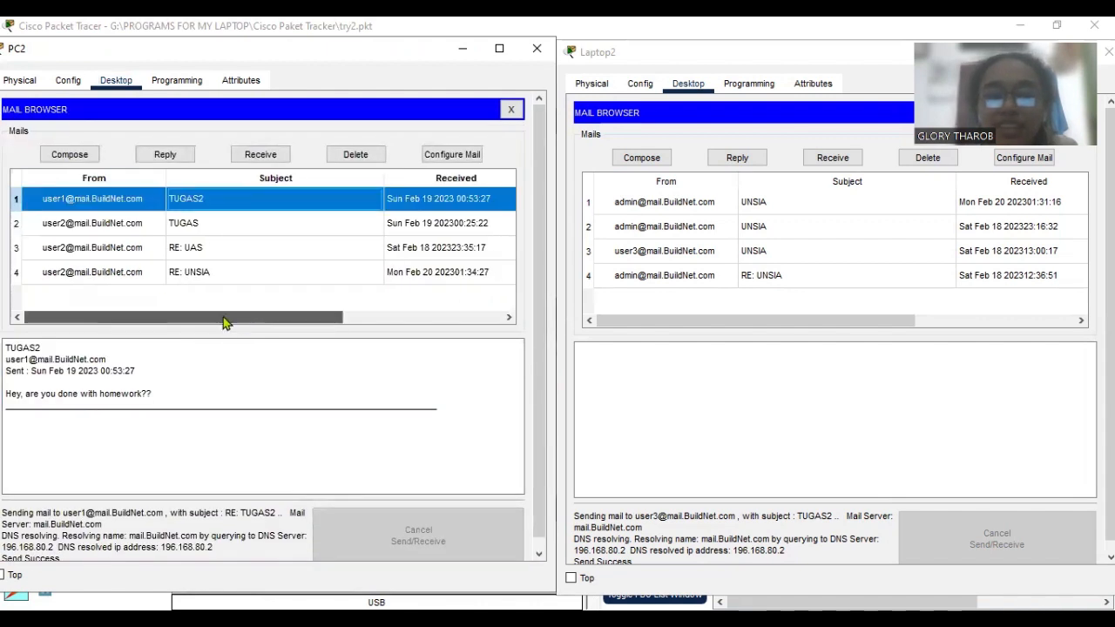
Receive mail on Laptop2 and read the "RE: TUGAS2" reply from its beginning.
click(642, 61)
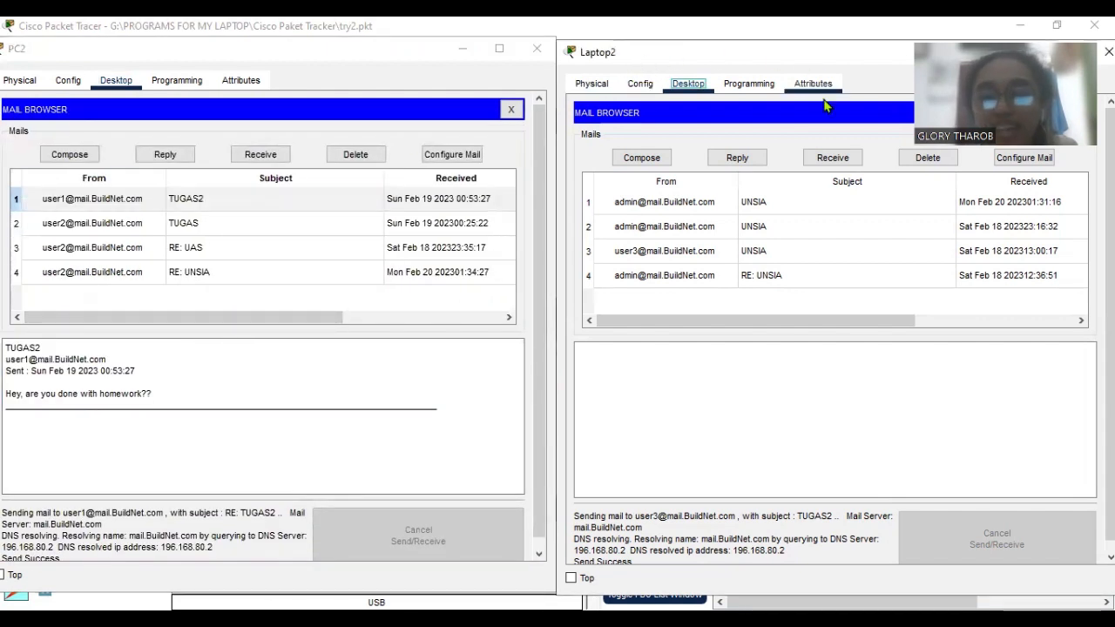
click(823, 158)
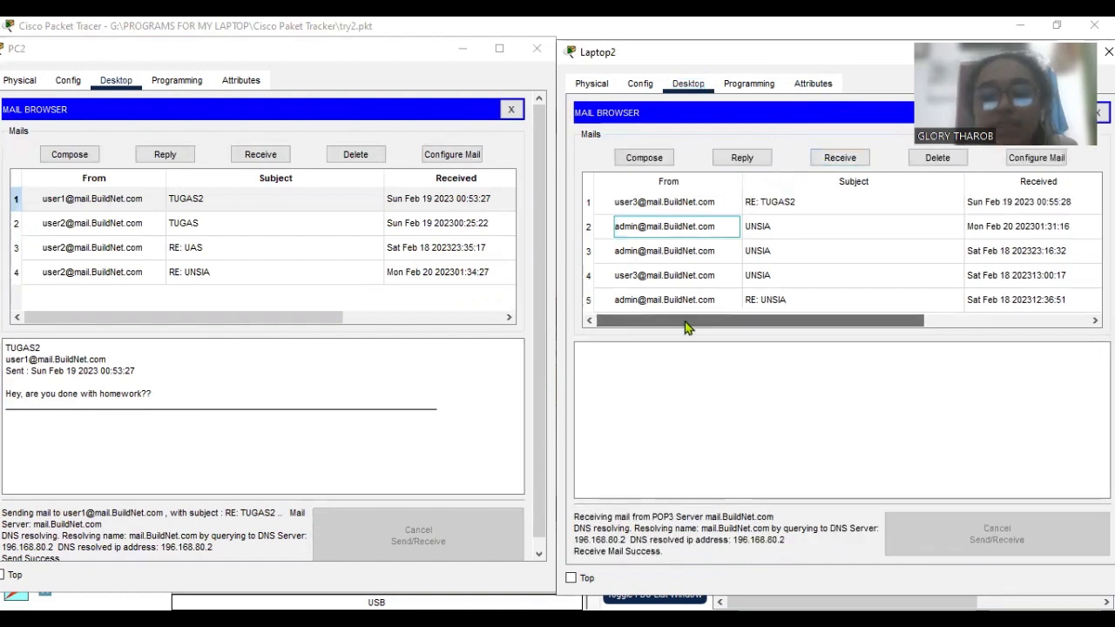
click(819, 207)
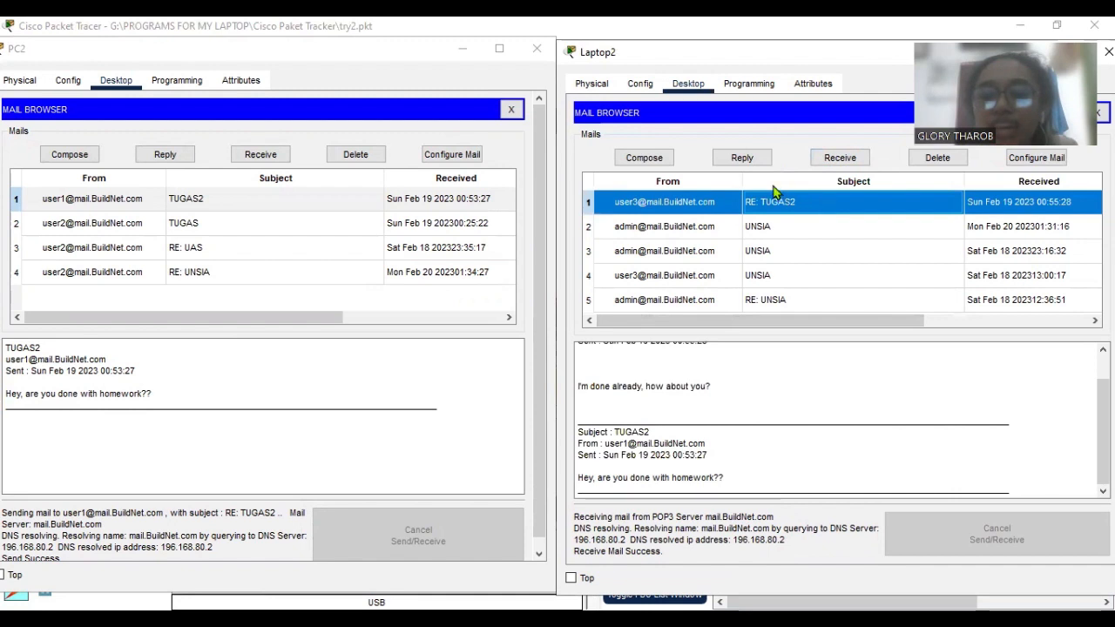
scroll(698, 425, up, 1)
drag(636, 418, 706, 418)
click(730, 413)
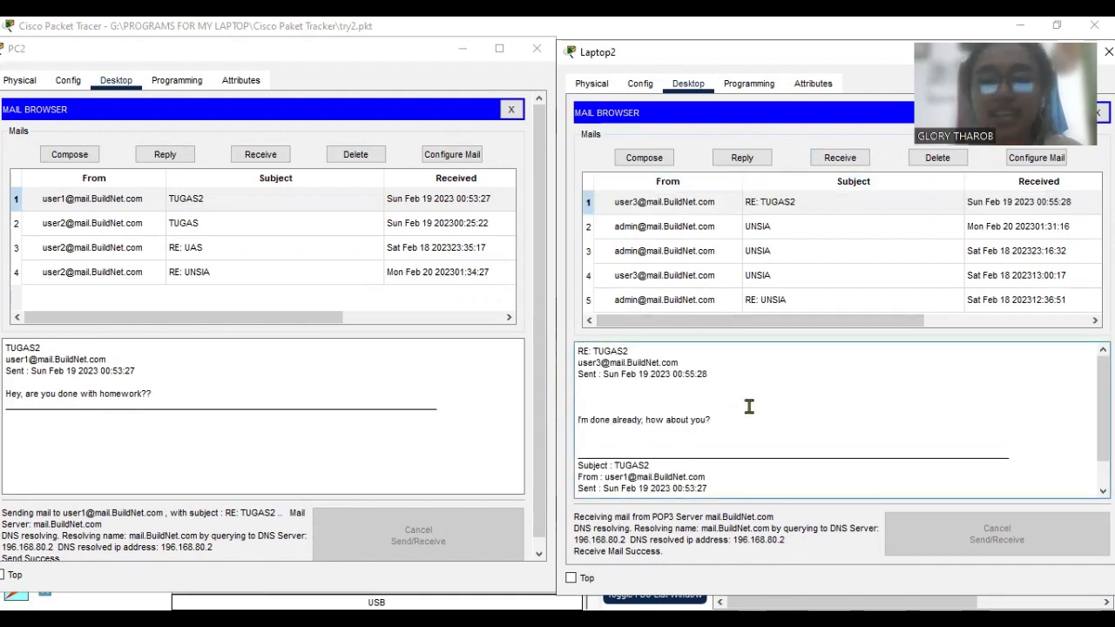
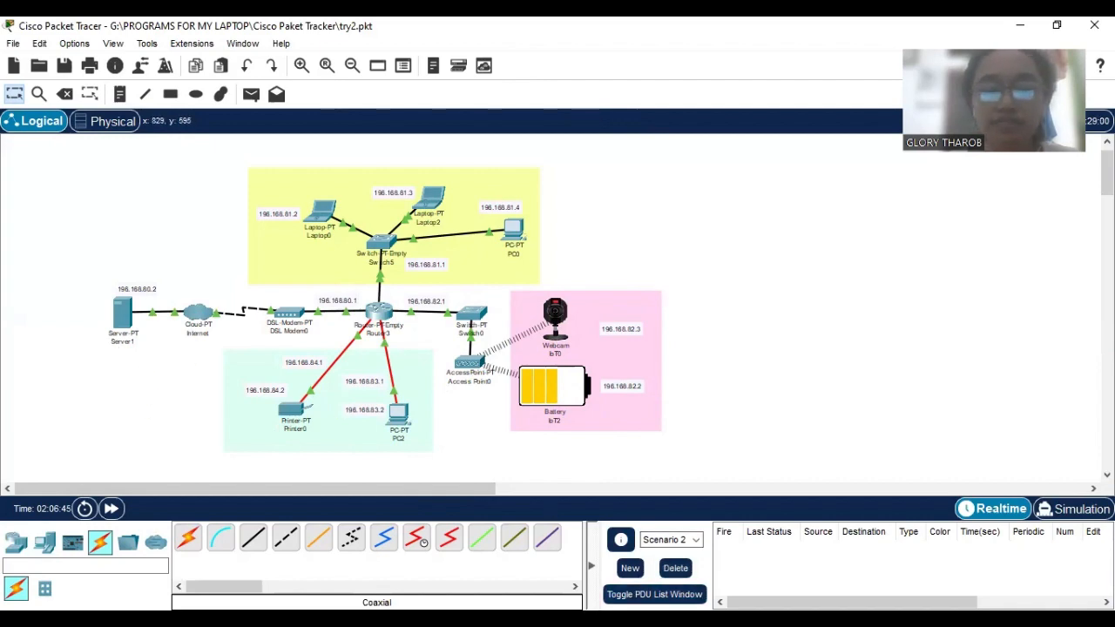
Review Server1's registered IoT account and turn on its IoT Registration Server service.
click(777, 568)
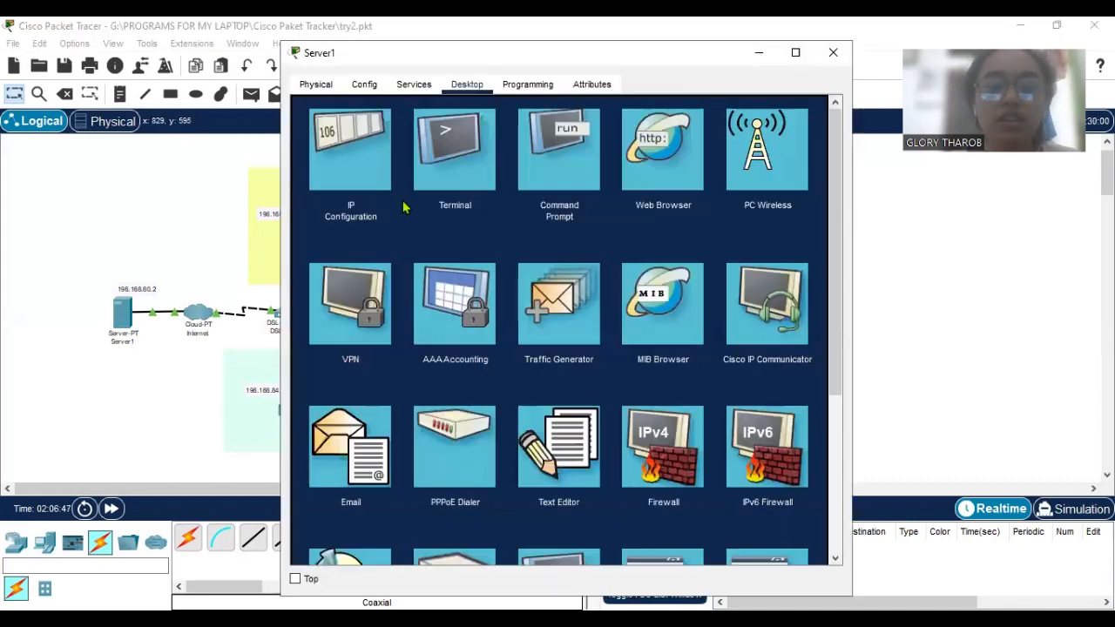
click(415, 89)
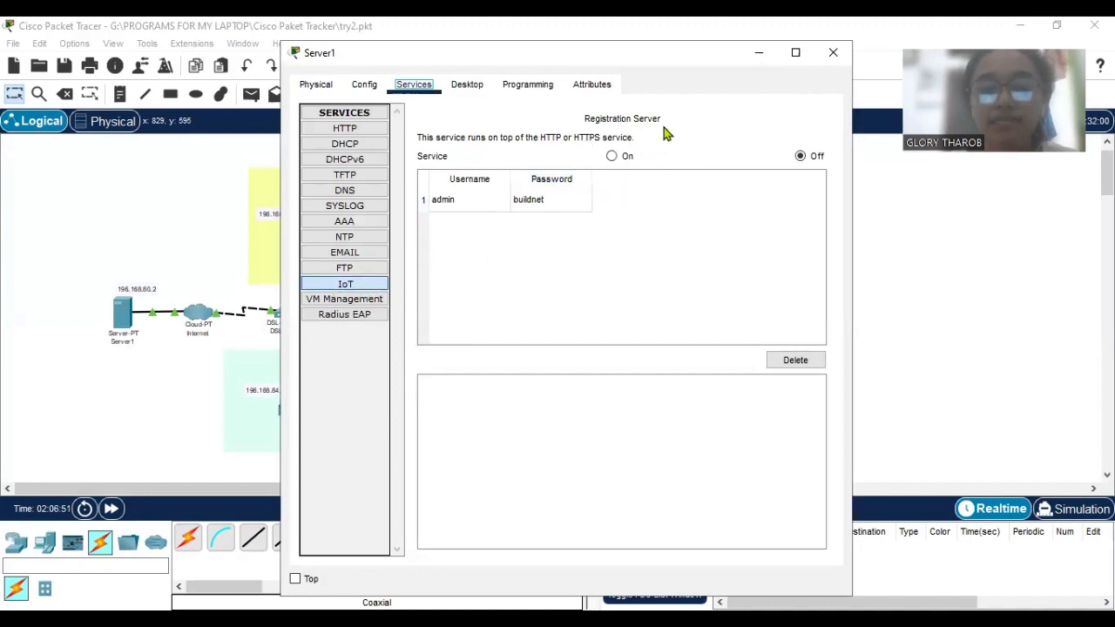
click(481, 204)
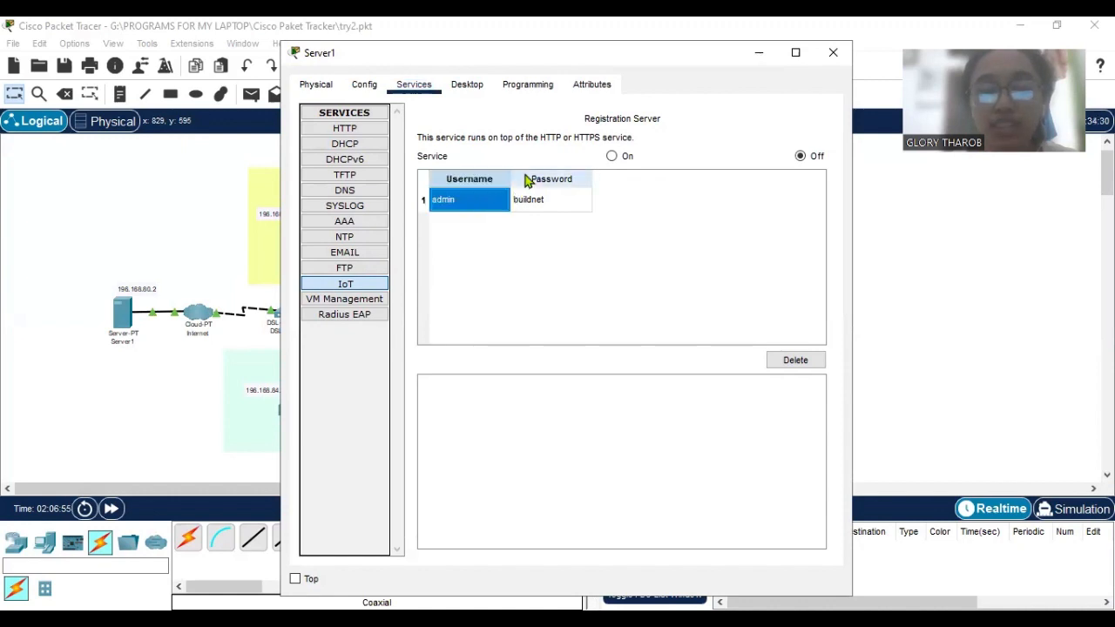
click(518, 177)
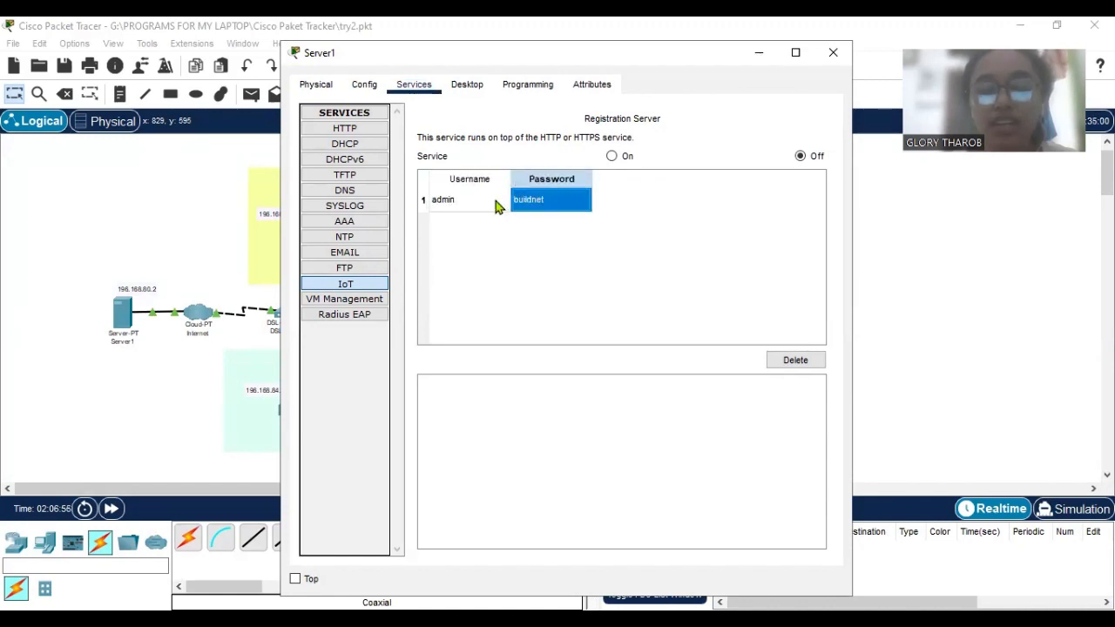
click(612, 156)
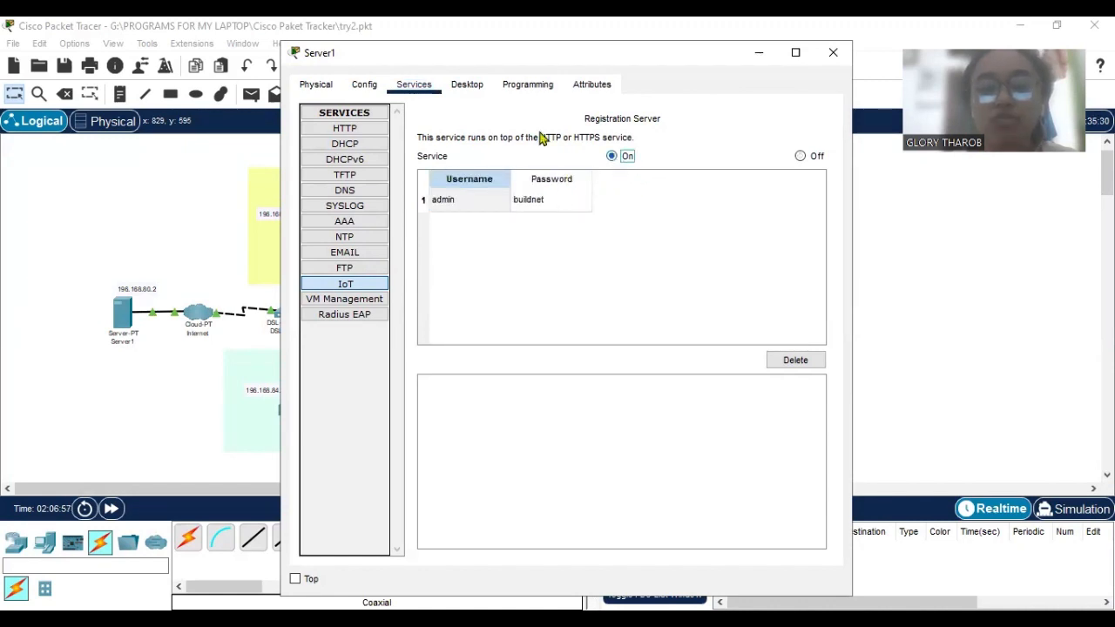
Open the IoT Monitor application on Server1.
click(484, 85)
scroll(593, 288, down, 5)
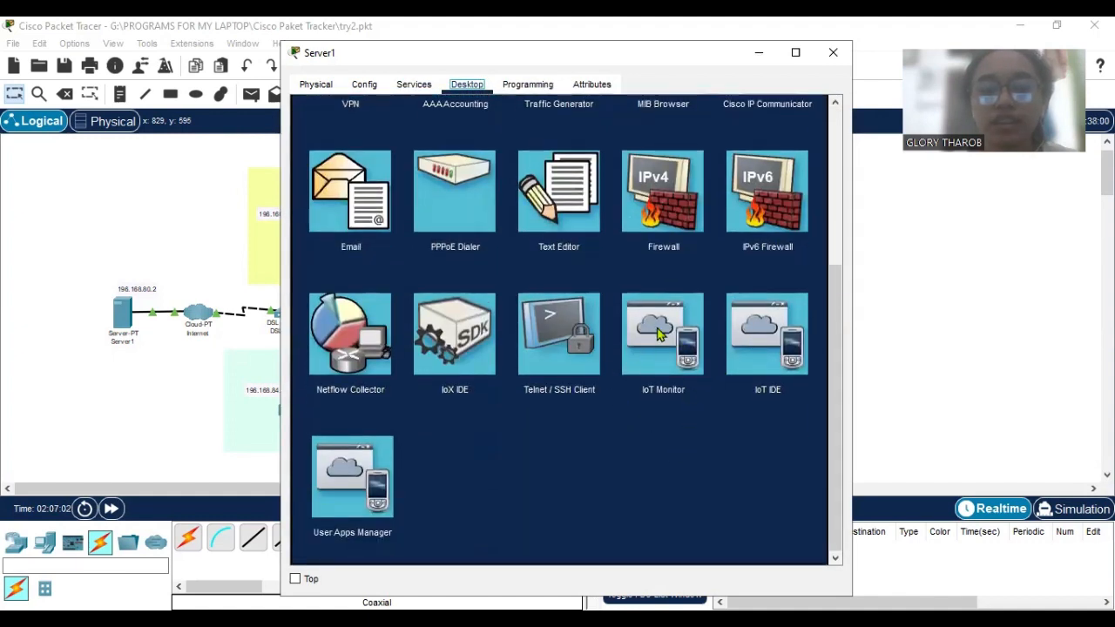
click(659, 335)
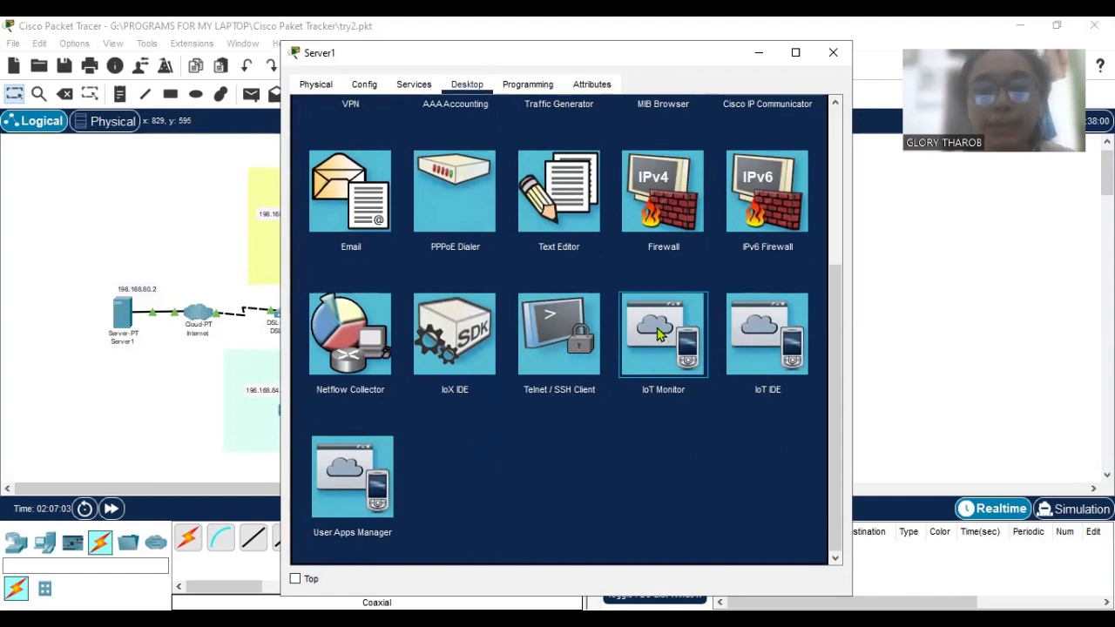
click(659, 333)
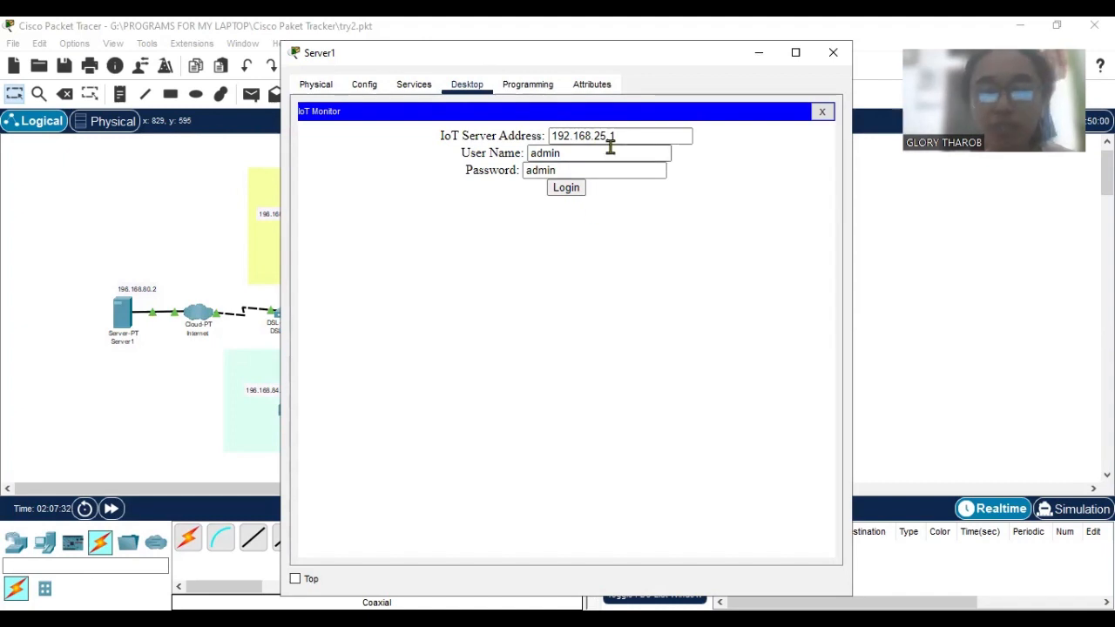
Set the IoT Server Address in the IoT Monitor login form to 196.168.80.2.
drag(615, 136, 545, 135)
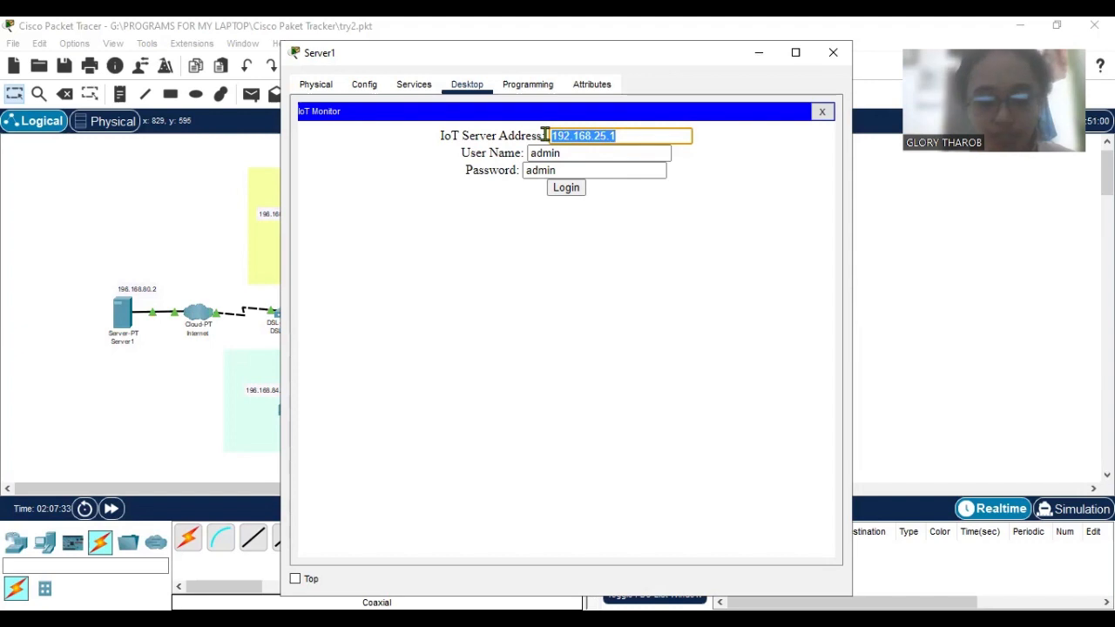
text(19)
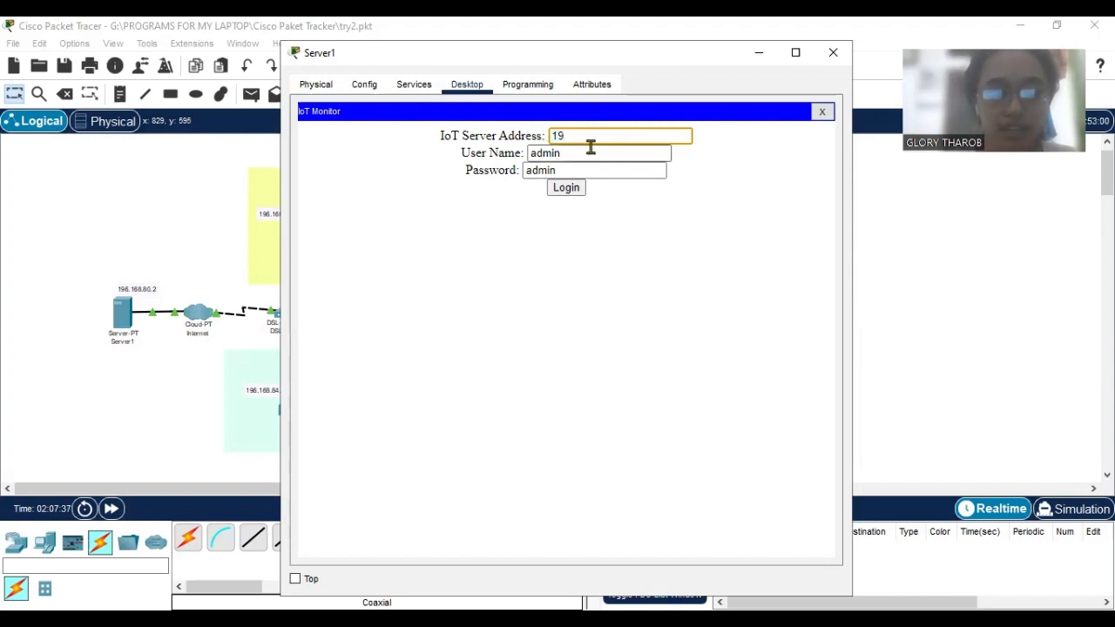
text(6.16)
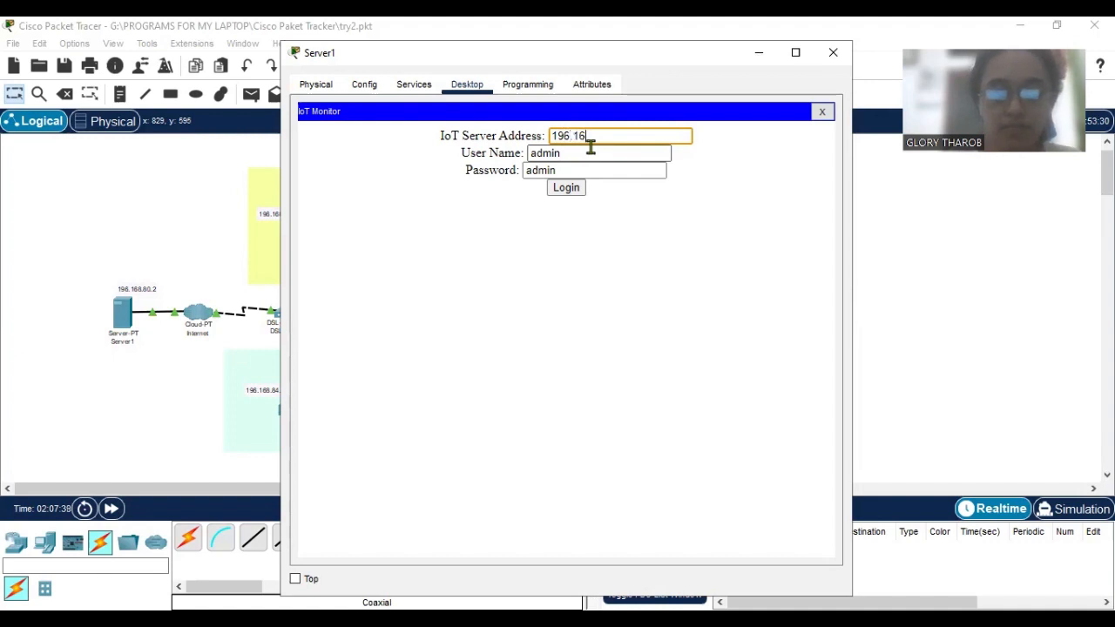
text(8.8902)
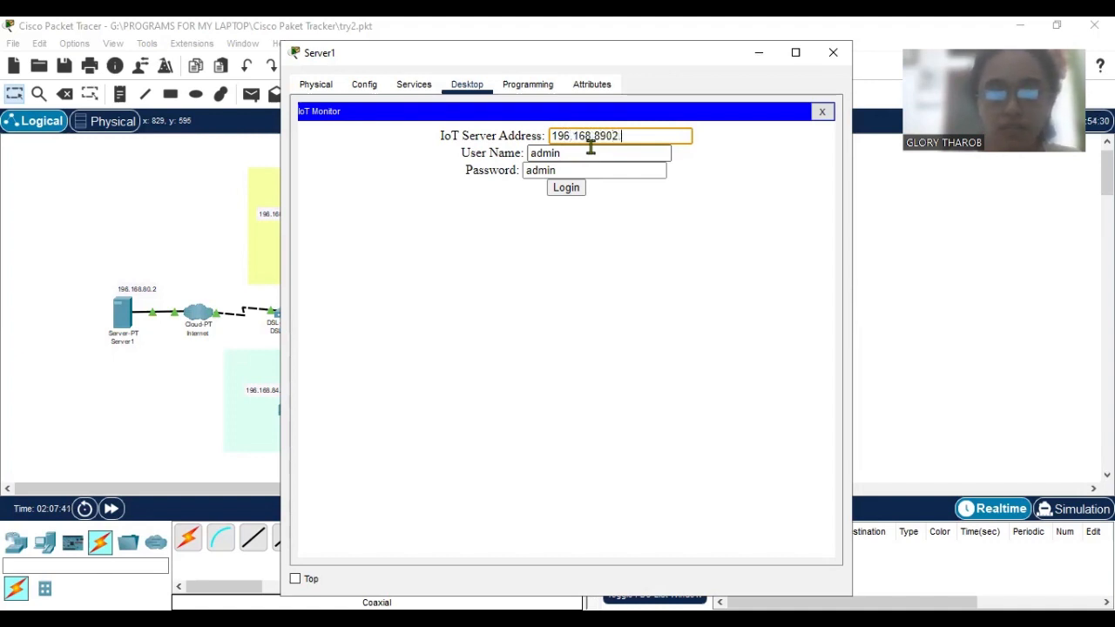
text(0.2)
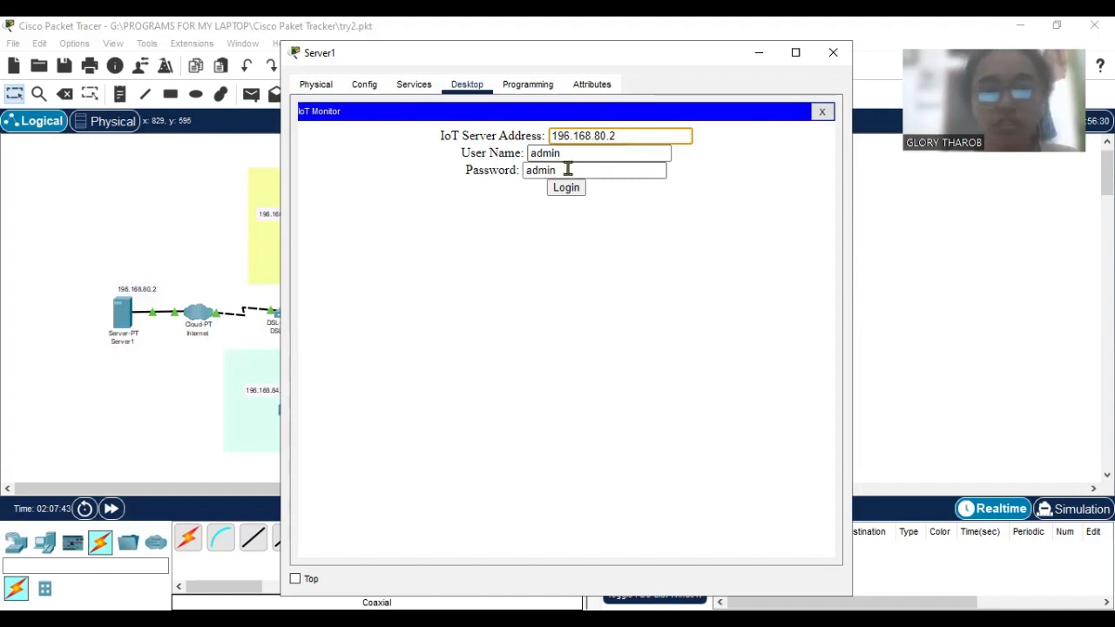
Replace the default password in the IoT Monitor login form with the registered IoT account's password.
drag(567, 169, 527, 170)
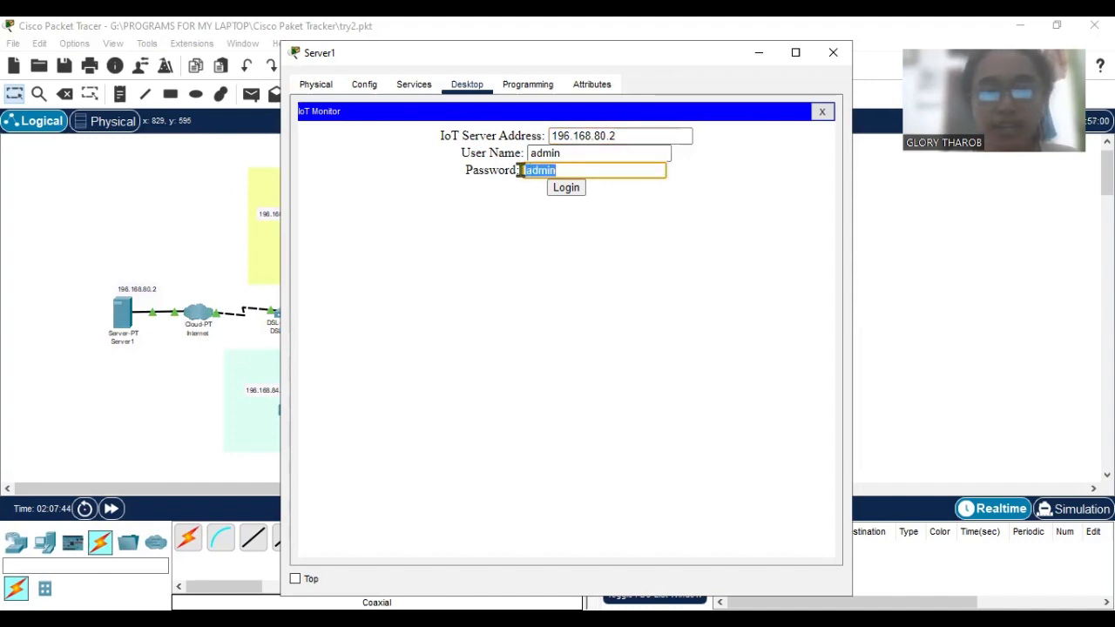
text(bul)
text(ld)
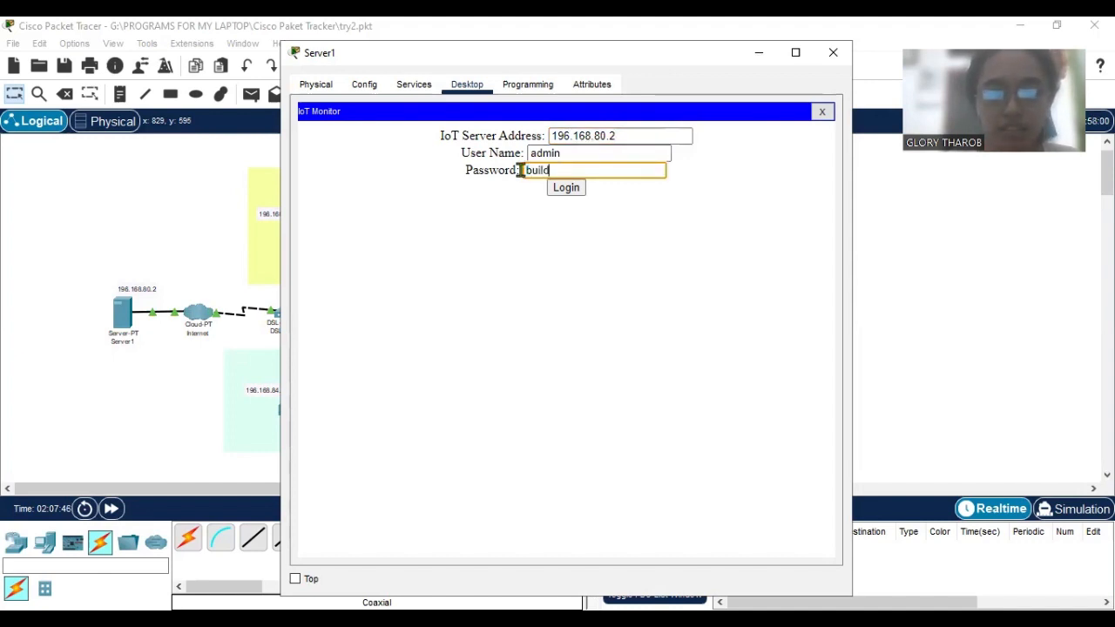
text(net)
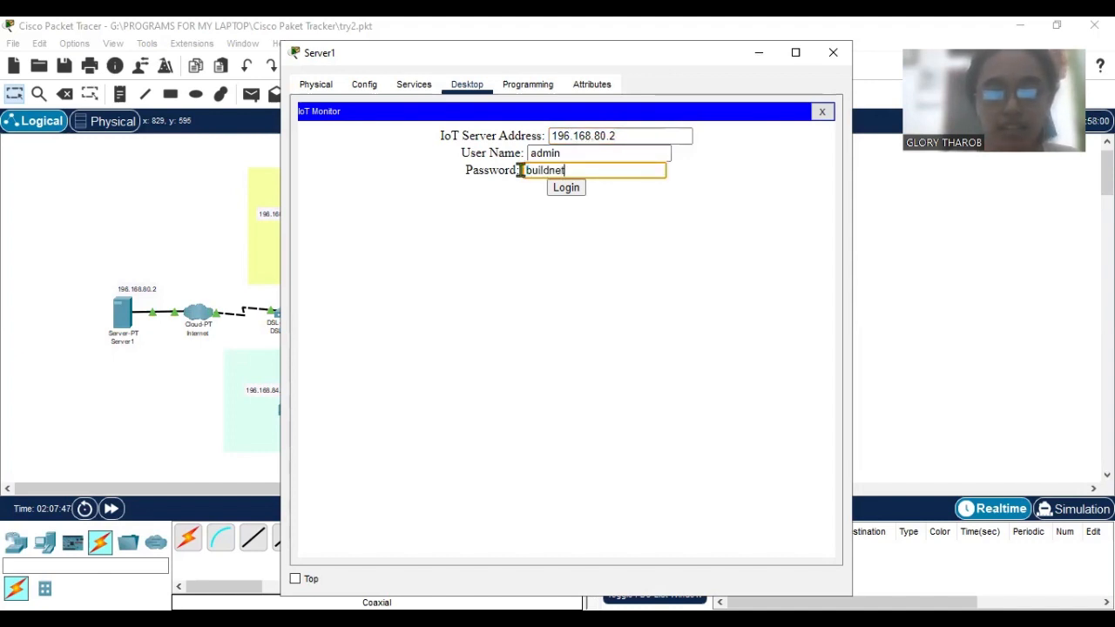
Check the login details against Server1's IoT registration account and log in to the IoT Monitor to view its devices.
click(402, 87)
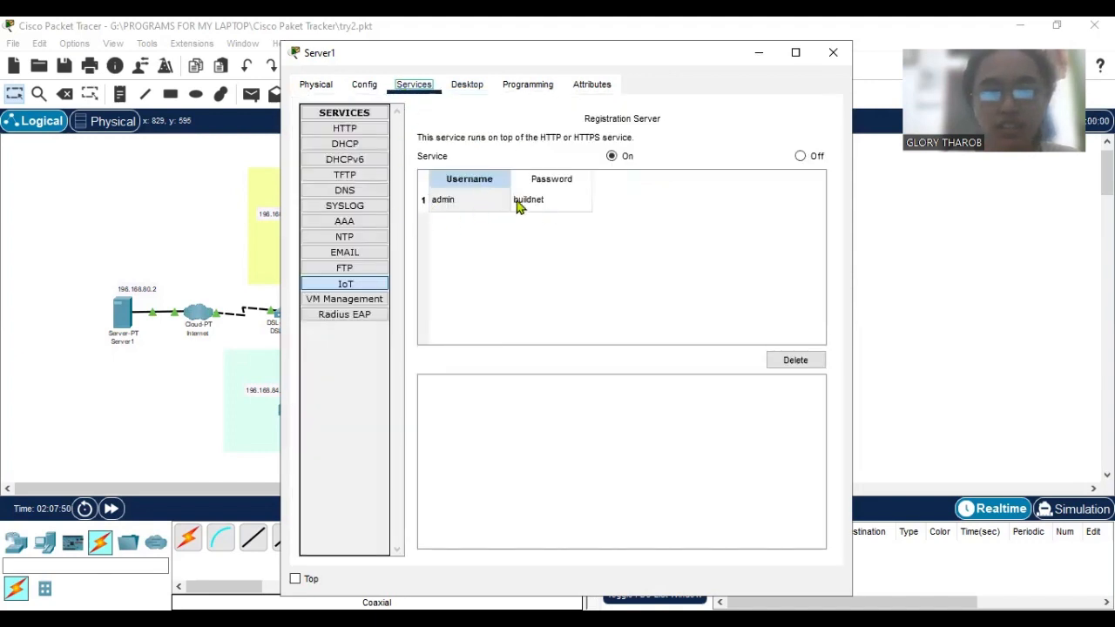
click(475, 87)
click(672, 406)
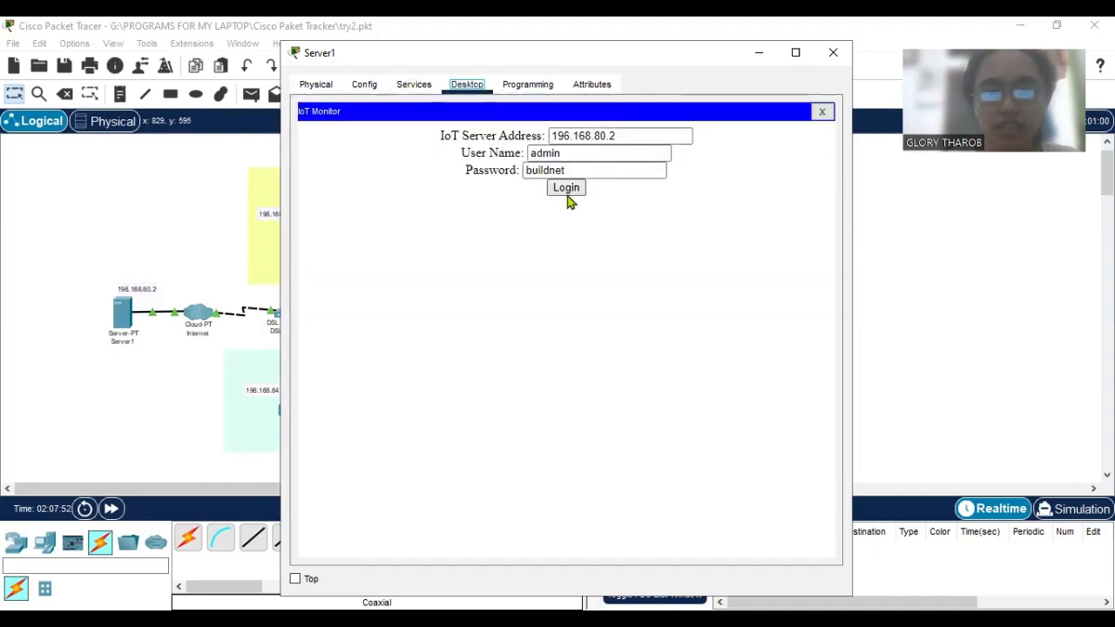
click(566, 190)
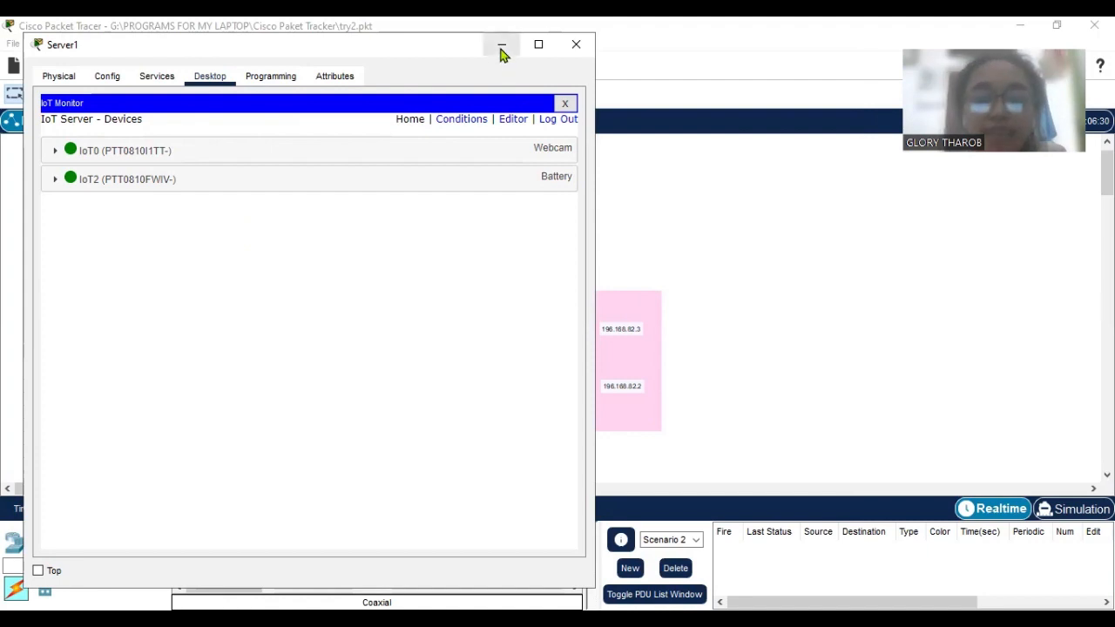
click(639, 156)
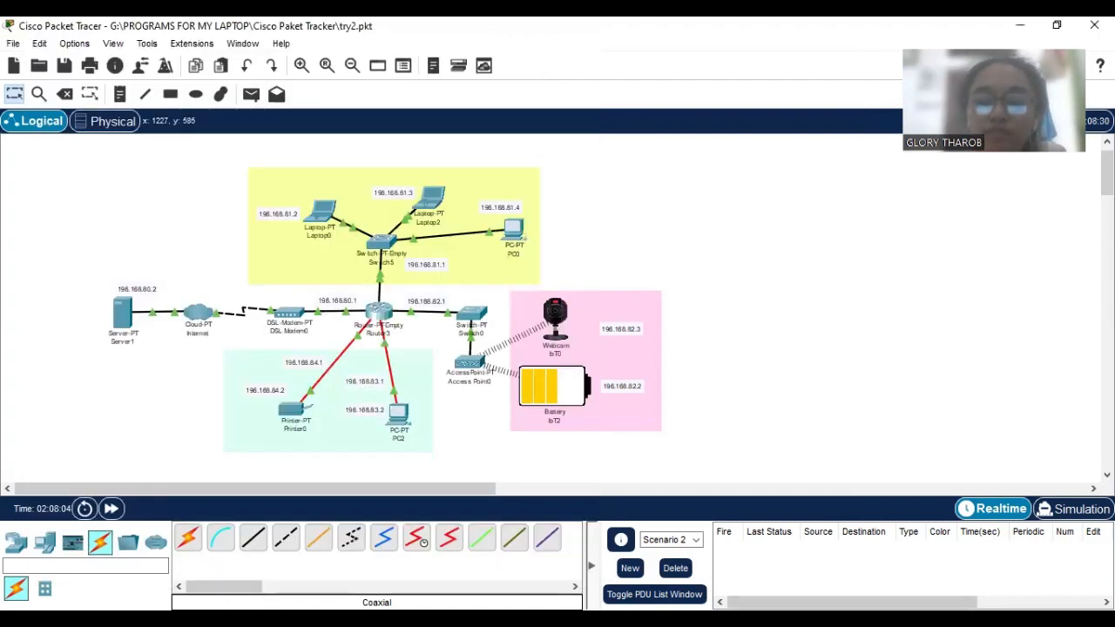
Examine Access Point0's Port 1 wireless settings, especially its SSID, and its global settings.
click(470, 362)
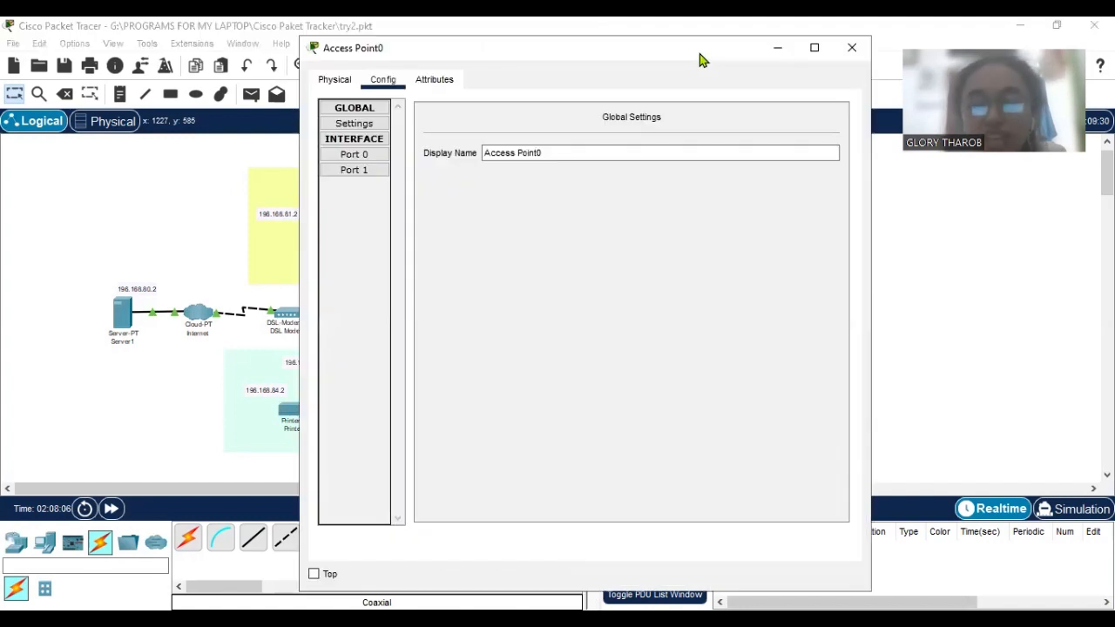
drag(699, 54, 708, 59)
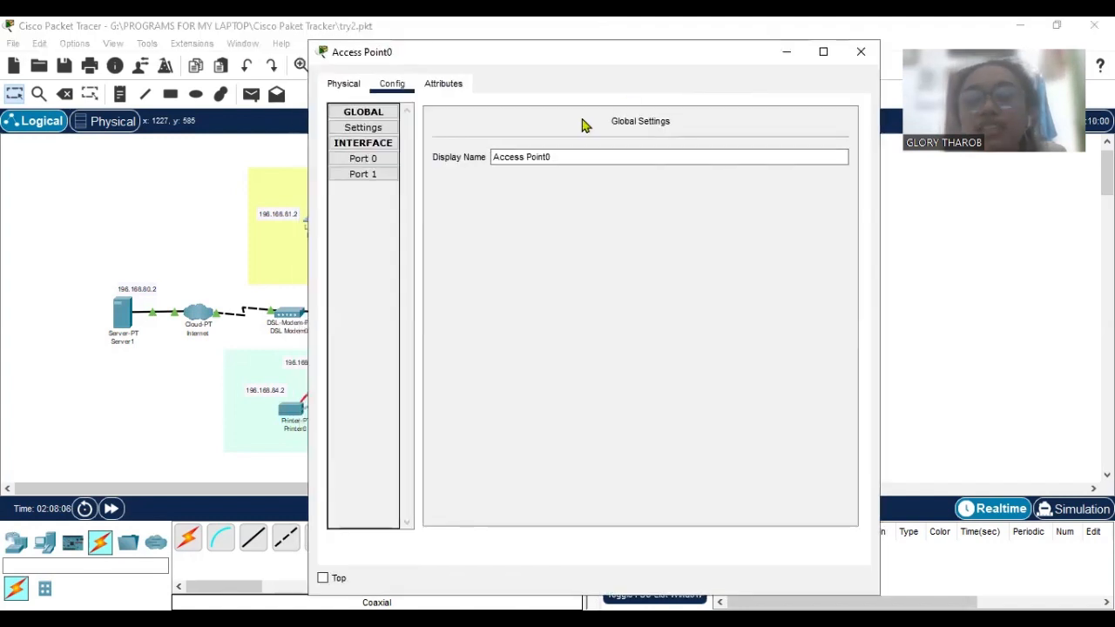
click(389, 180)
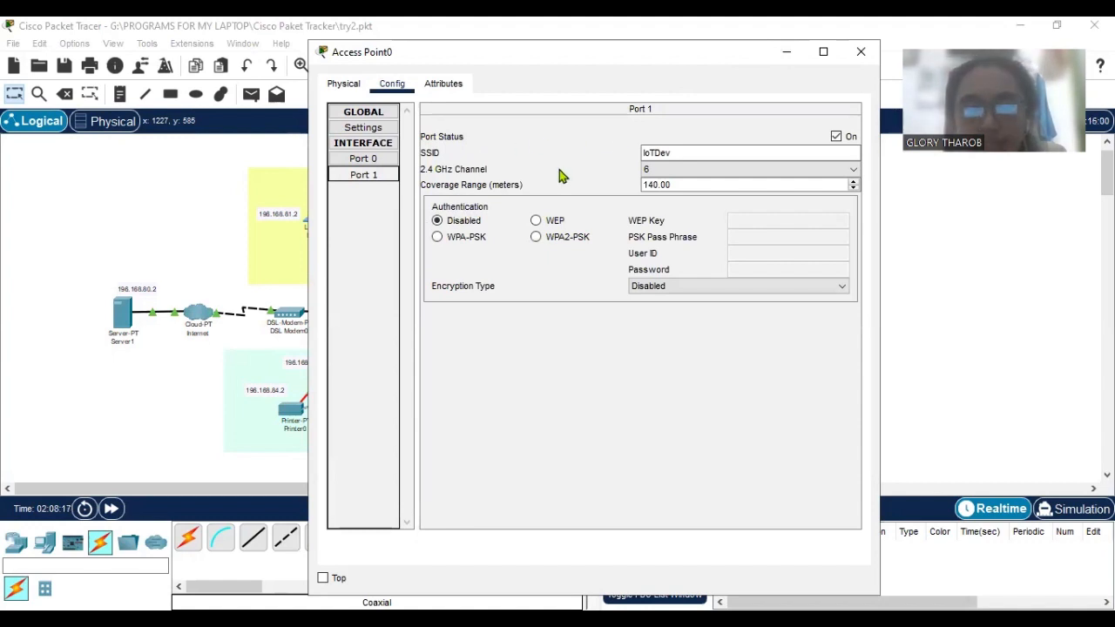
click(692, 150)
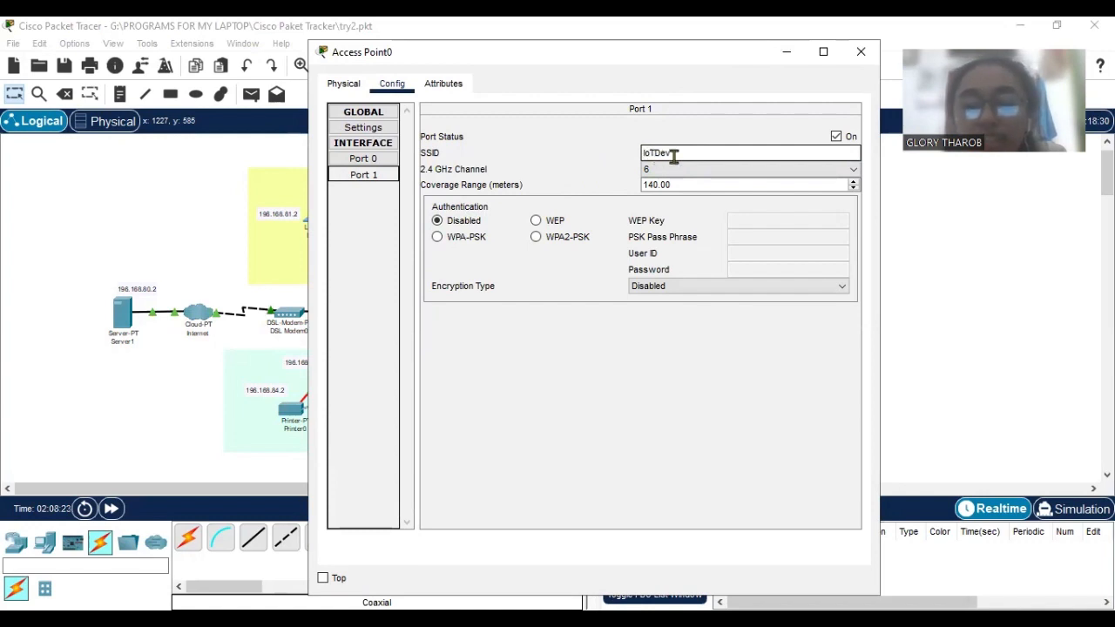
double_click(672, 152)
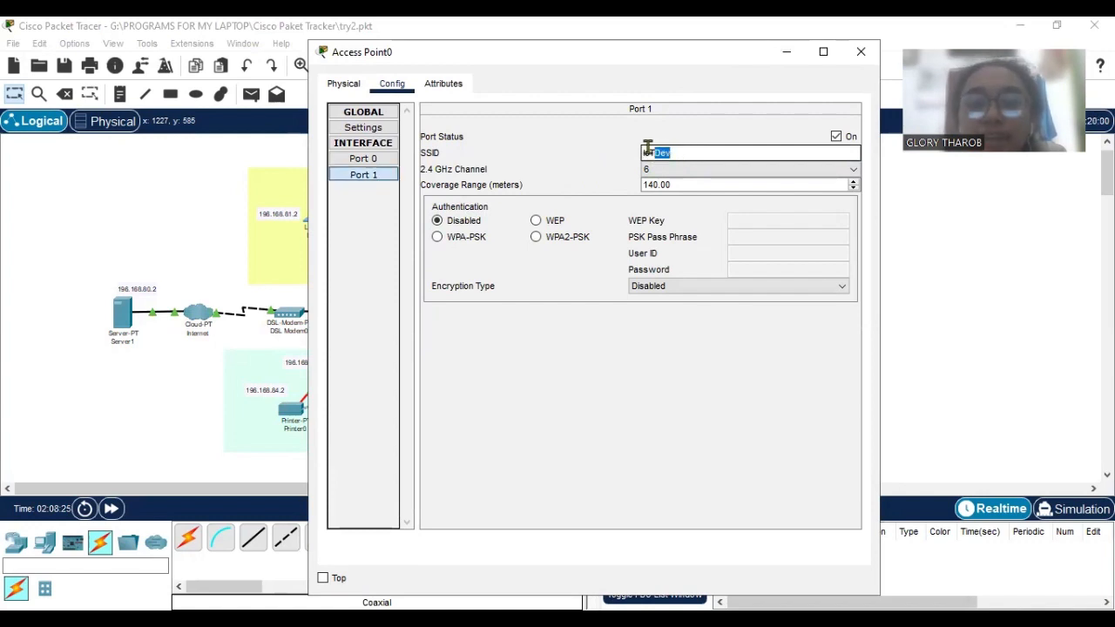
click(670, 152)
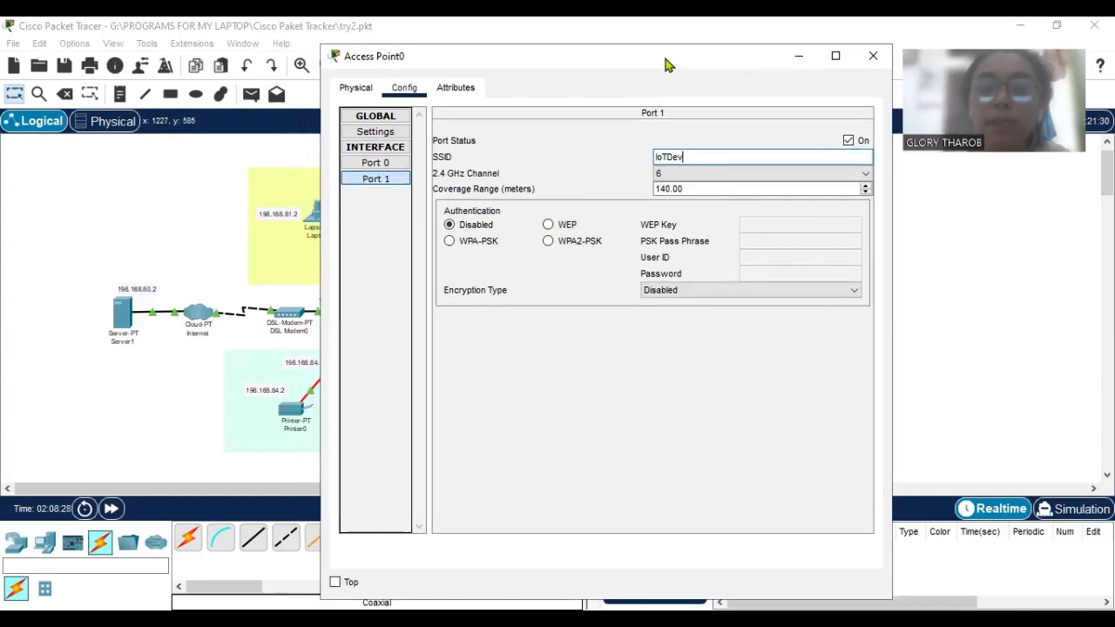
drag(664, 56, 676, 60)
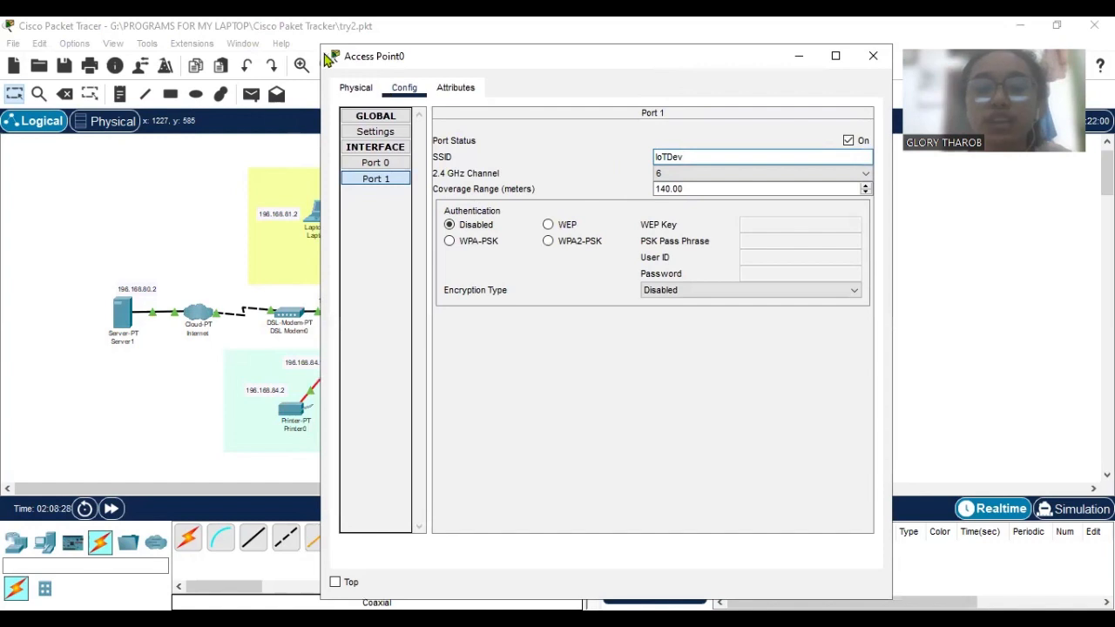
drag(328, 59, 8, 56)
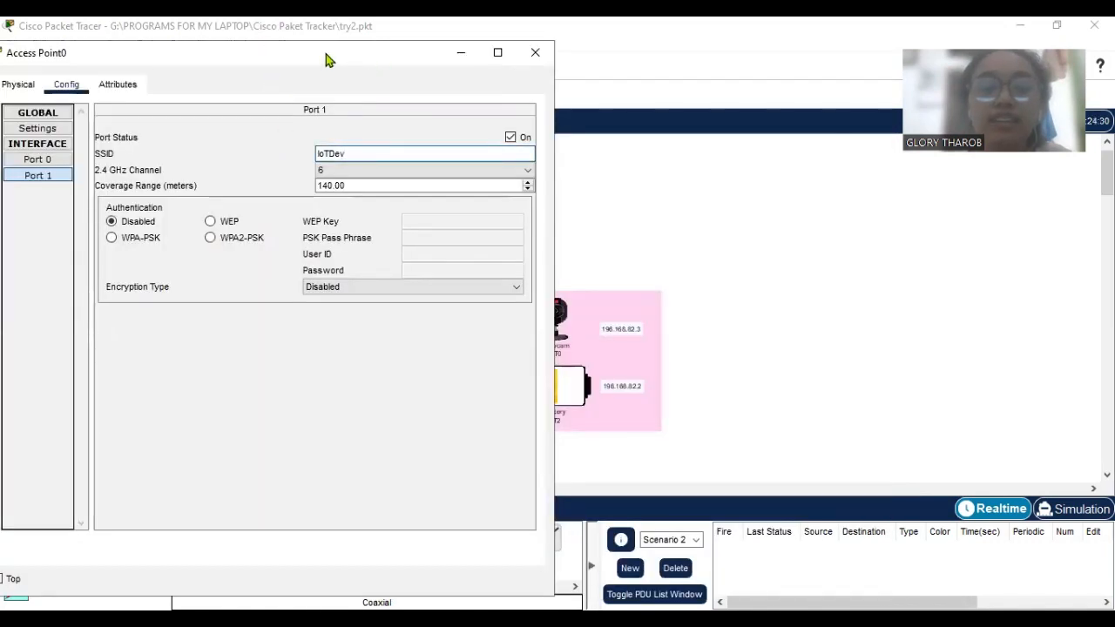
drag(415, 64, 763, 70)
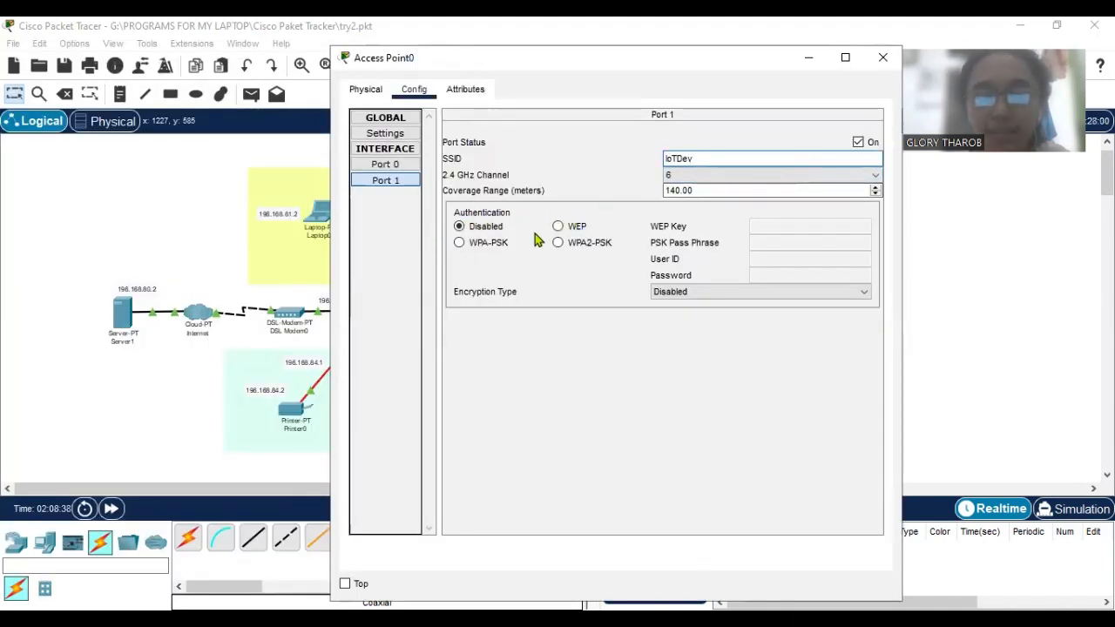
click(400, 139)
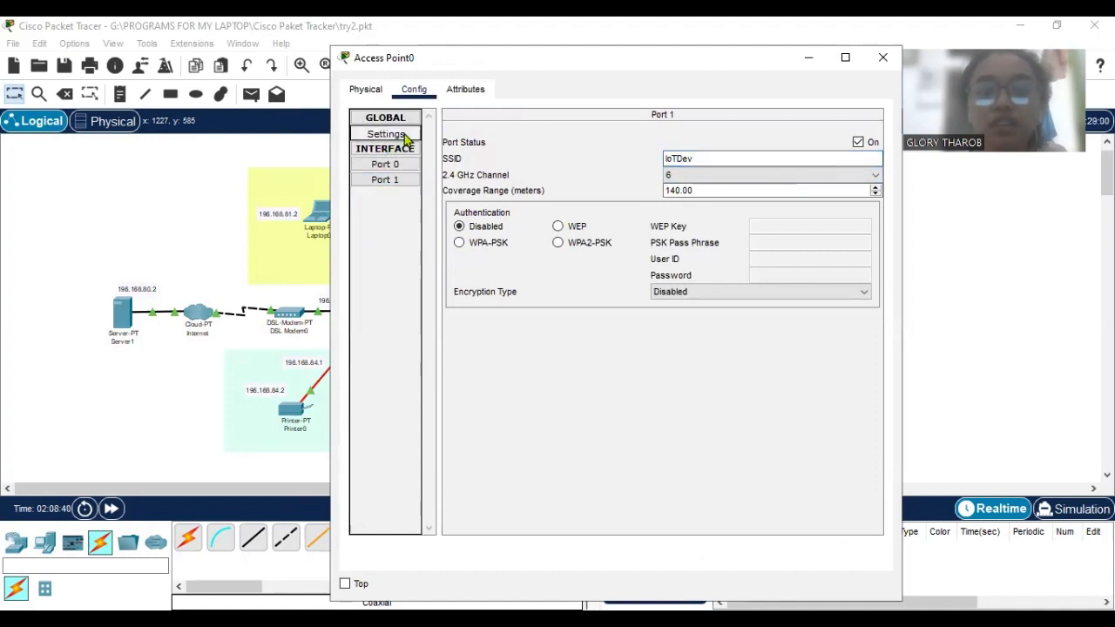
click(807, 59)
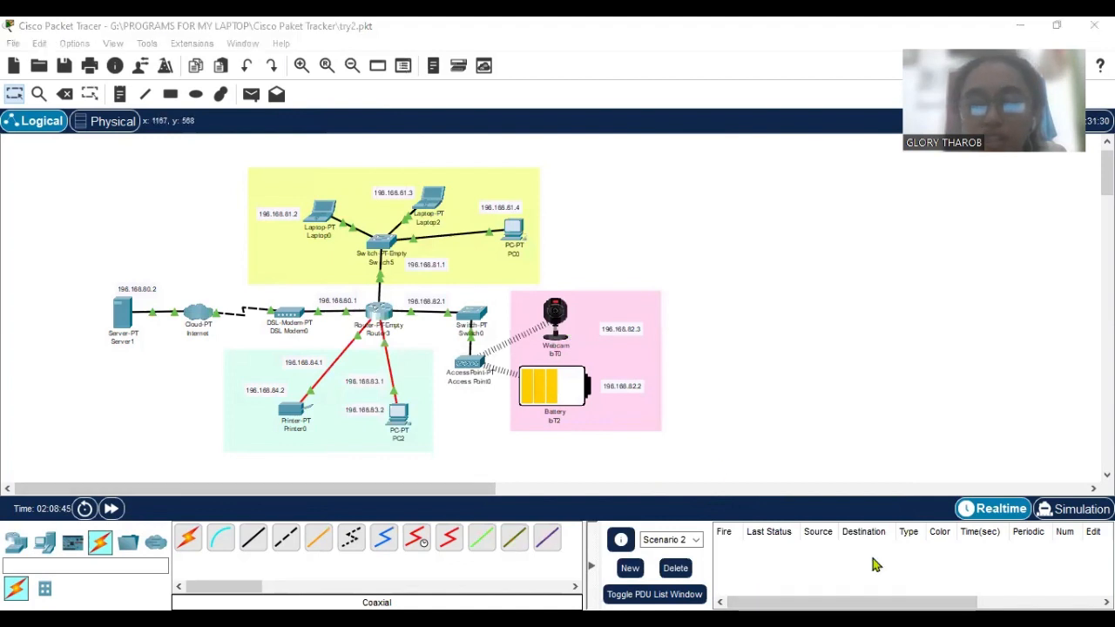
Examine the webcam IoT0's global configuration, especially its static IPv4 default gateway and DNS server settings.
key(alt+Tab)
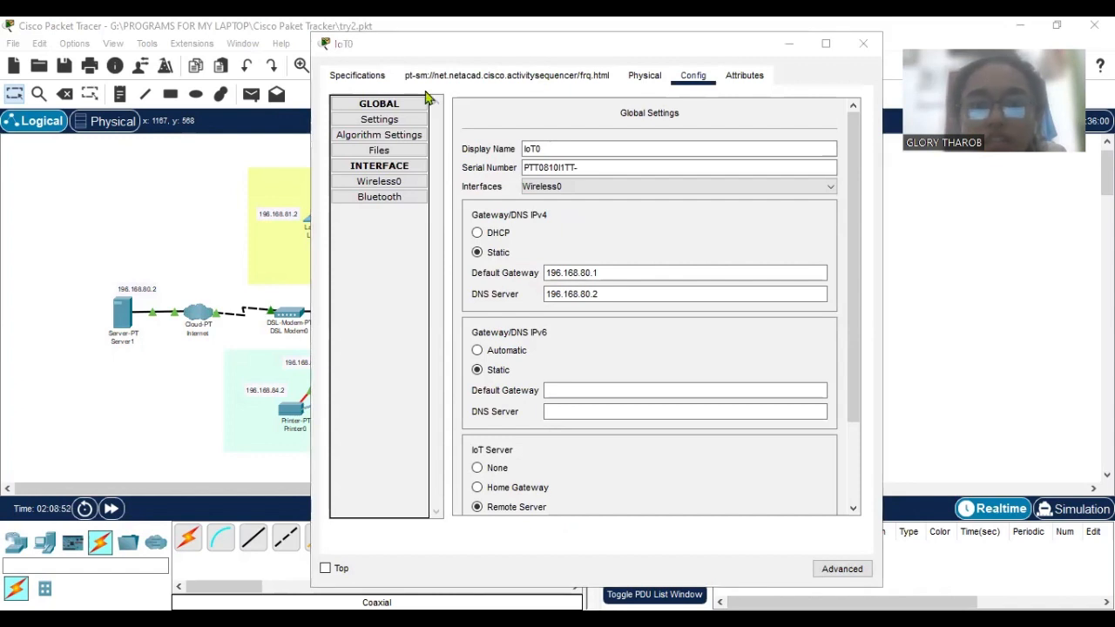
mouse_move(454, 53)
mouse_down()
mouse_move(468, 66)
mouse_move(449, 69)
mouse_up()
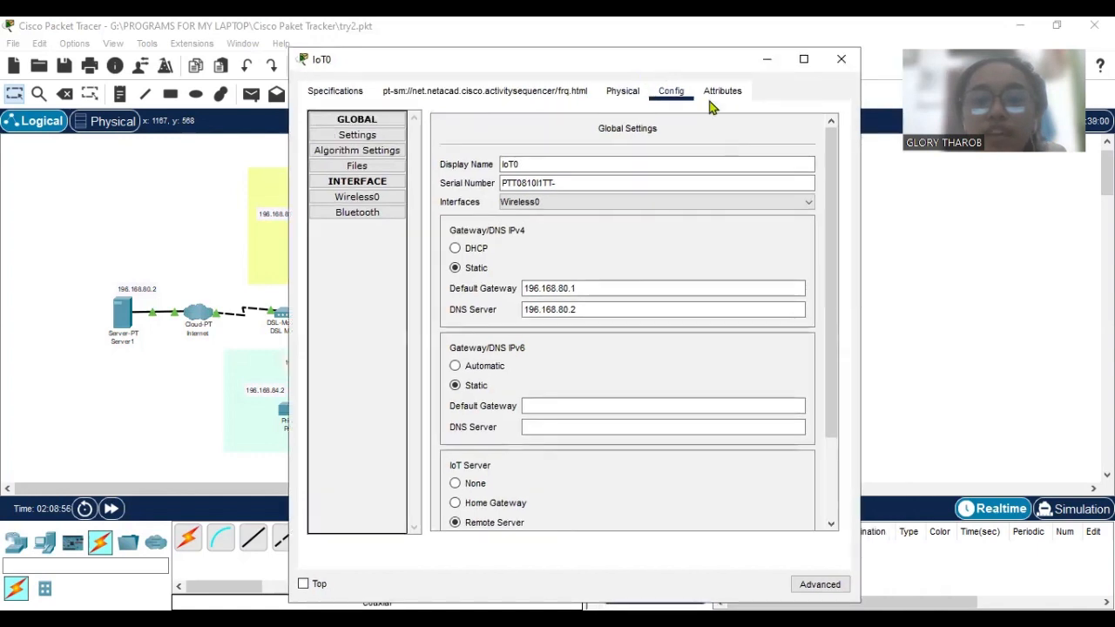
scroll(730, 242, down, 2)
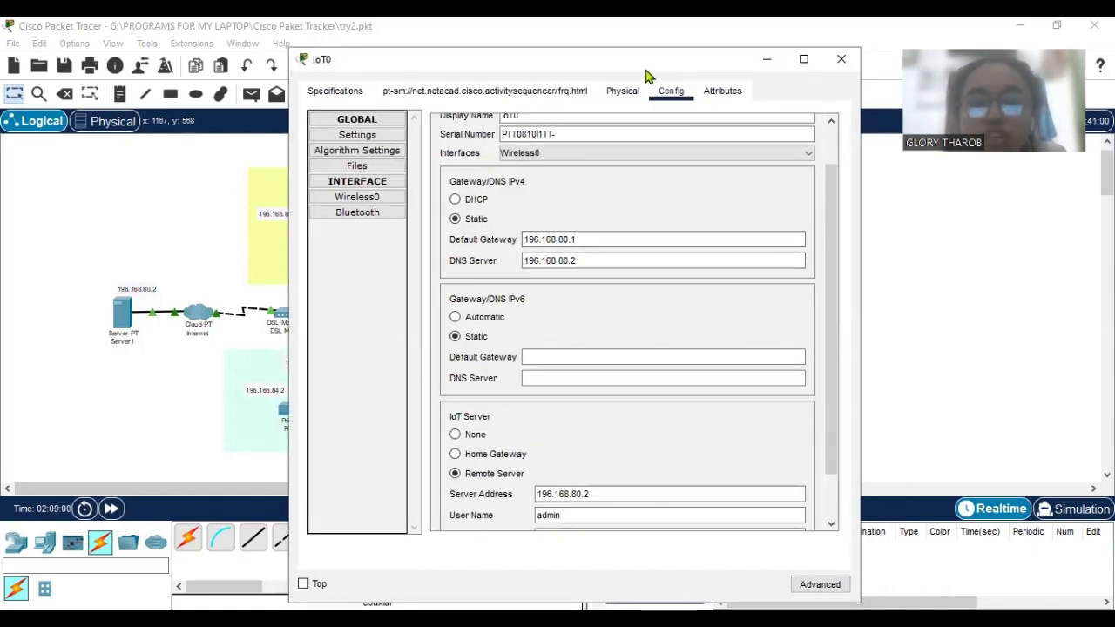
drag(664, 63, 680, 66)
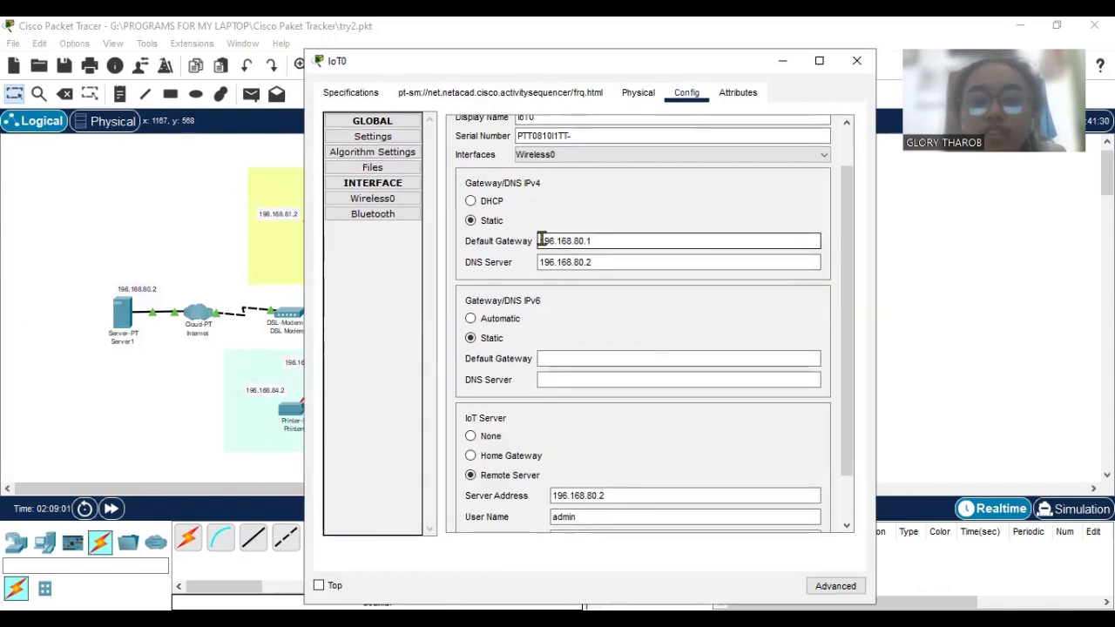
drag(540, 240, 594, 261)
click(415, 281)
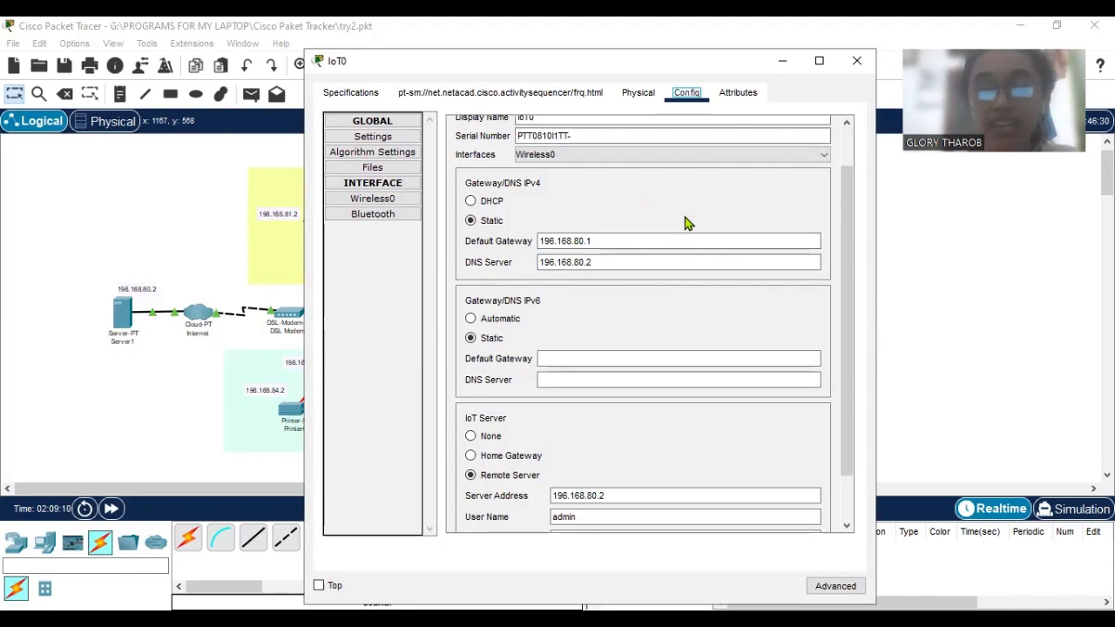
scroll(691, 231, down, 2)
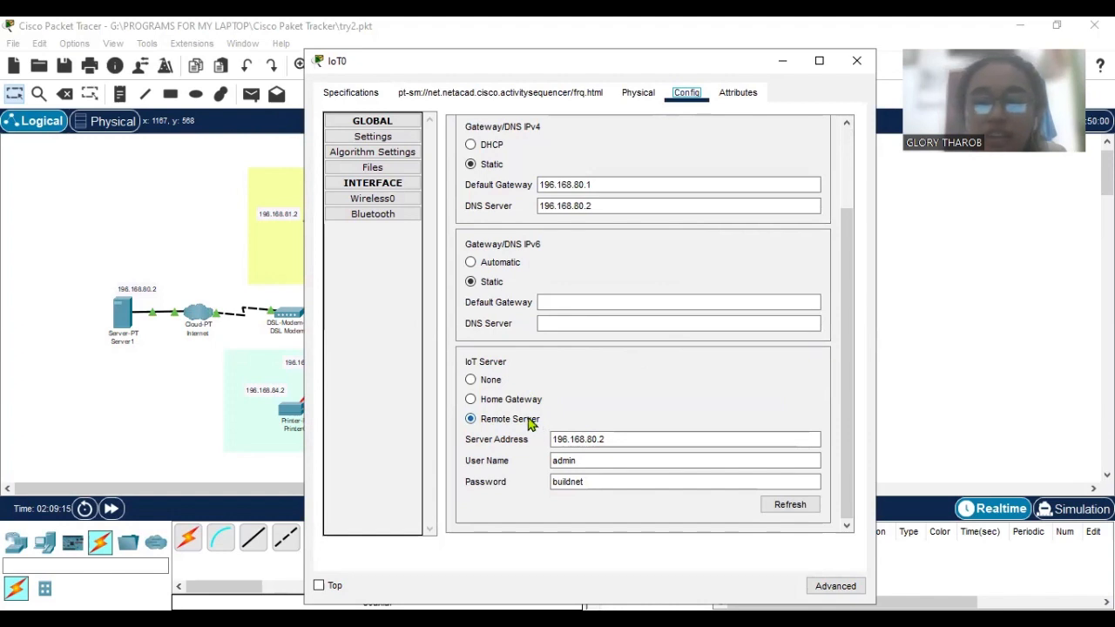
Review IoT0's remote IoT server address, user name and password fields, and refresh its connection to the server.
mouse_move(552, 439)
mouse_down()
mouse_move(610, 438)
mouse_move(542, 456)
mouse_up()
click(590, 459)
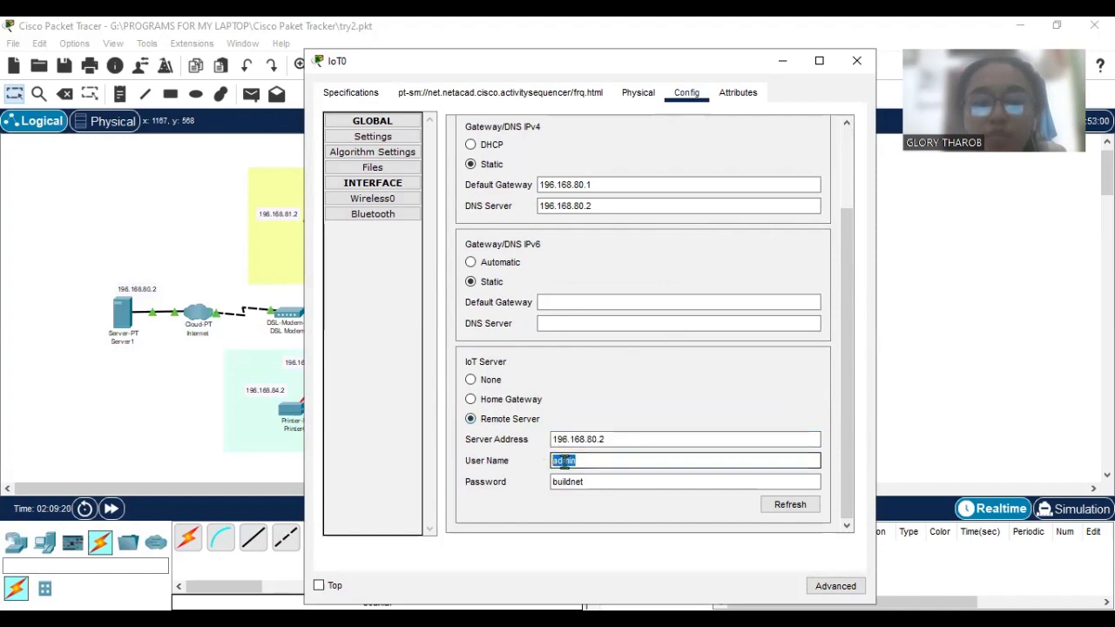
drag(589, 485, 552, 483)
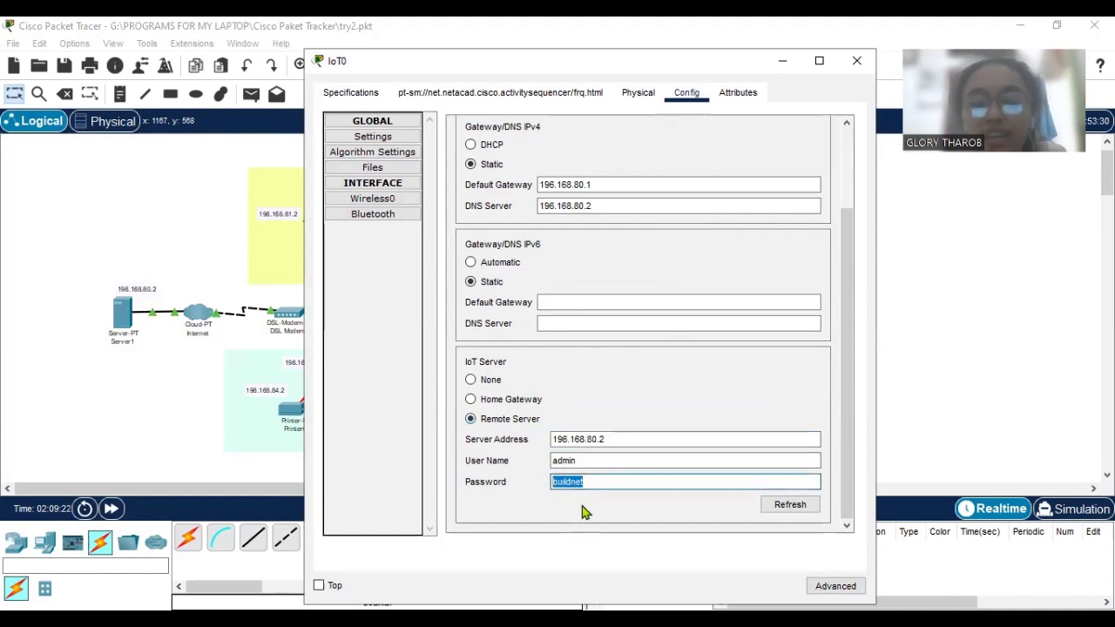
click(790, 504)
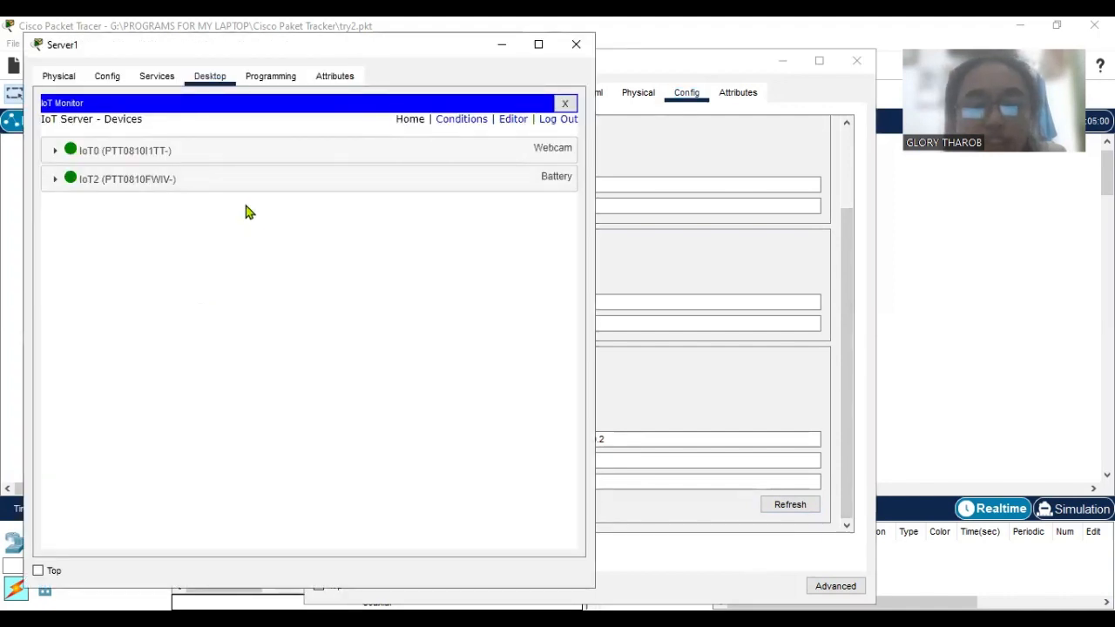
click(503, 46)
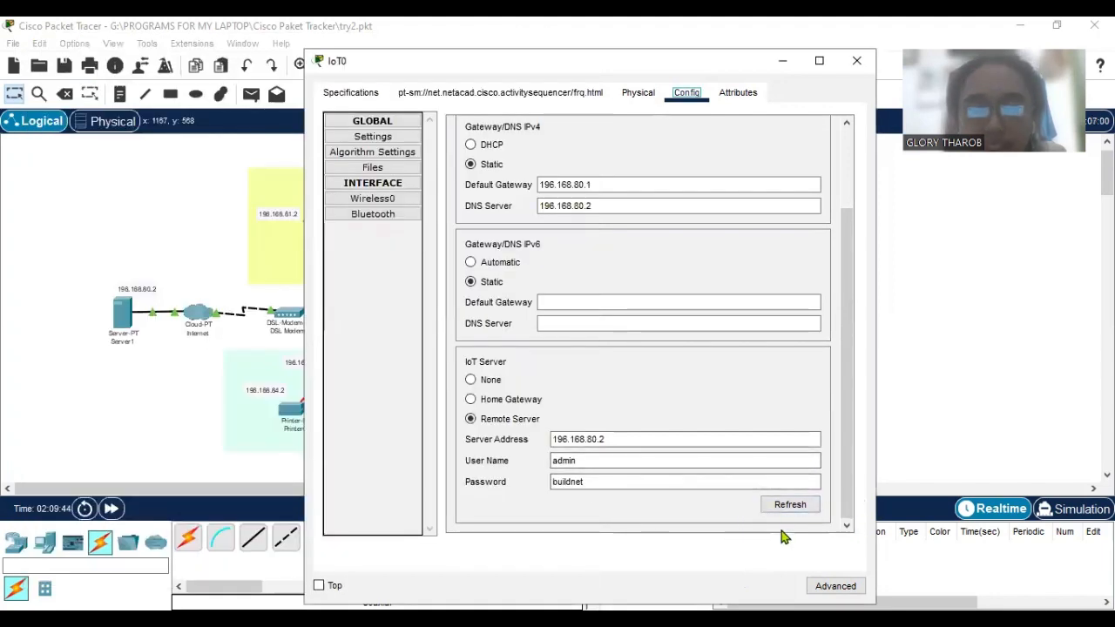
Examine IoT0's Wireless0 interface settings, including its SSID, authentication and static IP configuration.
click(375, 139)
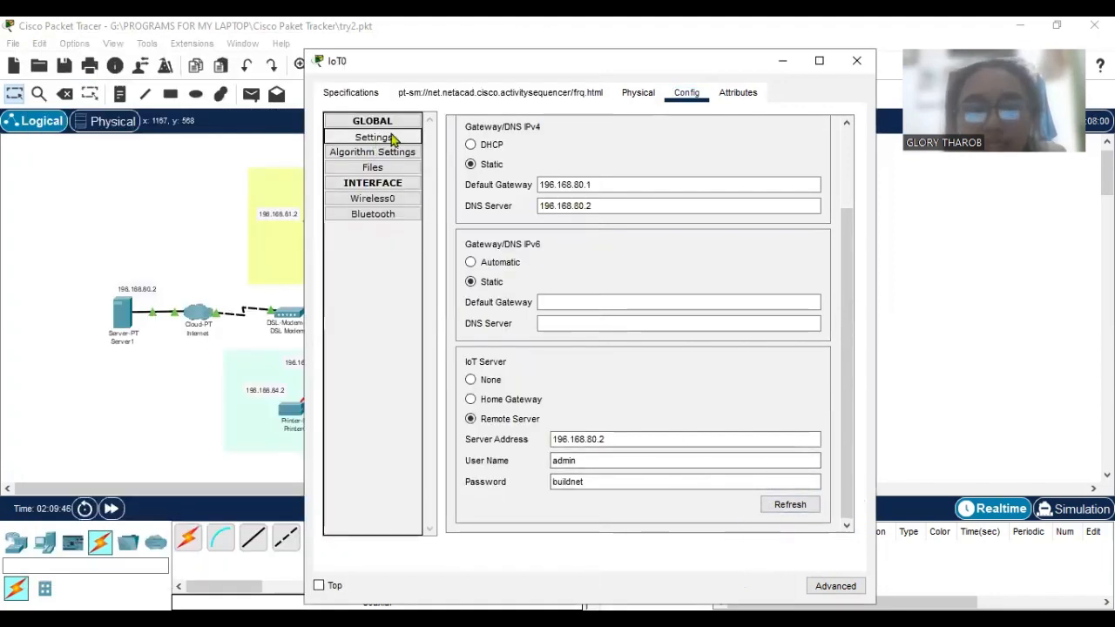
click(411, 209)
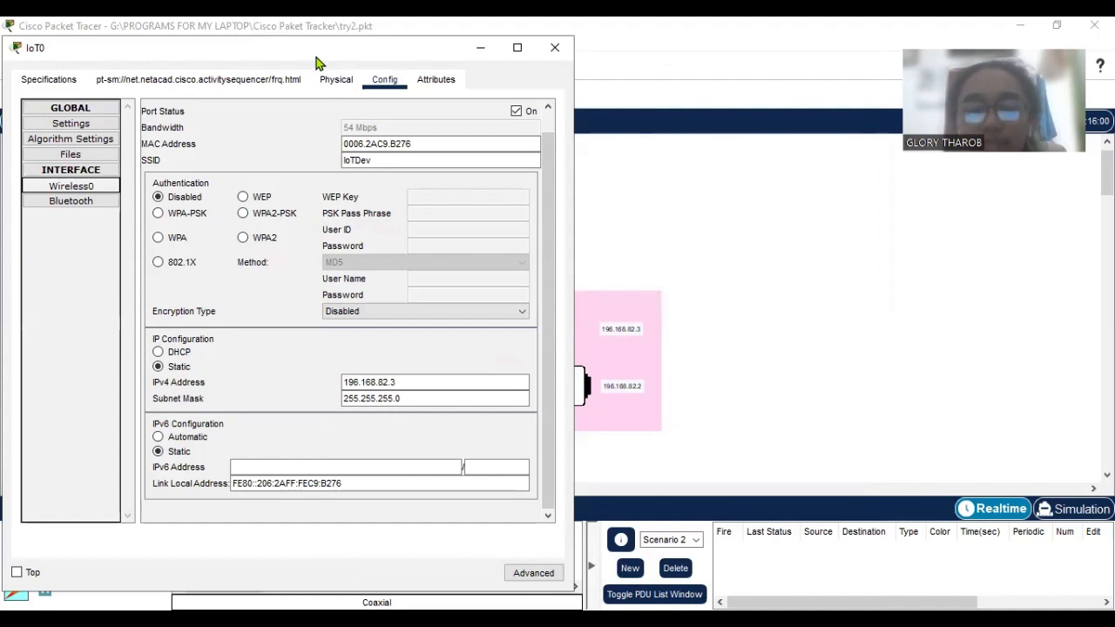
drag(318, 63, 655, 70)
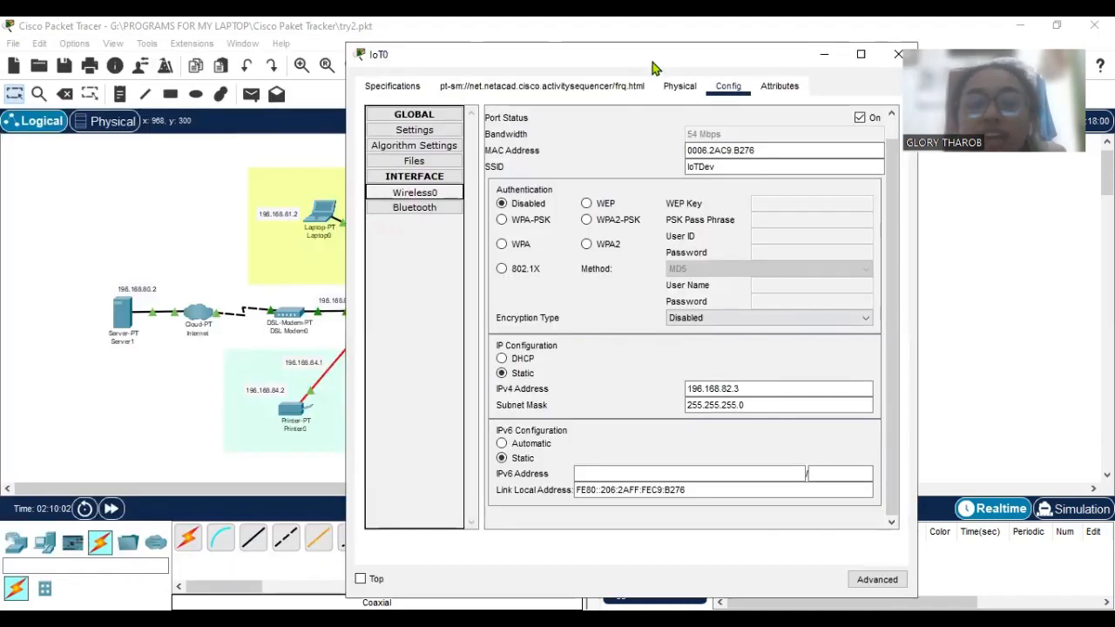
drag(655, 68, 810, 66)
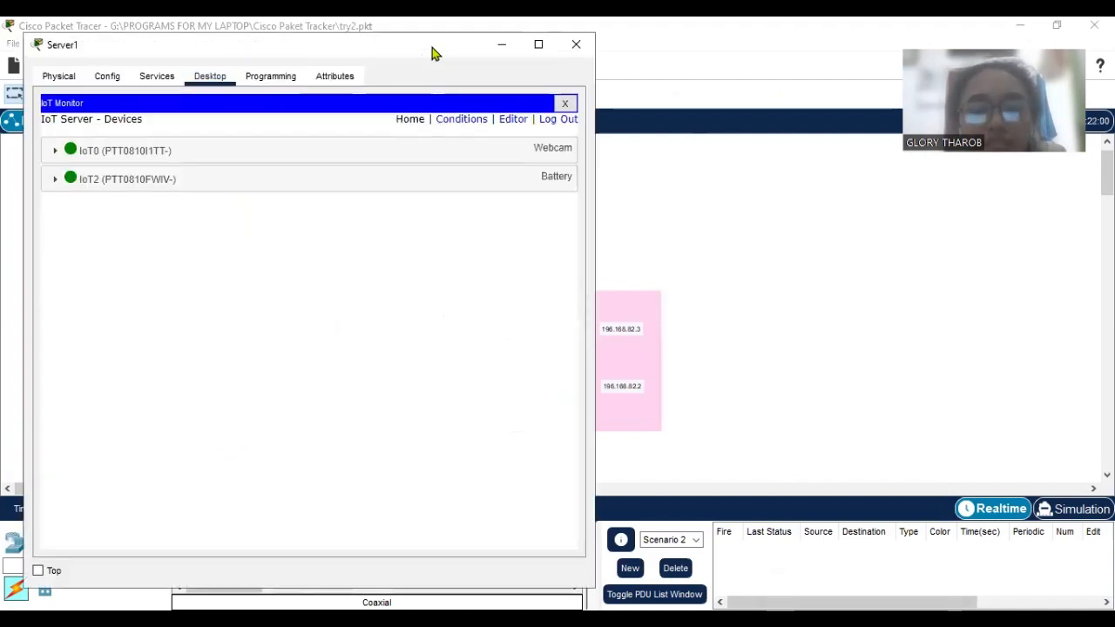
Expand the IoT0 webcam and IoT2 battery entries in Server1's IoT Monitor to view their live status.
drag(433, 54, 715, 61)
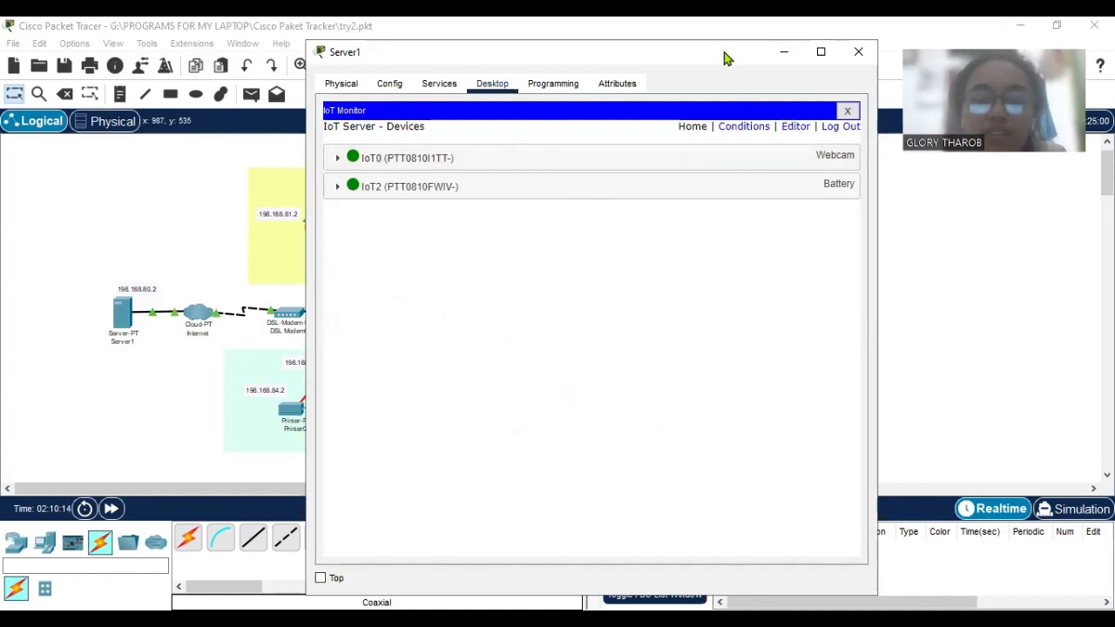
drag(723, 58, 736, 66)
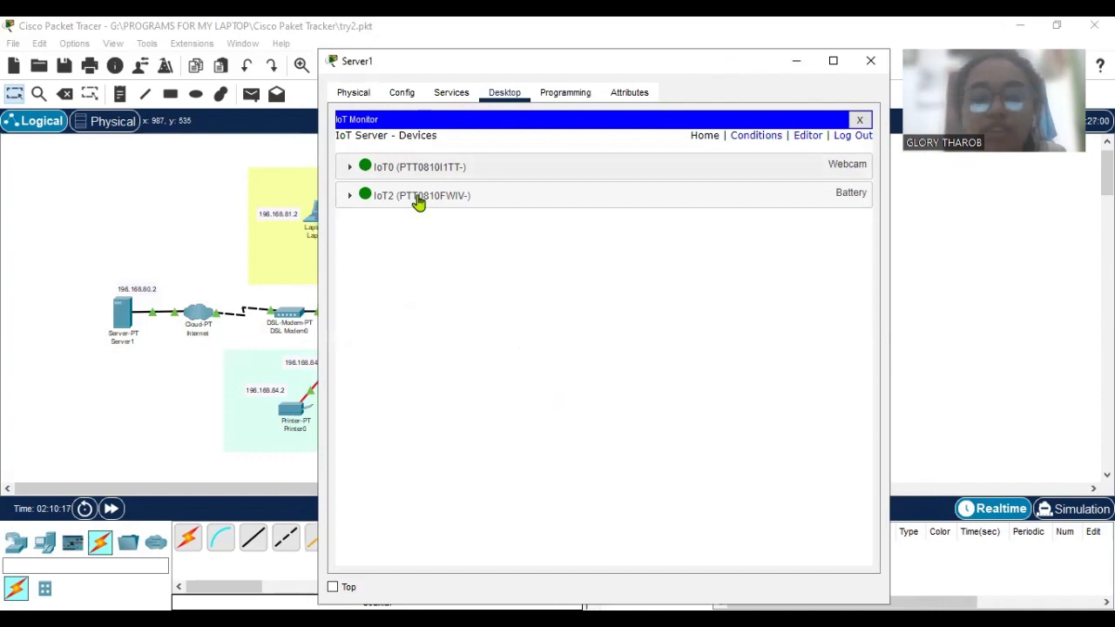
click(348, 176)
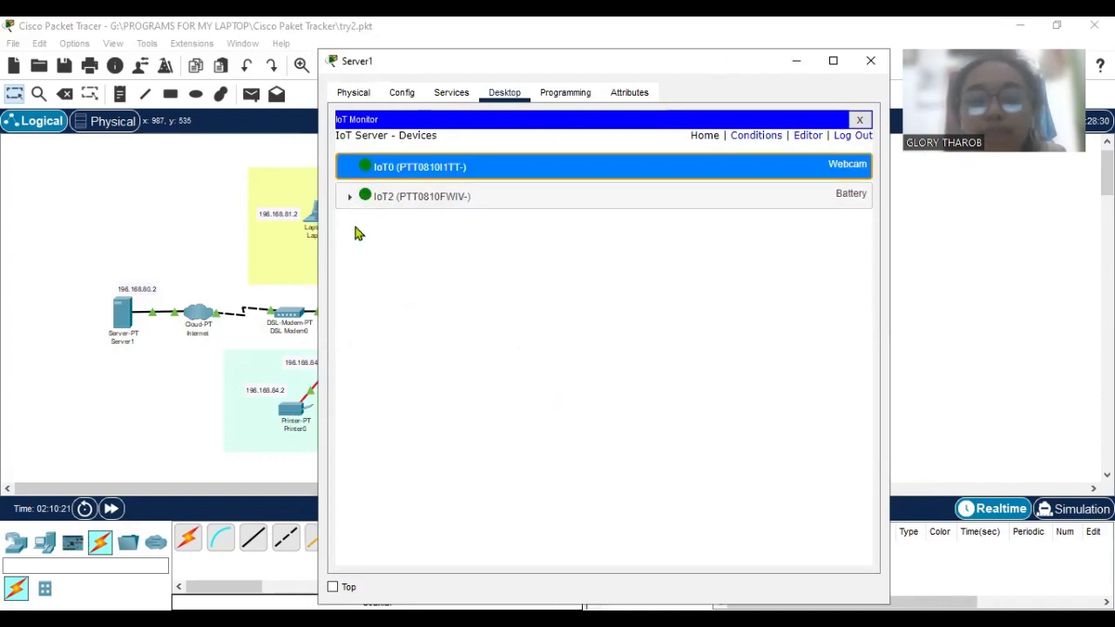
click(353, 343)
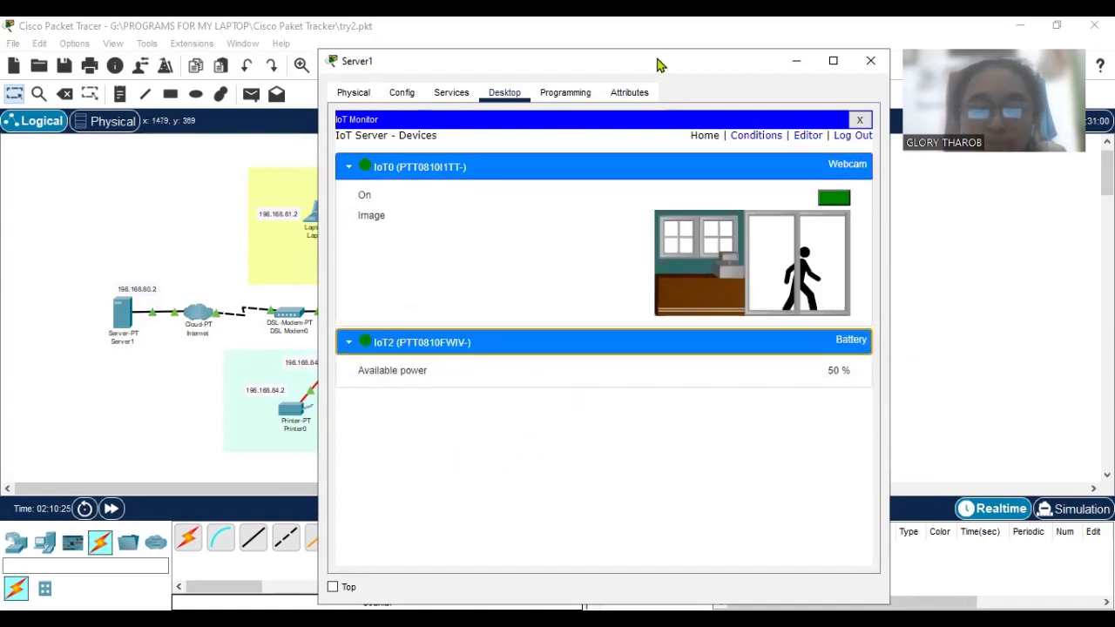
Test remote control of the IoT0 webcam by switching it off and on from the IoT Monitor, and minimize Server1's window.
drag(833, 209, 810, 209)
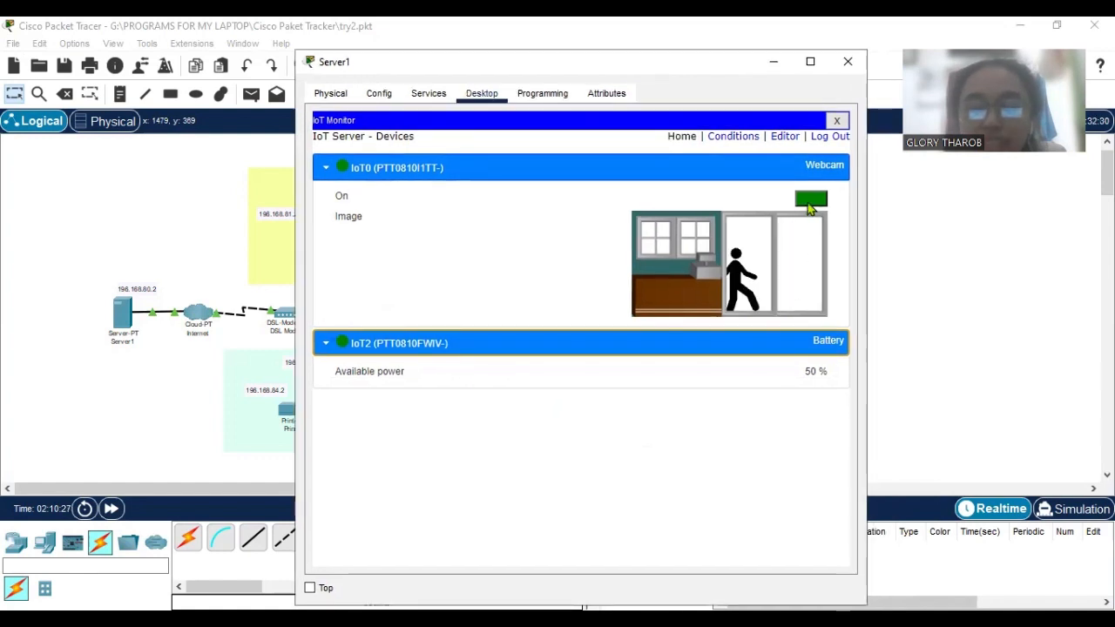
click(810, 200)
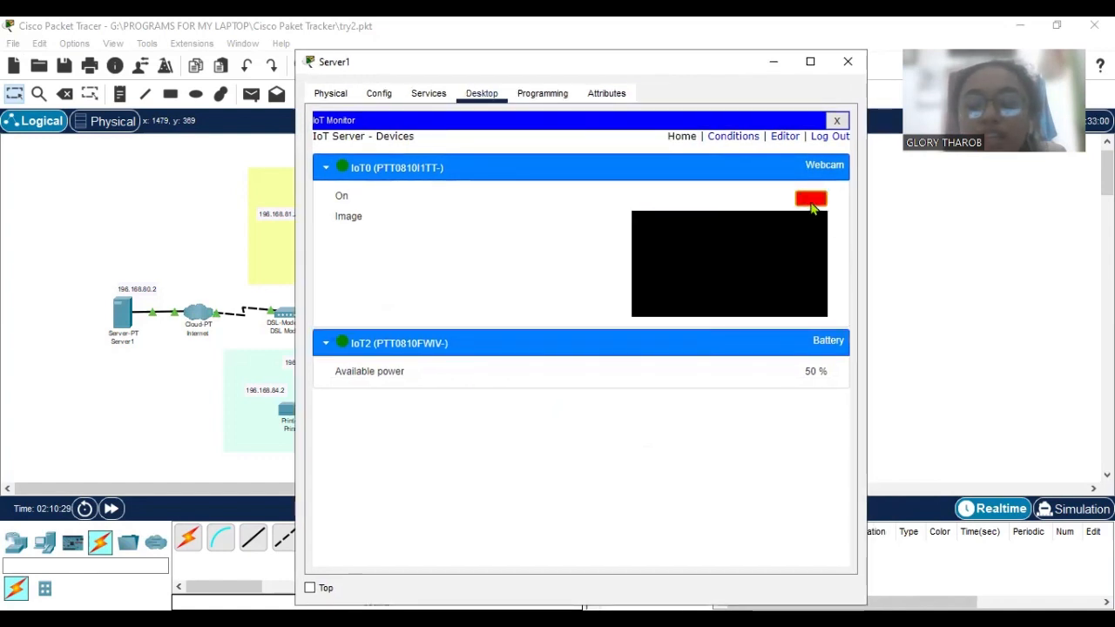
click(813, 206)
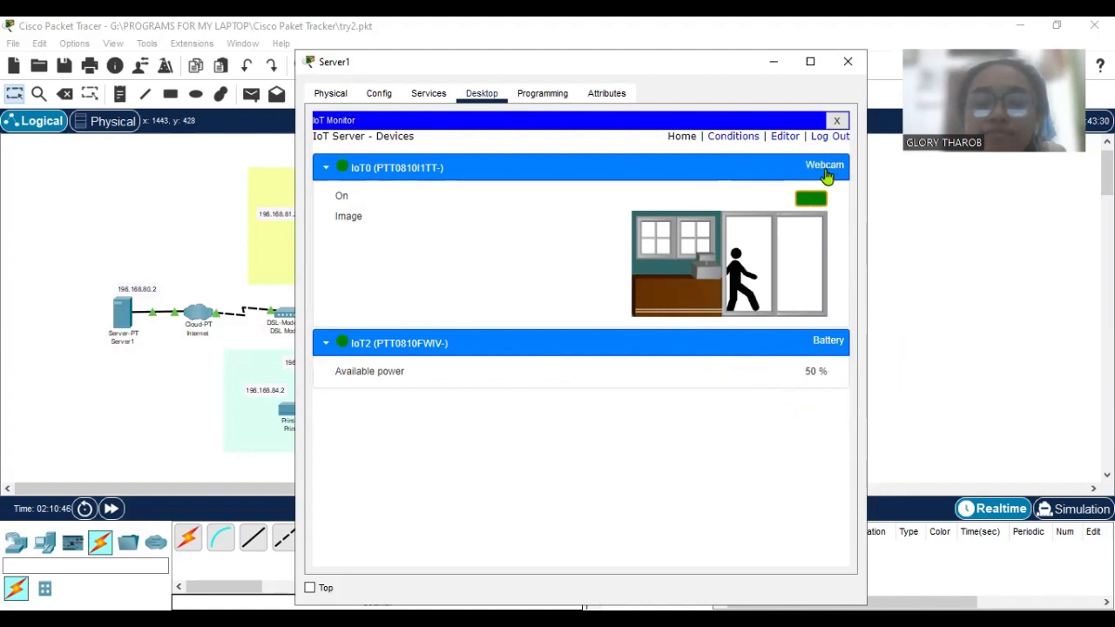
click(774, 63)
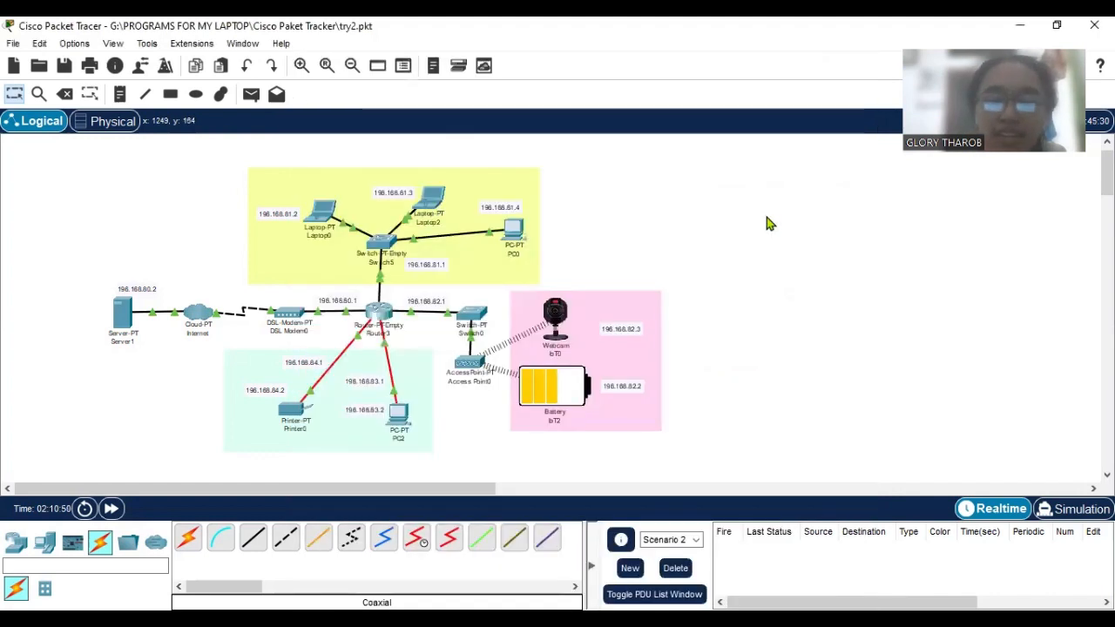